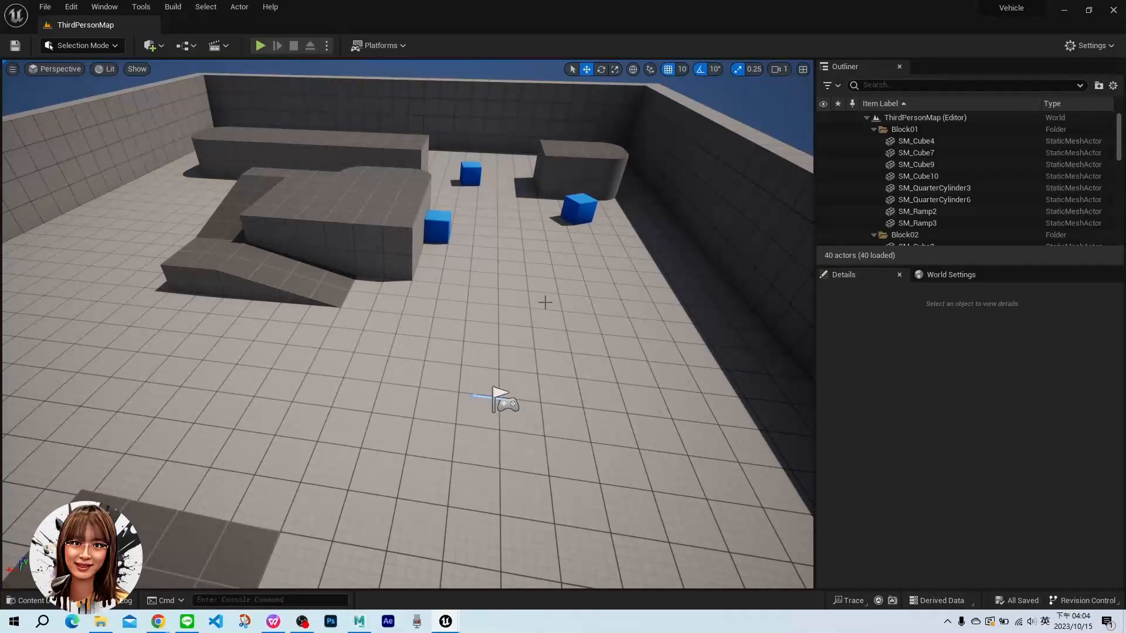
Switch to Maya and examine the car's joint hierarchy under Jnt_Root and its separate front wheel mesh
click(359, 621)
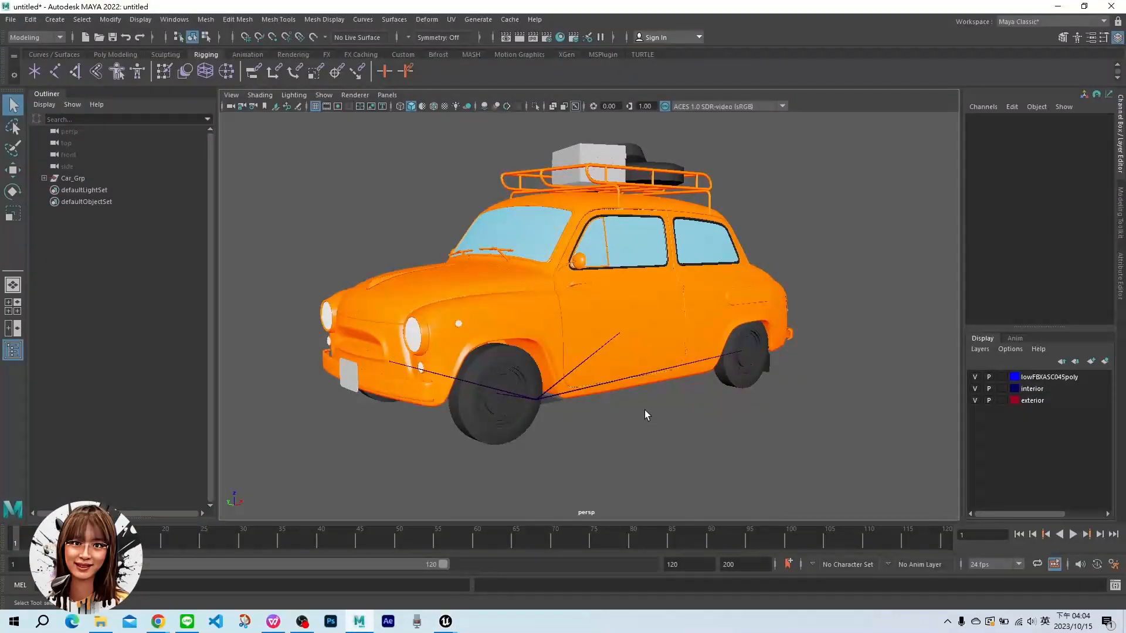
mouse_move(635, 422)
alt+mouse_down()
mouse_move(563, 426)
mouse_move(645, 429)
mouse_move(631, 421)
alt+mouse_up()
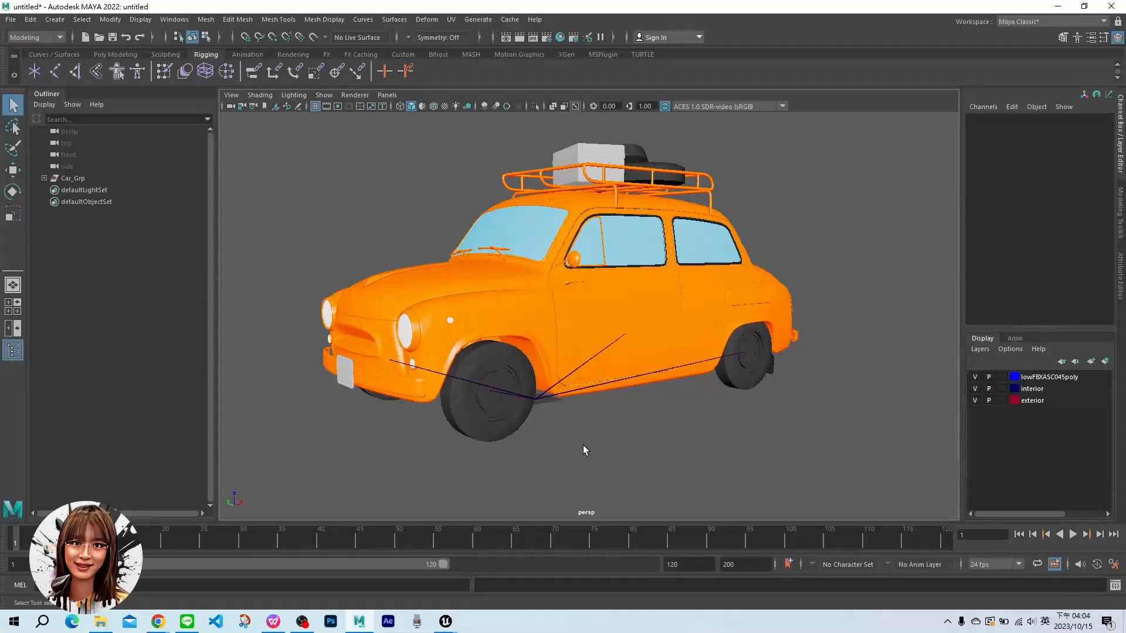
click(44, 178)
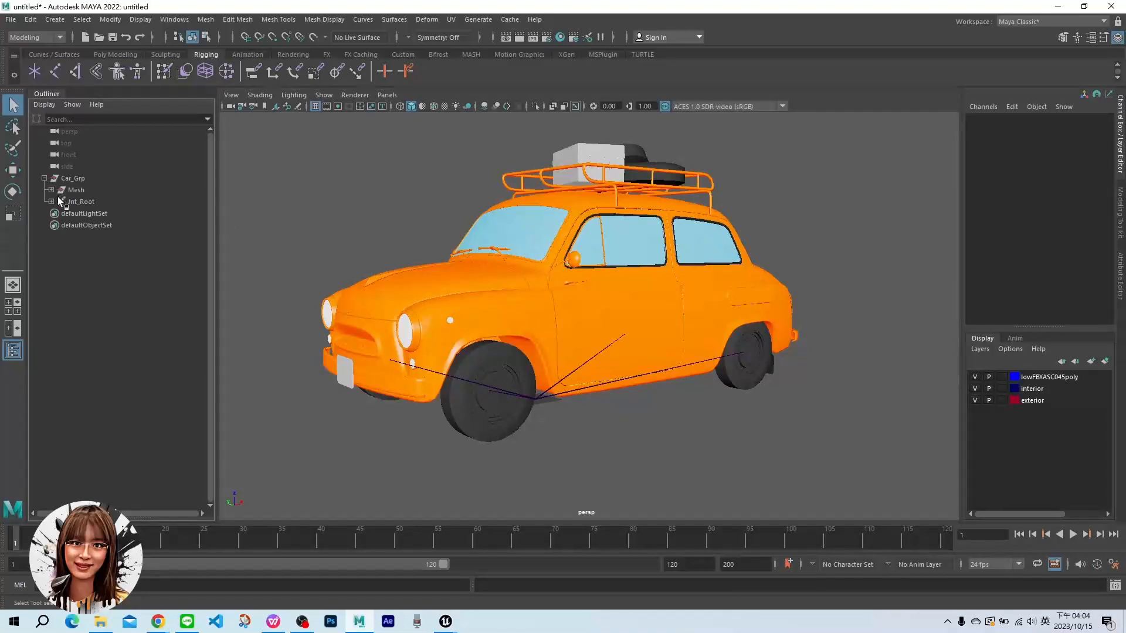
click(51, 202)
click(85, 202)
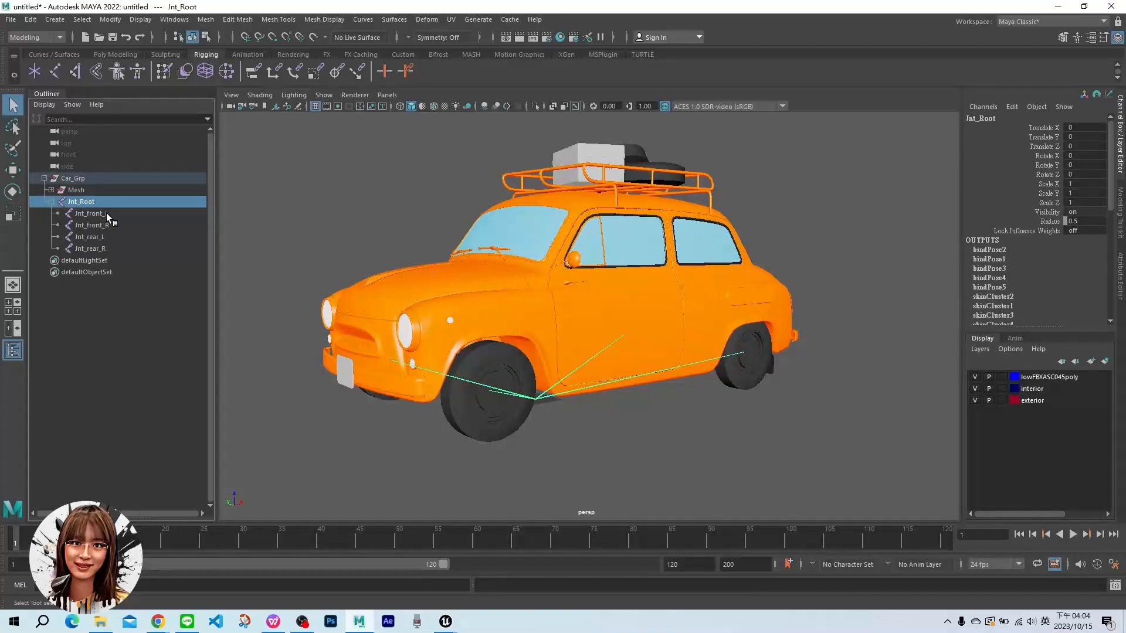
mouse_move(466, 438)
alt+mouse_down()
mouse_move(492, 455)
mouse_move(460, 457)
mouse_move(453, 433)
alt+mouse_up()
click(453, 433)
alt+drag(600, 437, 606, 432)
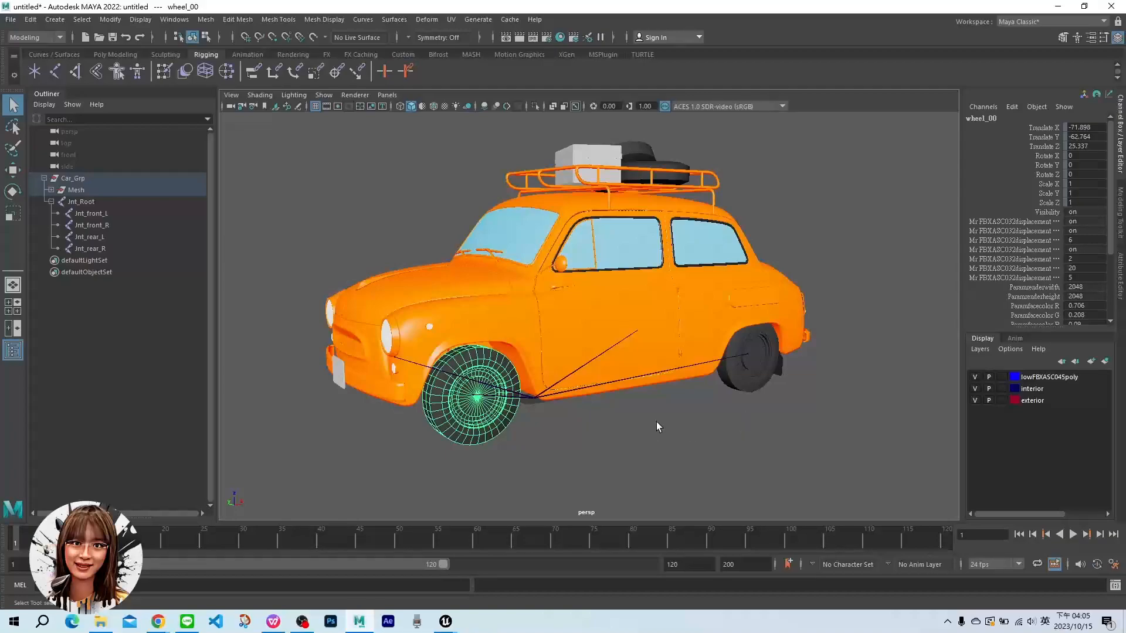
click(1060, 7)
Back in Unreal Editor, create a folder named Car in the Content directory and open it
click(557, 393)
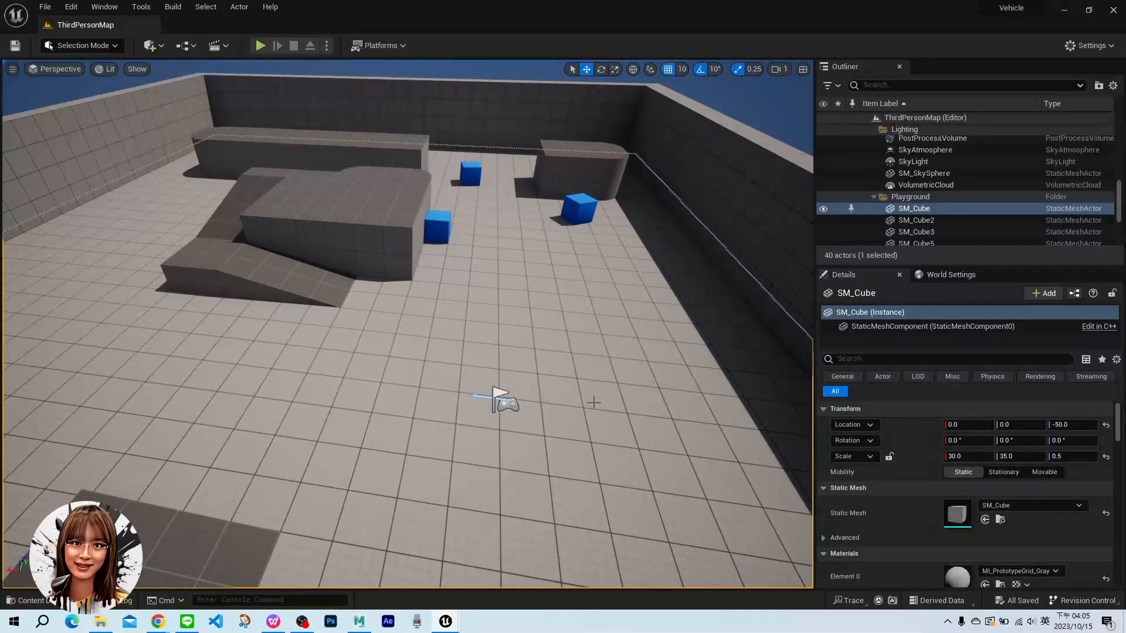
right_drag(605, 399, 591, 391)
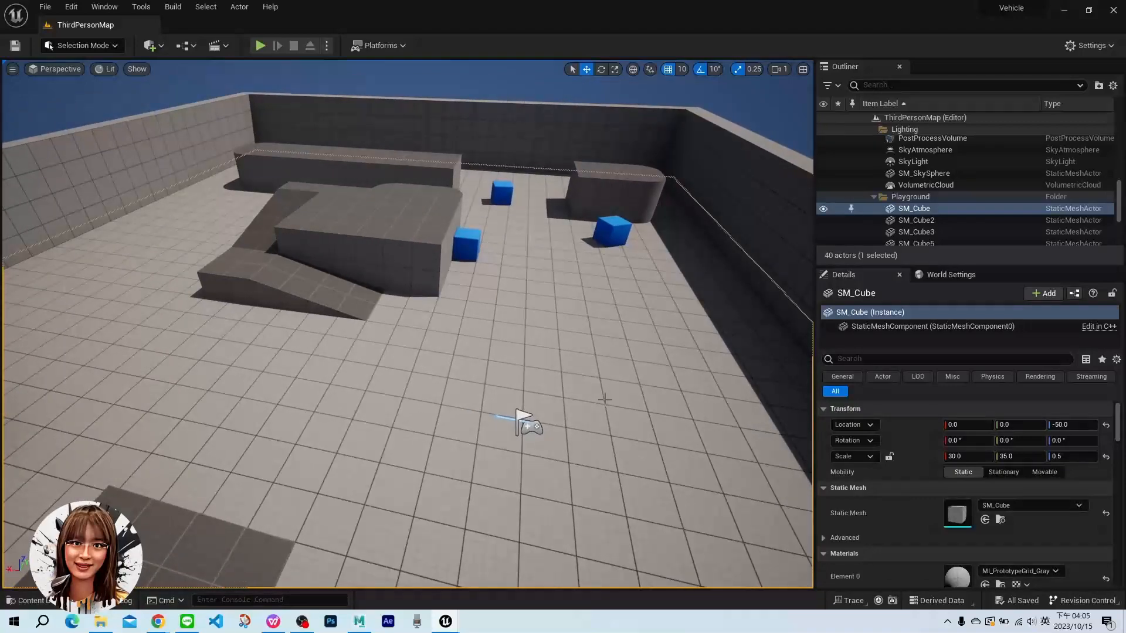
key(ctrl+space)
right_click(476, 480)
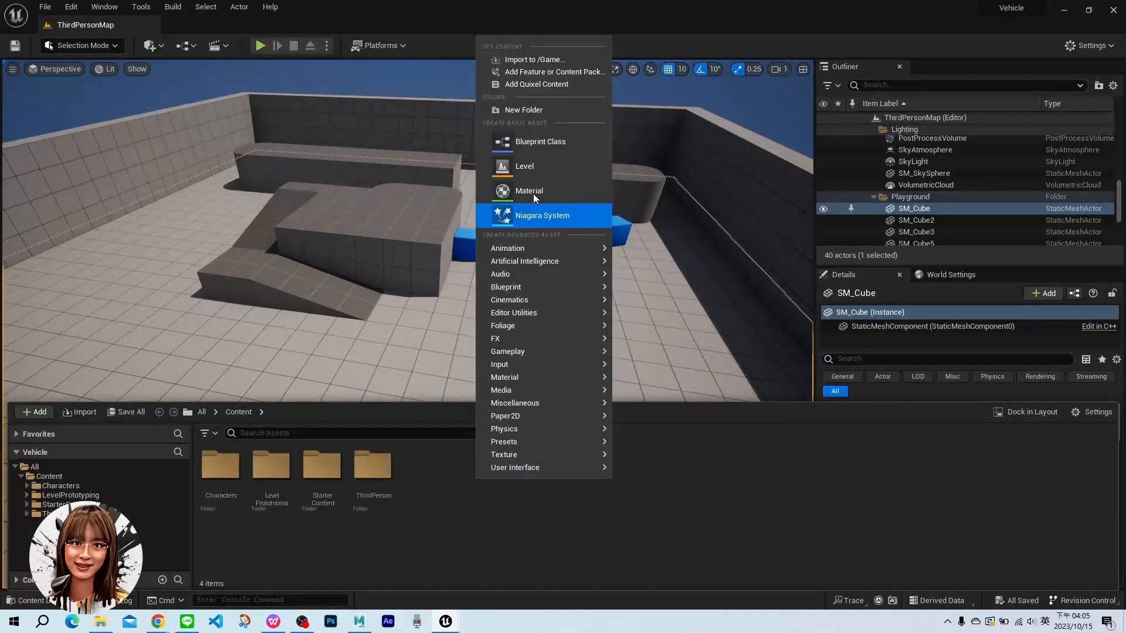
click(530, 108)
text(Car)
key(Return)
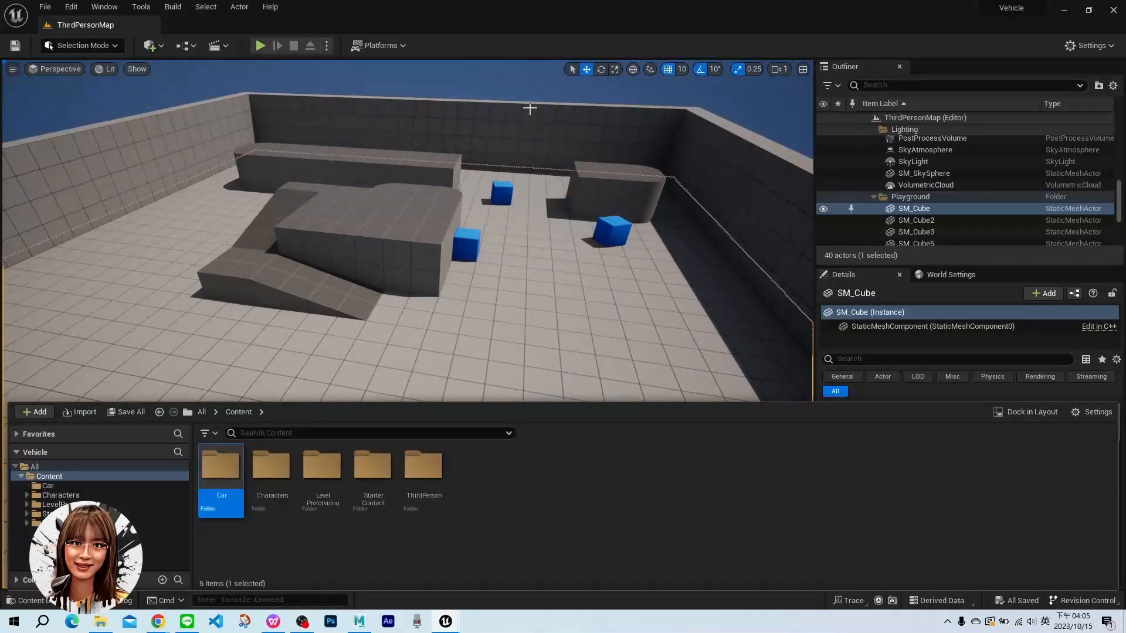
key(Return)
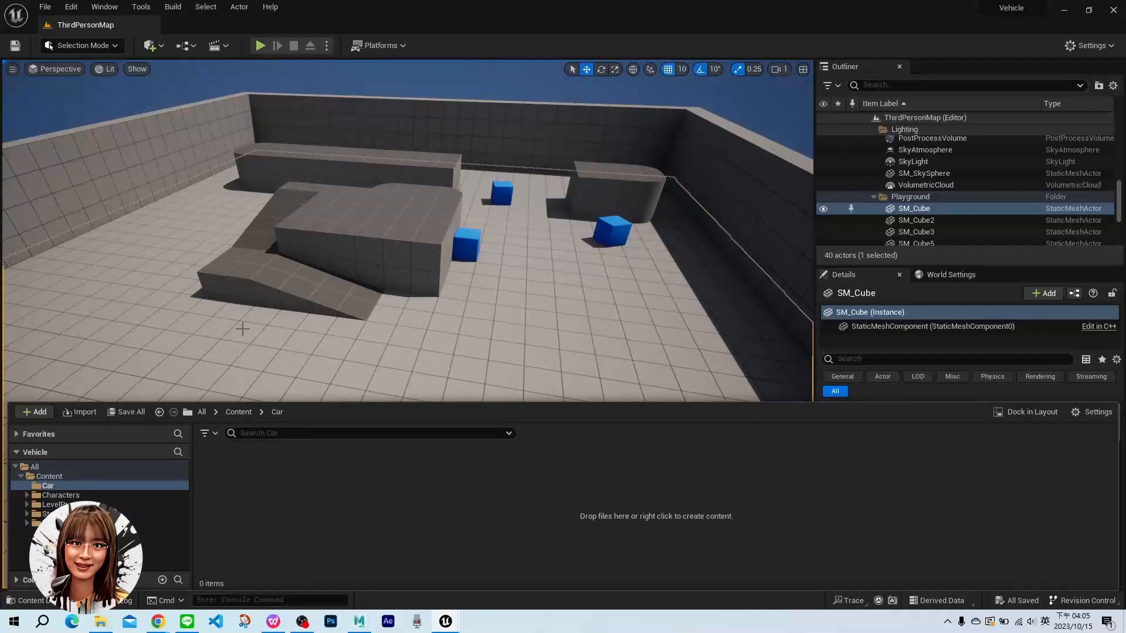
Import the Car 3D Object file from the Driving Chaos Vehicle project's Car folder as a skeletal mesh and save all new assets
click(101, 621)
double_click(597, 173)
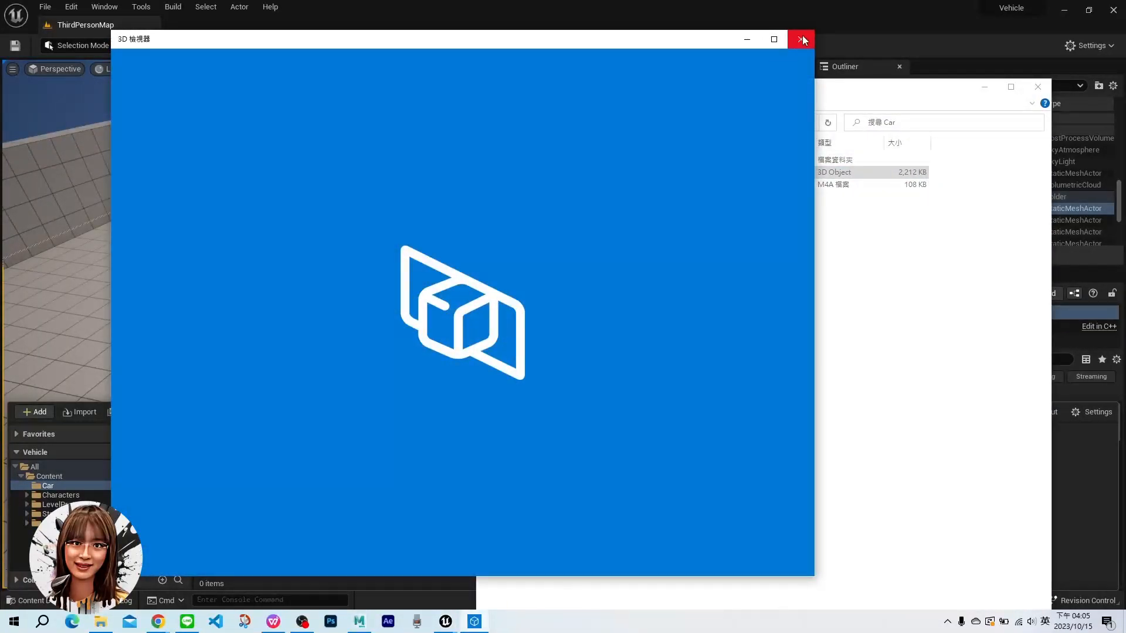
click(801, 39)
drag(599, 173, 366, 488)
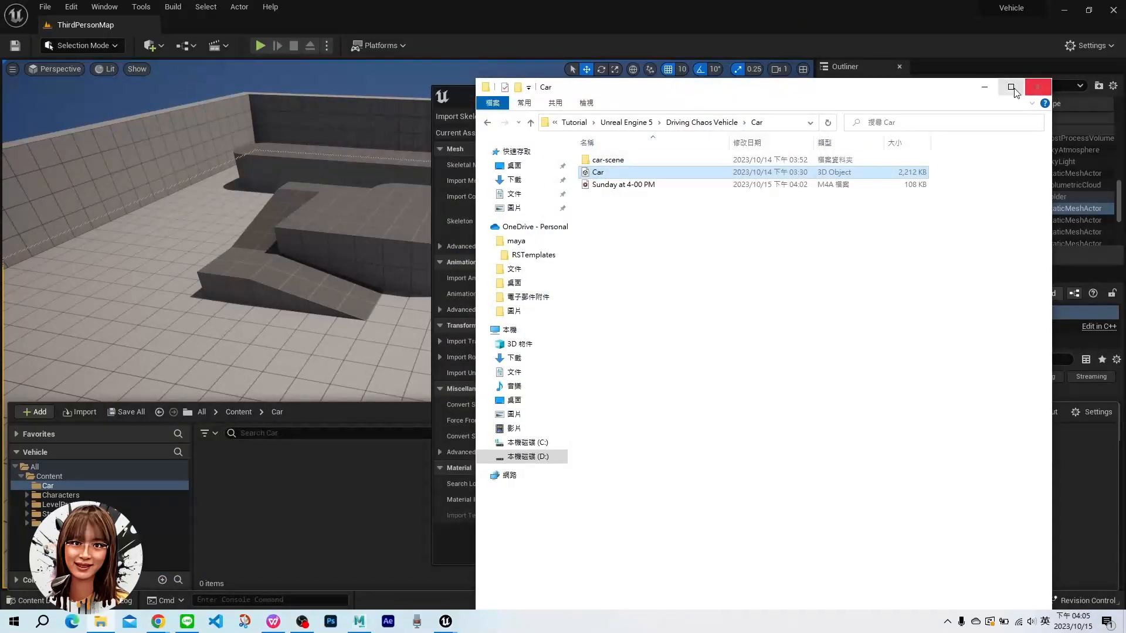
click(985, 87)
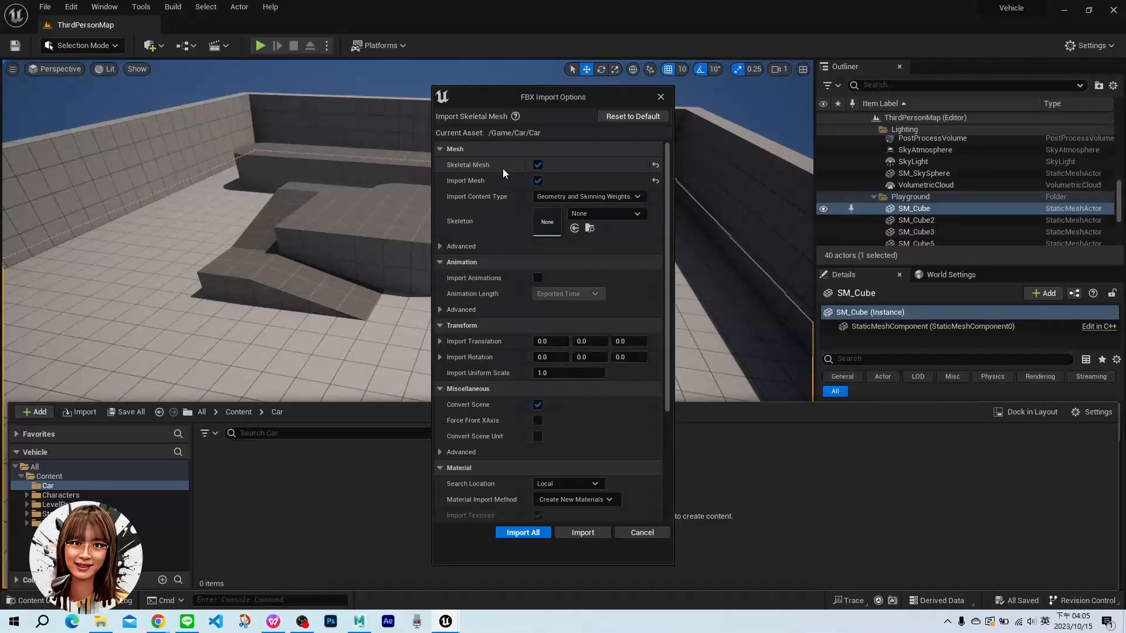
click(524, 534)
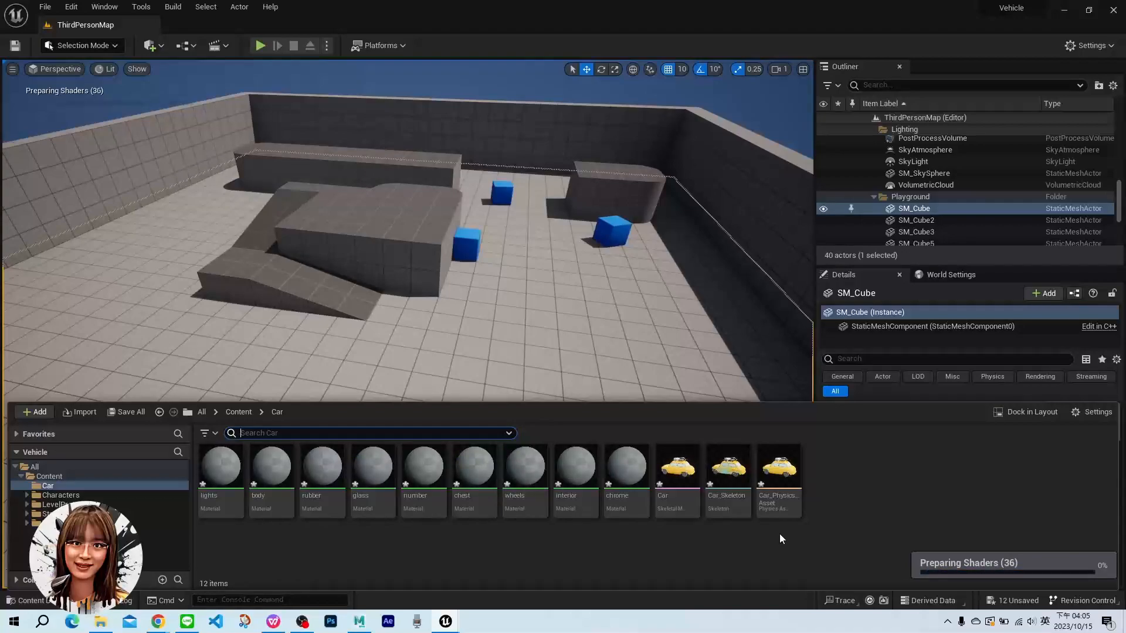
key(ctrl+shift+s)
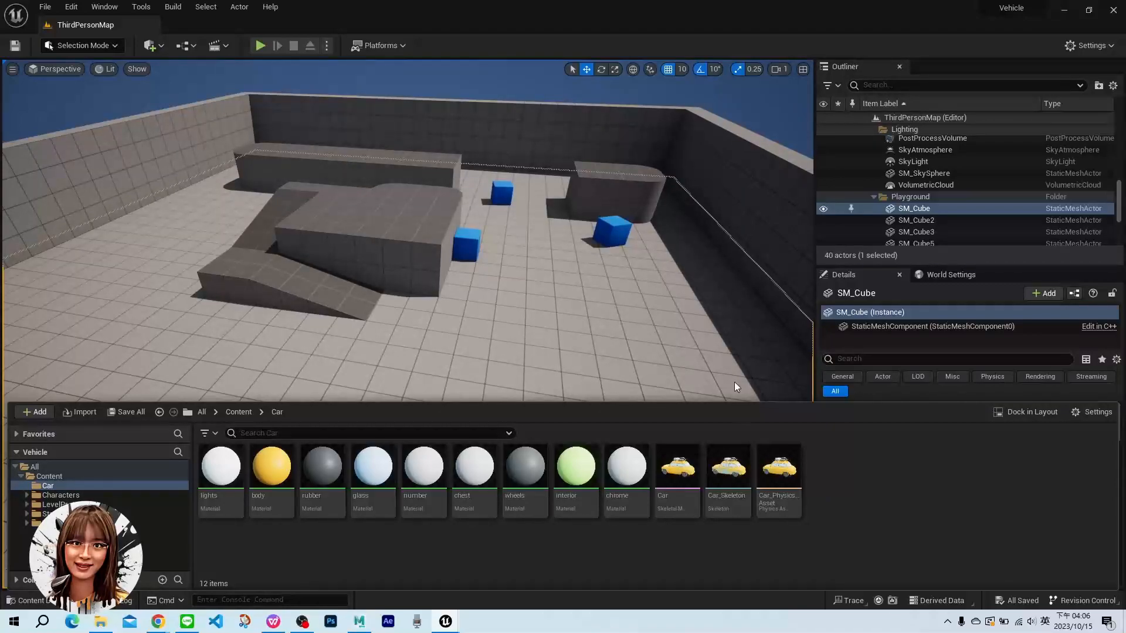
Enable the experimental ChaosVehiclesPlugin, restart the editor to apply it, and close the plugin browser
click(741, 332)
click(1071, 47)
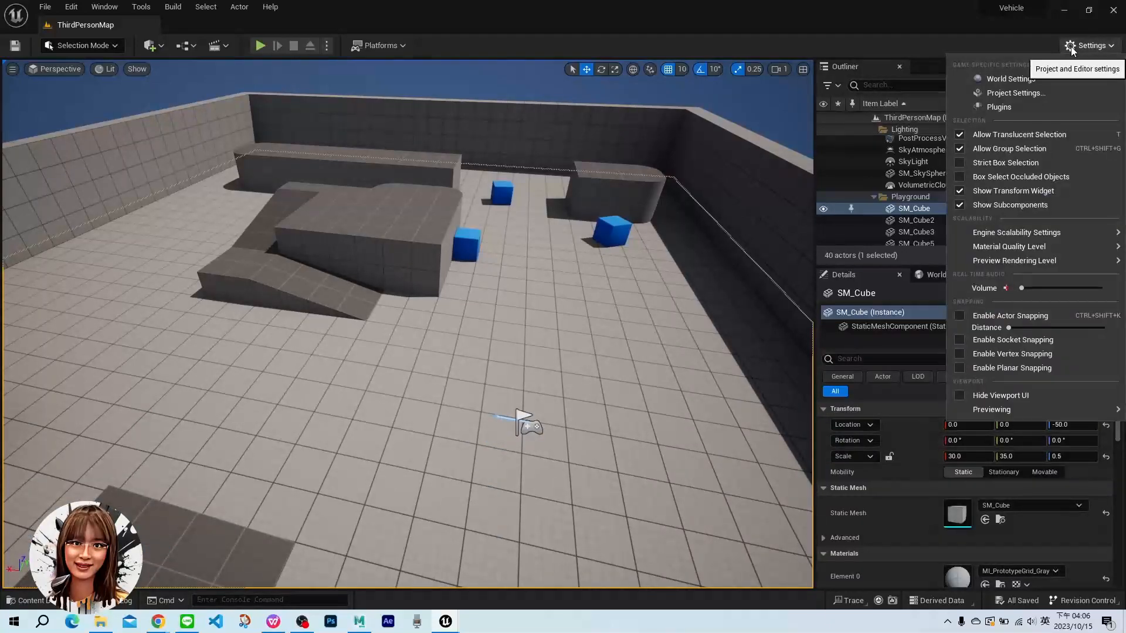
click(967, 106)
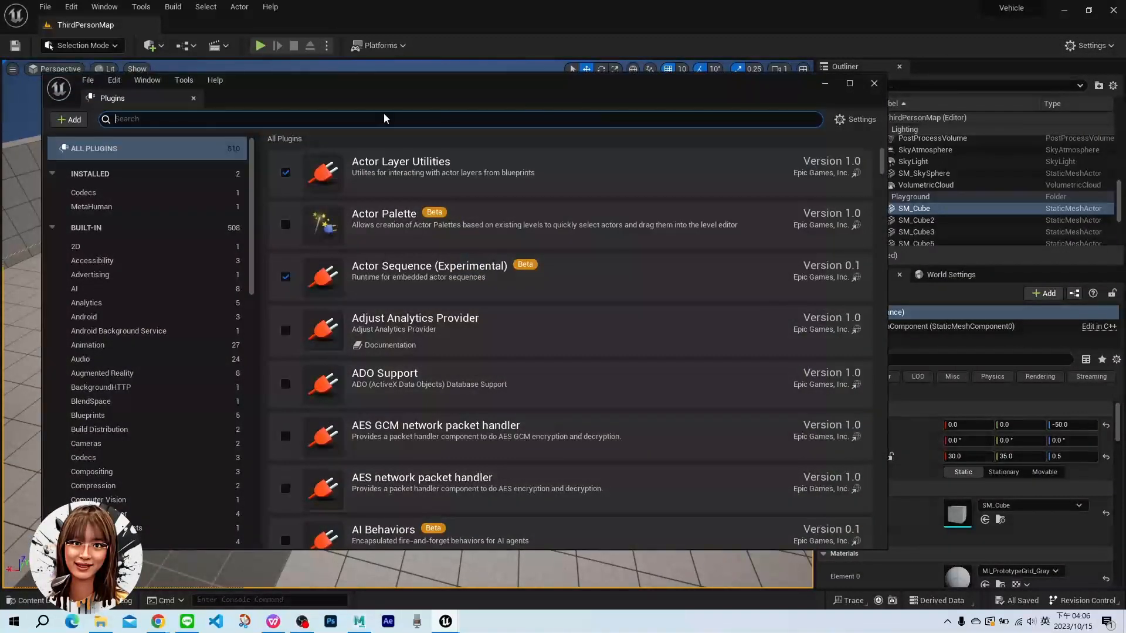
text(chaos)
scroll(447, 396, down, 1)
scroll(447, 397, down, 1)
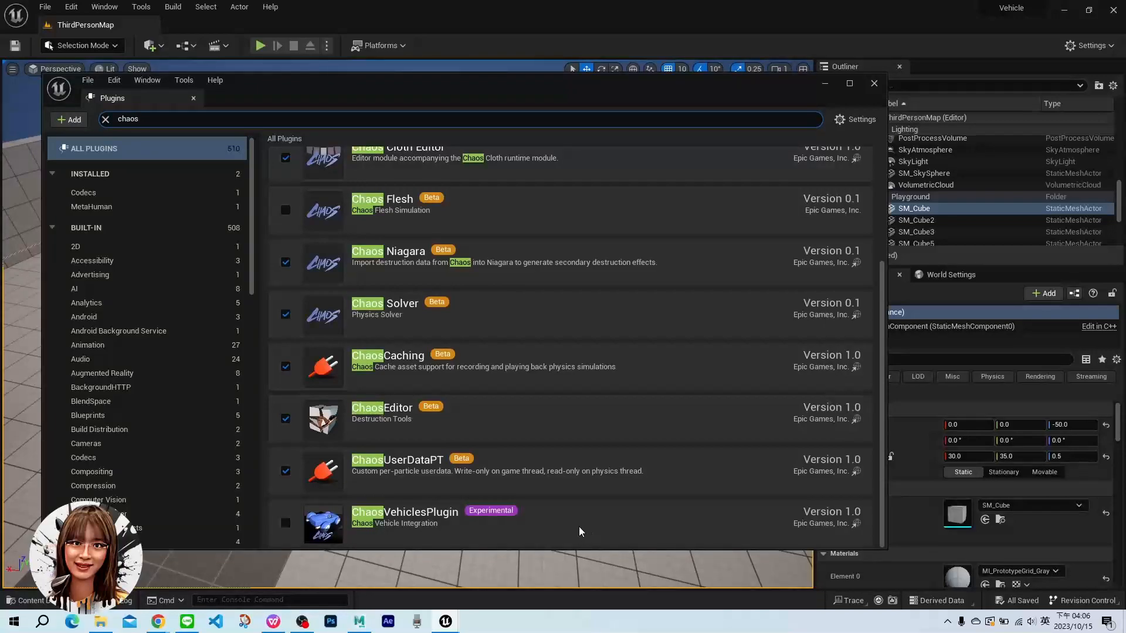
click(285, 523)
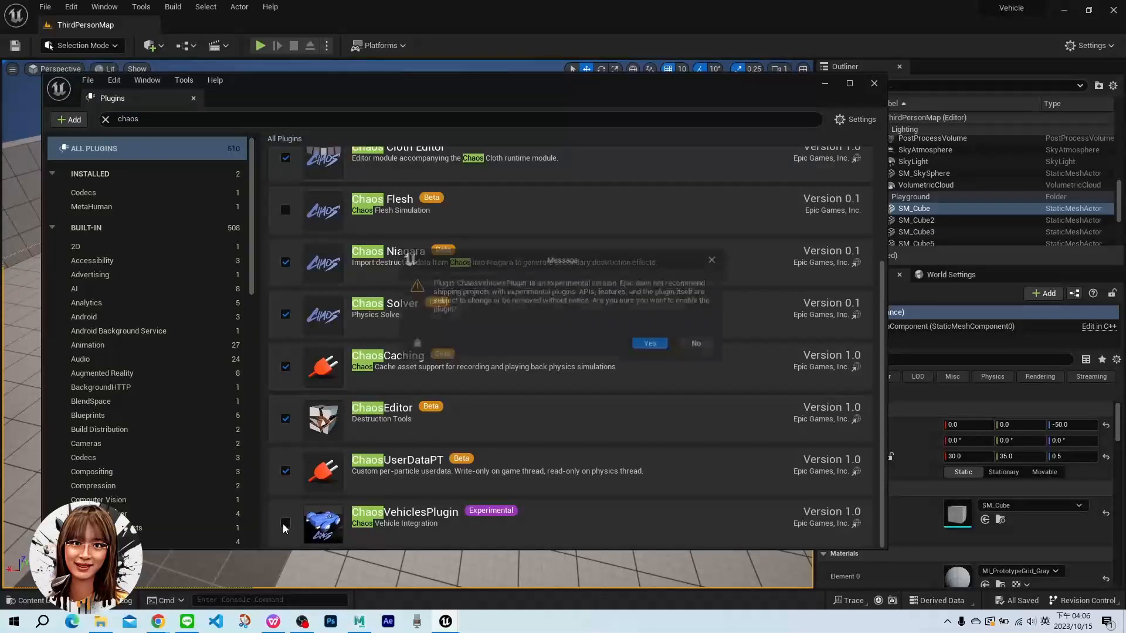
click(652, 344)
scroll(668, 452, down, 1)
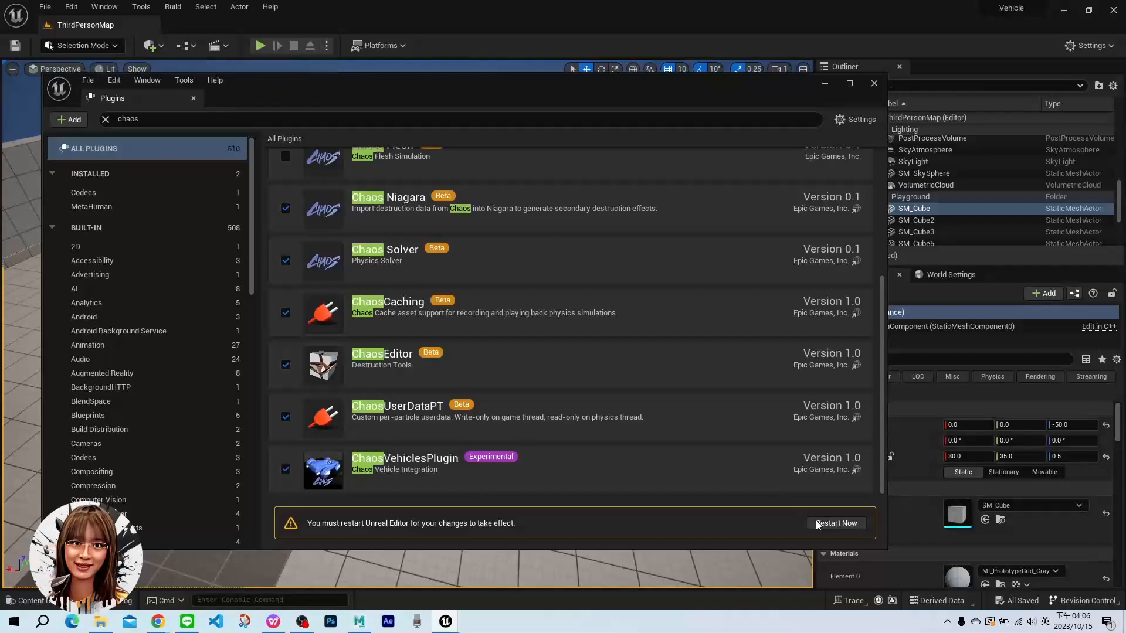
click(835, 523)
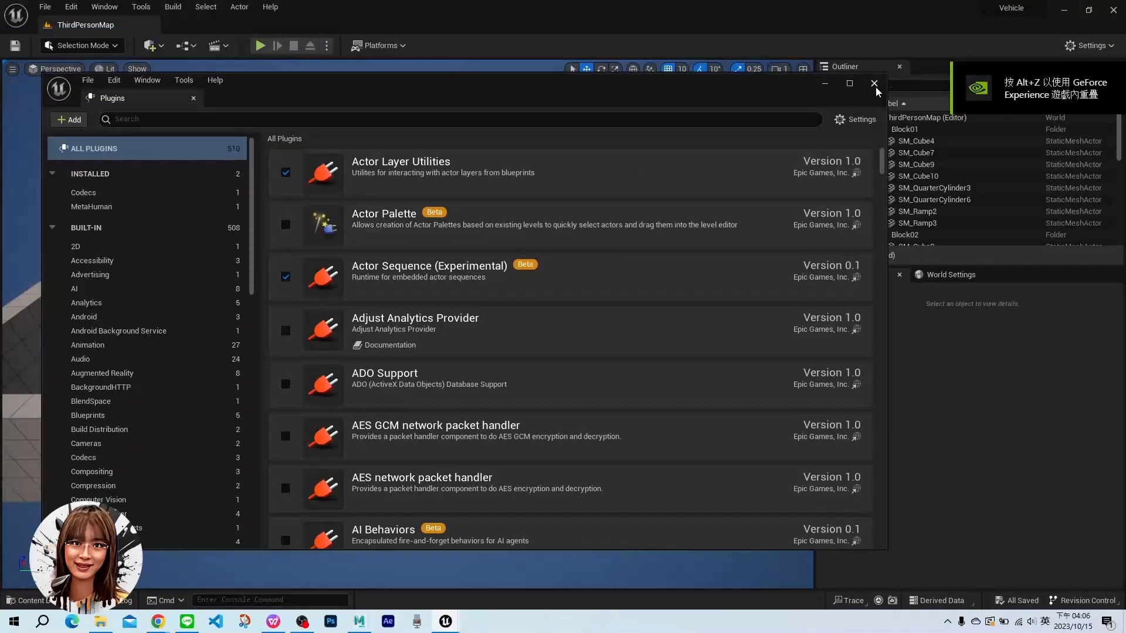
click(874, 82)
click(844, 139)
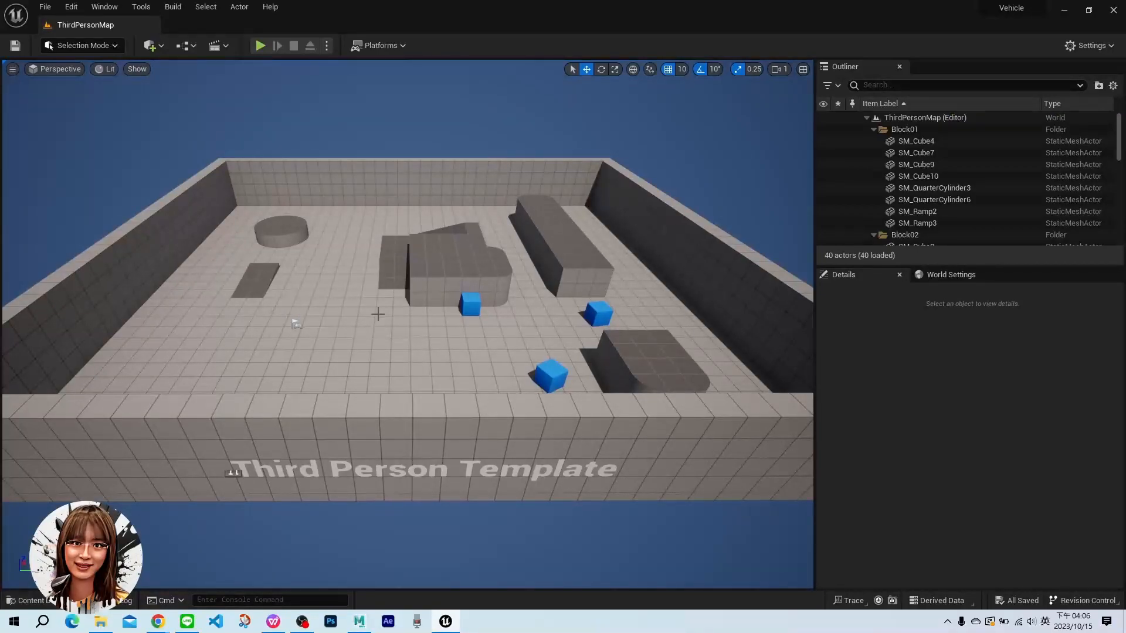
Create a Blueprint class in the Car folder with WheeledVehiclePawn as its parent and name it BP_Car
key(ctrl+space)
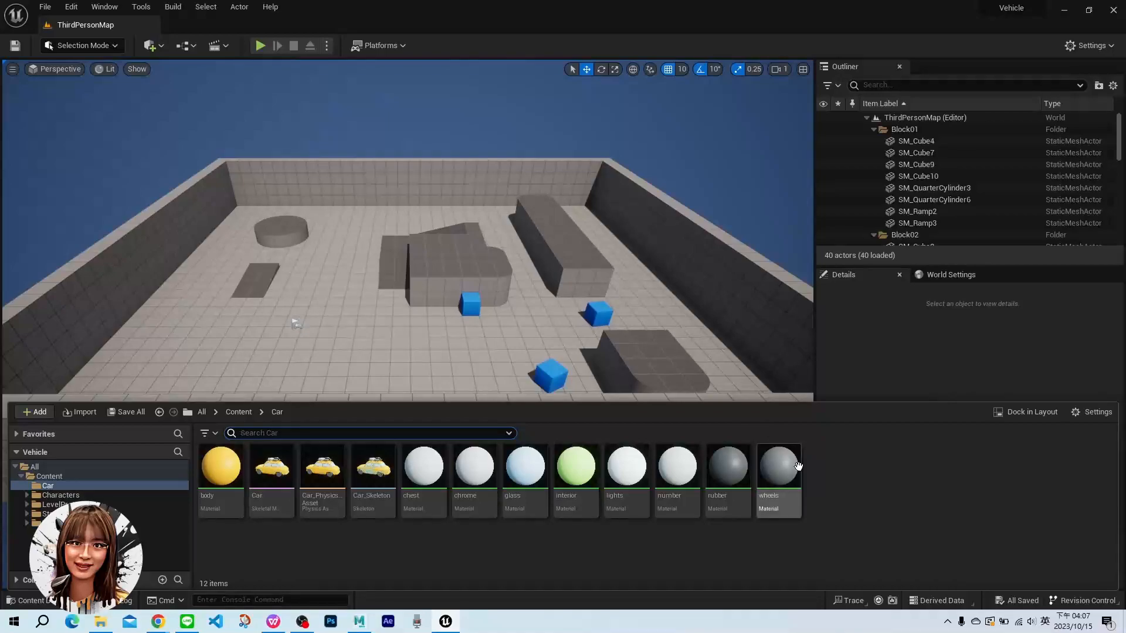
right_click(837, 475)
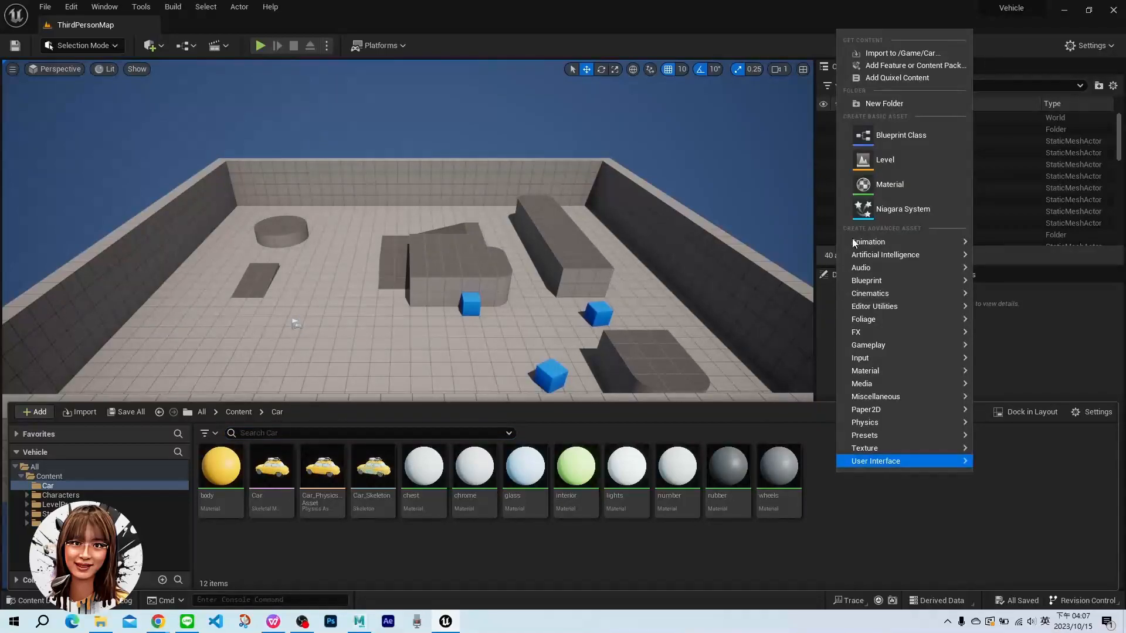
click(928, 141)
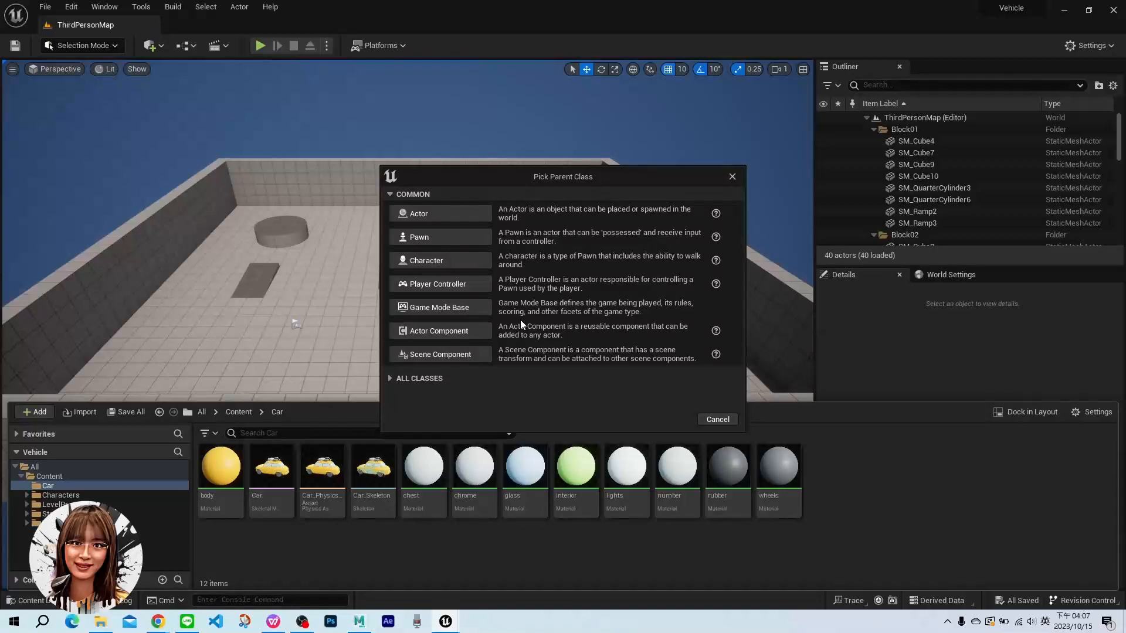
click(389, 379)
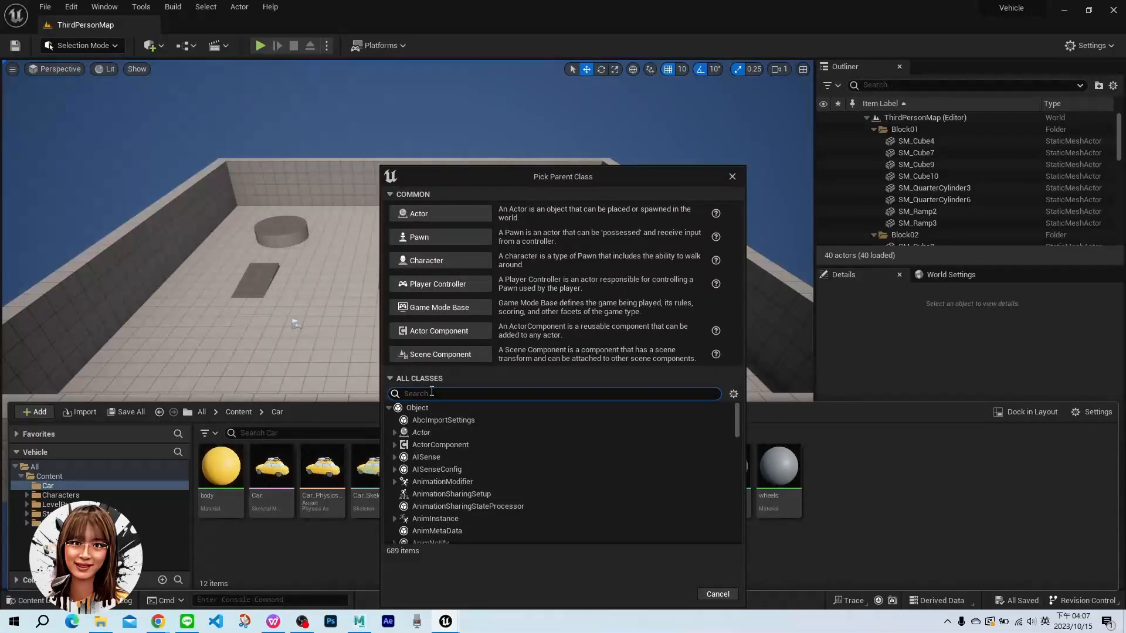
text(wheel)
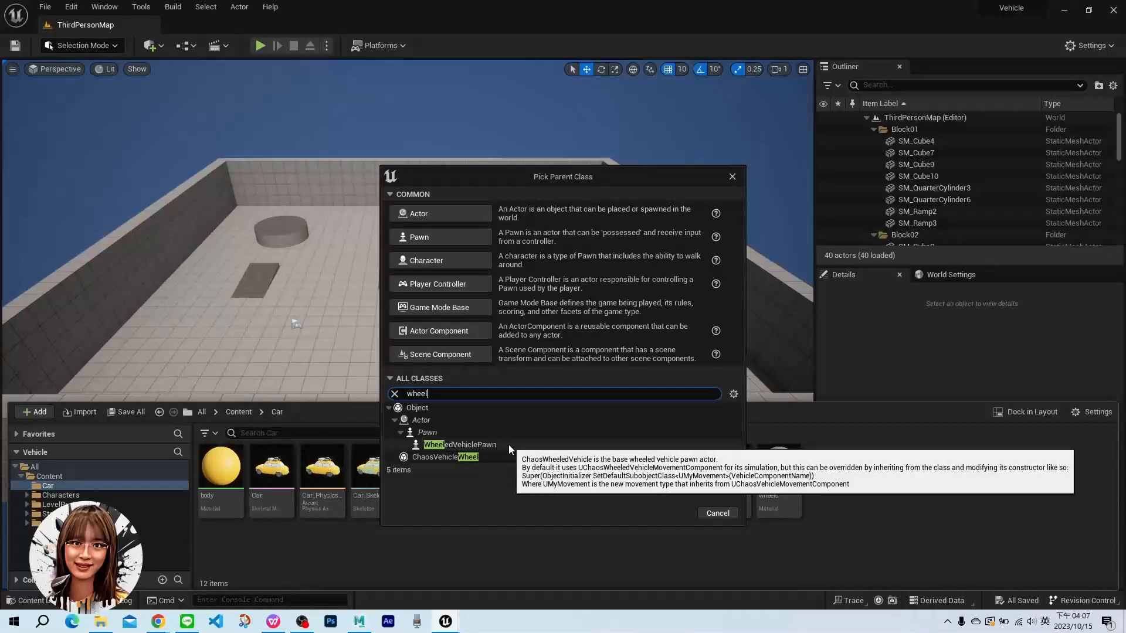
click(509, 444)
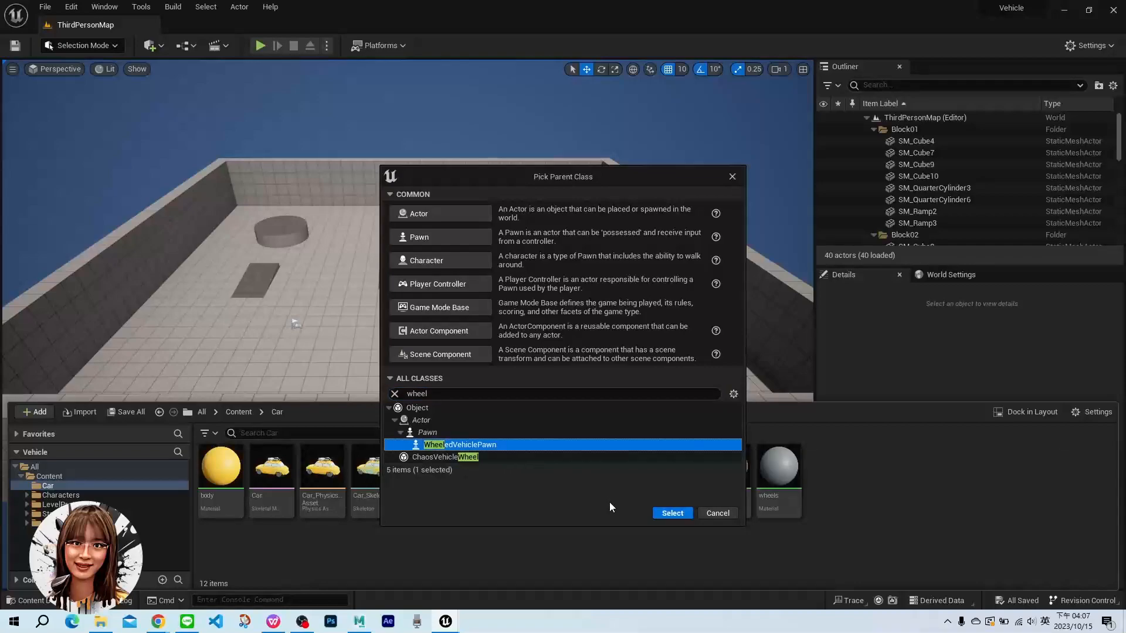
click(669, 513)
text(BP_Car)
key(Return)
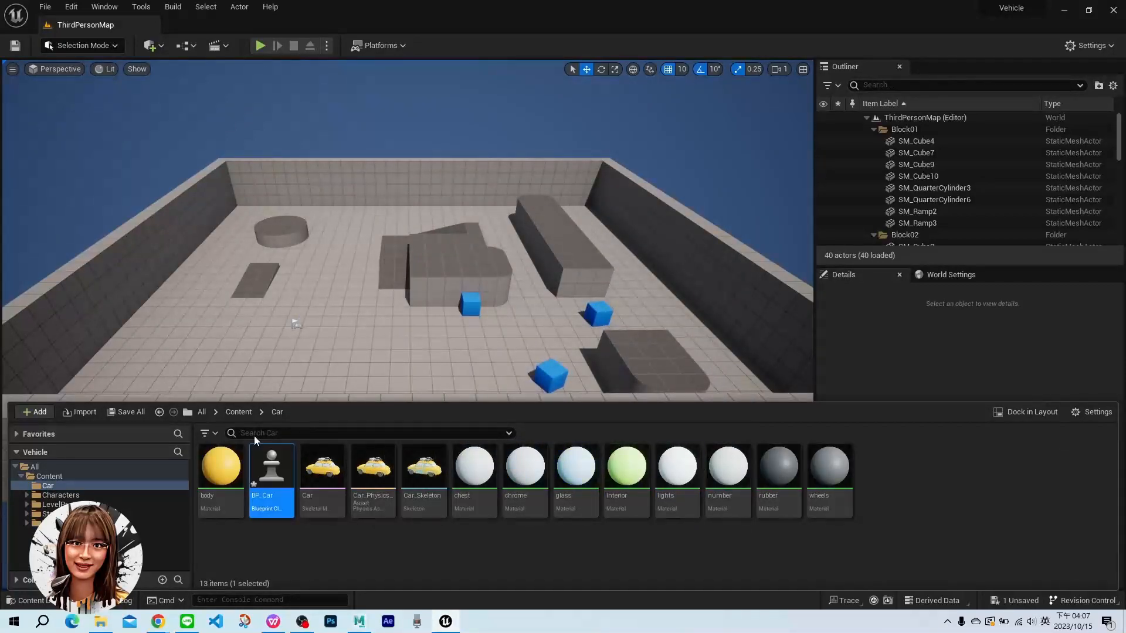
Open the BP_Car blueprint and assign the Car skeletal mesh to its Mesh (VehicleMesh) component
double_click(280, 463)
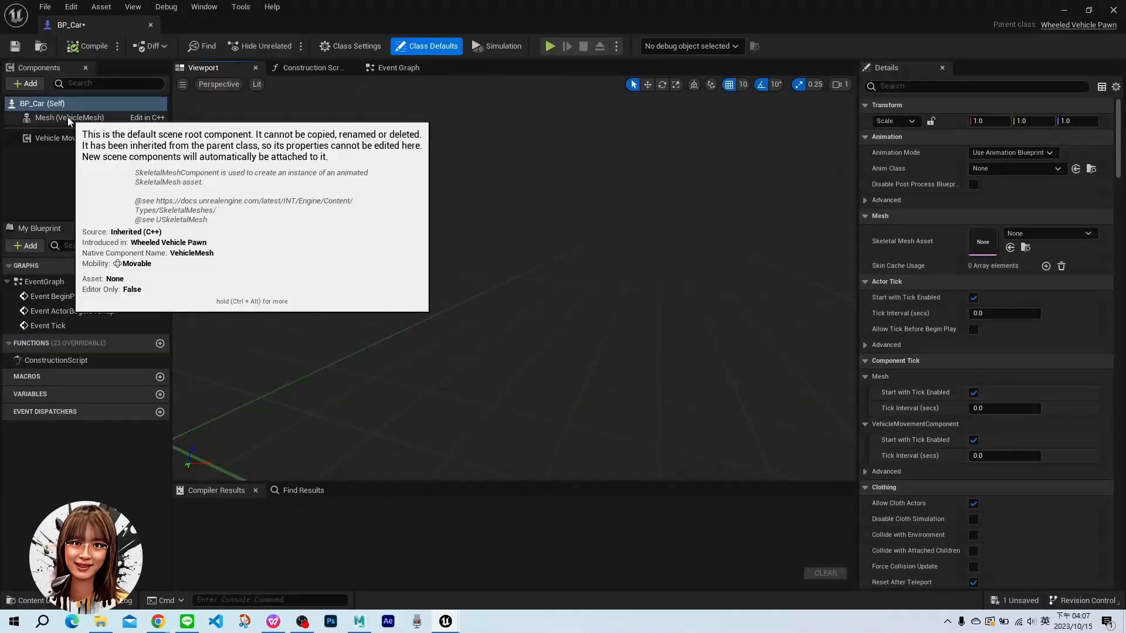
click(68, 117)
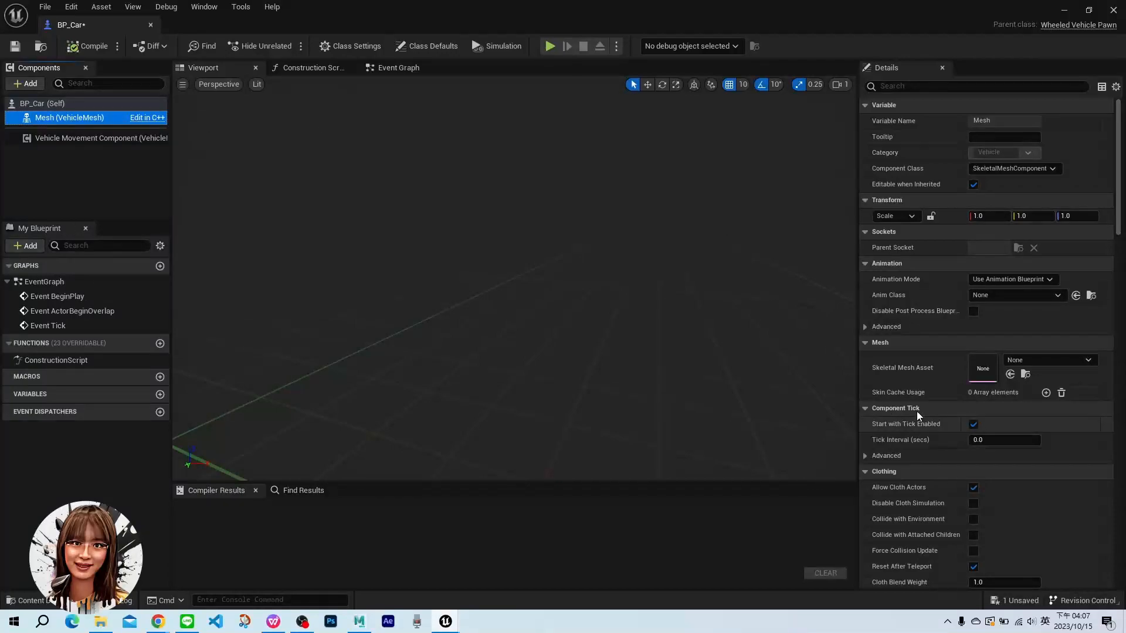
click(1040, 360)
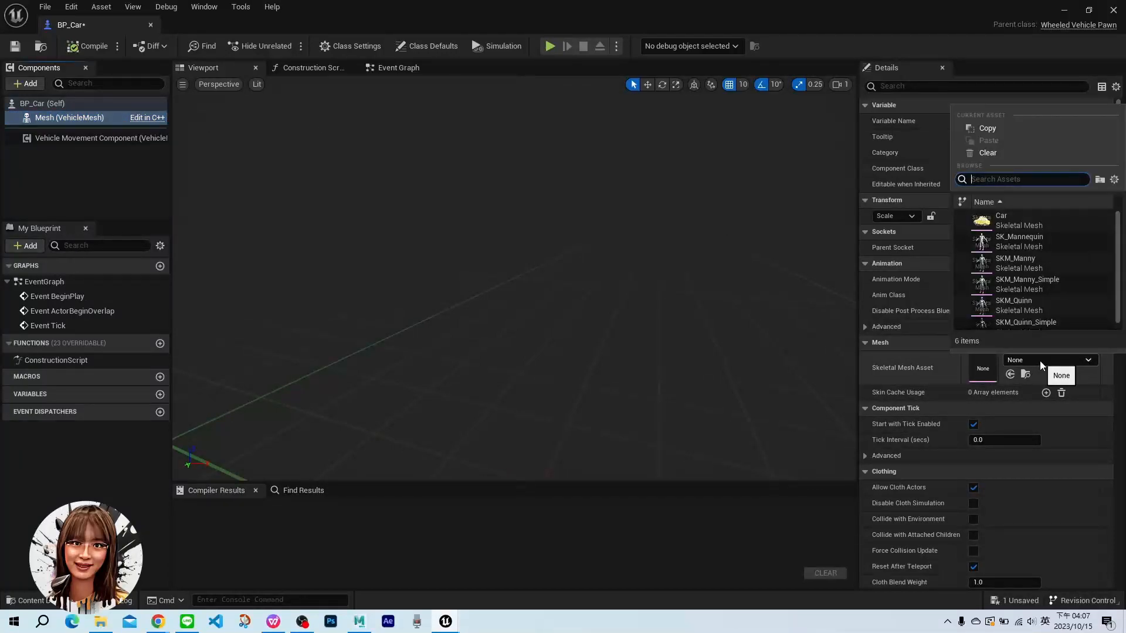
click(1039, 223)
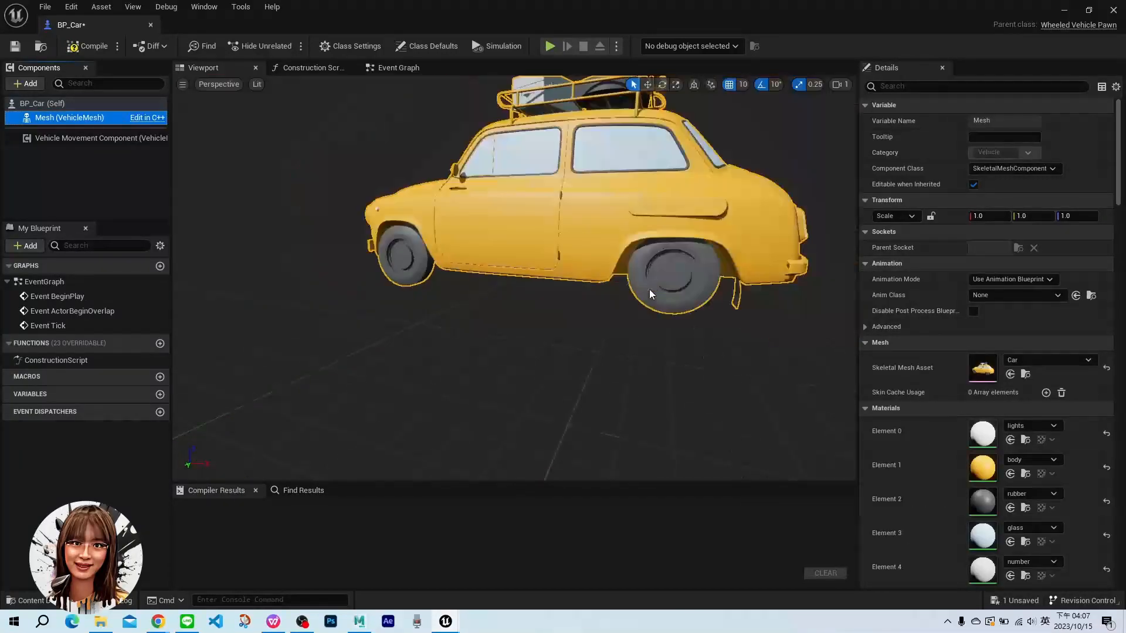
right_drag(522, 309, 564, 293)
key(s)
key(w)
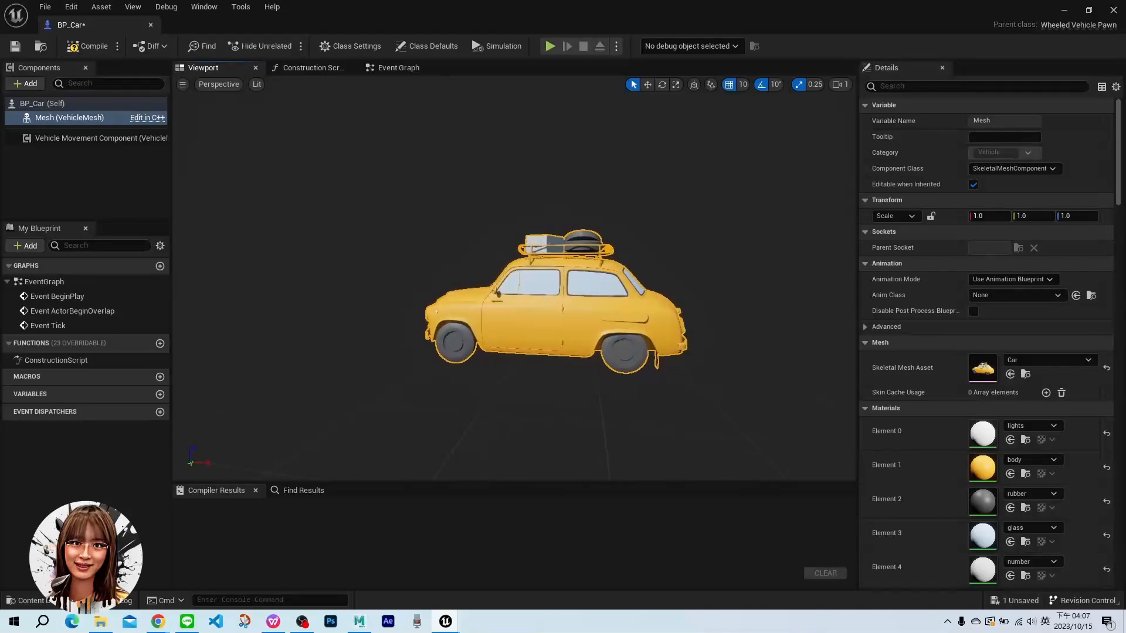
Add a Spring Arm component under the car's Mesh (VehicleMesh) component, keeping the name SpringArm
click(27, 84)
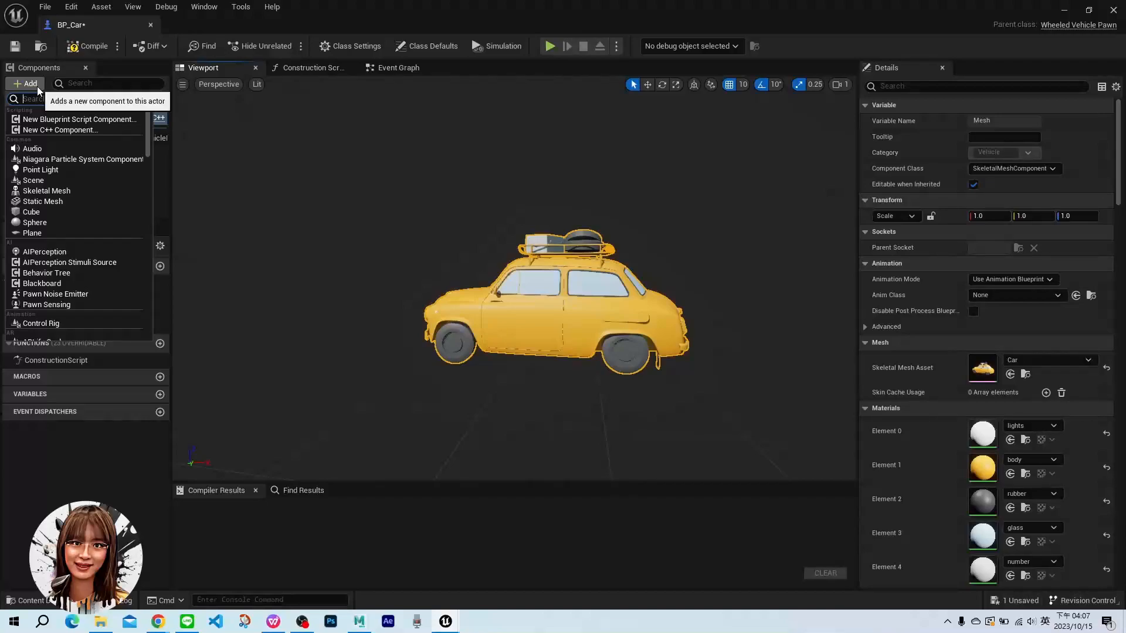
text(spring)
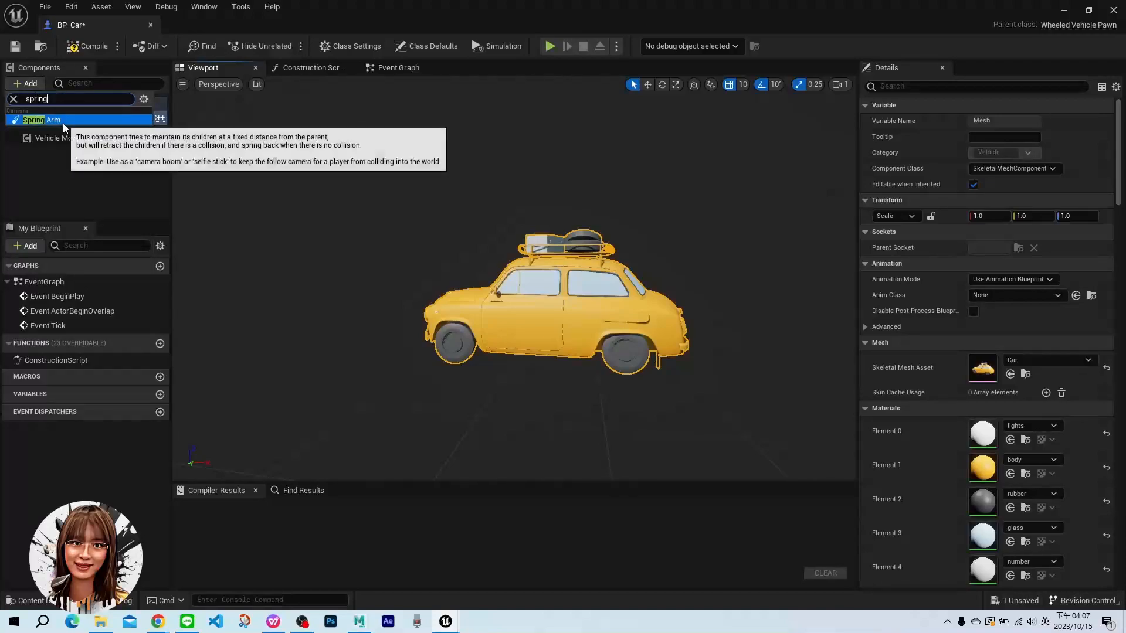
click(47, 119)
key(Return)
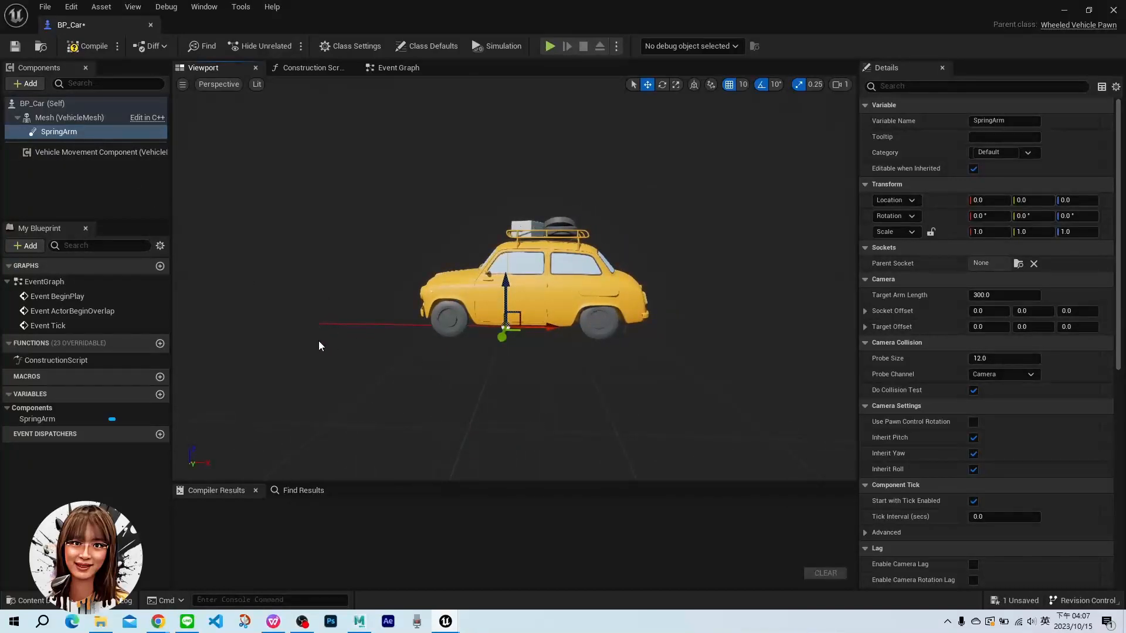
Add a Camera component as a child of the SpringArm and compile the blueprint
click(32, 84)
text(cam)
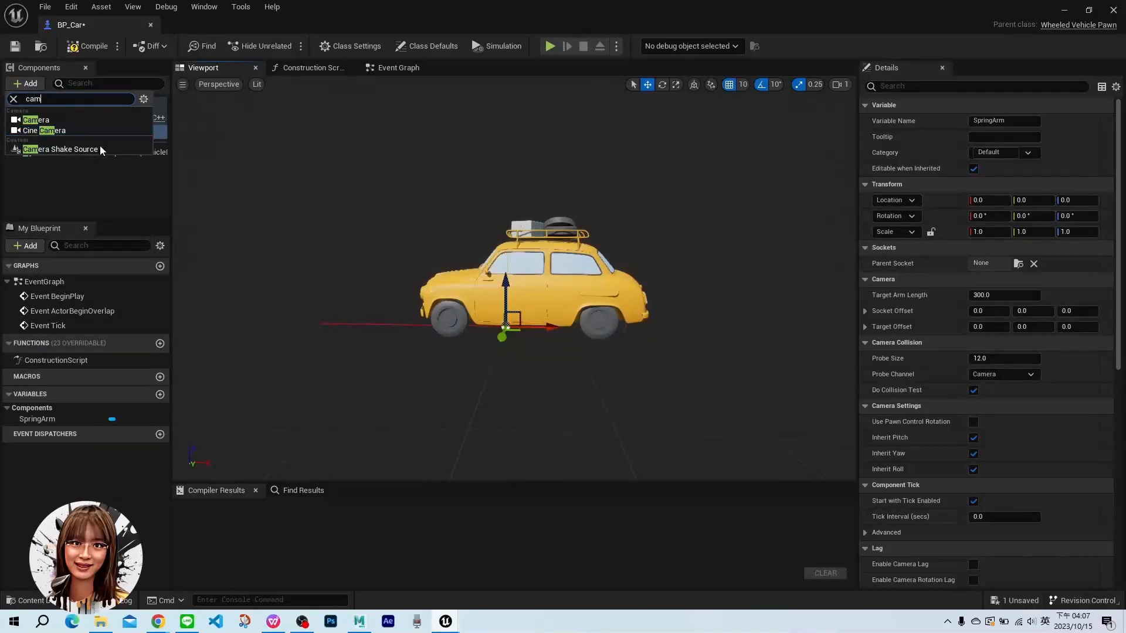
click(59, 121)
click(82, 132)
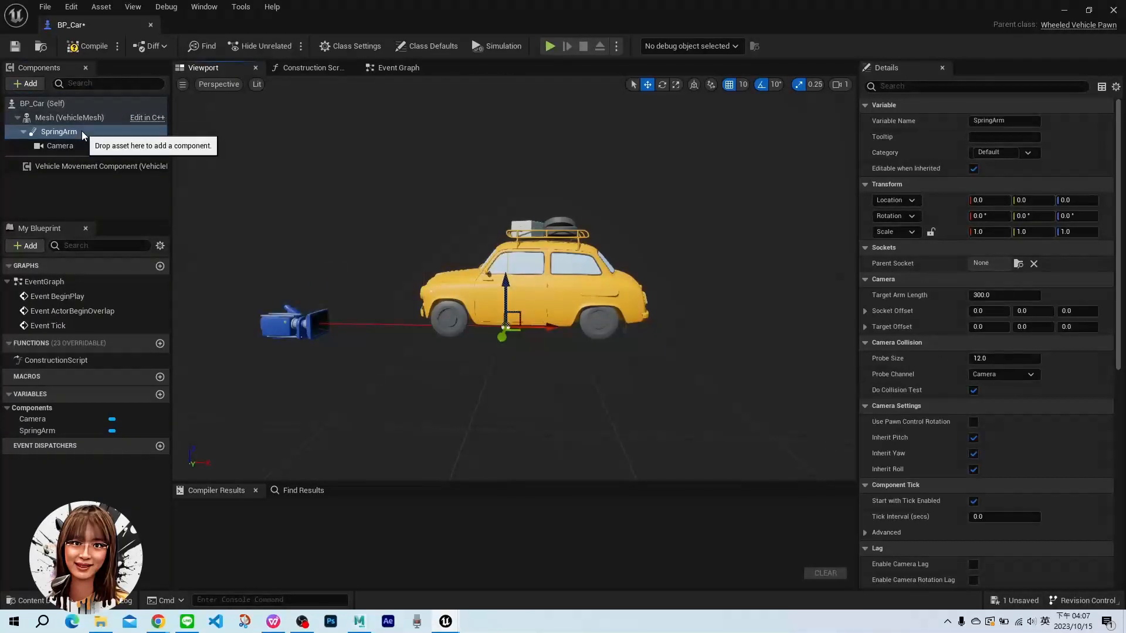
right_drag(296, 323, 261, 326)
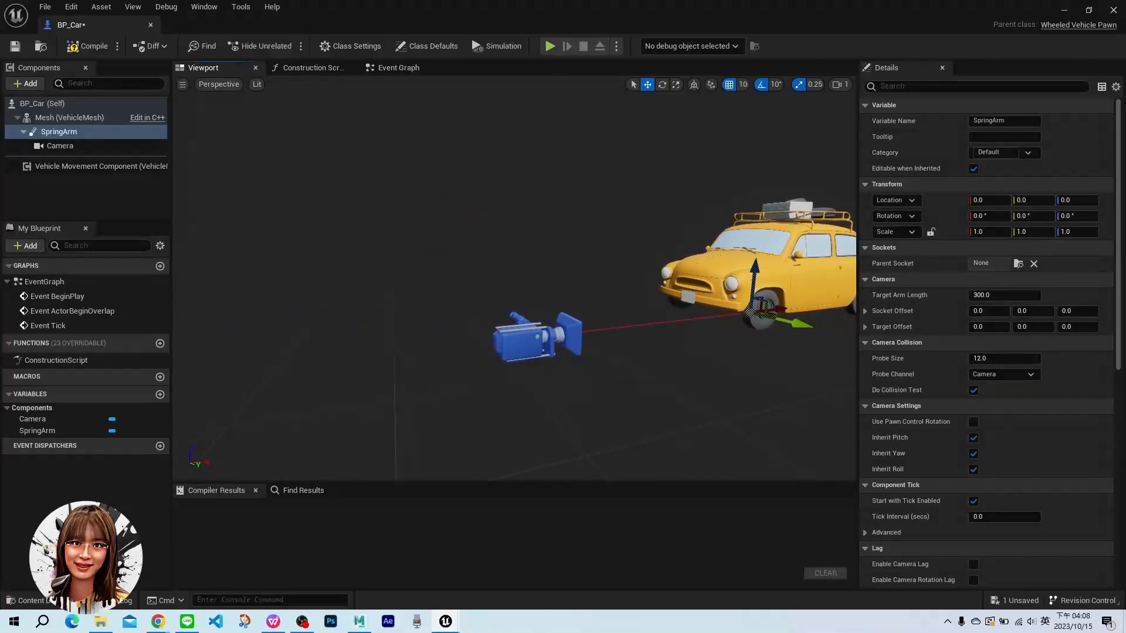
right_drag(528, 371, 568, 371)
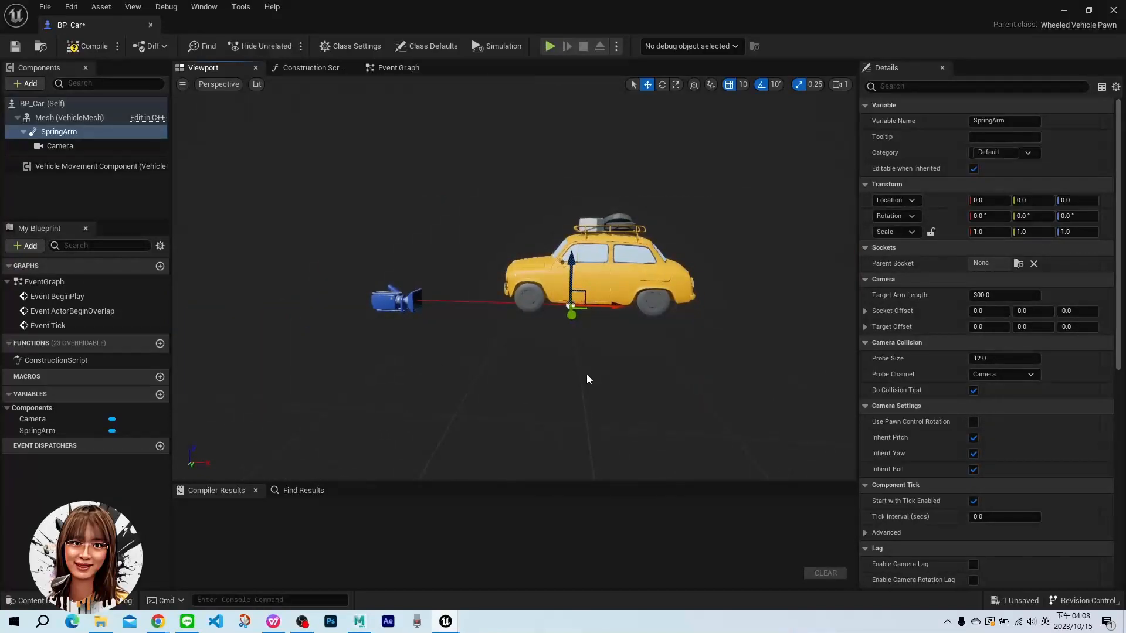
click(72, 134)
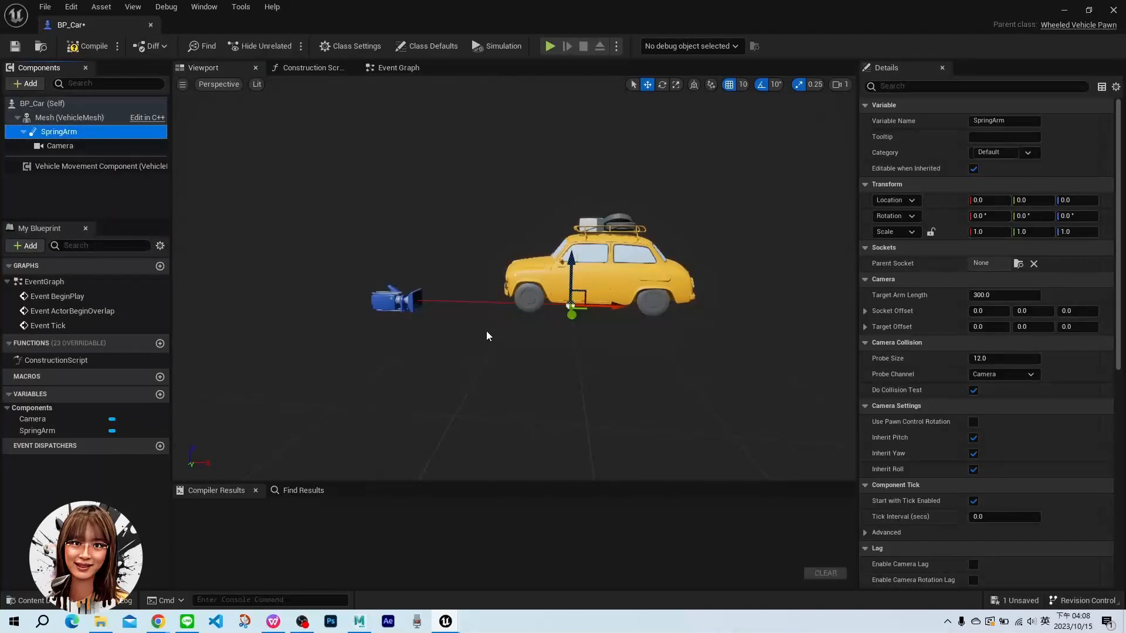
click(88, 46)
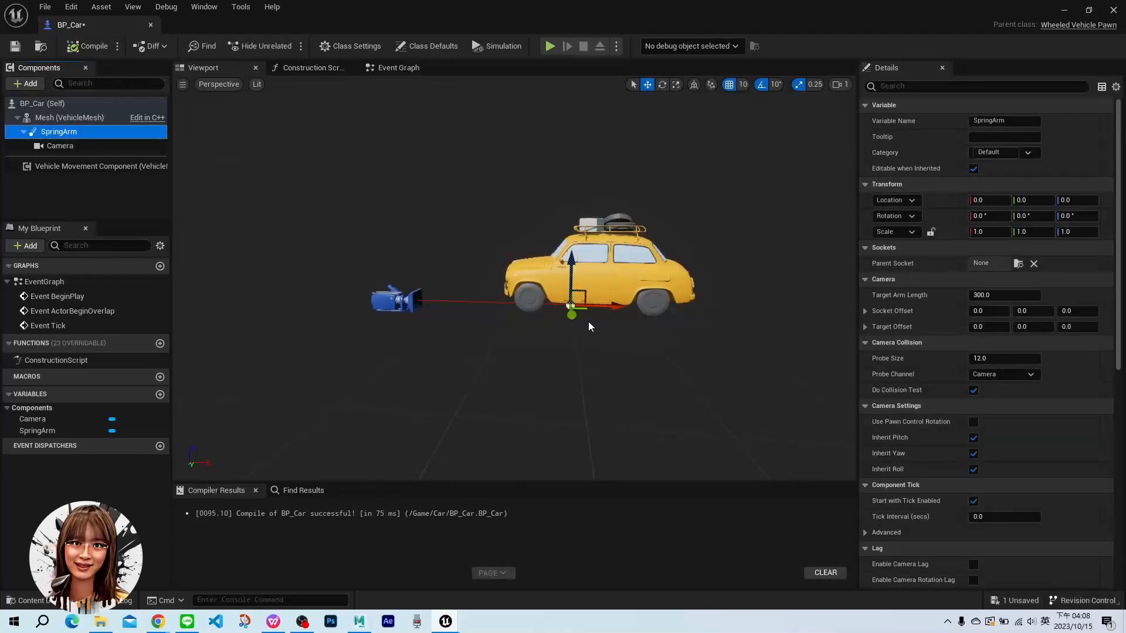
Rotate the SpringArm 180° on Y so the camera sits behind the car, and raise it to Z 50
click(67, 143)
click(67, 136)
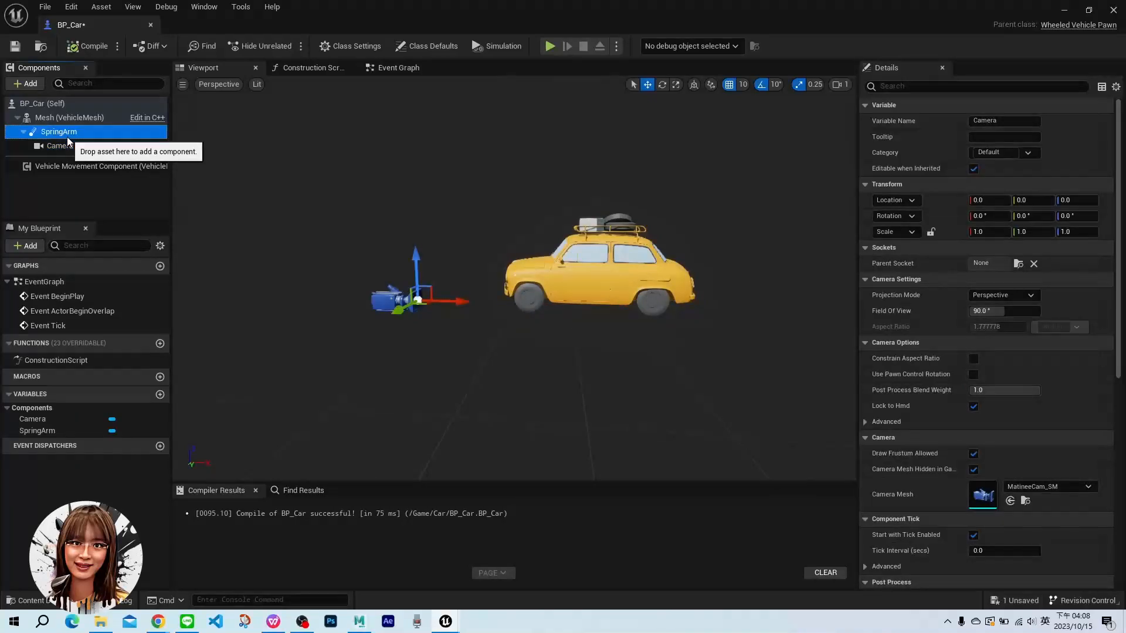
mouse_move(1023, 217)
mouse_down()
mouse_move(1036, 217)
mouse_move(1024, 218)
mouse_up()
right_drag(715, 326, 728, 295)
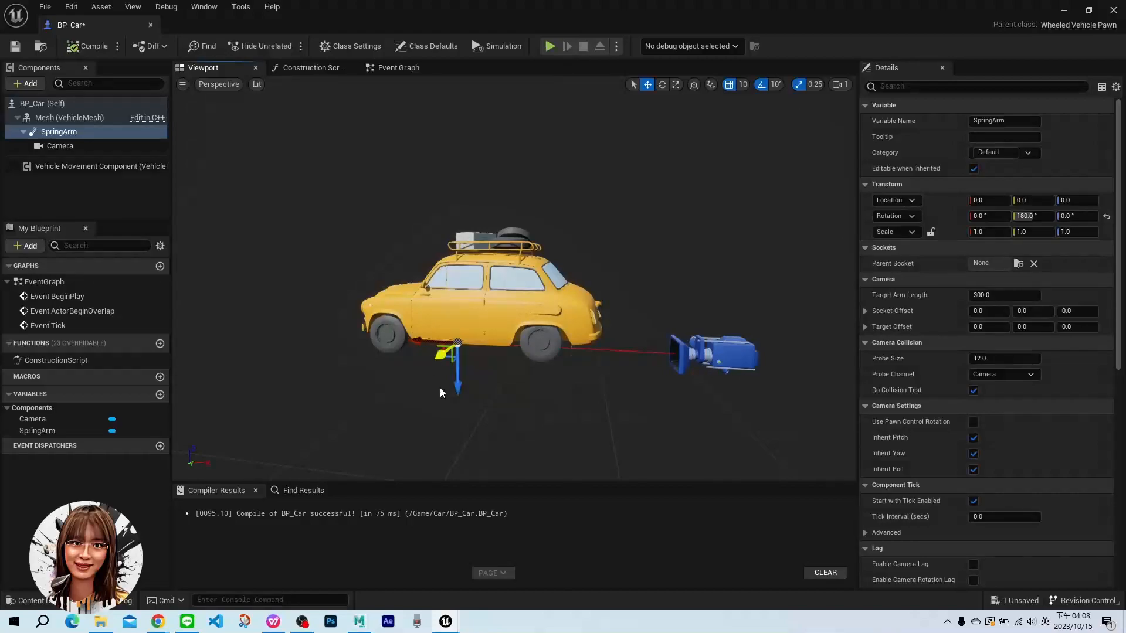
drag(459, 384, 459, 350)
right_drag(459, 351, 625, 360)
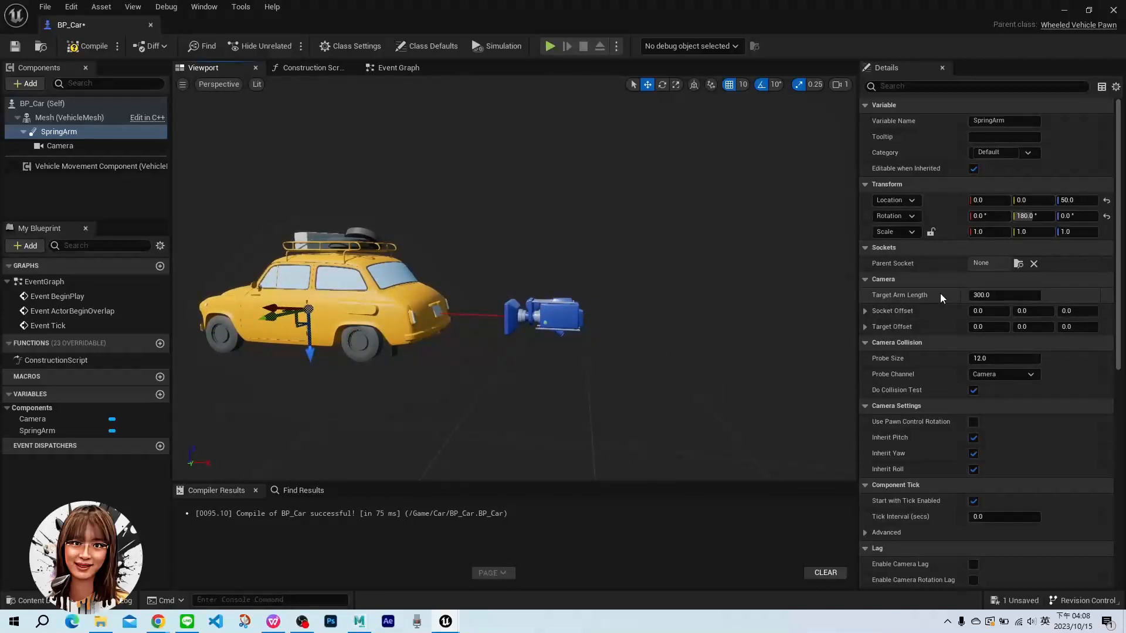
Set the SpringArm's Target Arm Length to 500, after trying 600
click(999, 296)
text(600)
key(Return)
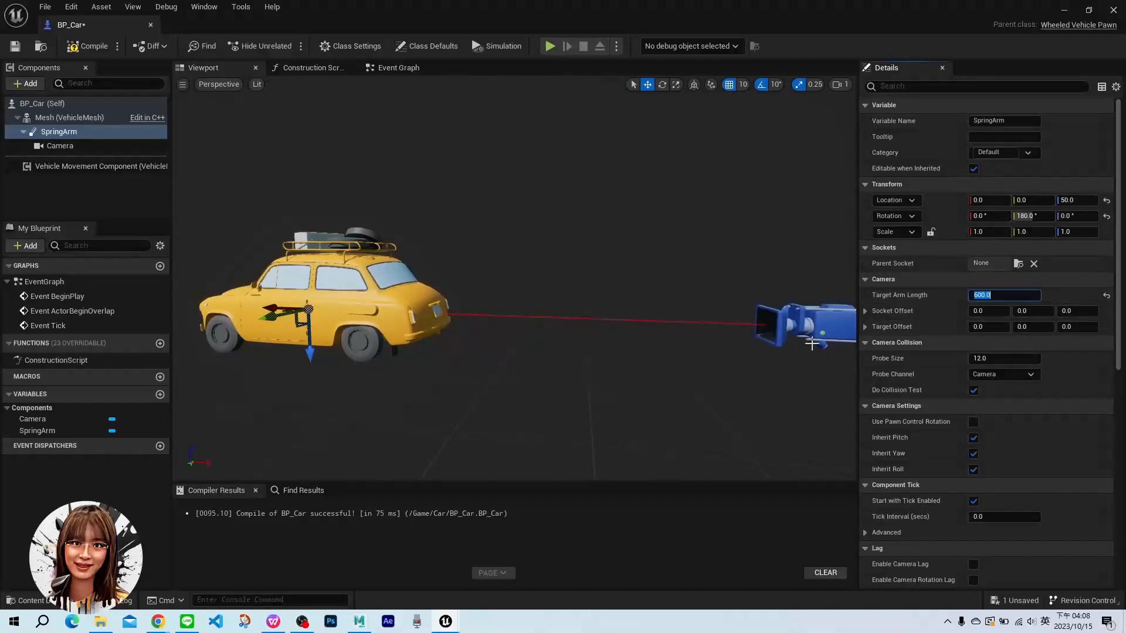
text(500)
key(Return)
mouse_move(610, 394)
right_down()
mouse_move(505, 396)
mouse_move(563, 411)
mouse_move(681, 405)
mouse_move(622, 401)
right_up()
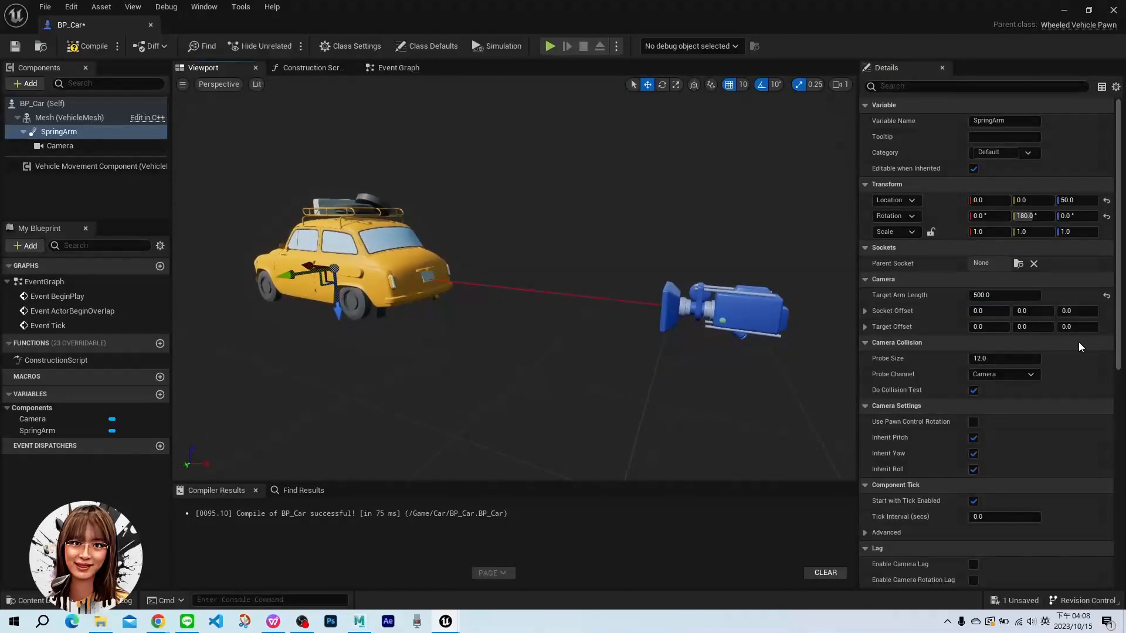
Disable Inherit Pitch, Inherit Yaw and Inherit Roll in the SpringArm's camera settings
scroll(1039, 397, down, 3)
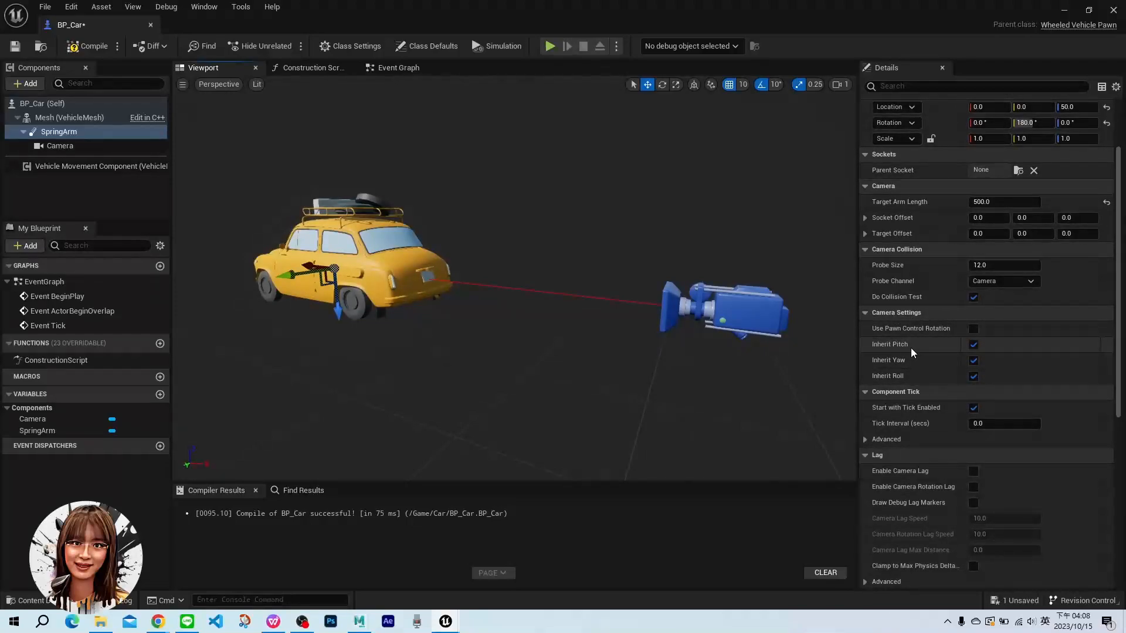
click(974, 345)
click(974, 360)
click(973, 376)
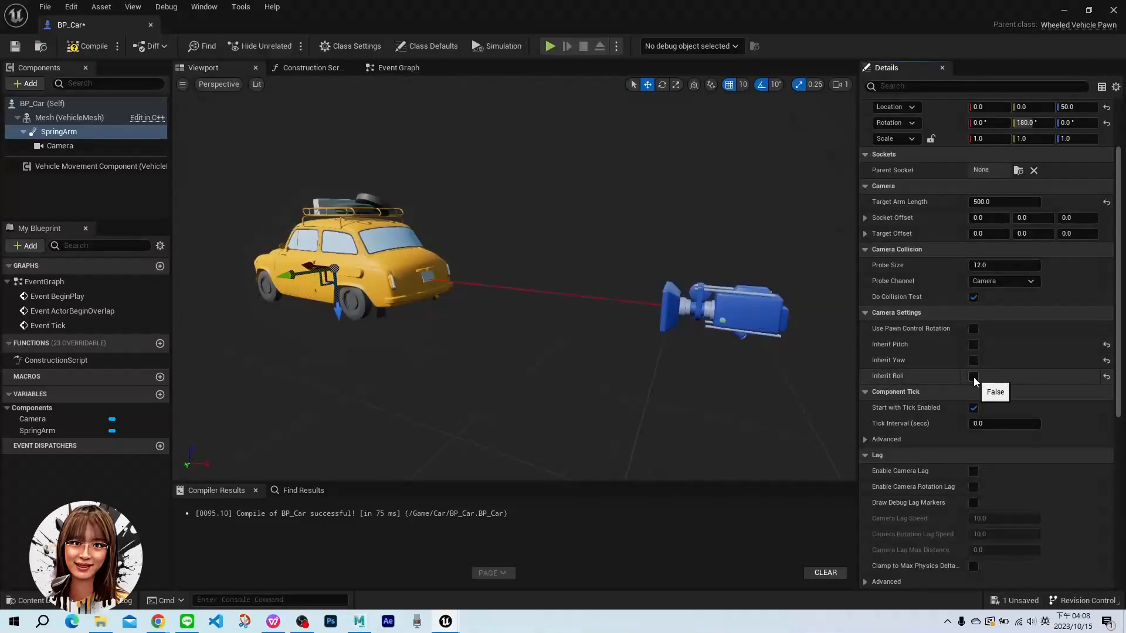
right_drag(759, 379, 815, 373)
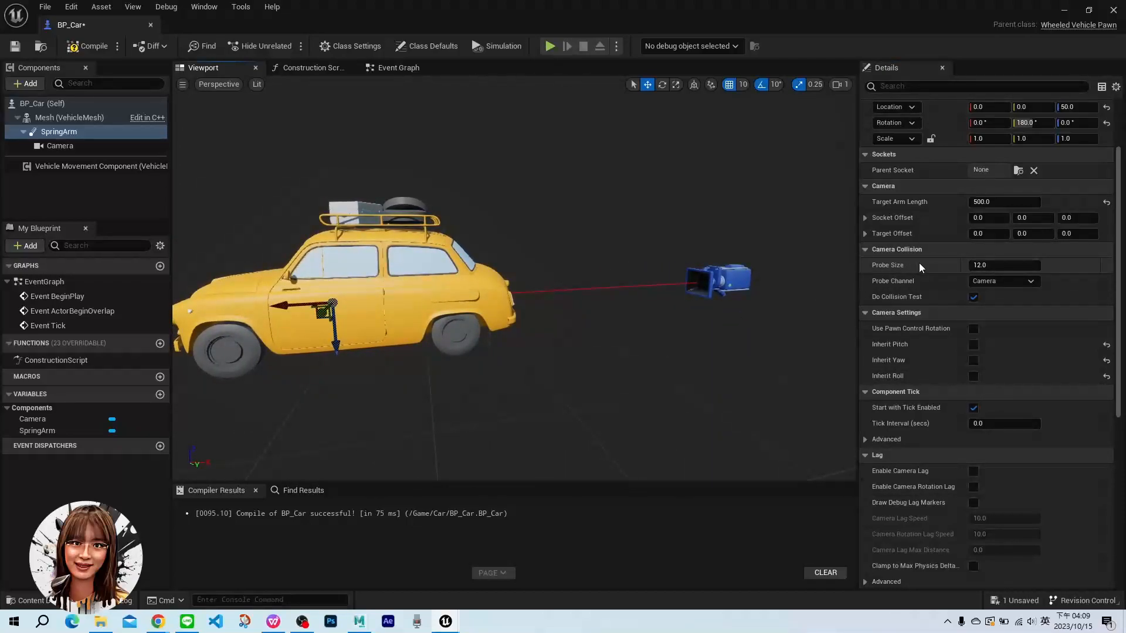
Set the SpringArm's camera collision Probe Size to 0 and disable Do Collision Test
click(996, 266)
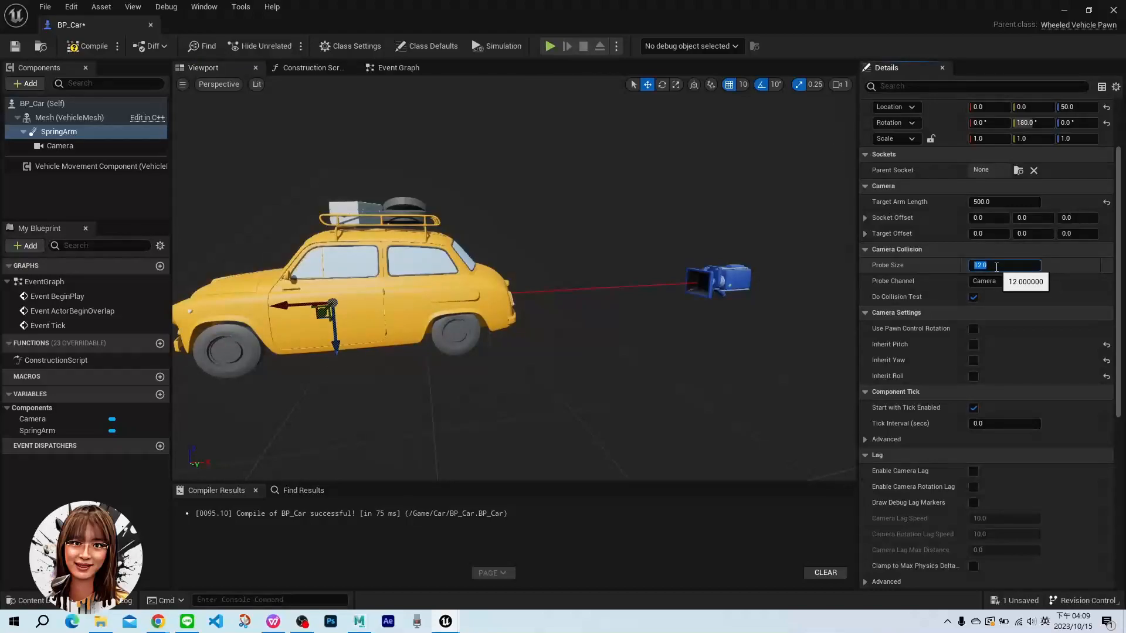
text(0)
key(Return)
click(974, 297)
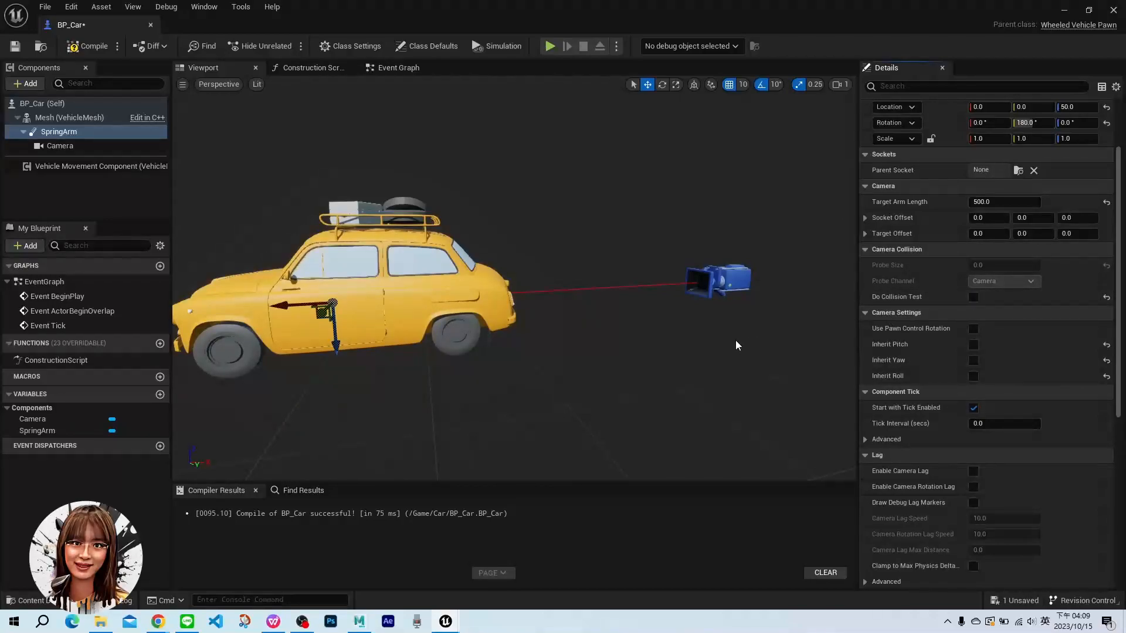
right_drag(734, 346, 690, 346)
scroll(1050, 397, down, 2)
scroll(1049, 397, up, 2)
scroll(1050, 392, up, 1)
right_drag(635, 430, 666, 429)
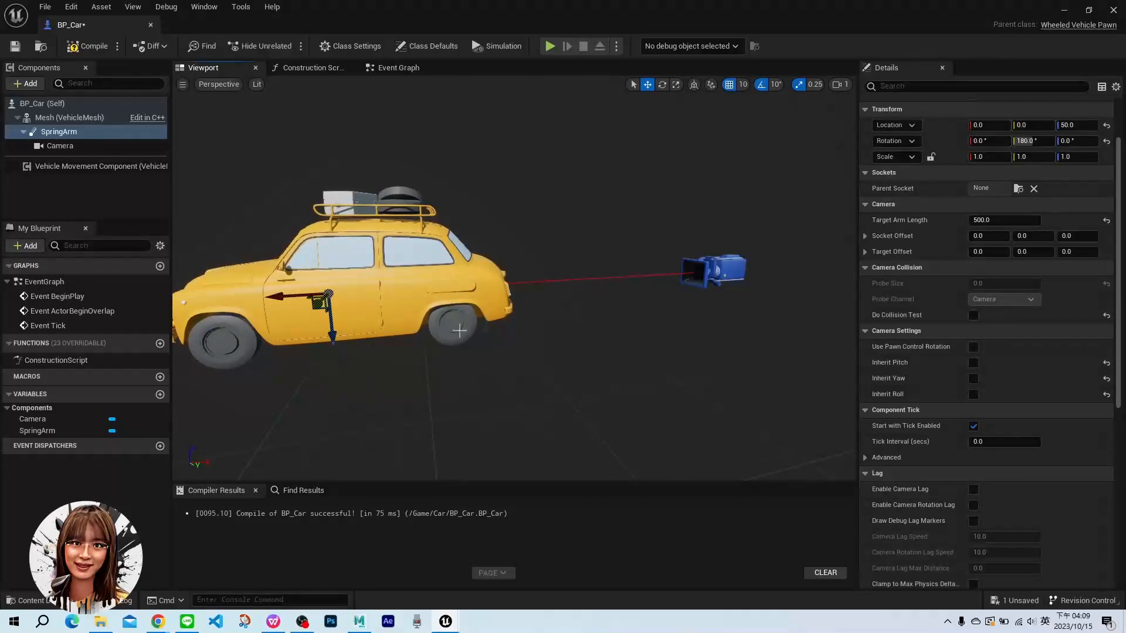
Add four Wheel Setups elements to the Vehicle Movement Component and expand all of them
click(134, 166)
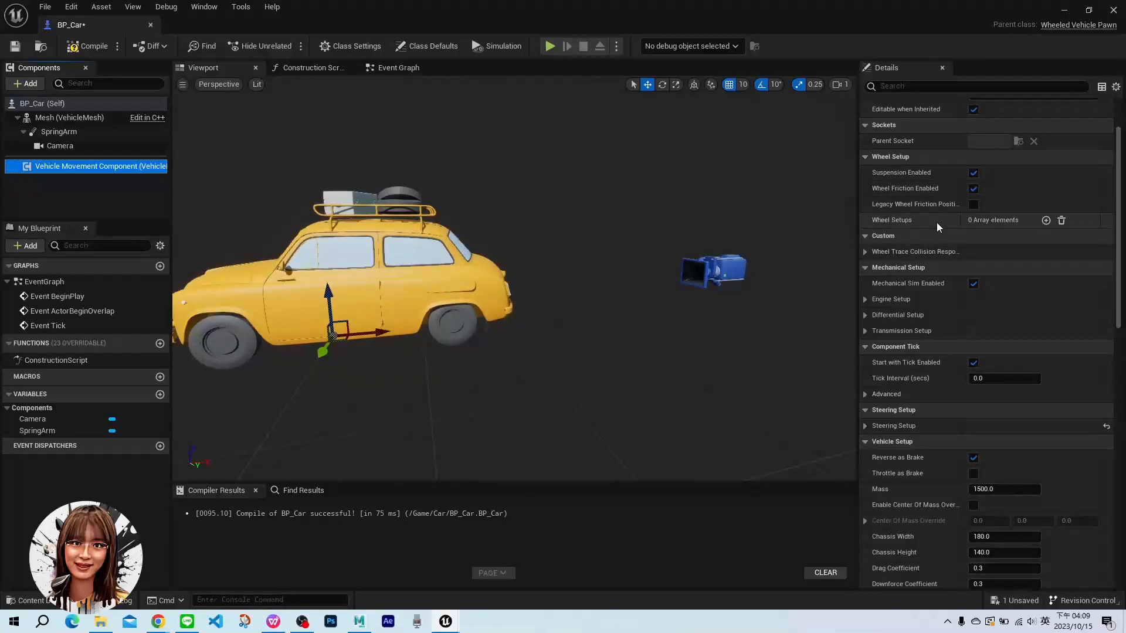
click(1046, 220)
click(1047, 221)
click(1046, 220)
click(1046, 220)
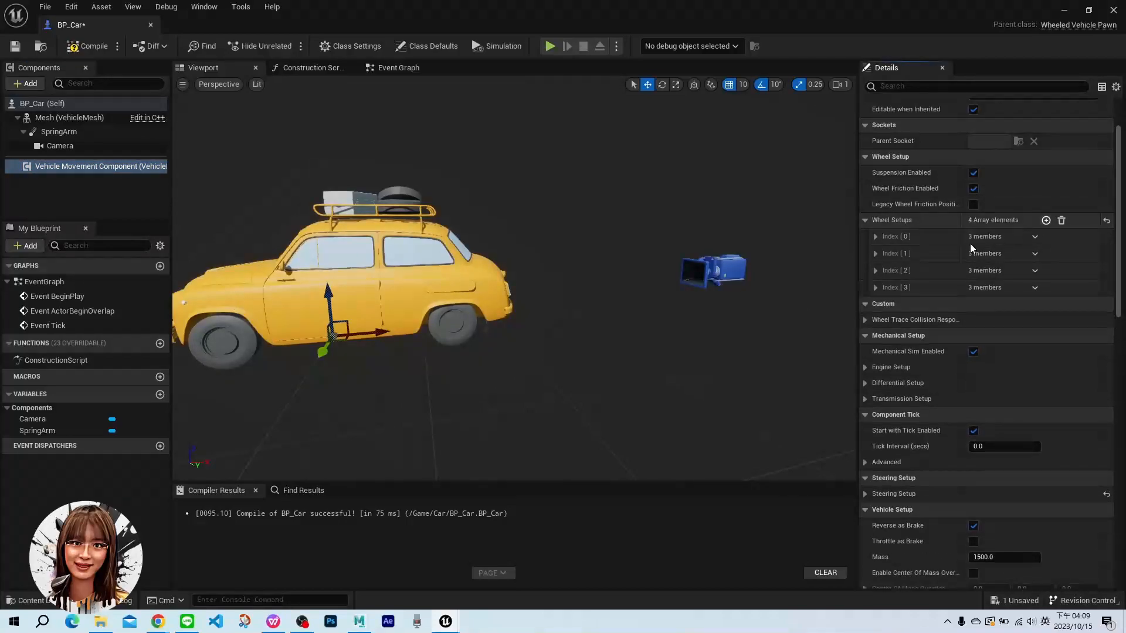
click(876, 237)
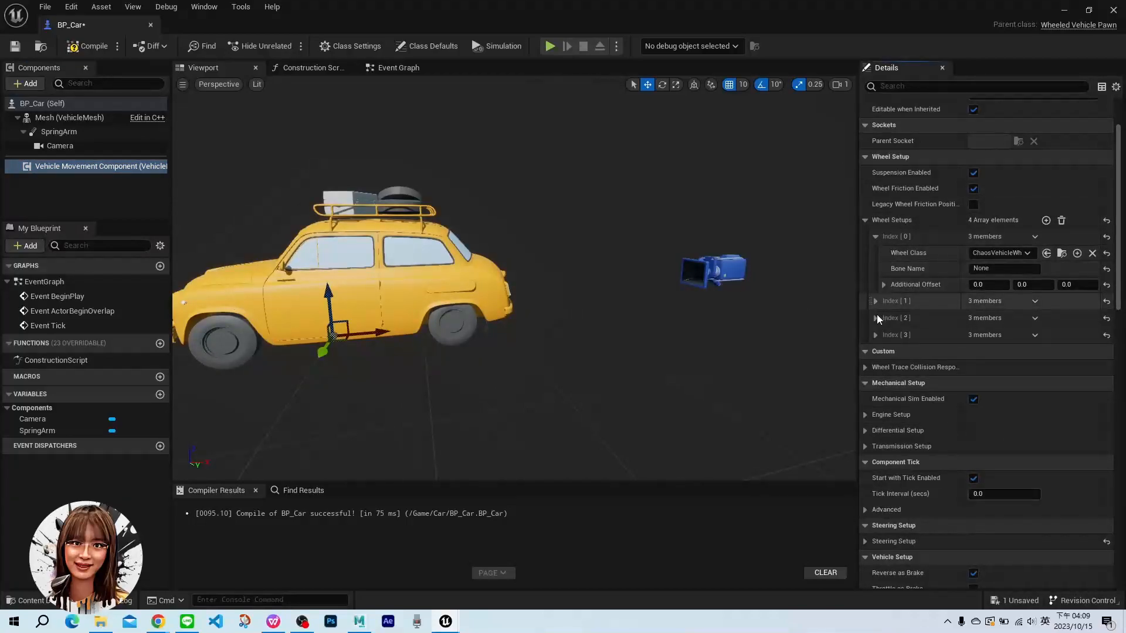
click(875, 335)
click(876, 318)
click(876, 301)
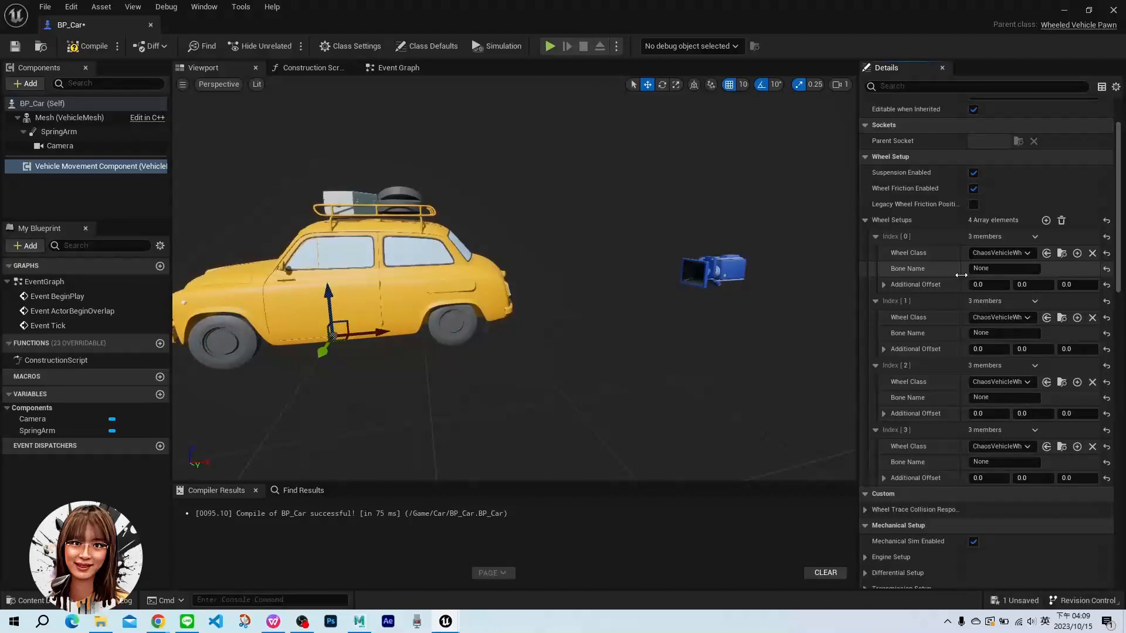
Open the Car_Skeleton asset from the Car folder and copy the name of the Jnt_front_L bone
drag(636, 339, 524, 343)
key(ctrl+space)
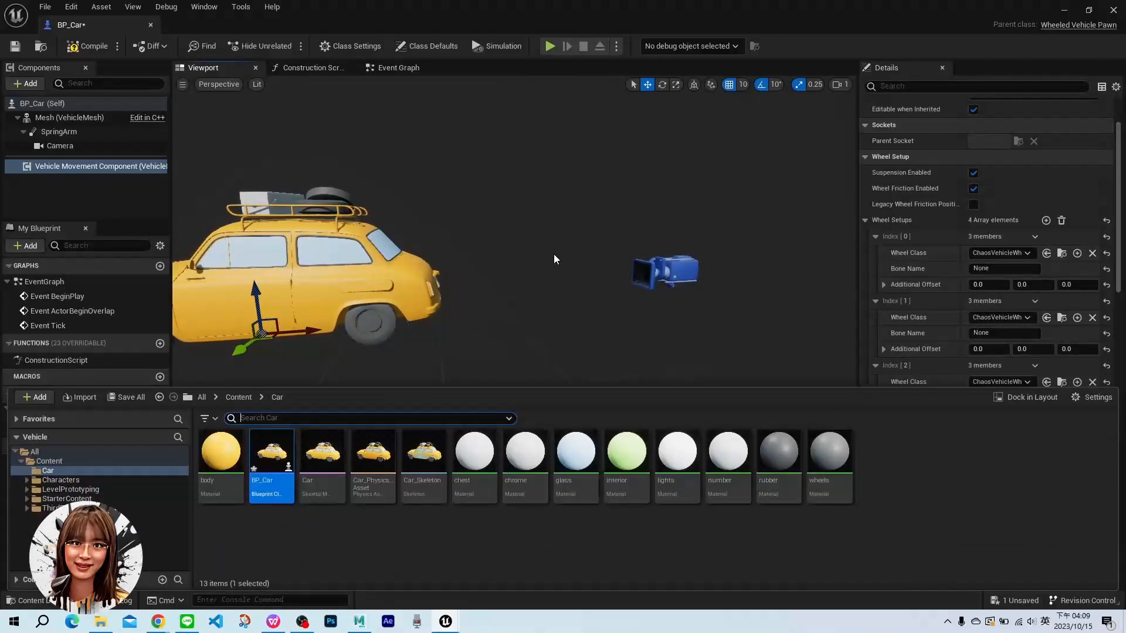
double_click(423, 455)
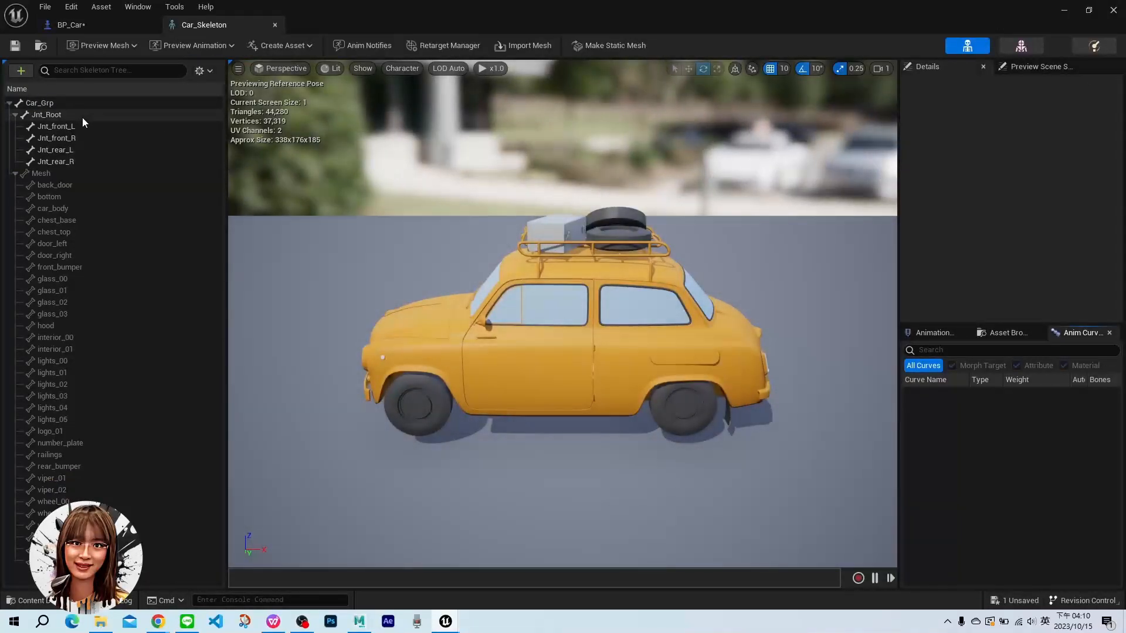
click(81, 127)
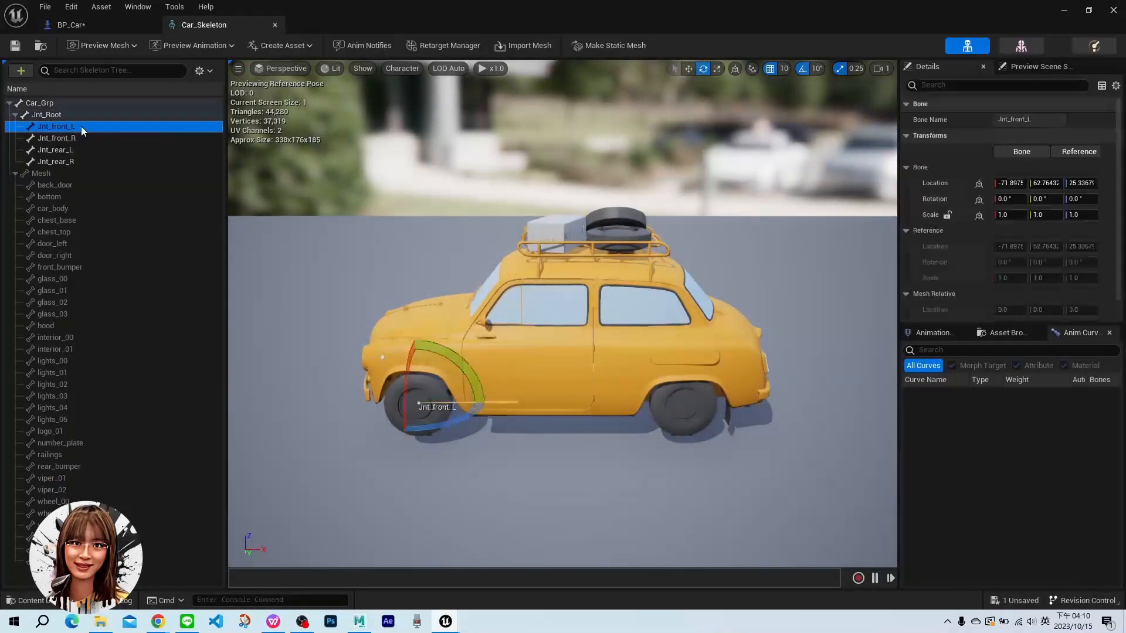
right_click(82, 126)
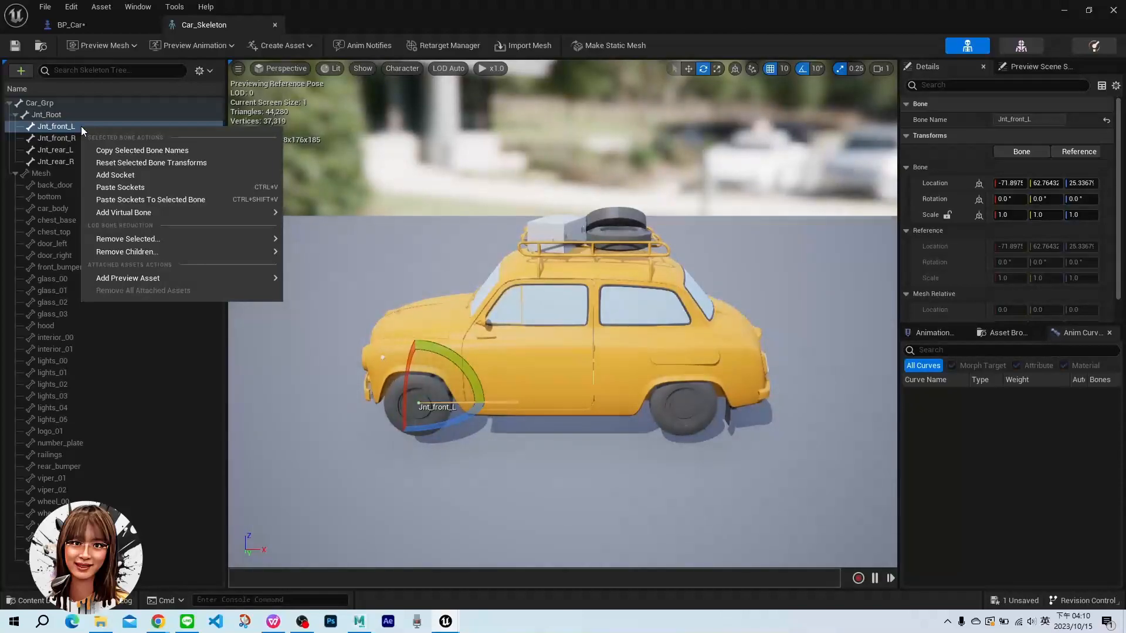
click(192, 152)
In BP_Car, set the bone names of wheel setups 0 and 1 to Jnt_front_L and Jnt_front_R
click(70, 25)
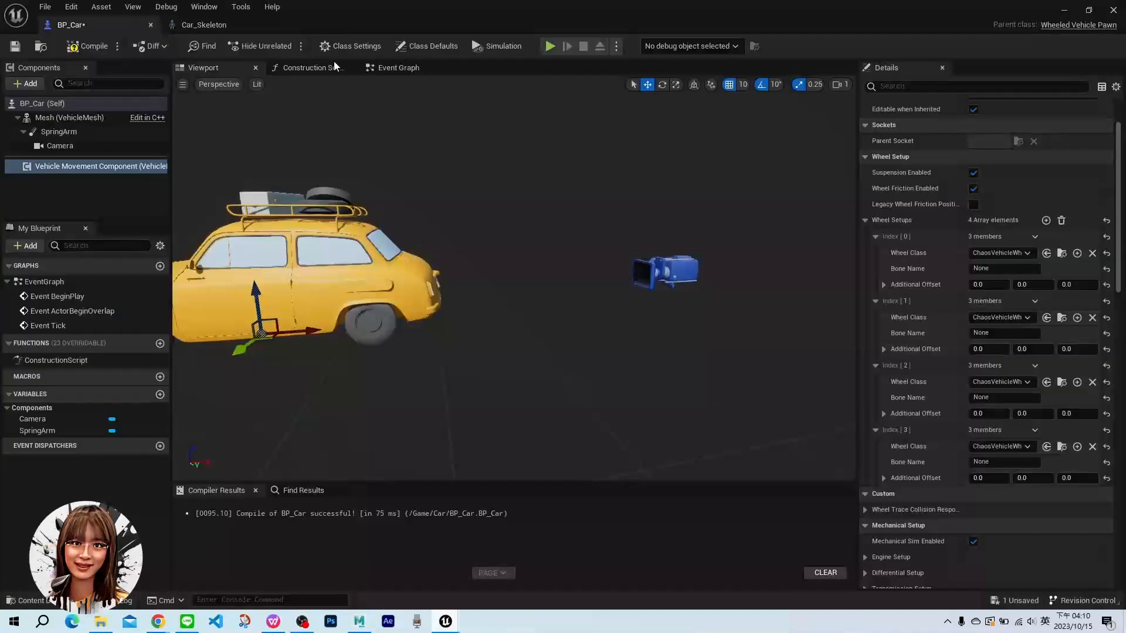
click(975, 268)
key(ctrl+v)
click(1008, 334)
key(ctrl+v)
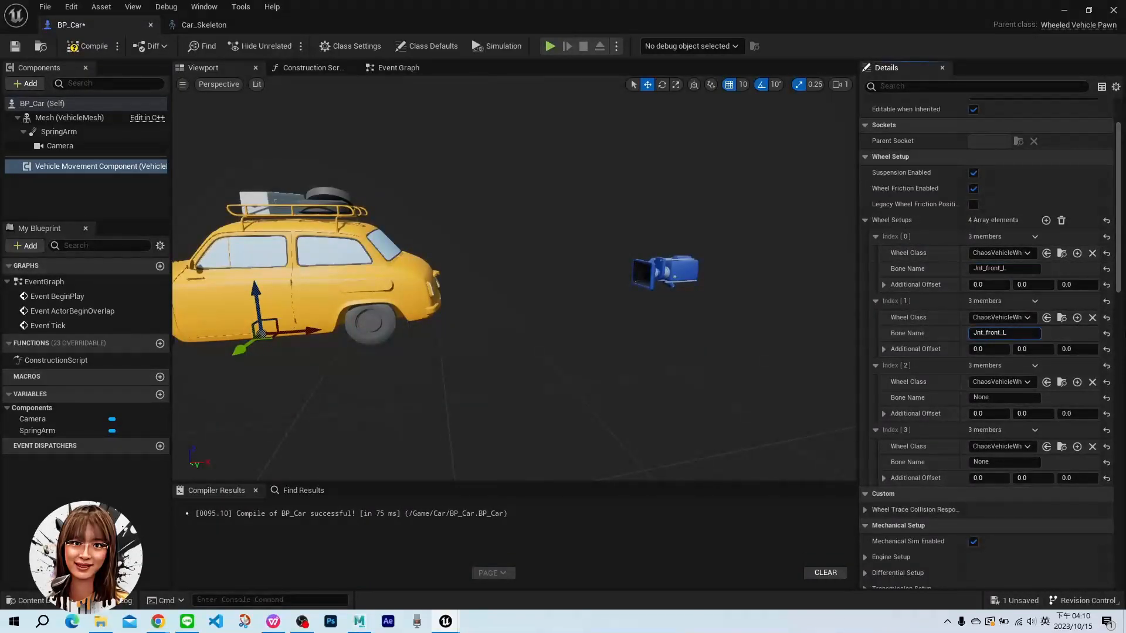
text(R)
key(Return)
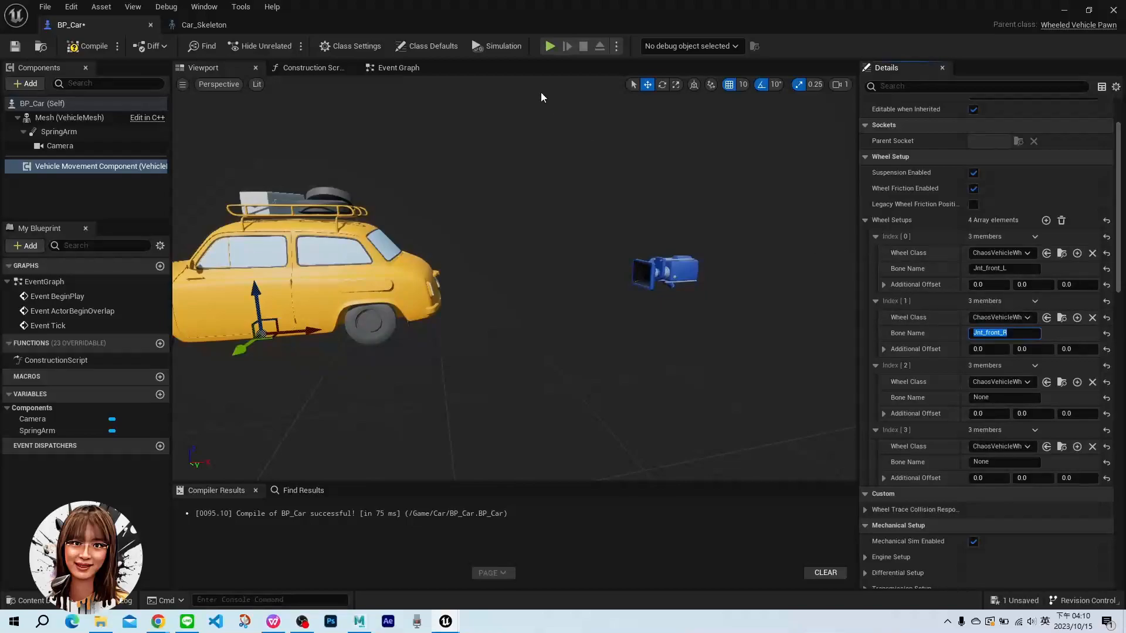
Copy the name of the Jnt_rear_L bone from Car_Skeleton and return to the BP_Car blueprint
click(188, 26)
click(72, 150)
right_click(72, 150)
click(93, 169)
click(73, 26)
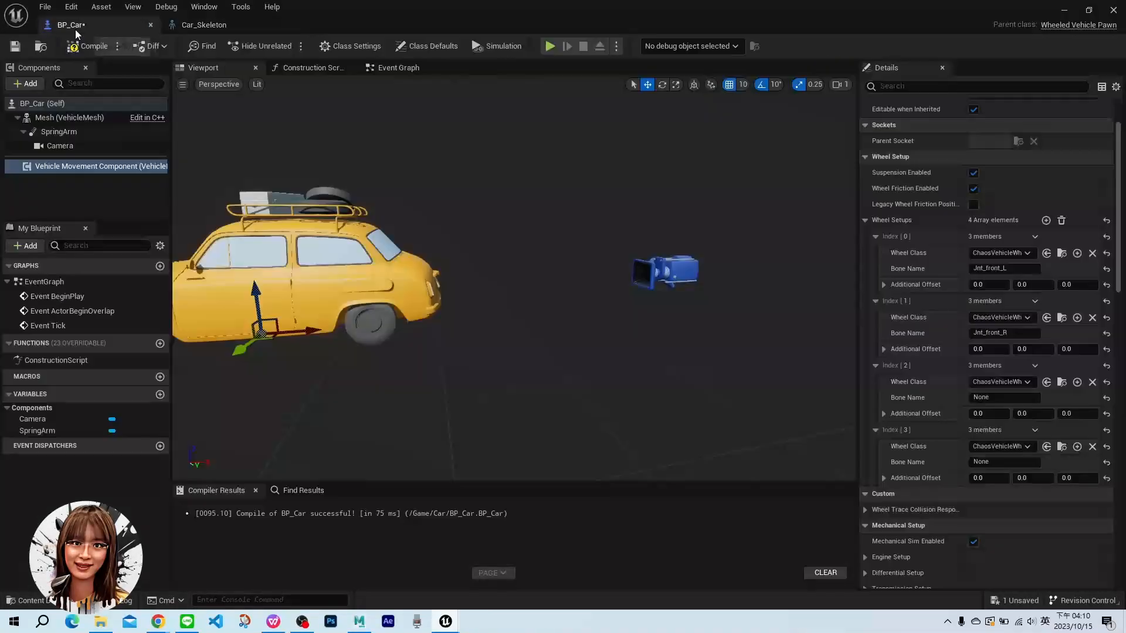
Set the bone names of wheel setups 2 and 3 to Jnt_rear_L and Jnt_rear_R
click(1009, 398)
key(ctrl+v)
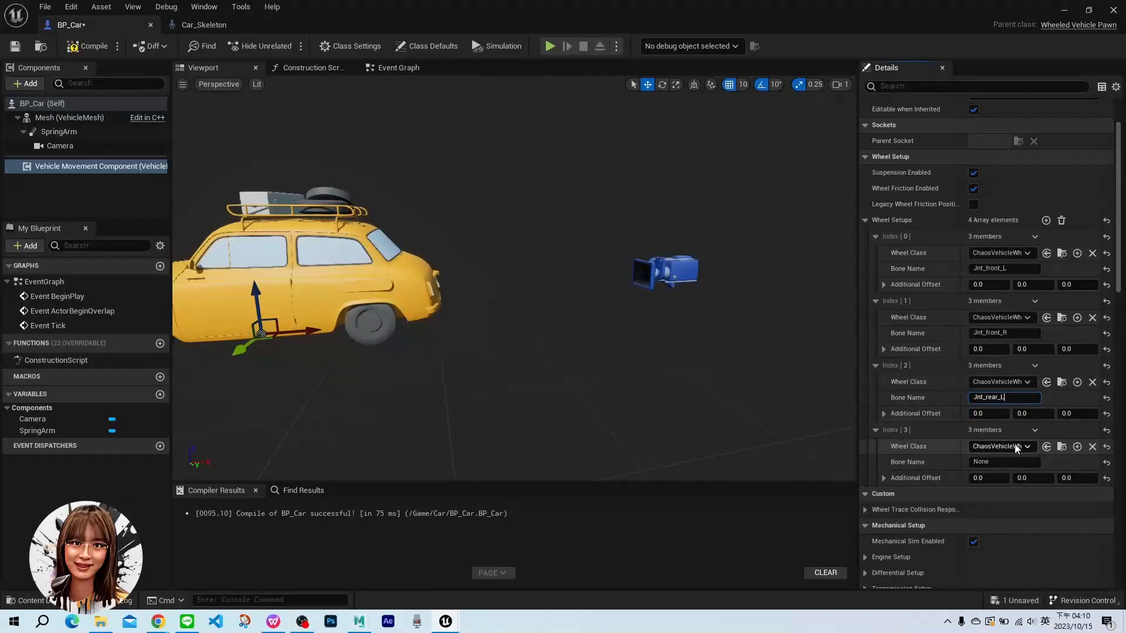
click(1007, 462)
key(ctrl+v)
text(R)
key(Return)
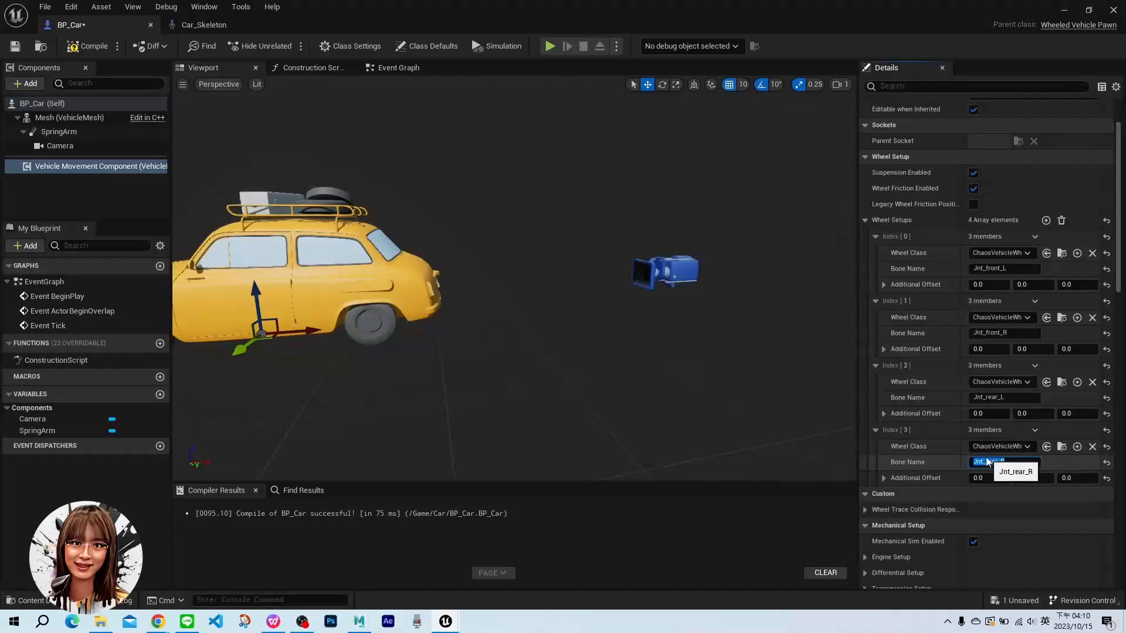
scroll(1011, 375, down, 1)
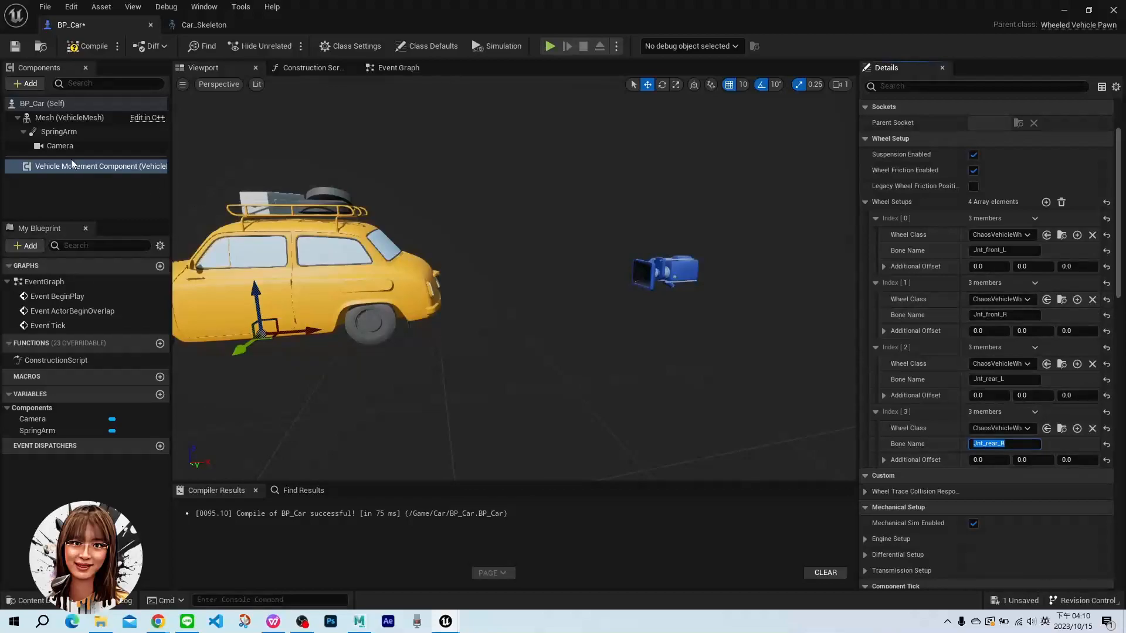
Expand the vehicle movement component's Engine Setup and open its Torque Curve in the separate curve editor
scroll(1035, 346, down, 3)
scroll(1035, 346, down, 3)
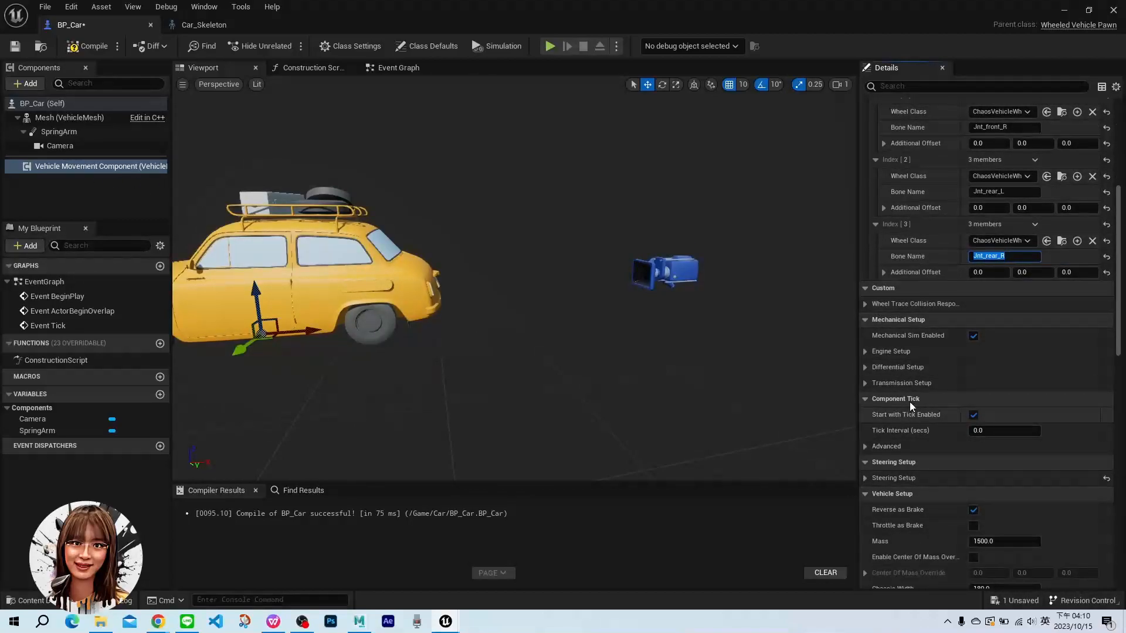
click(864, 354)
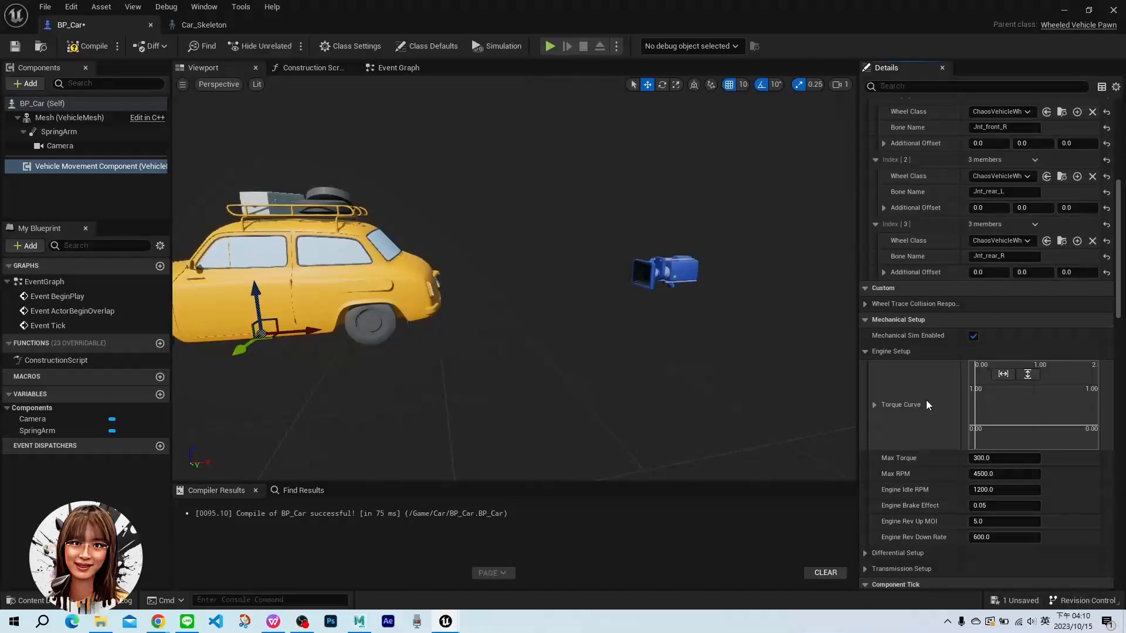
click(875, 406)
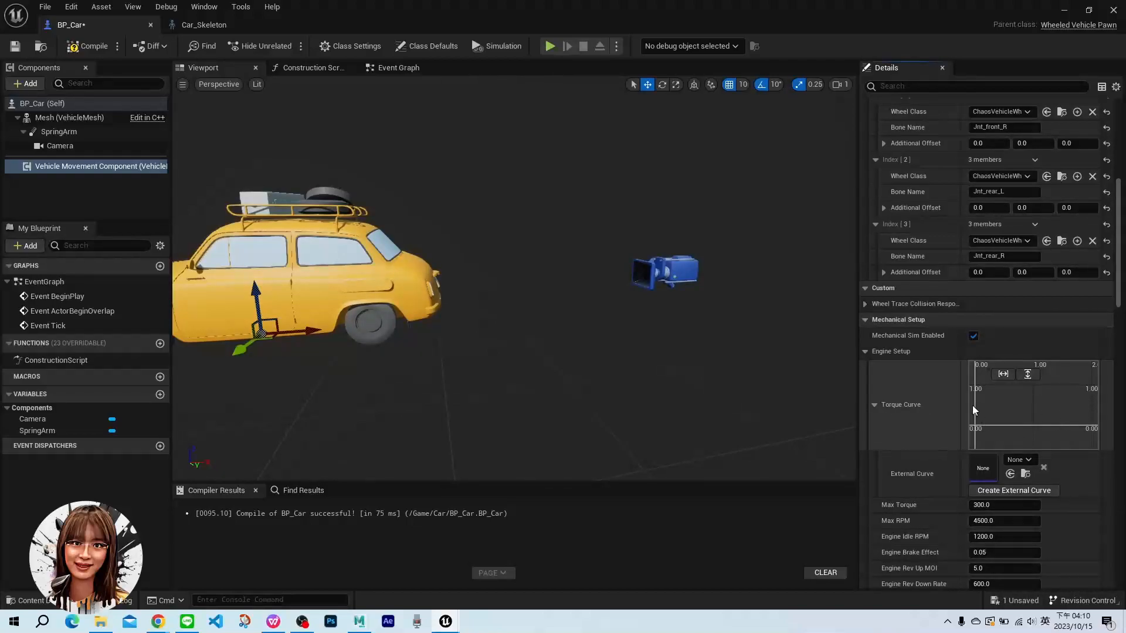
double_click(1040, 398)
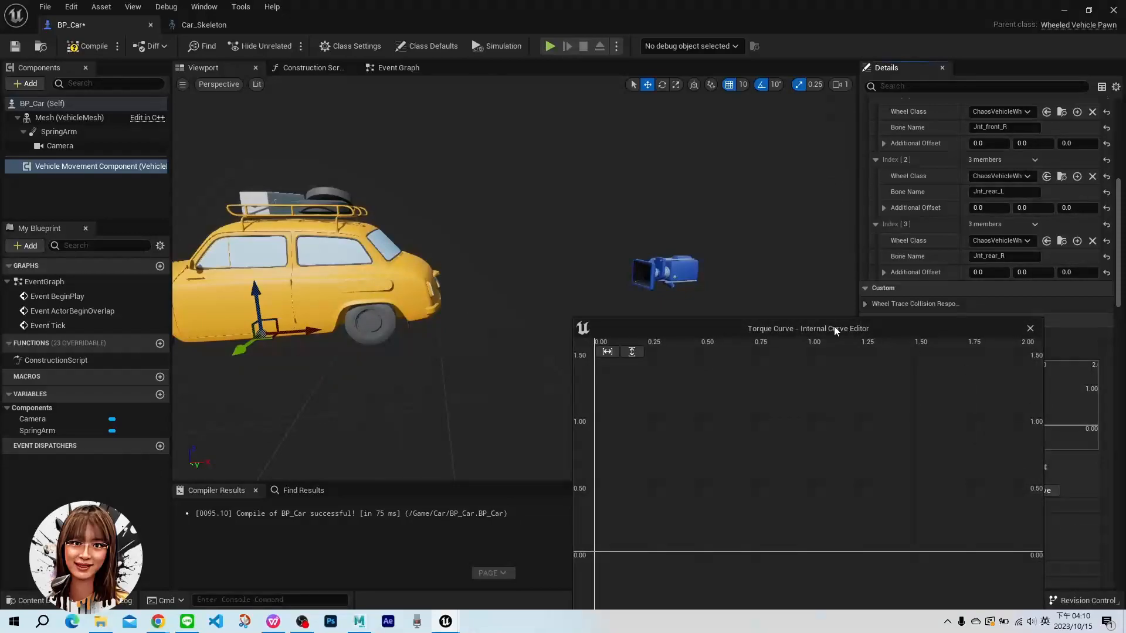
drag(834, 326, 536, 178)
Add eight keys to the torque curve, rising from value 0 near time 0 to about 469 near time 288
scroll(516, 257, down, 9)
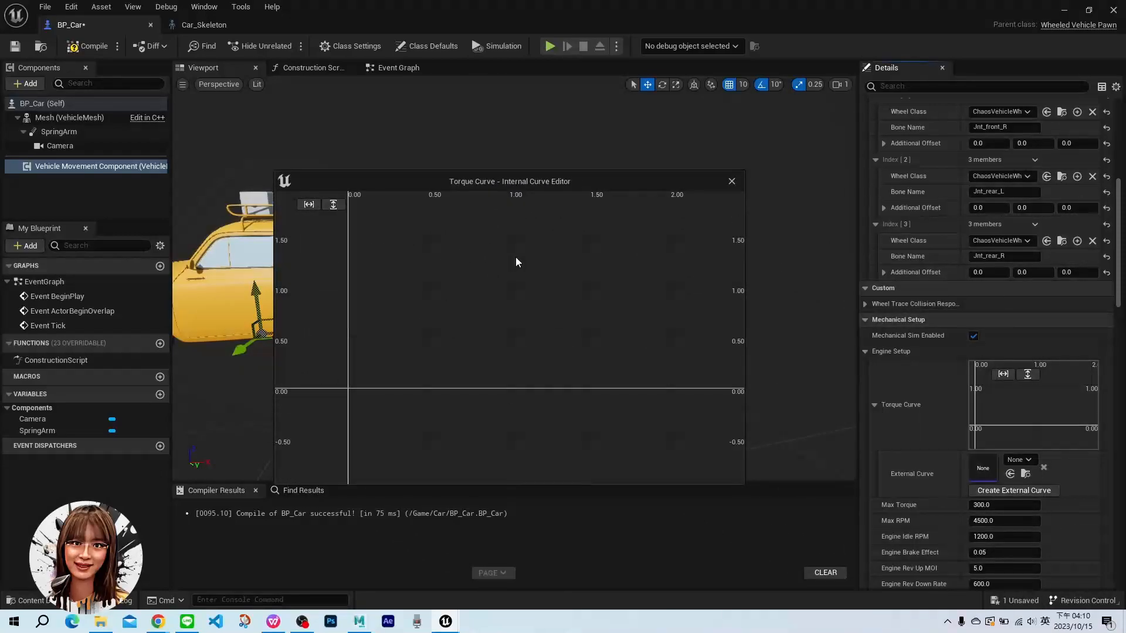
right_drag(540, 265, 439, 369)
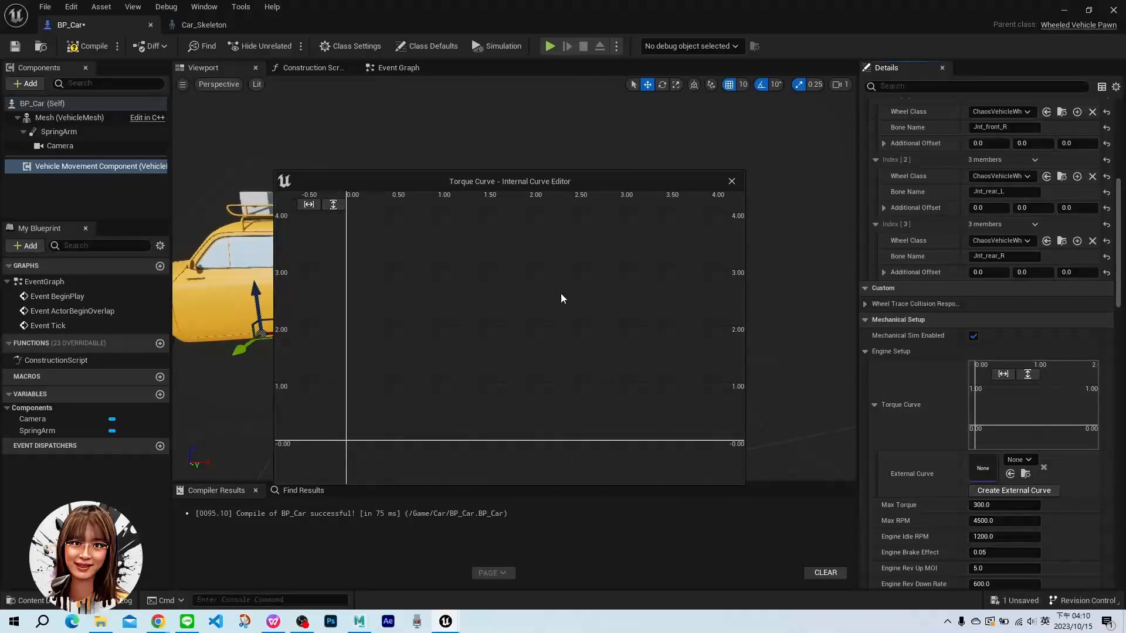
scroll(541, 327, down, 3)
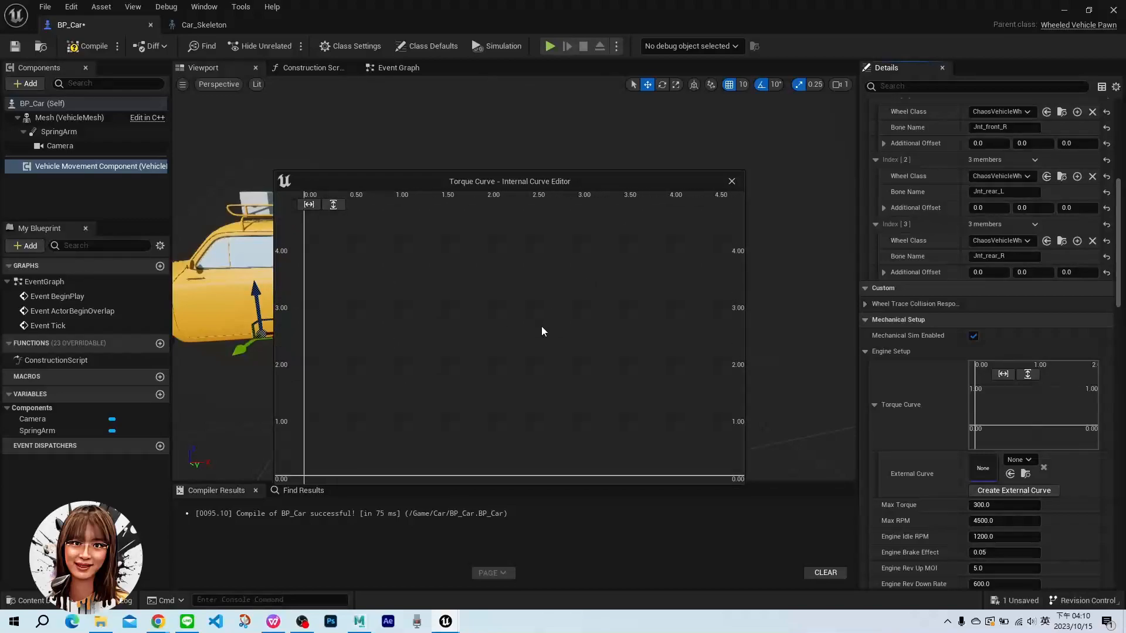
scroll(939, 507, down, 1)
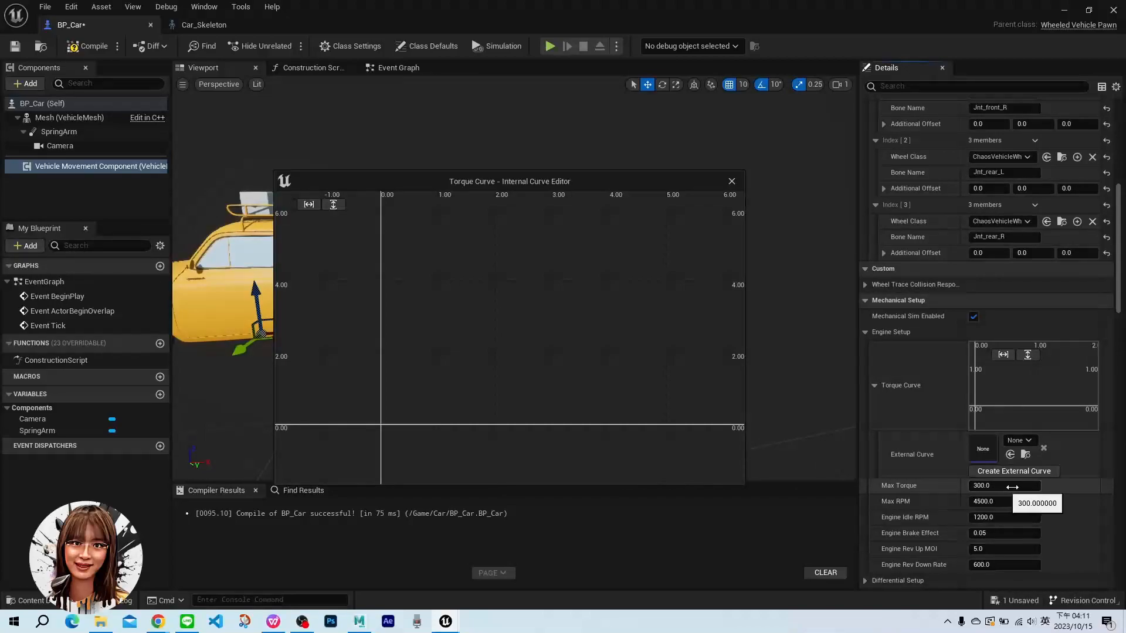
scroll(544, 287, down, 5)
scroll(529, 301, down, 8)
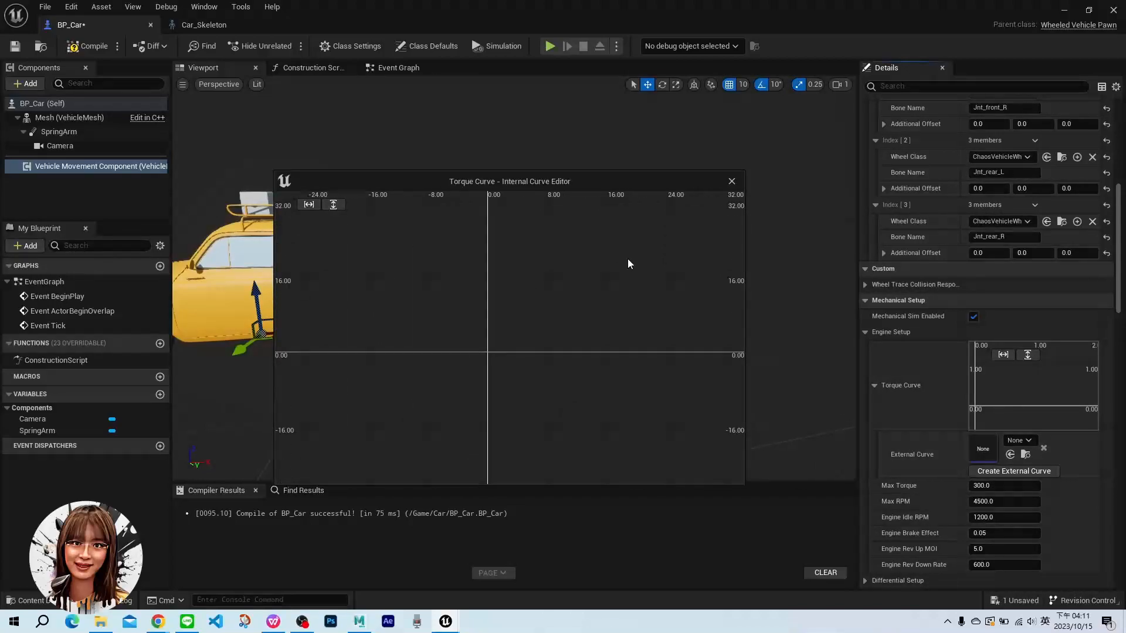
scroll(469, 346, down, 3)
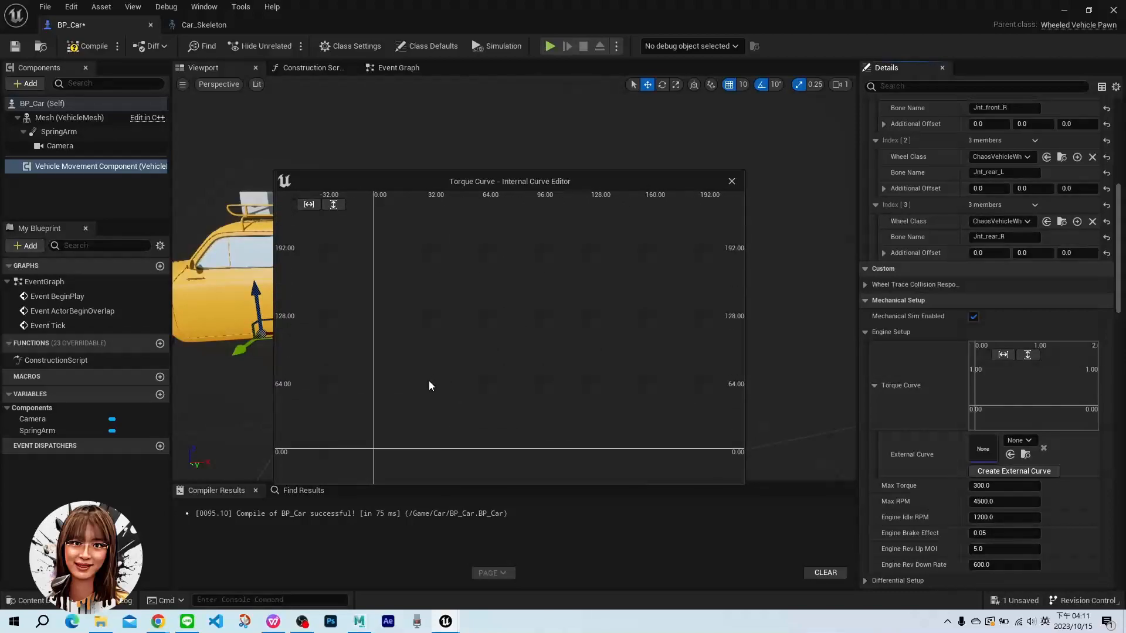
scroll(449, 337, down, 6)
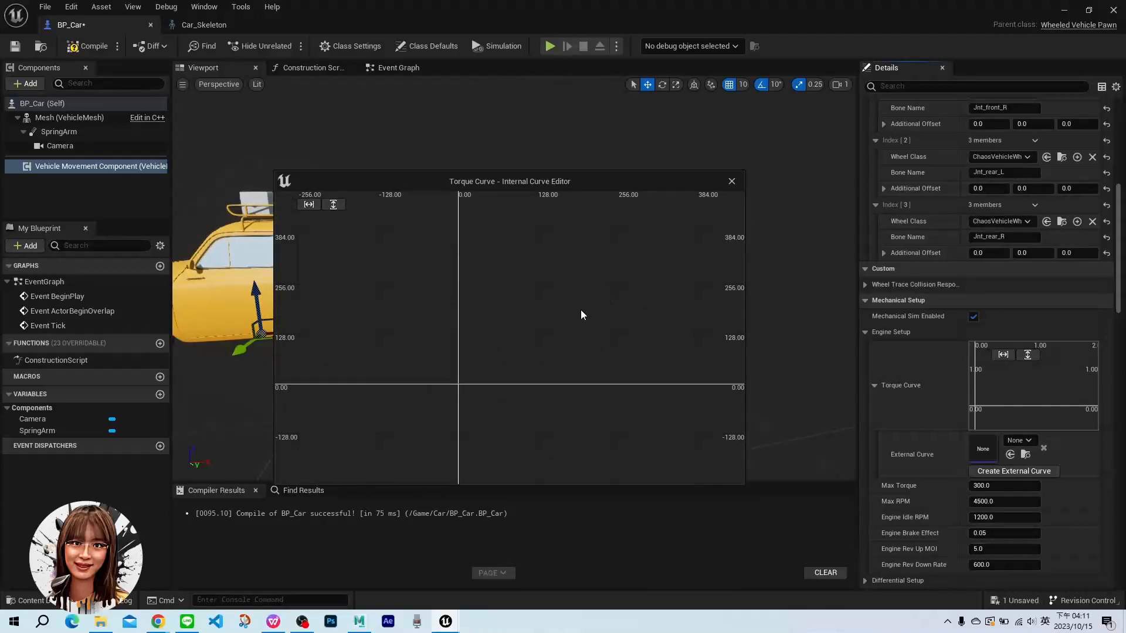
right_drag(465, 378, 535, 332)
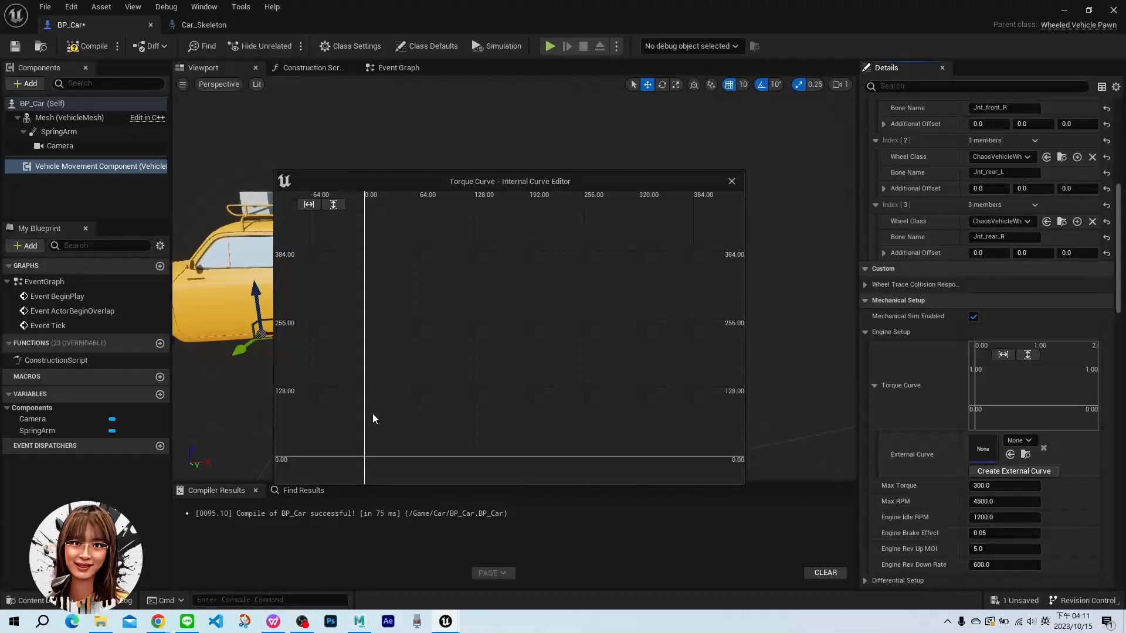
shift+click(365, 456)
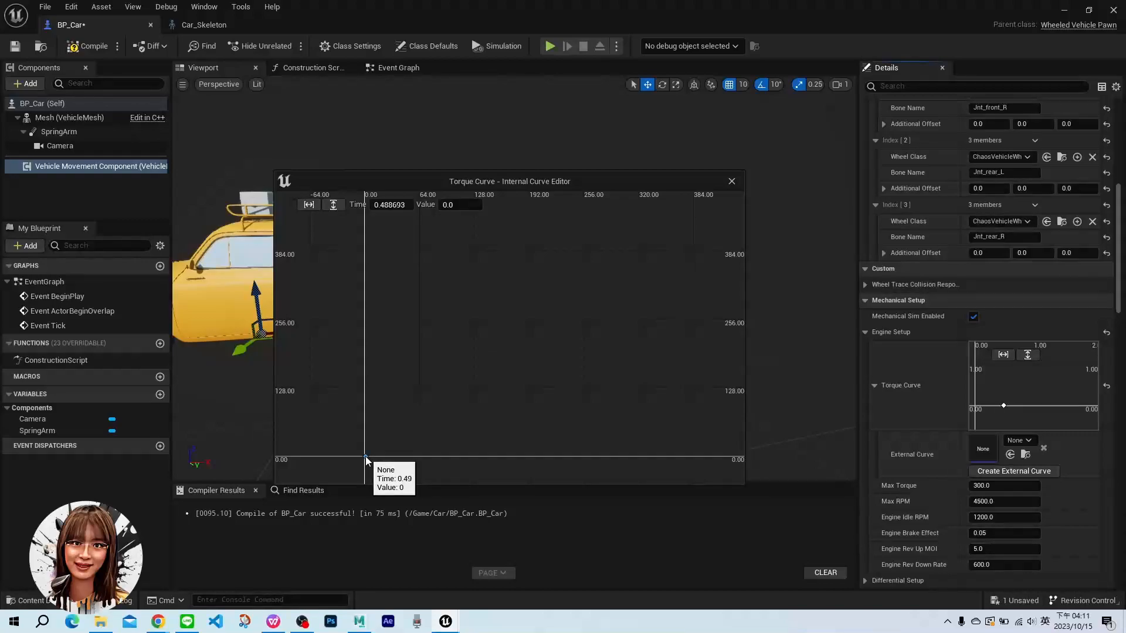
shift+click(399, 393)
shift+click(429, 336)
shift+click(454, 312)
shift+click(482, 275)
shift+click(524, 242)
shift+click(572, 221)
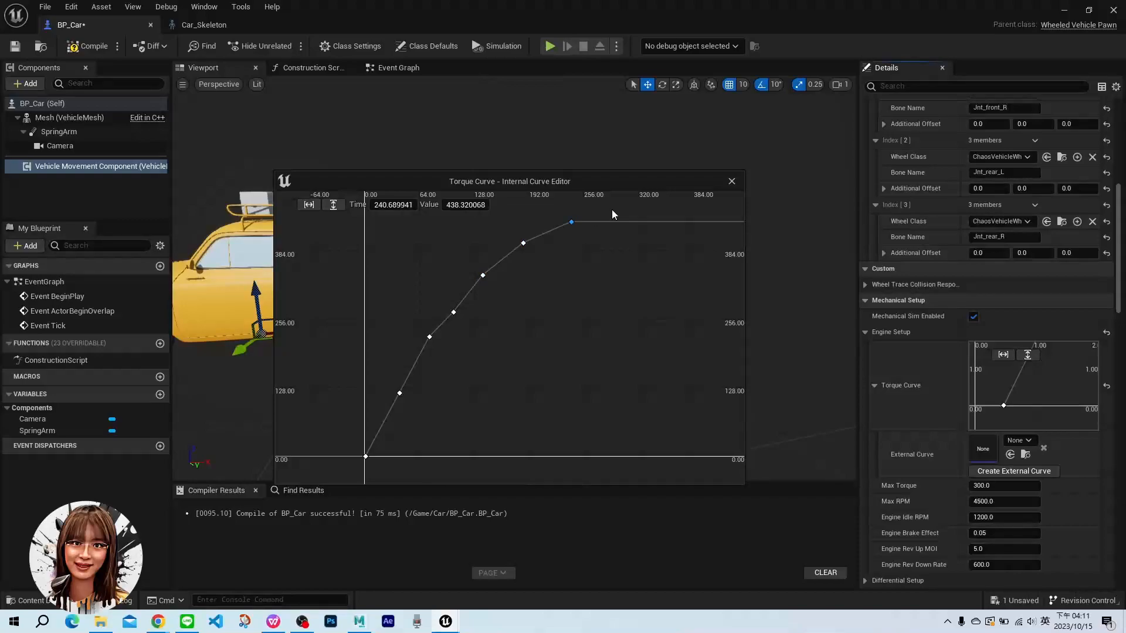
shift+click(619, 204)
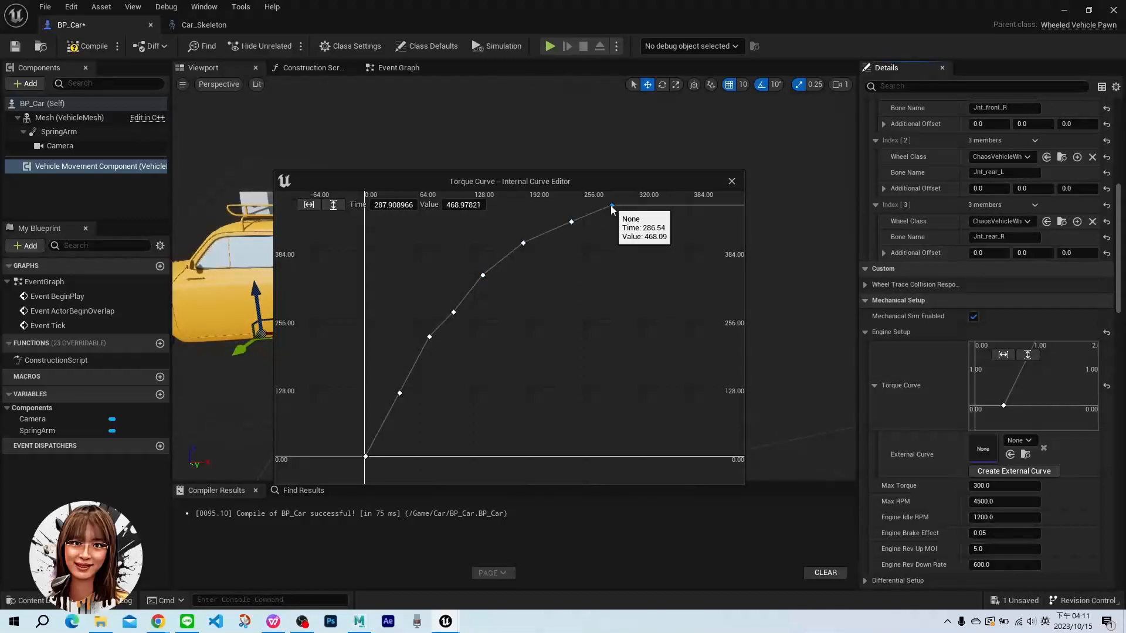
Reposition the torque curve's intermediate and last keys to form a smooth arc that flattens near its upper end
drag(619, 204, 628, 201)
drag(571, 222, 576, 213)
drag(523, 243, 537, 234)
drag(482, 275, 492, 263)
drag(454, 312, 458, 299)
click(429, 340)
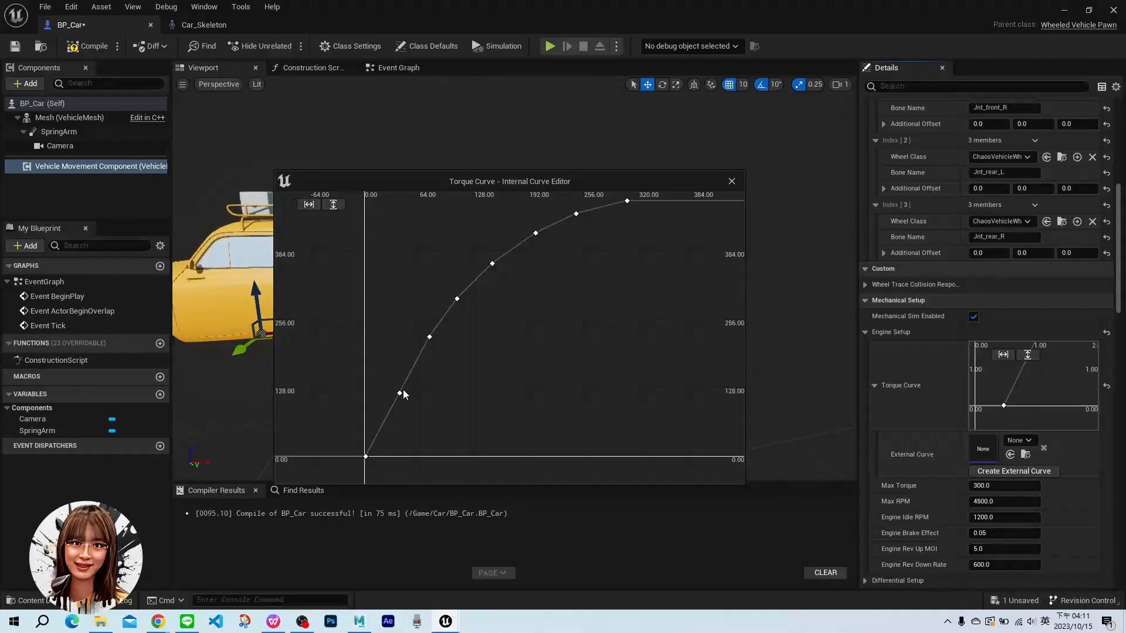
click(399, 393)
drag(400, 393, 396, 398)
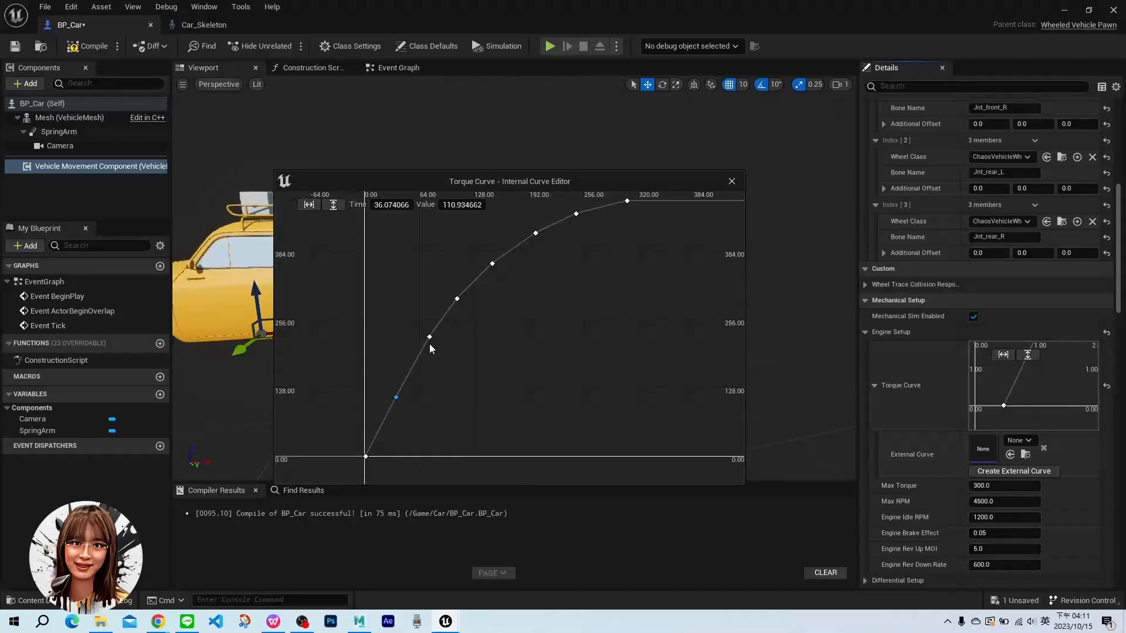
drag(429, 338, 422, 341)
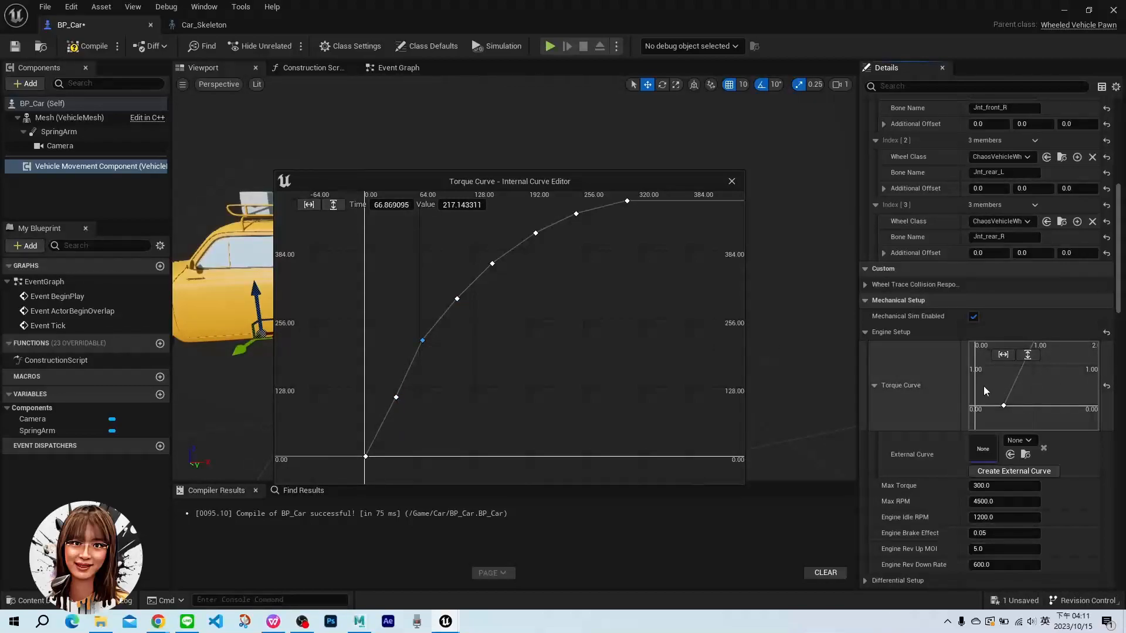
drag(576, 214, 581, 210)
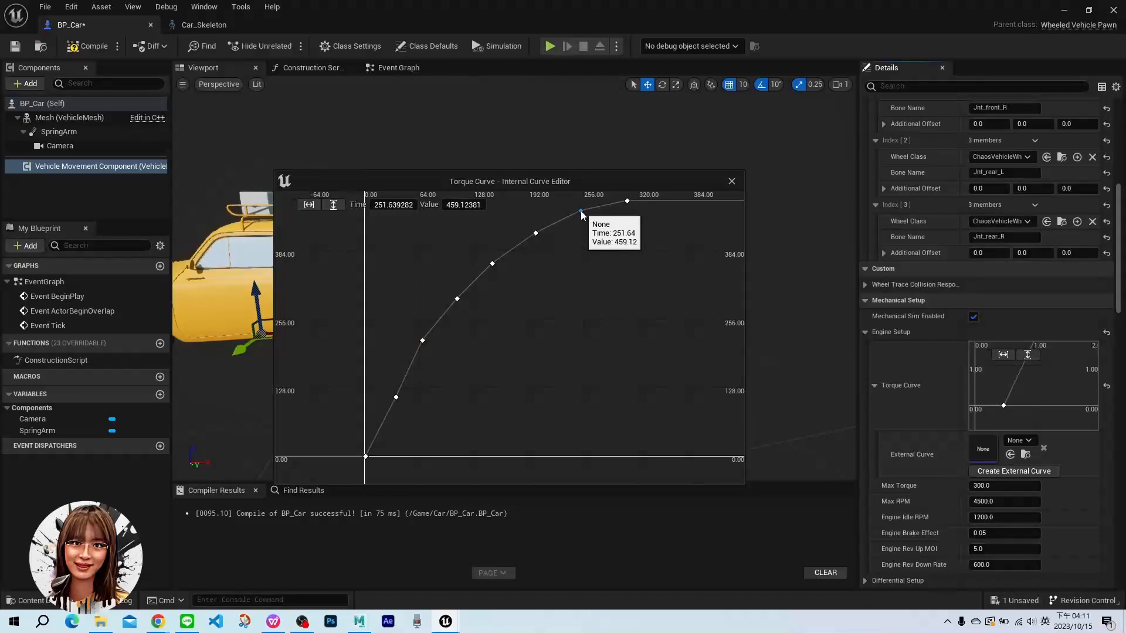
Close the curve editor, fit the Torque Curve preview in both directions, and nudge its third key to about time 77 and its neighbouring fourth key
click(732, 182)
click(1004, 355)
click(1028, 355)
click(1016, 376)
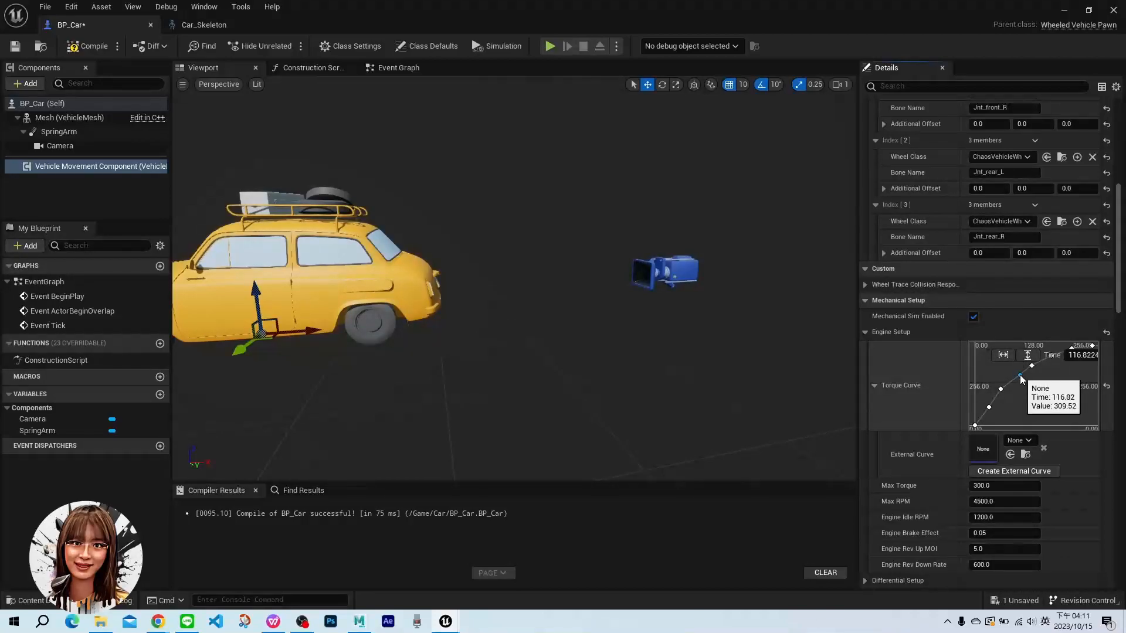
drag(1002, 392, 1005, 394)
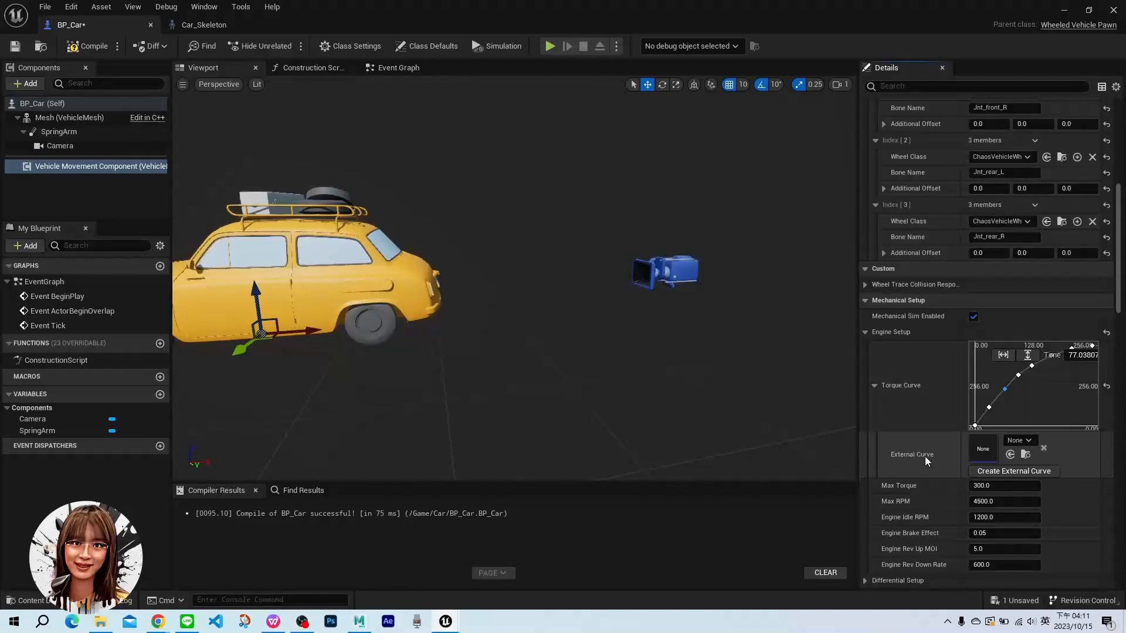
Create a CurveFloat asset in the Car folder, keeping its default name
key(ctrl+space)
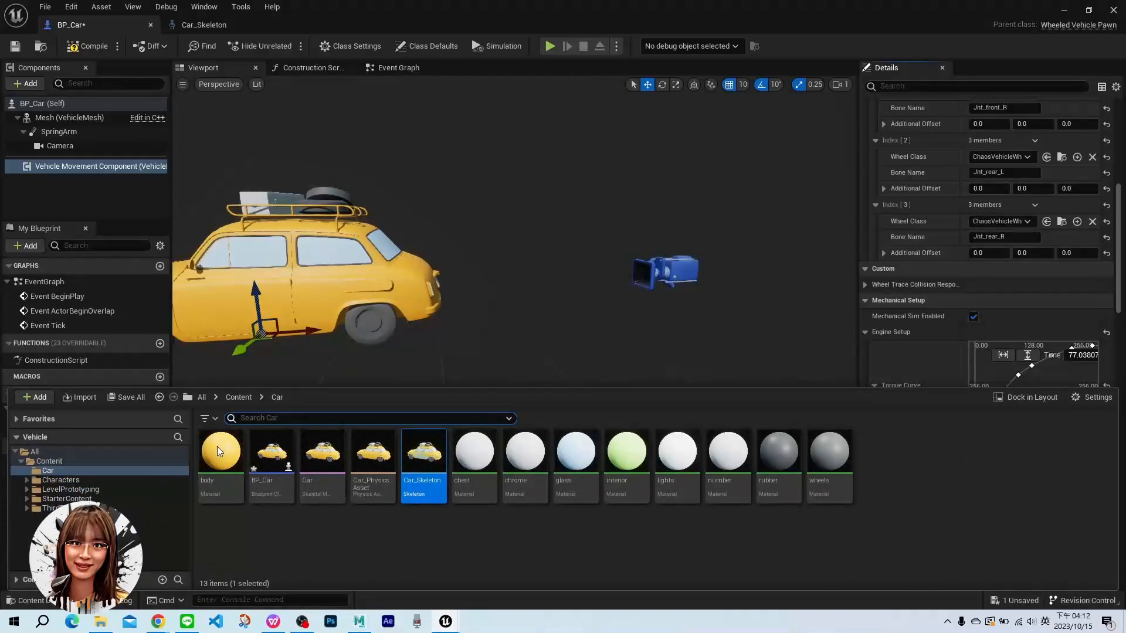
right_click(907, 448)
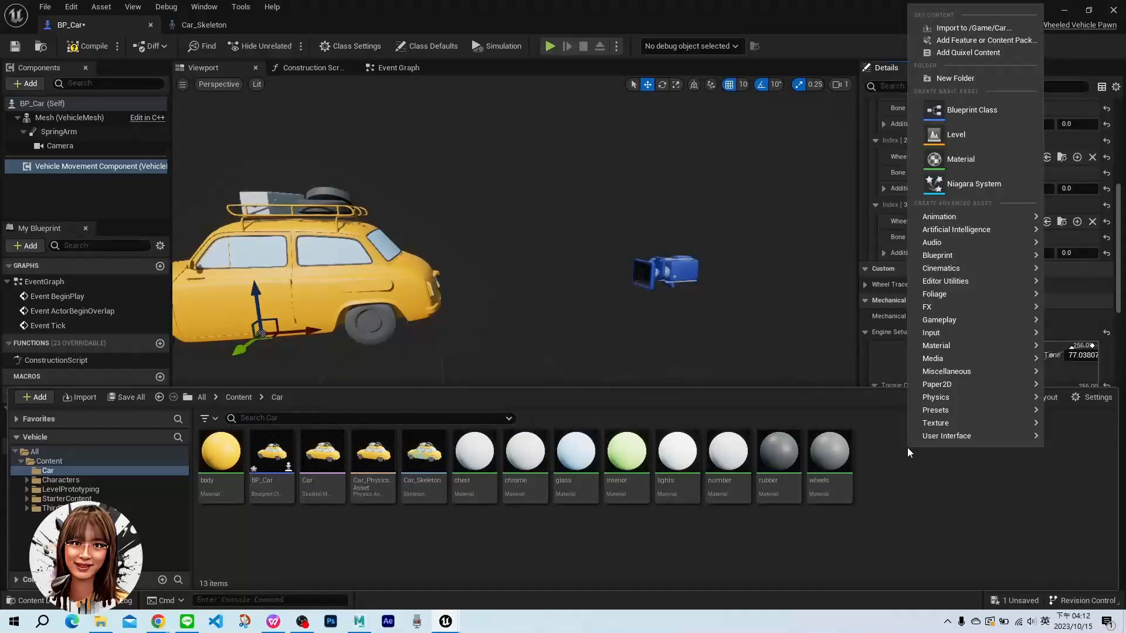
mouse_move(954, 372)
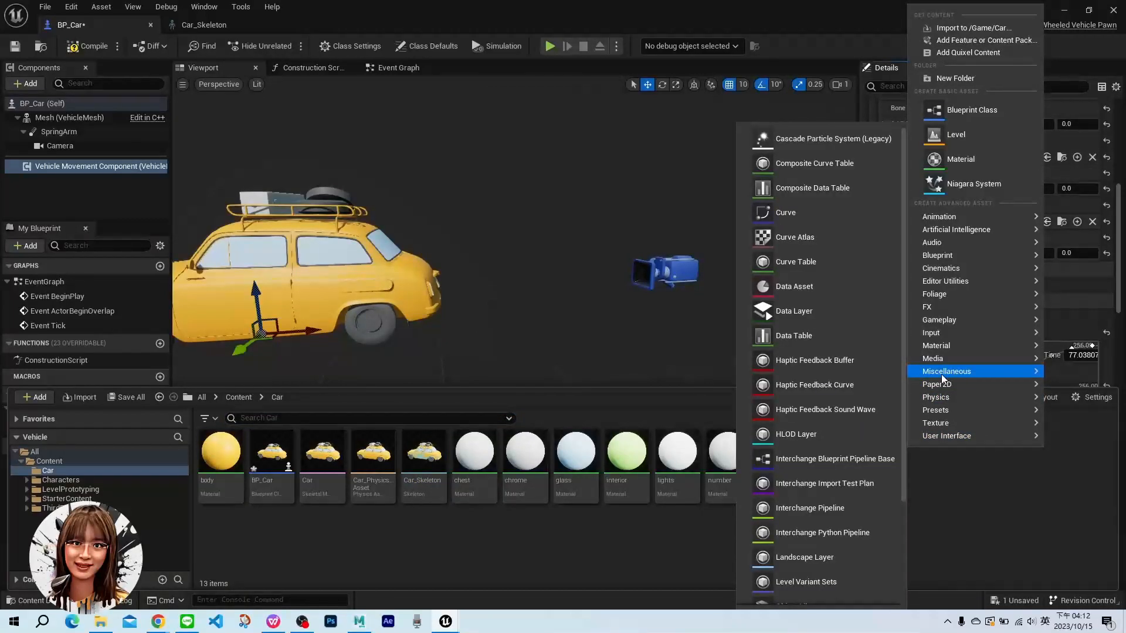
click(829, 214)
click(447, 224)
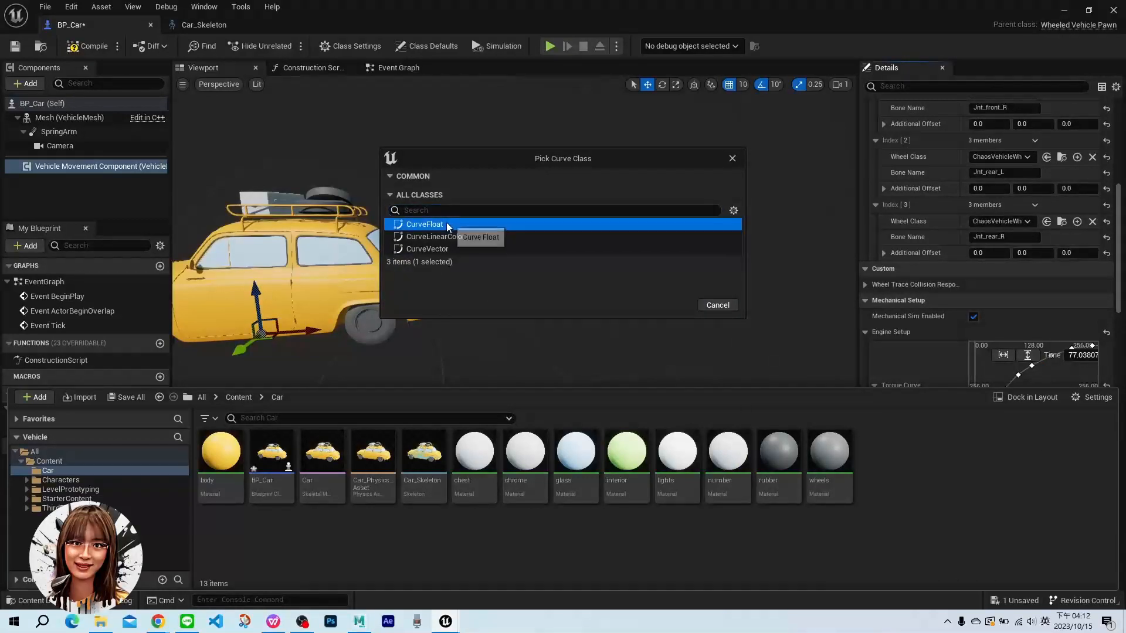
click(672, 305)
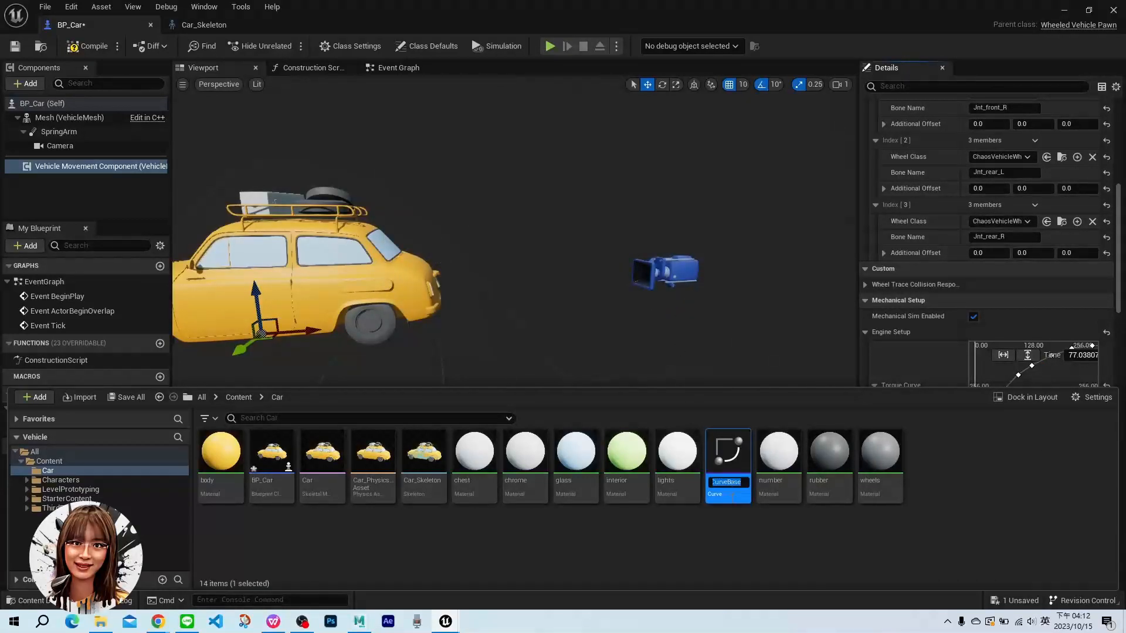
key(Return)
Open the new curve asset and add two keys, at about time -240 with value 0 and about time -178 with value 50
double_click(733, 461)
right_drag(629, 267, 554, 408)
scroll(607, 367, down, 3)
scroll(554, 408, down, 20)
right_drag(585, 181, 521, 466)
scroll(522, 404, down, 12)
scroll(522, 387, down, 6)
right_drag(551, 264, 649, 322)
scroll(647, 322, up, 2)
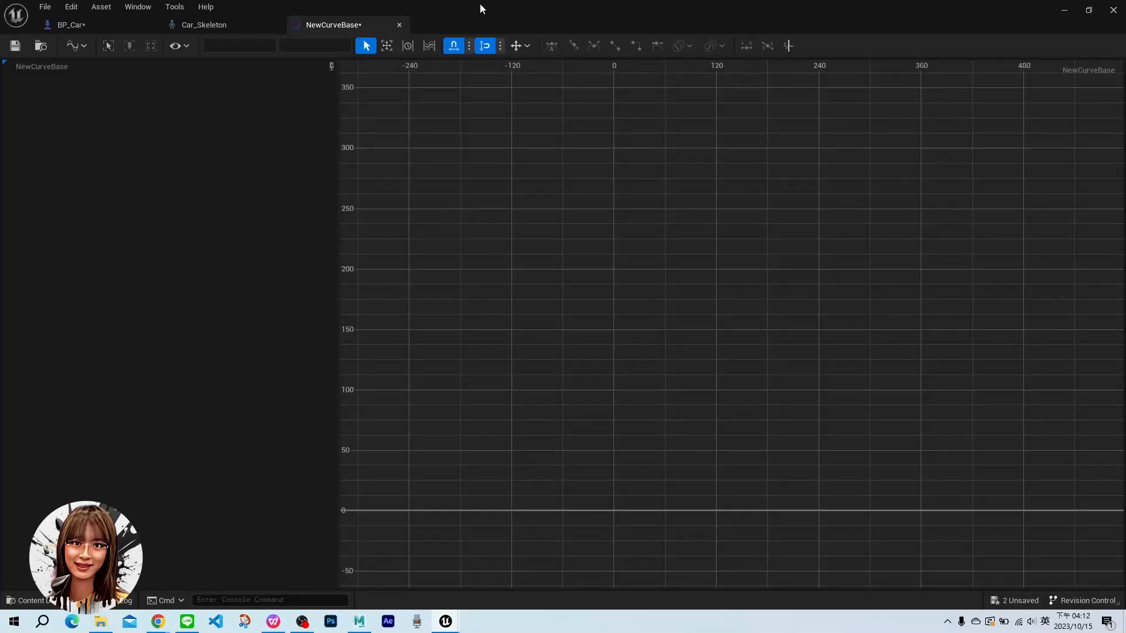
right_click(409, 511)
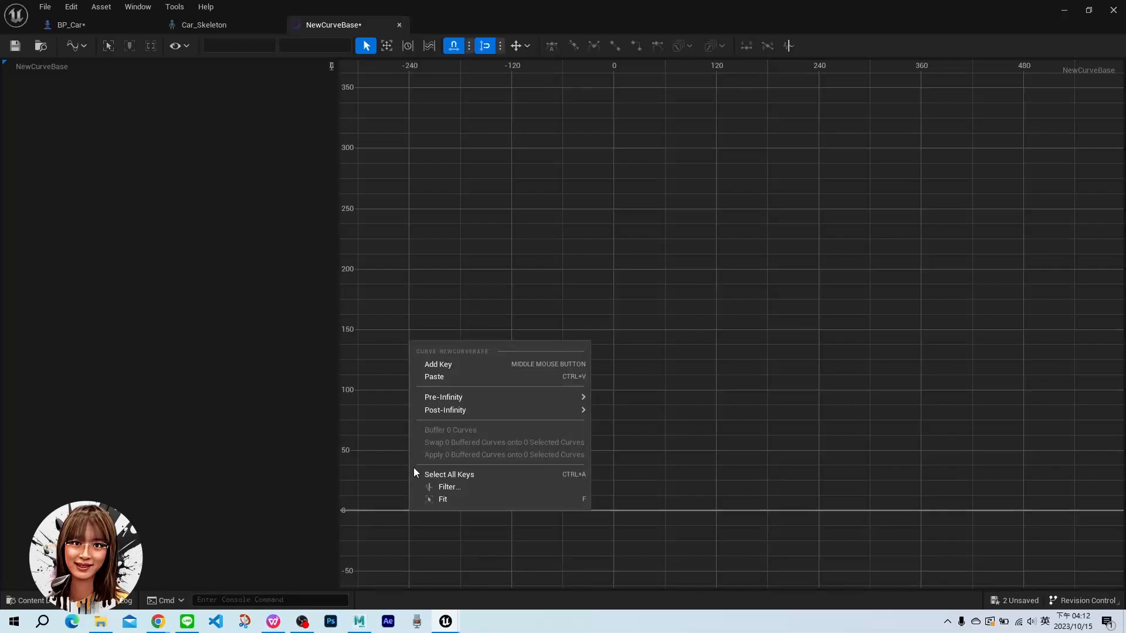
click(458, 365)
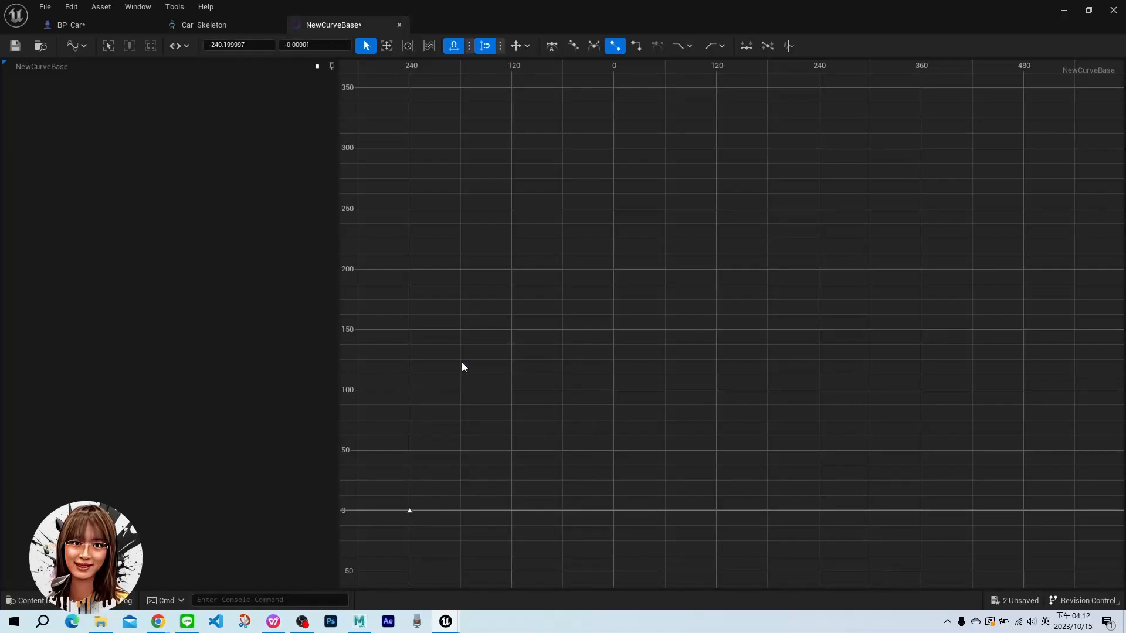
right_click(462, 509)
click(463, 511)
right_click(461, 510)
click(509, 363)
drag(464, 514, 463, 450)
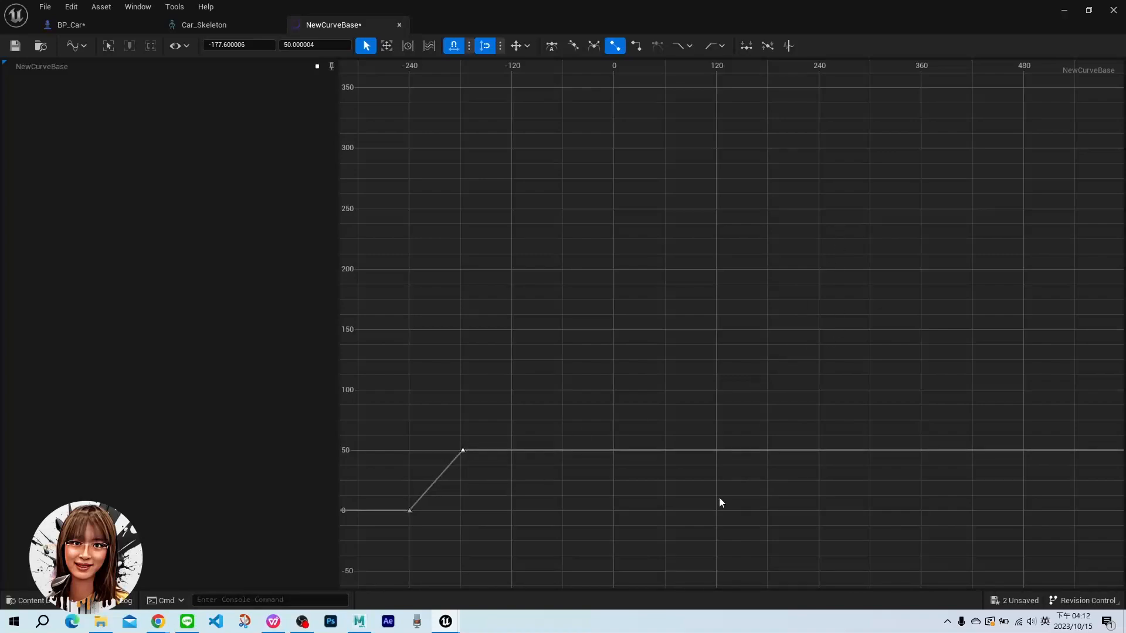
Add five more keys along the curve's flat section at value 50, the last at about time 154
click(520, 450)
middle_click(520, 450)
middle_click(578, 450)
middle_click(652, 450)
middle_click(704, 450)
middle_click(745, 450)
Raise the keys into a rising arc, with the last at about time 325 and value 350 and the two before it at about 325 and 275
drag(747, 451, 889, 89)
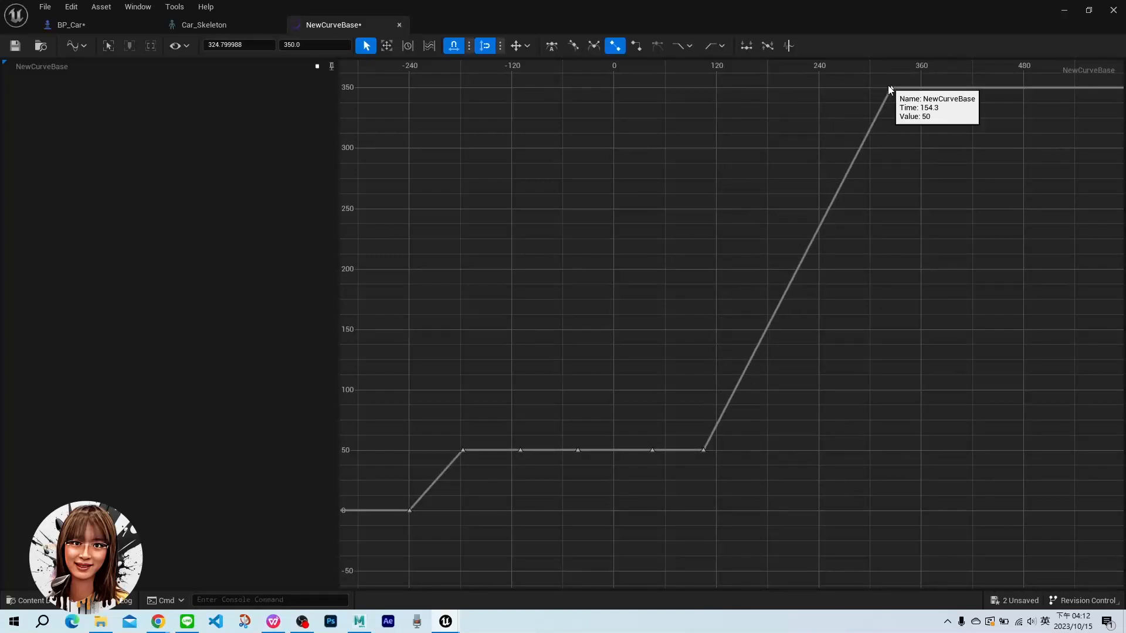
drag(637, 423, 757, 121)
drag(622, 393, 700, 484)
drag(652, 452, 633, 181)
drag(578, 451, 540, 282)
drag(519, 450, 493, 338)
drag(434, 428, 485, 463)
drag(396, 437, 526, 547)
drag(463, 442, 458, 399)
click(393, 477)
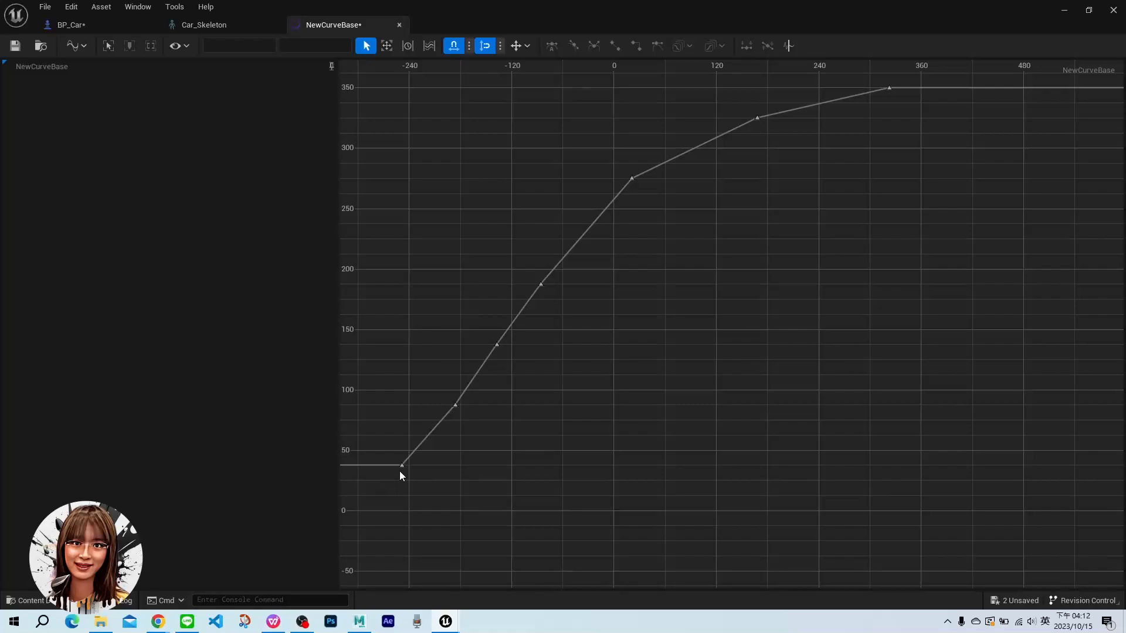
Move the first key to about time -300 and value 0, lower the next two keys to about 75 and 125, and save the curve
drag(403, 466, 359, 511)
drag(515, 438, 389, 345)
drag(458, 410, 426, 419)
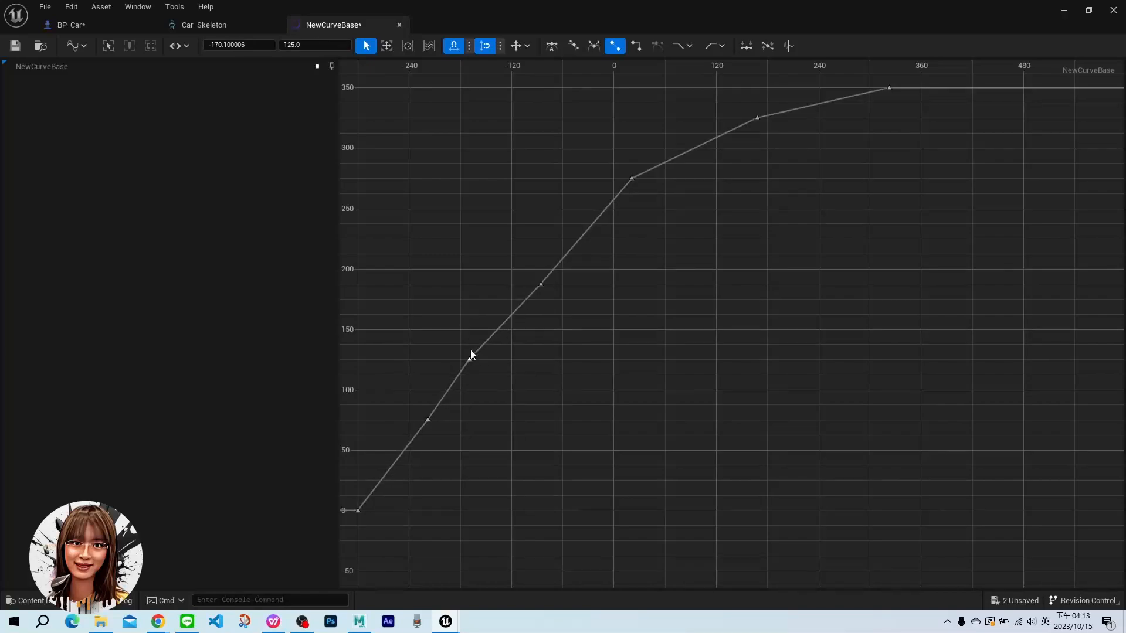
click(430, 426)
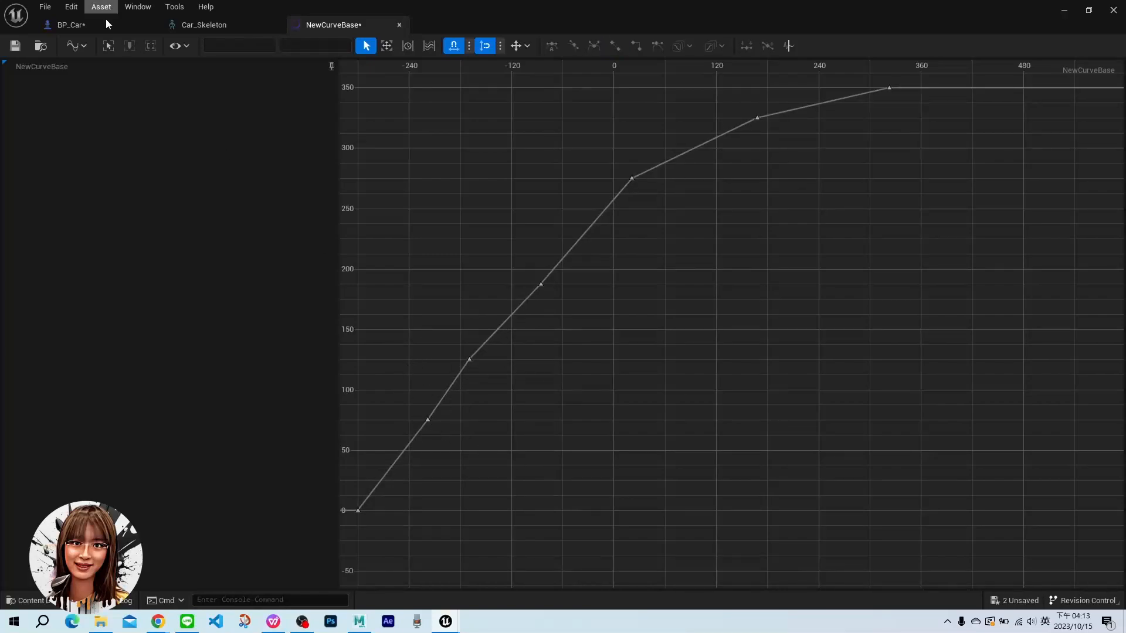
click(15, 45)
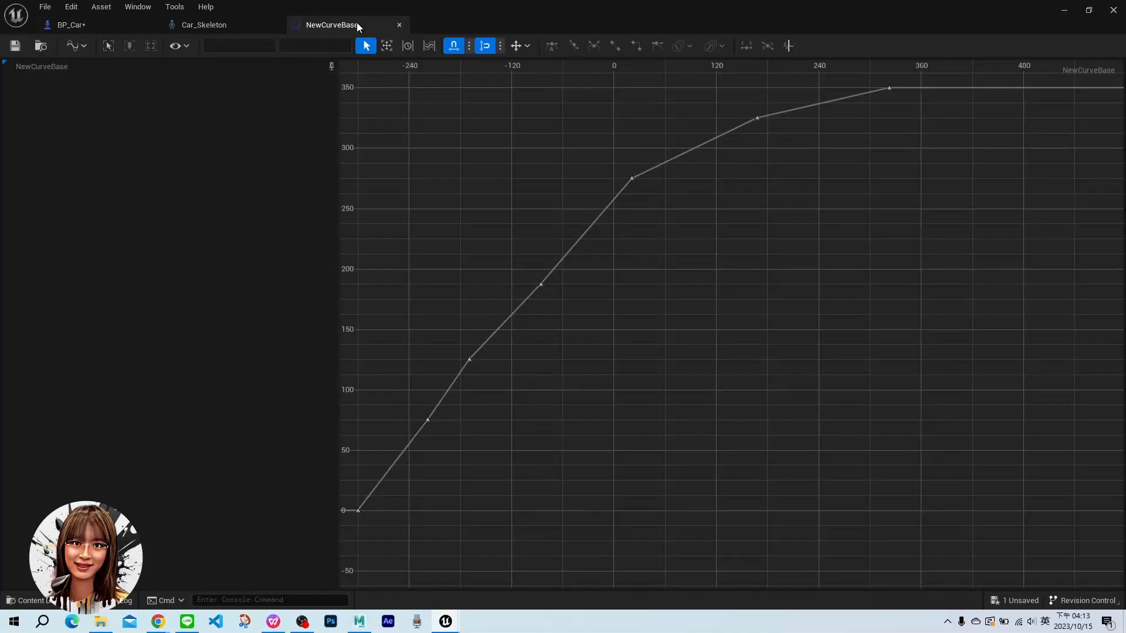
Close the curve editor and check which external curves are available for BP_Car's engine torque curve
click(399, 25)
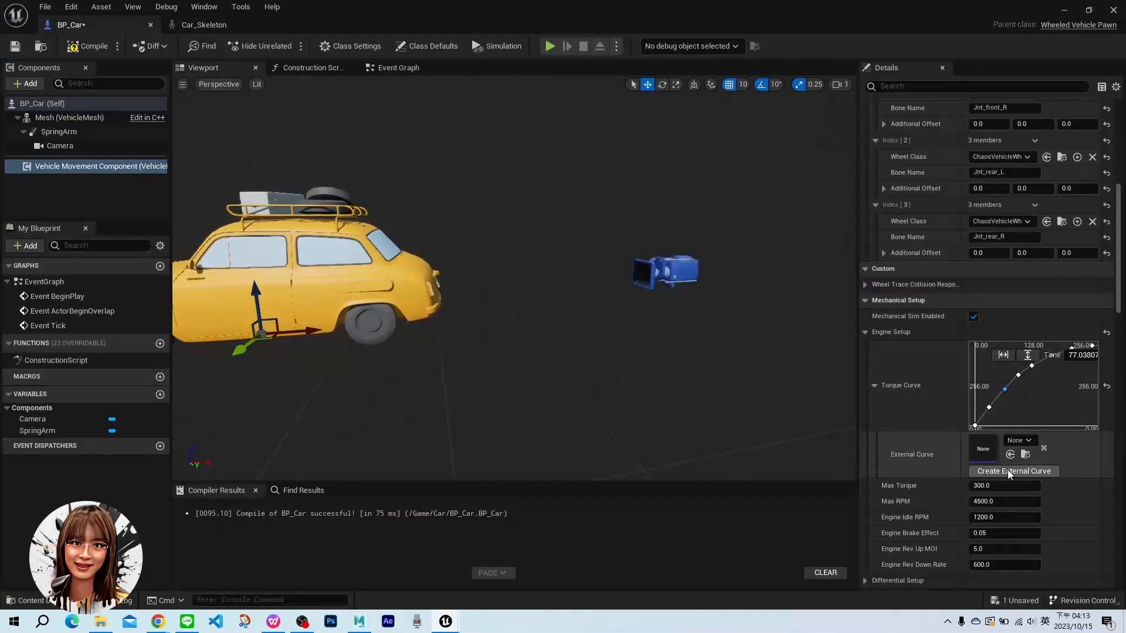
click(1024, 441)
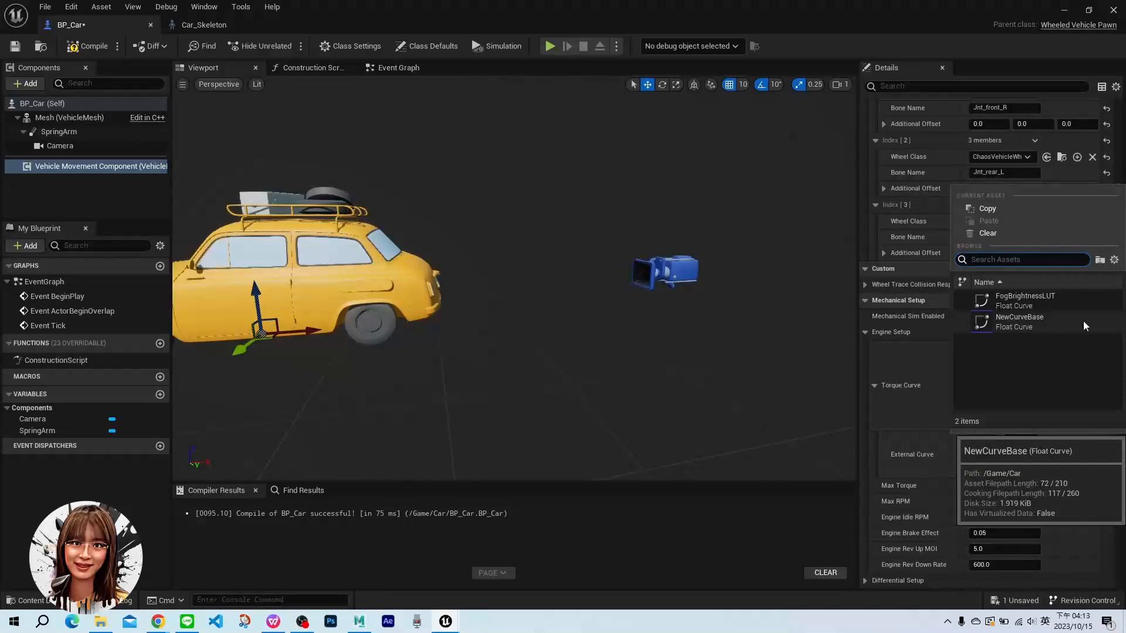
click(891, 462)
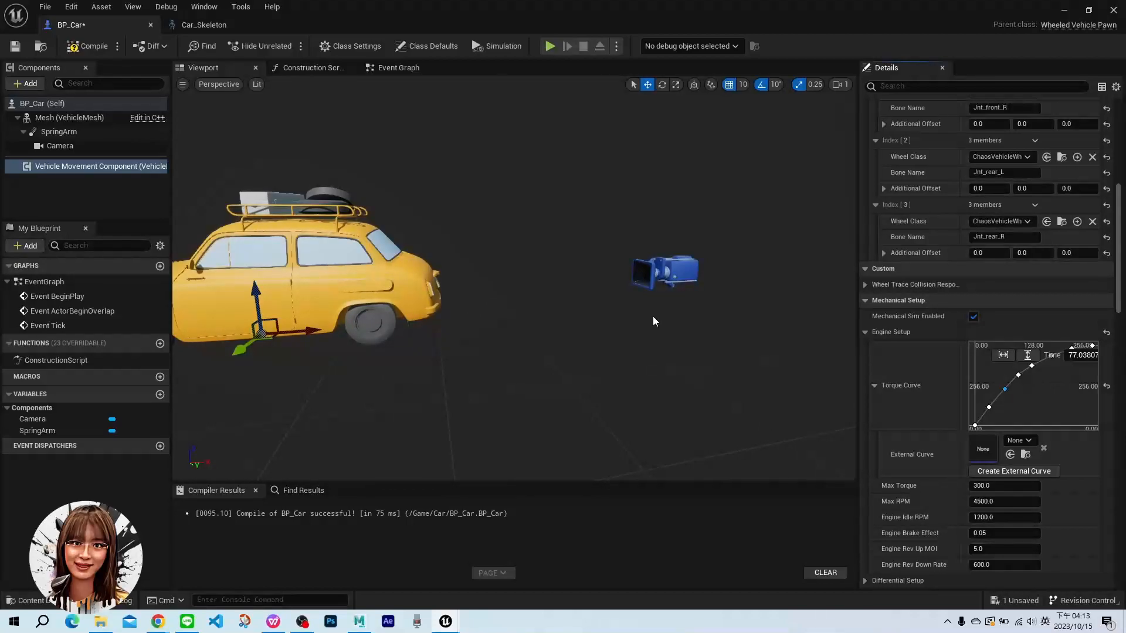
middle_drag(411, 374, 627, 374)
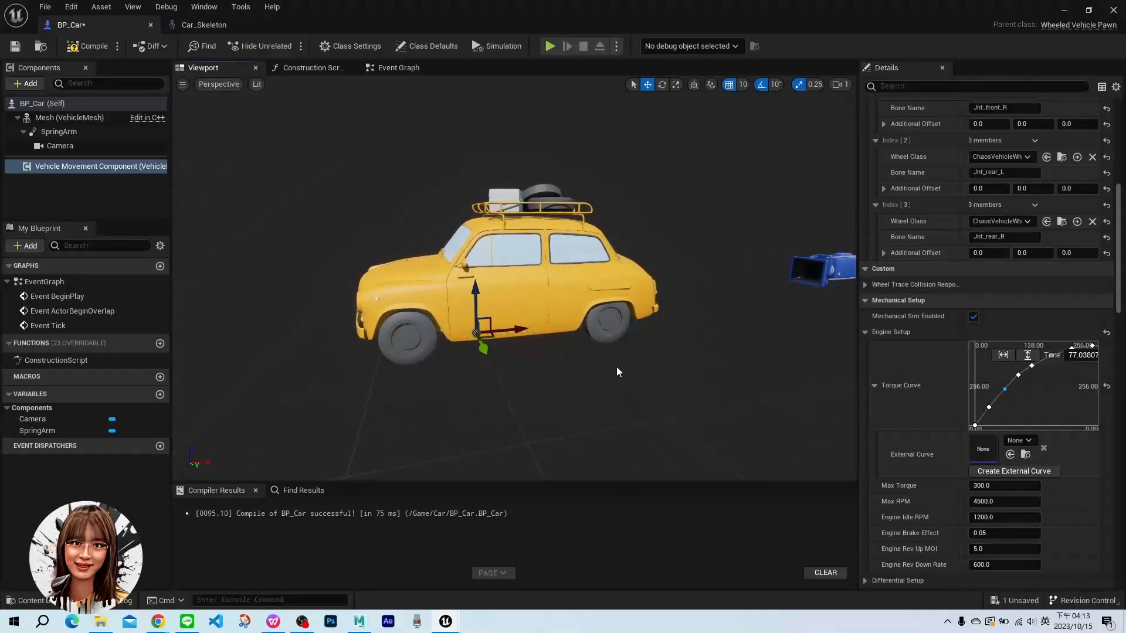
mouse_move(629, 382)
right_down()
mouse_move(615, 383)
mouse_move(631, 386)
right_up()
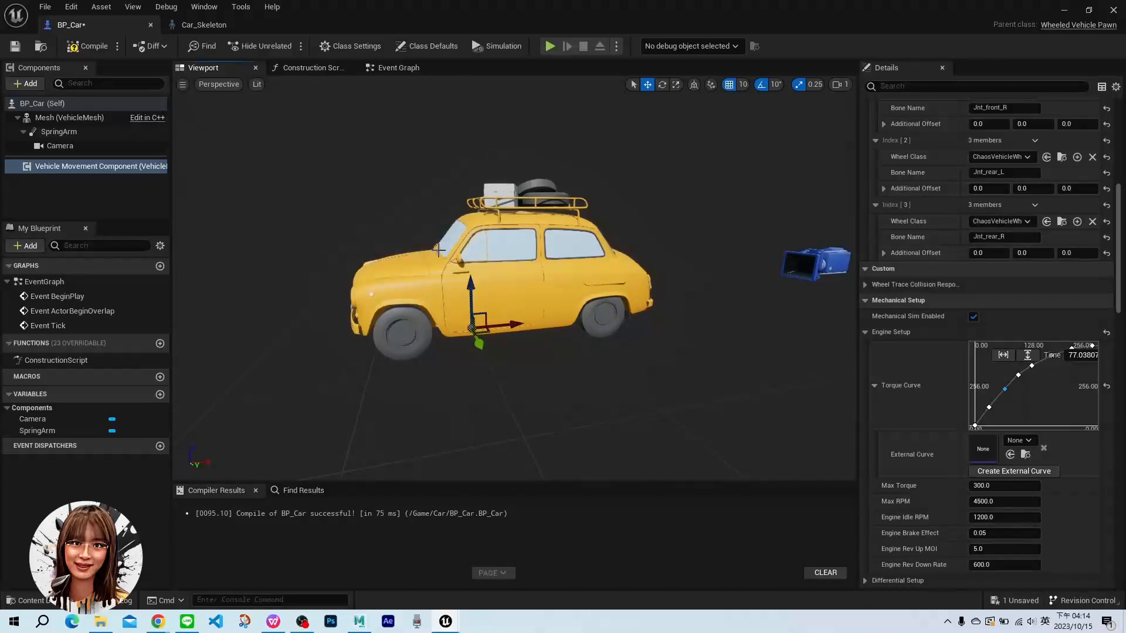
mouse_move(593, 367)
right_down()
mouse_move(639, 370)
mouse_move(572, 368)
right_up()
key(d)
key(w)
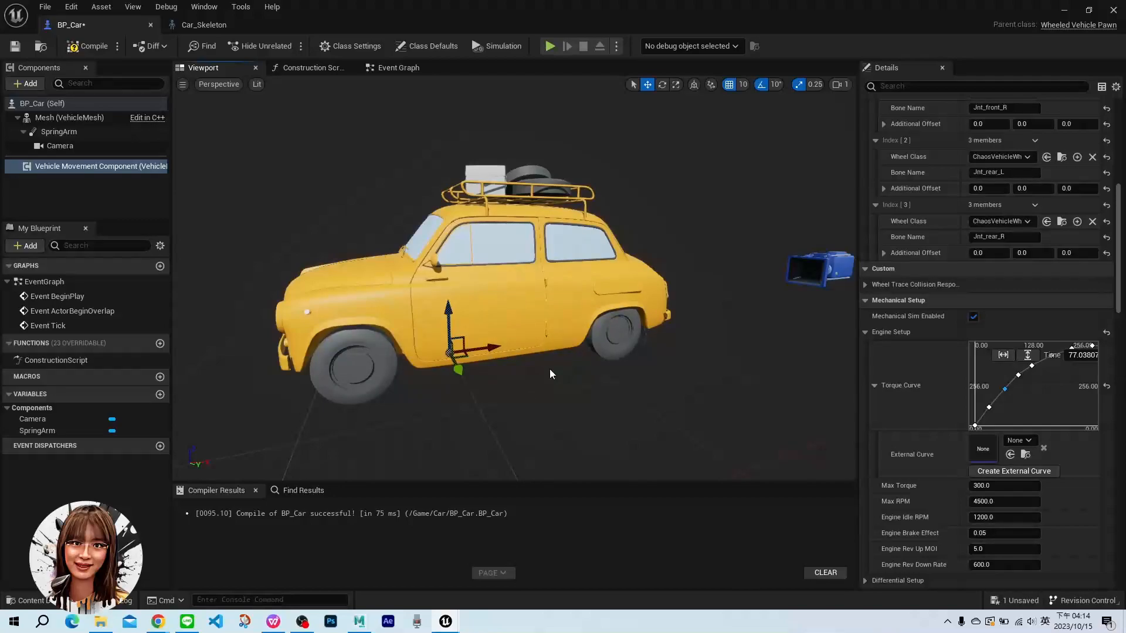
Create a Blueprint class based on ChaosVehicleWheel in the Car folder and name it BP_Front_wheel
key(ctrl+space)
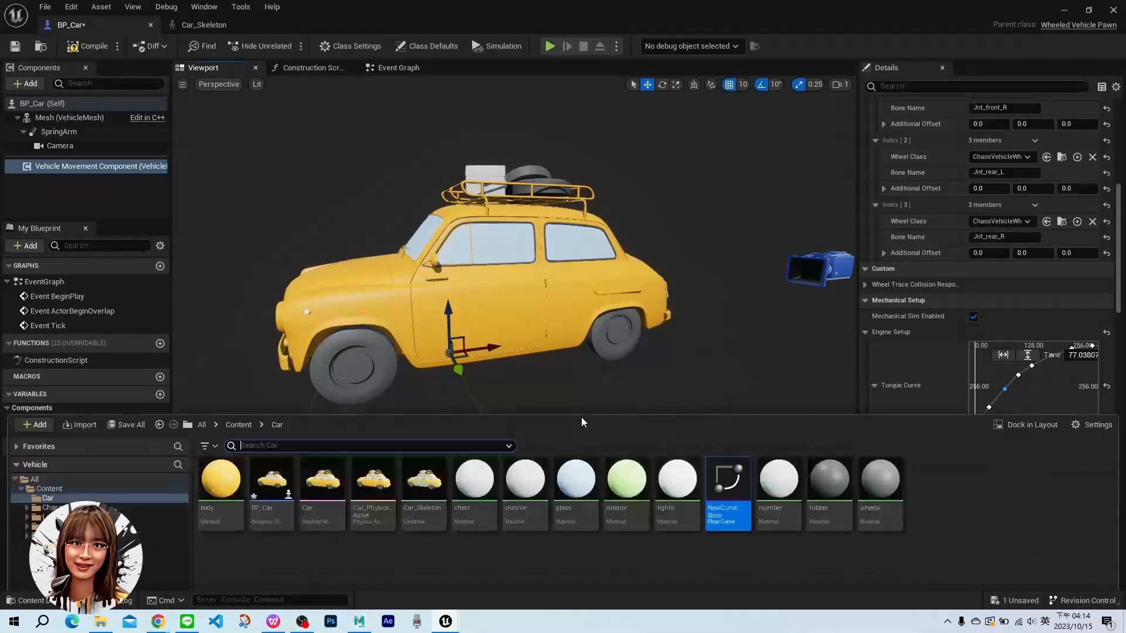
right_click(752, 552)
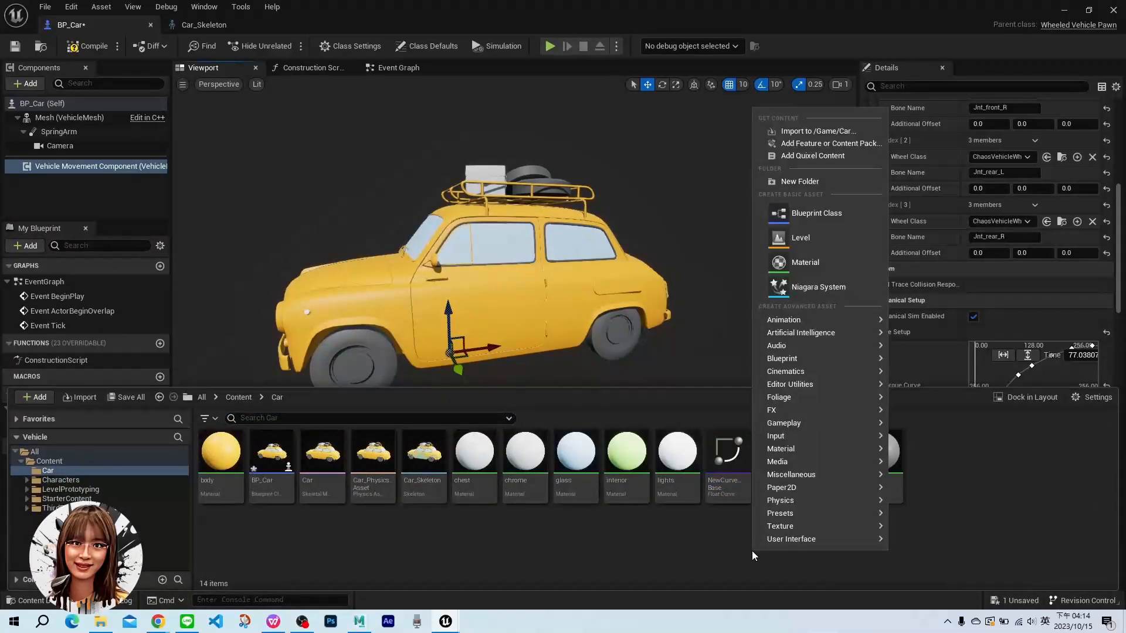
click(857, 216)
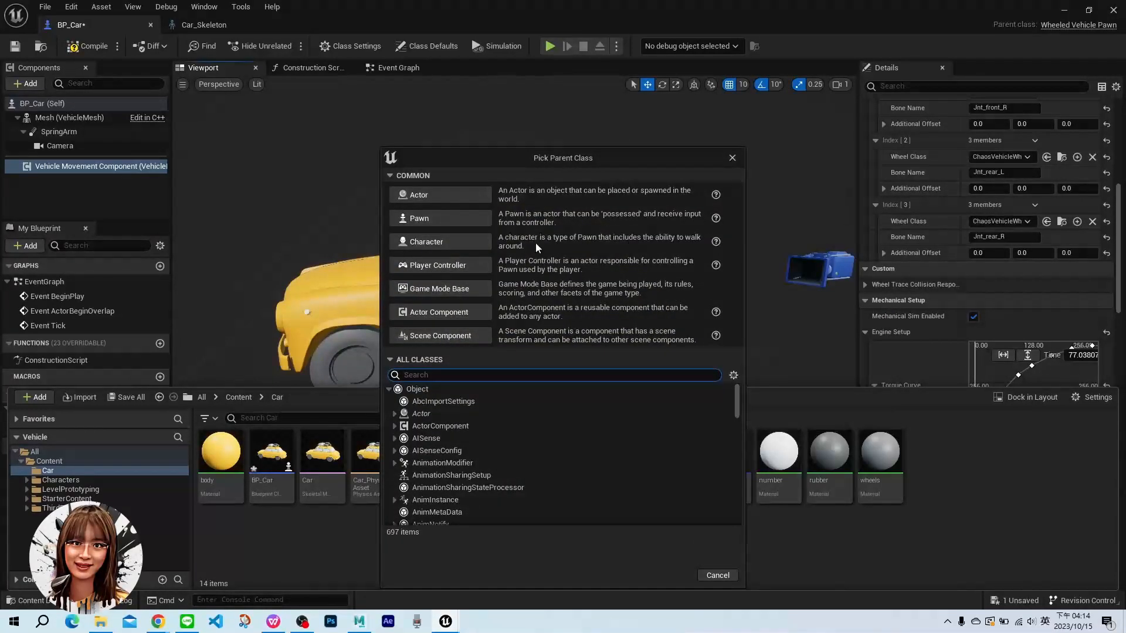
text(wheel)
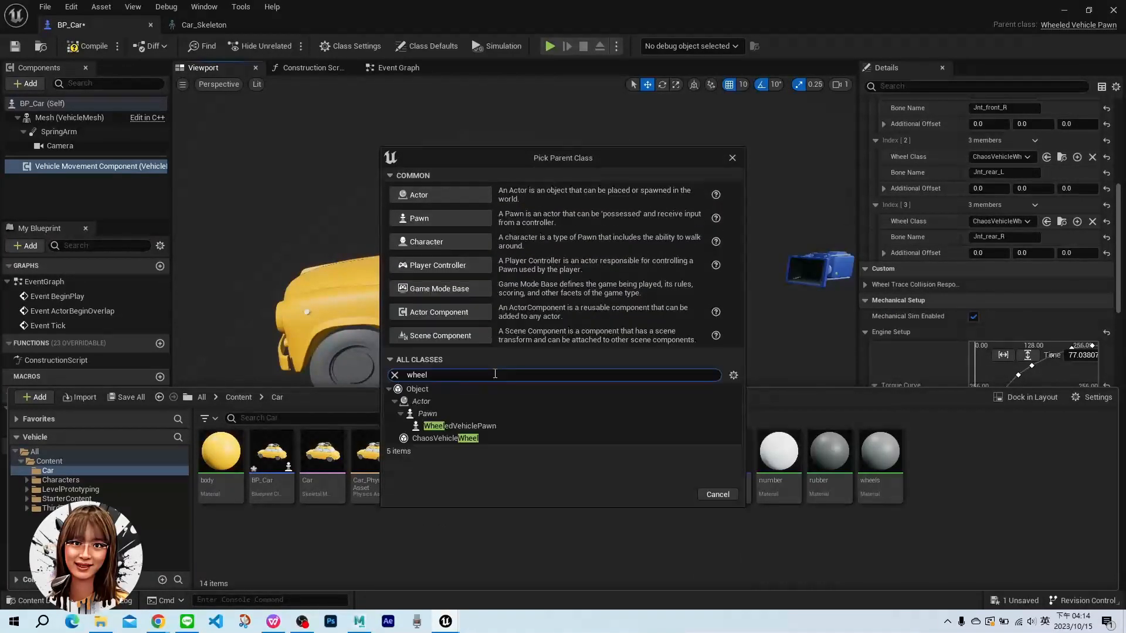
click(490, 439)
click(689, 495)
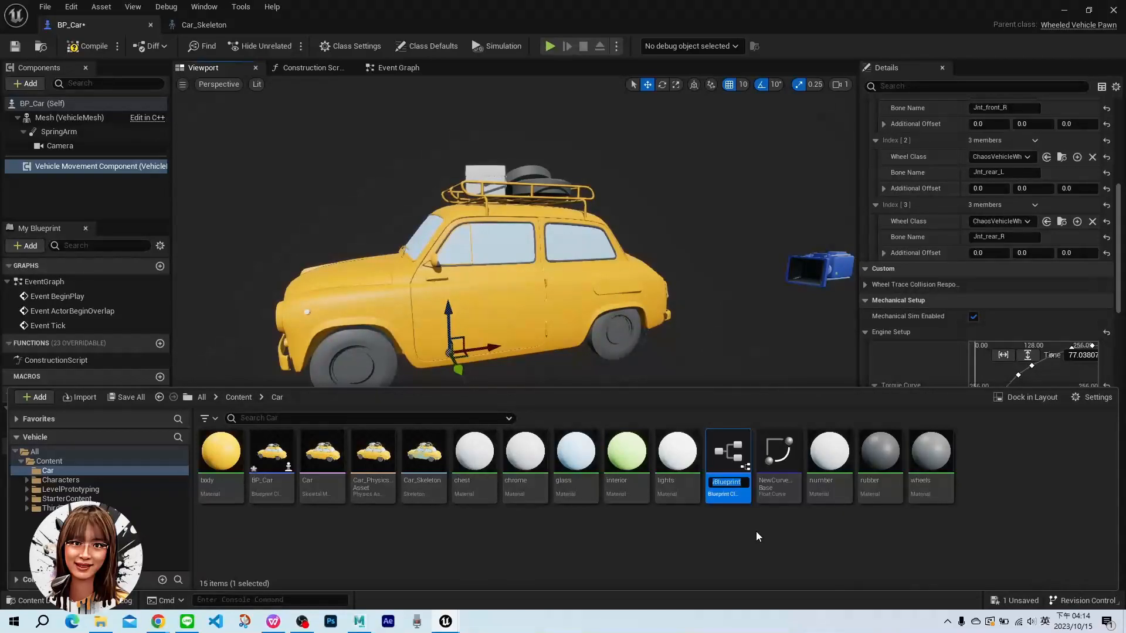
text(BP_Front_wheel)
key(Return)
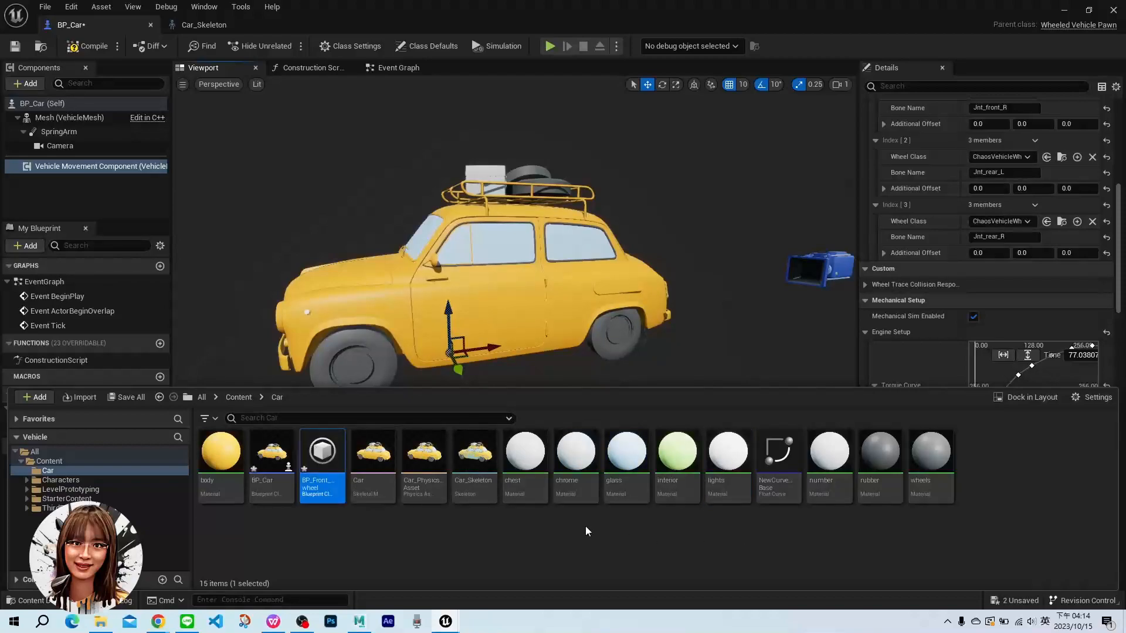
Duplicate BP_Front_wheel in the Car folder and name the copy BP_Rear_wheel
right_click(561, 522)
click(329, 482)
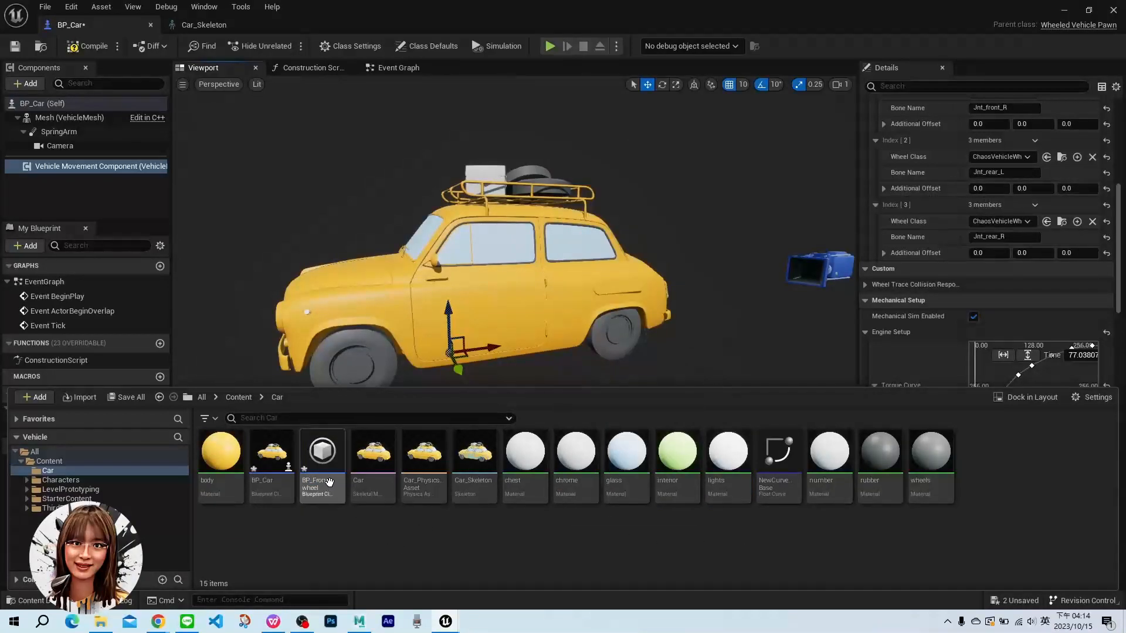
key(ctrl+d)
key(End)
key(BackSpace)
key(Left)
key(BackSpace)
key(BackSpace)
key(BackSpace)
key(BackSpace)
key(BackSpace)
text(Rear)
key(Return)
click(448, 547)
Open BP_Front_wheel, set its Axle Type to Front and enable Affected by Engine
double_click(321, 455)
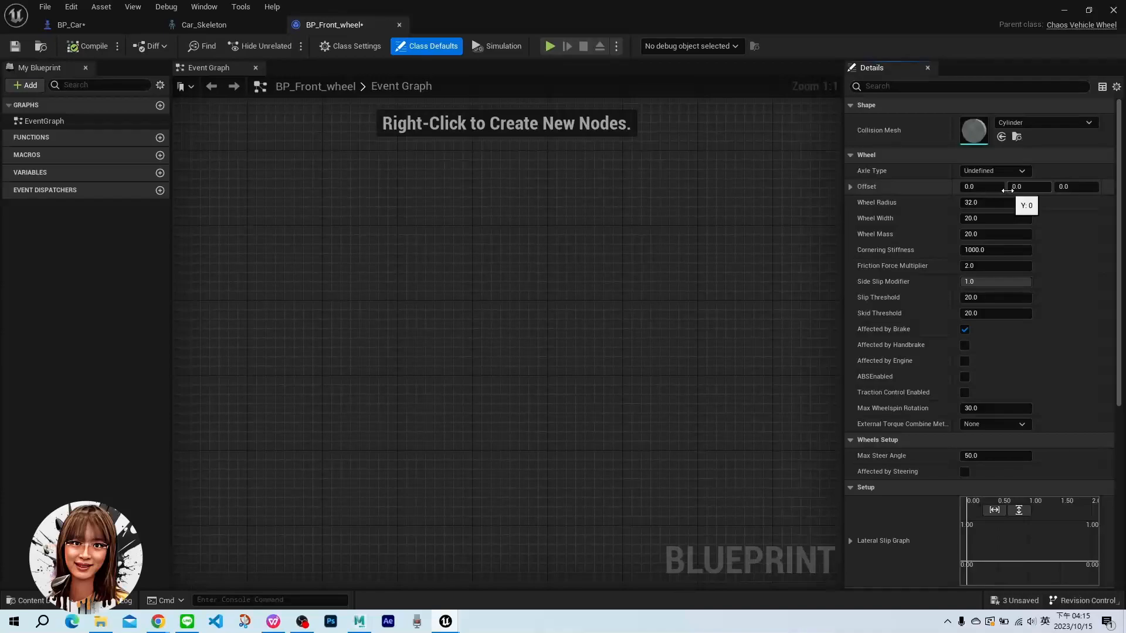
click(994, 171)
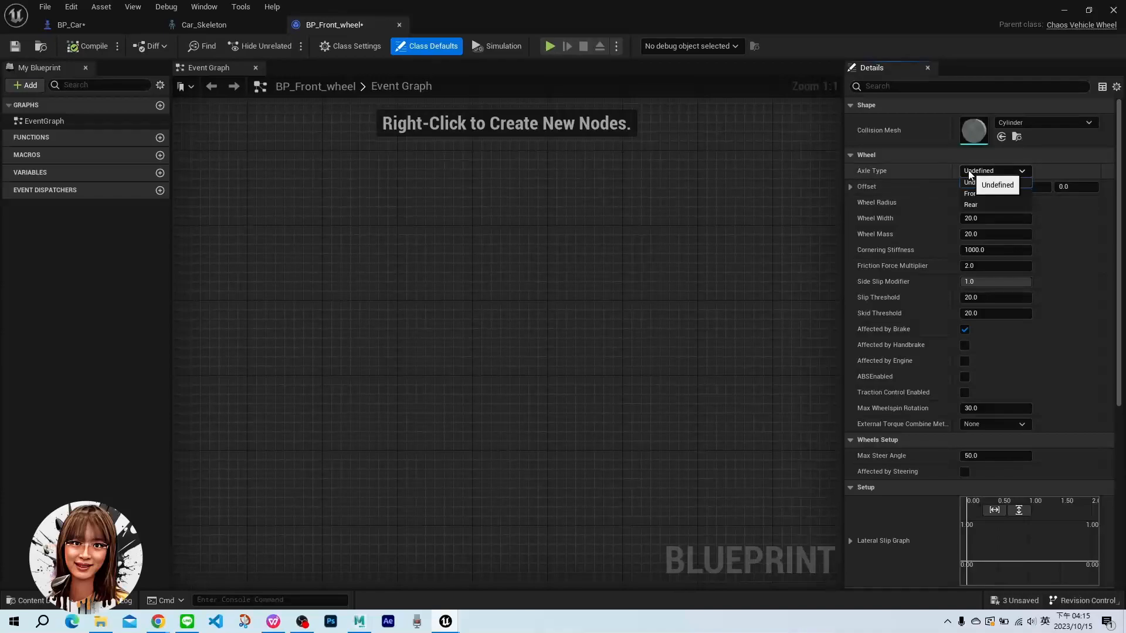
click(988, 191)
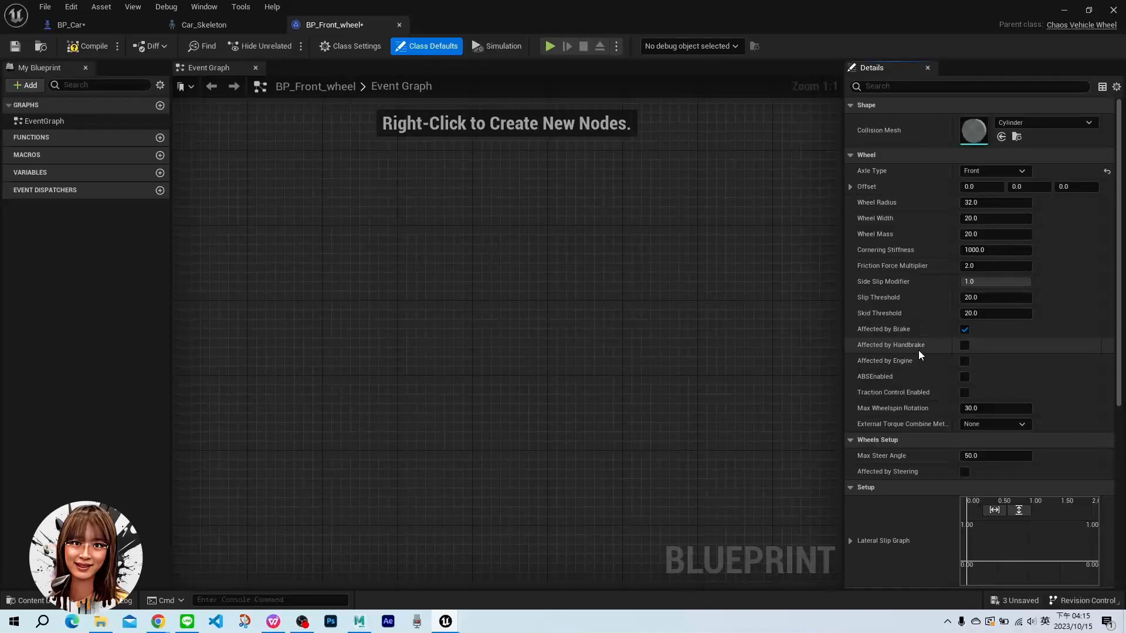
click(964, 360)
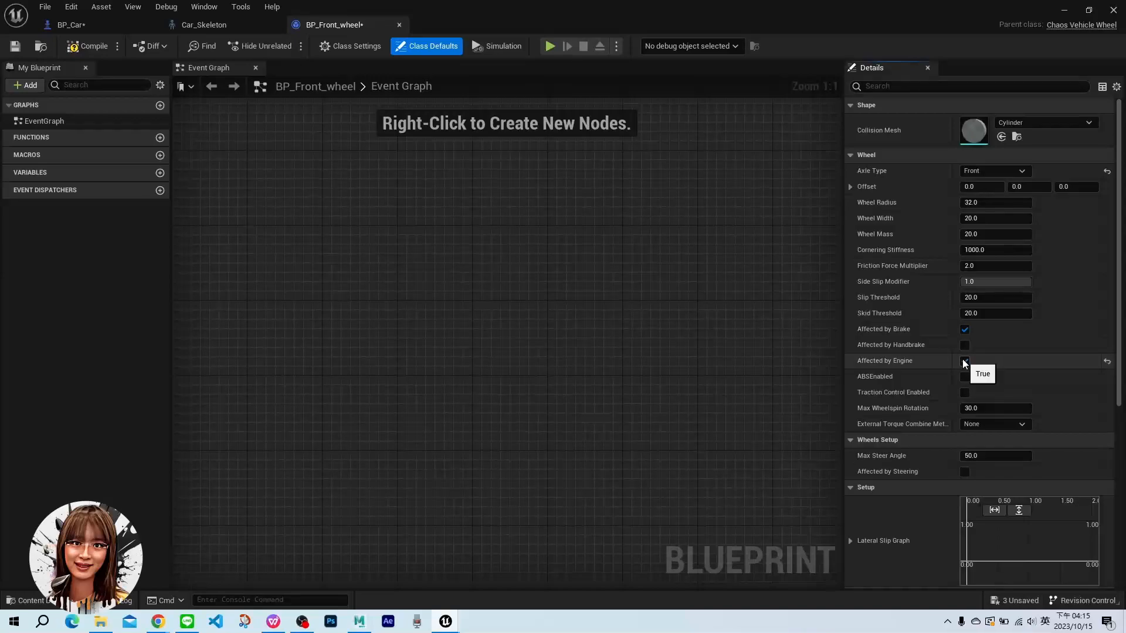
Set the front wheel's Max Steer Angle to 45, enable Affected by Steering, and compile the blueprint
scroll(1008, 373, down, 2)
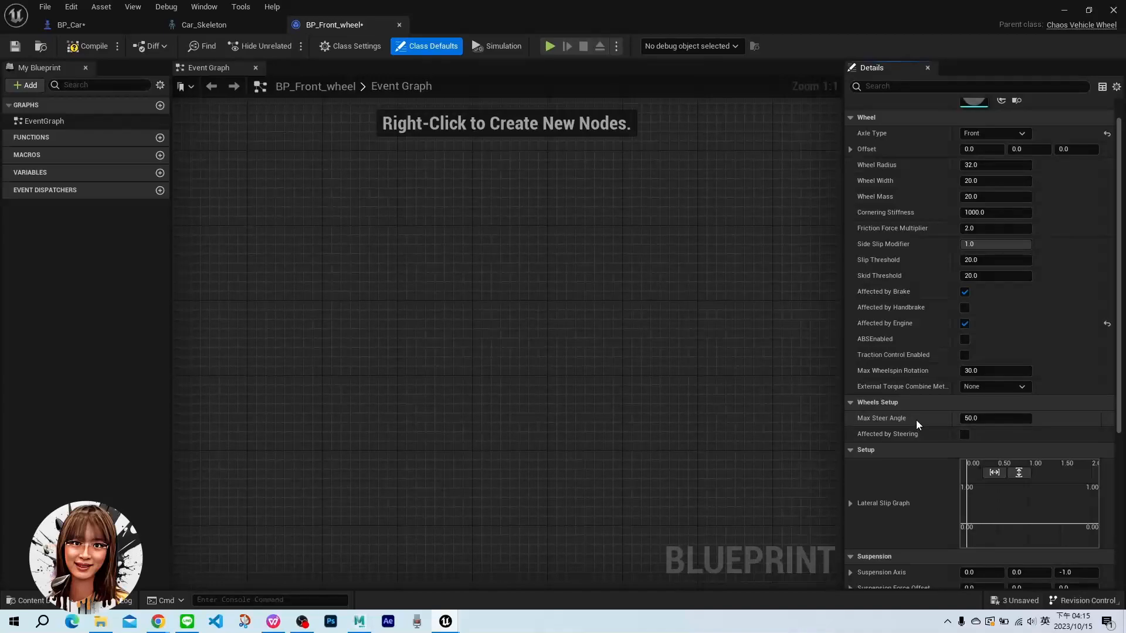
click(983, 418)
text(45)
key(Return)
click(967, 433)
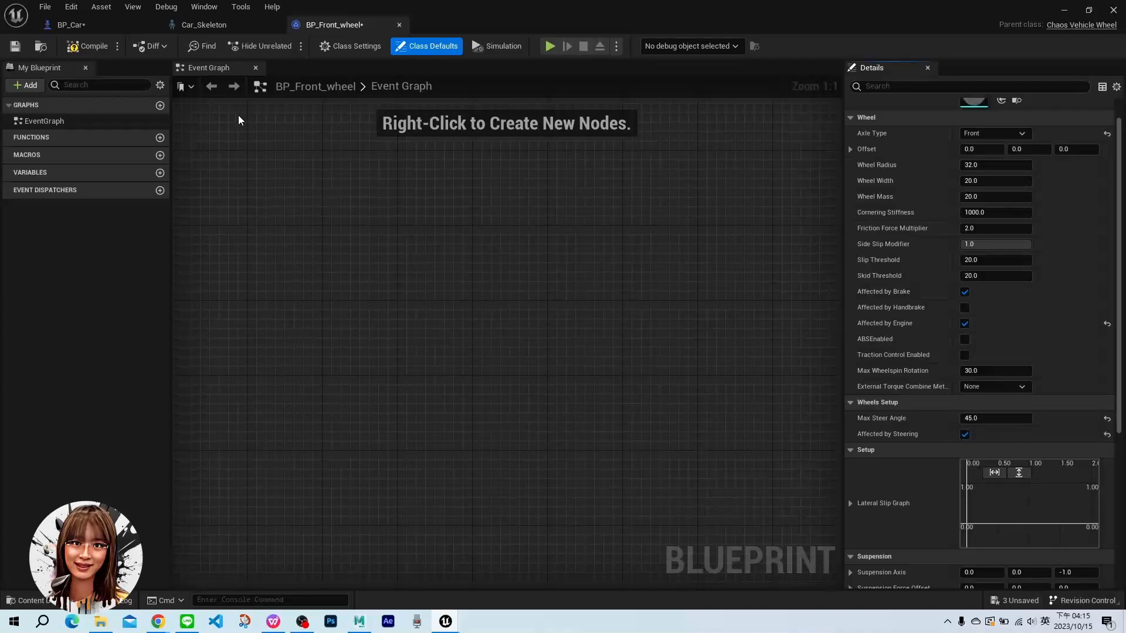
click(91, 47)
Open BP_Rear_wheel, set its Axle Type to Rear, enable Affected by Engine and Affected by Handbrake, and compile it
key(ctrl+space)
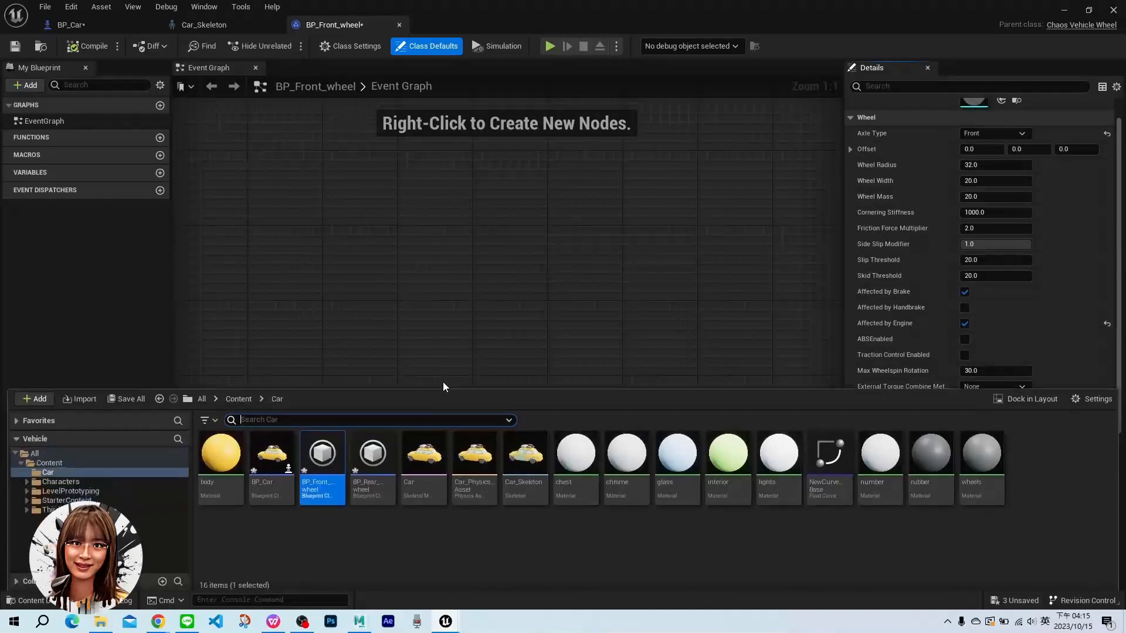
double_click(367, 451)
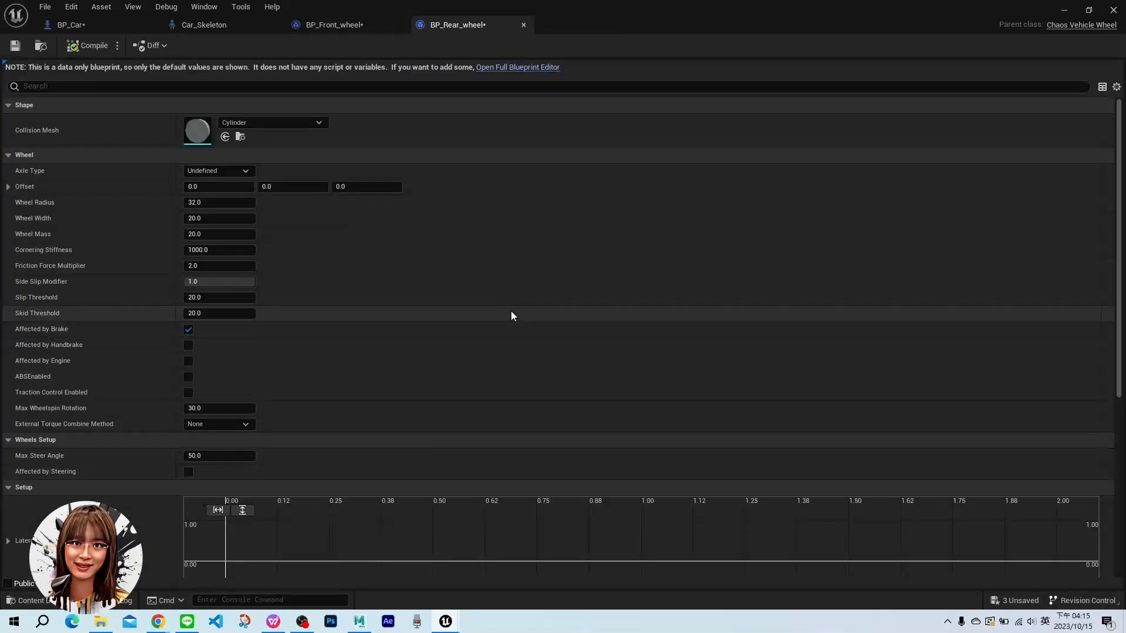
click(230, 170)
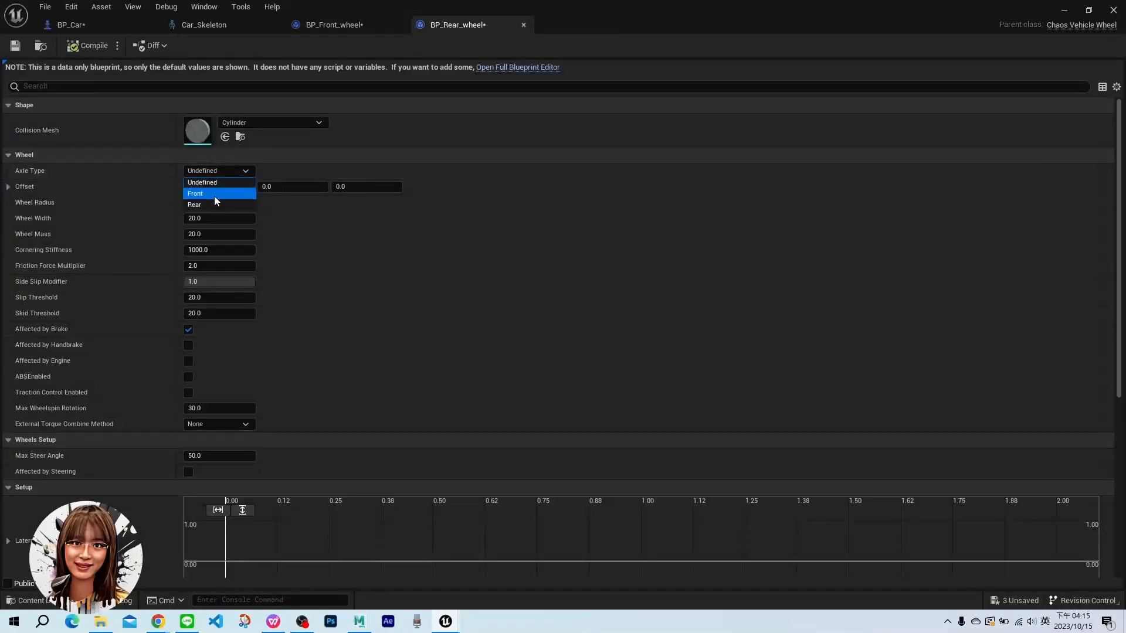
click(203, 204)
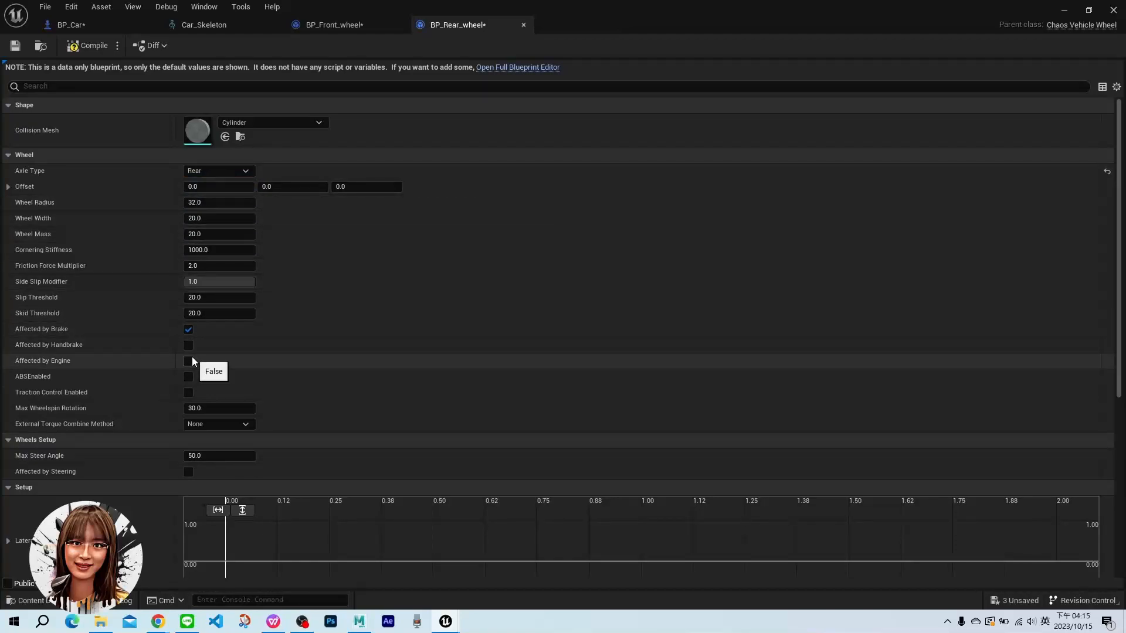
click(192, 358)
click(188, 346)
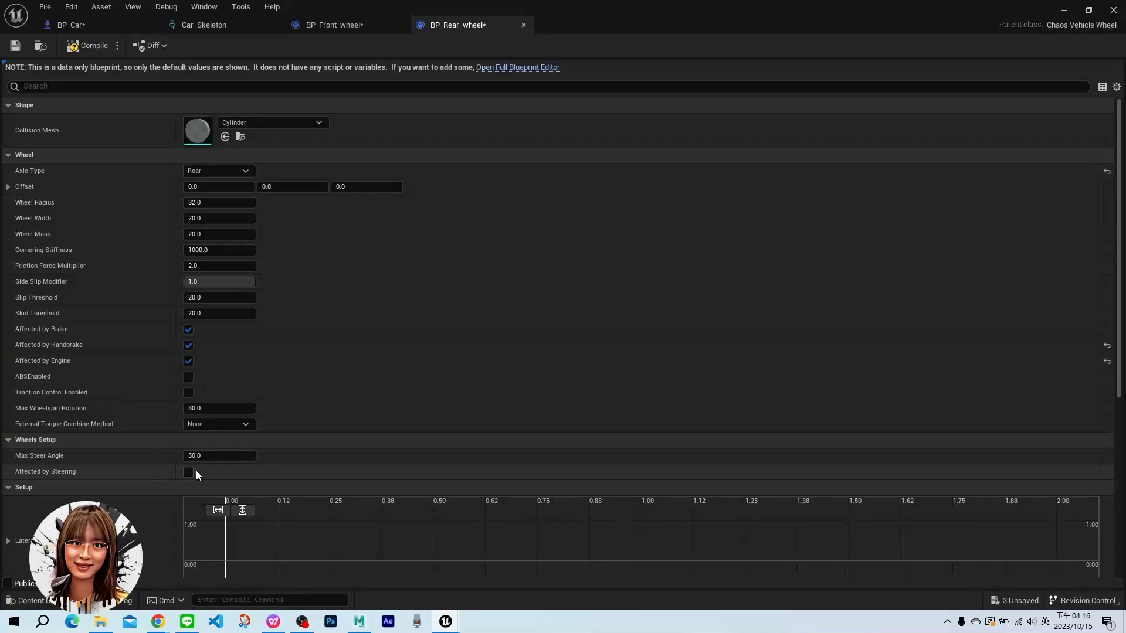
scroll(202, 451, down, 1)
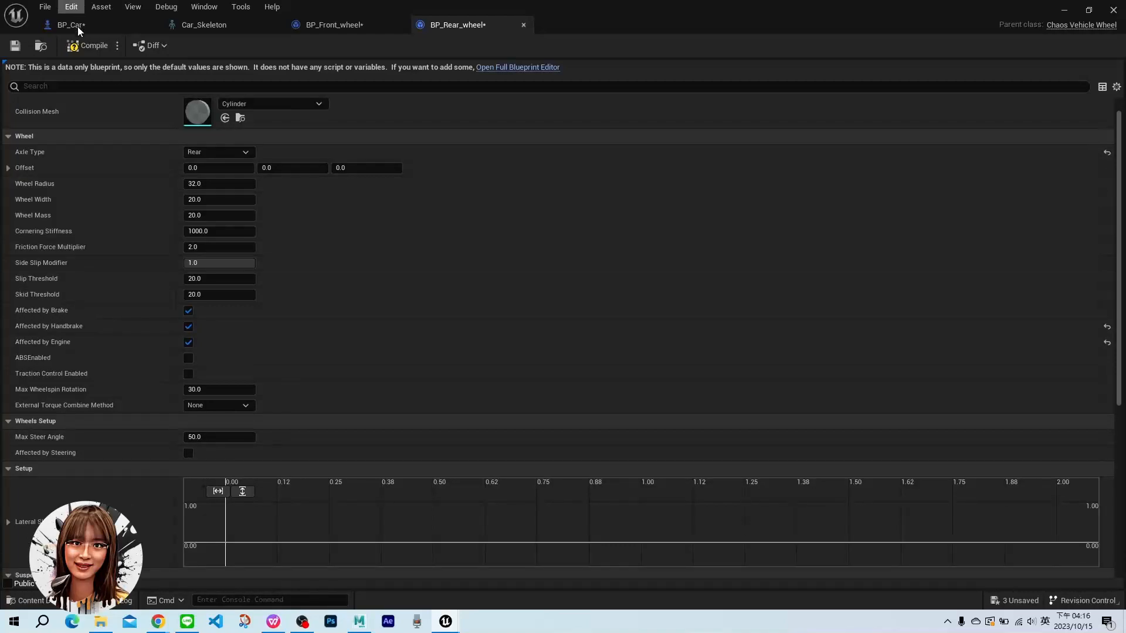
click(77, 47)
Save BP_Front_wheel, close both wheel blueprints, and compile BP_Car
click(351, 27)
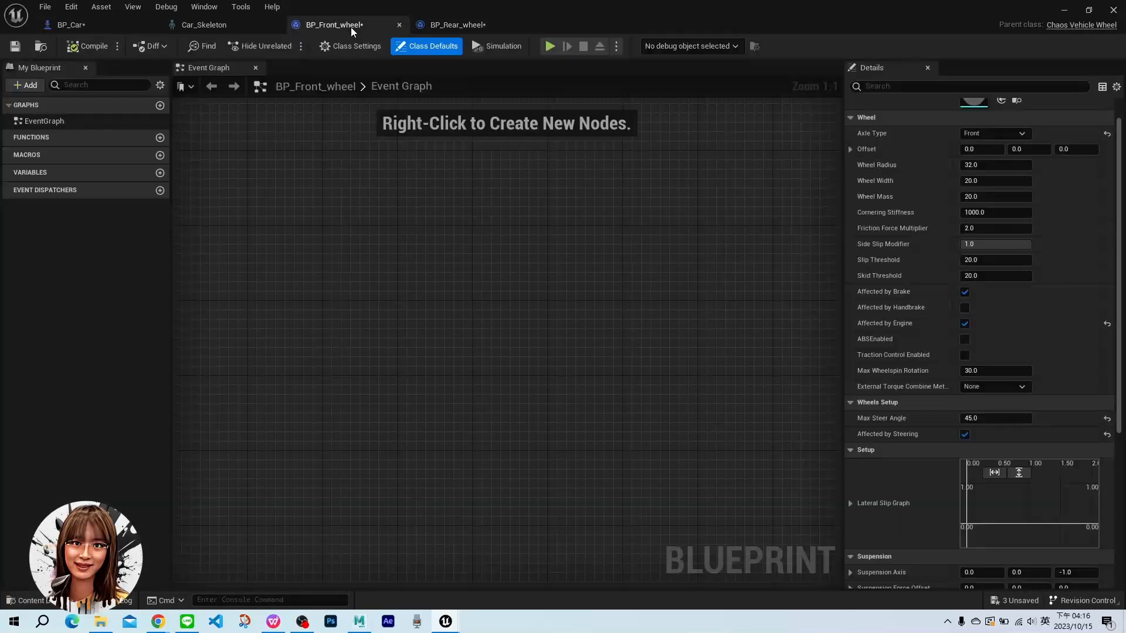
click(15, 46)
click(456, 26)
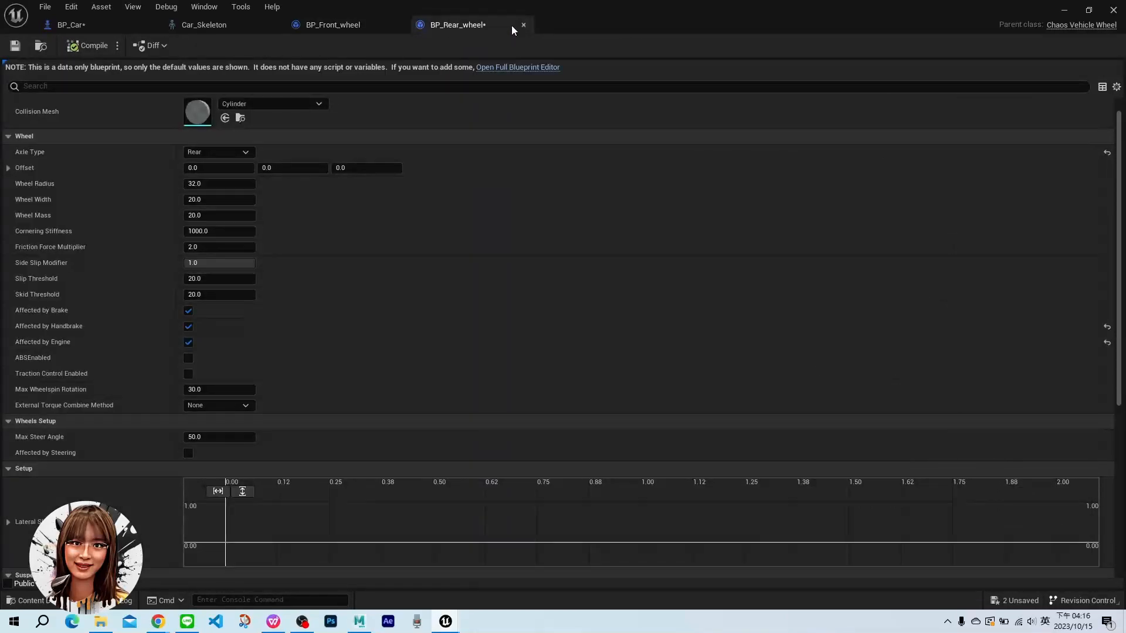
click(526, 25)
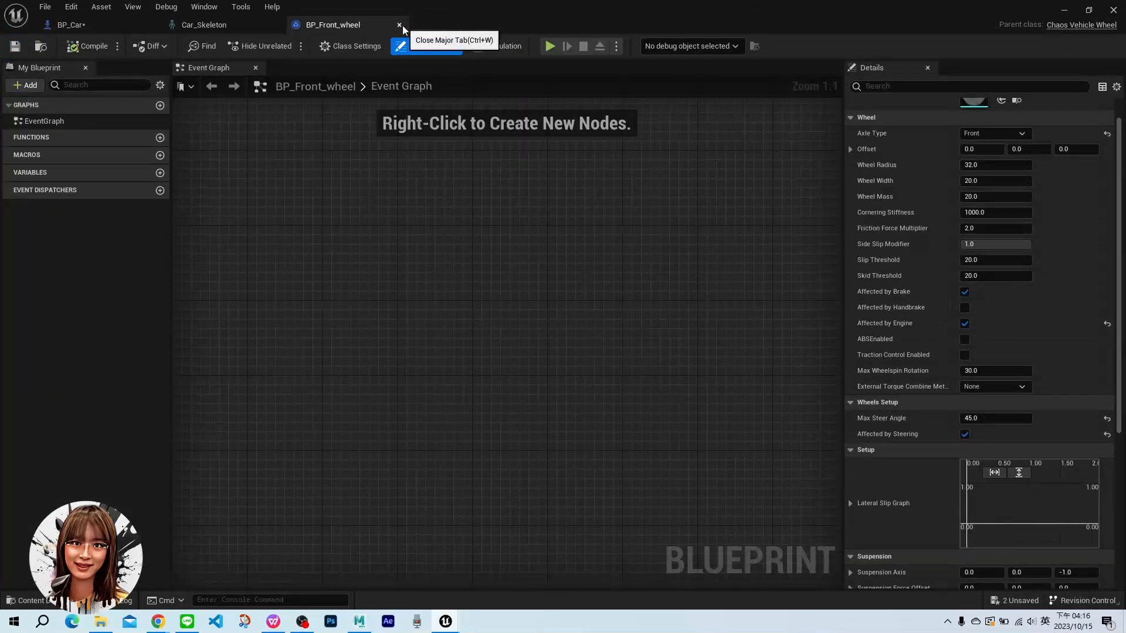
click(400, 26)
click(90, 27)
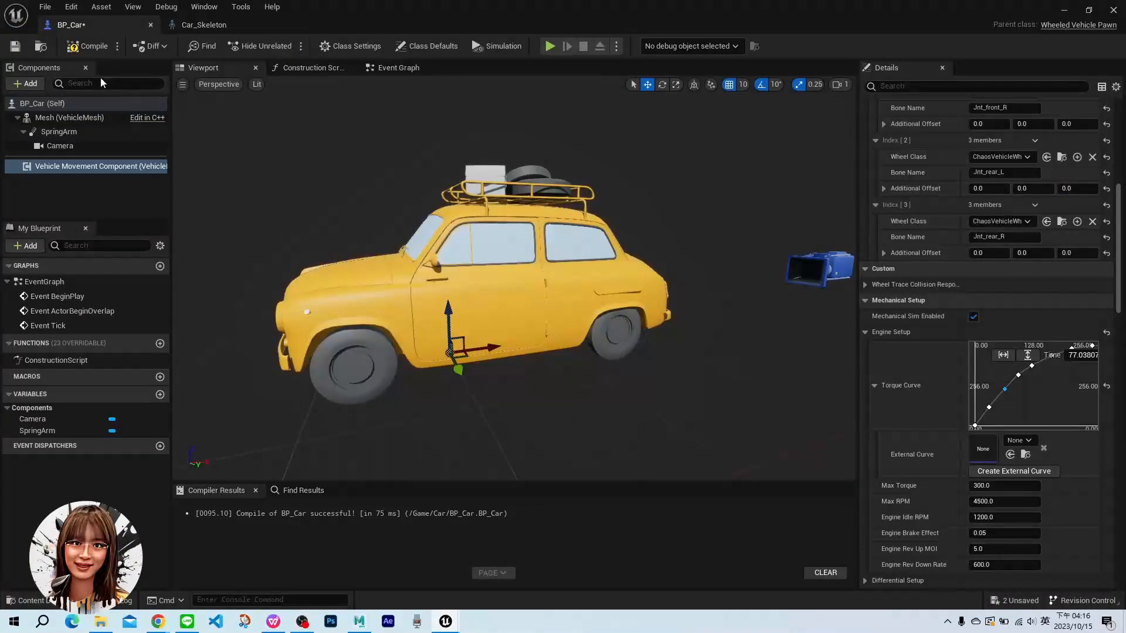
click(93, 49)
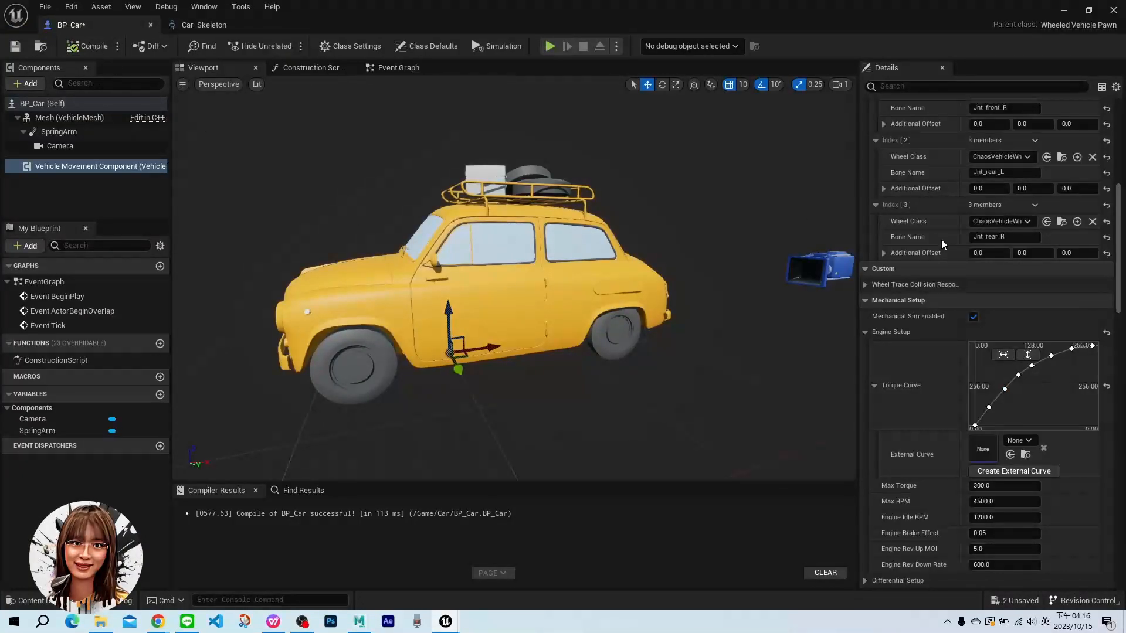
Assign BP_Front_wheel as the Wheel Class for the Jnt_front_L and Jnt_front_R wheel setups
scroll(1074, 318, up, 9)
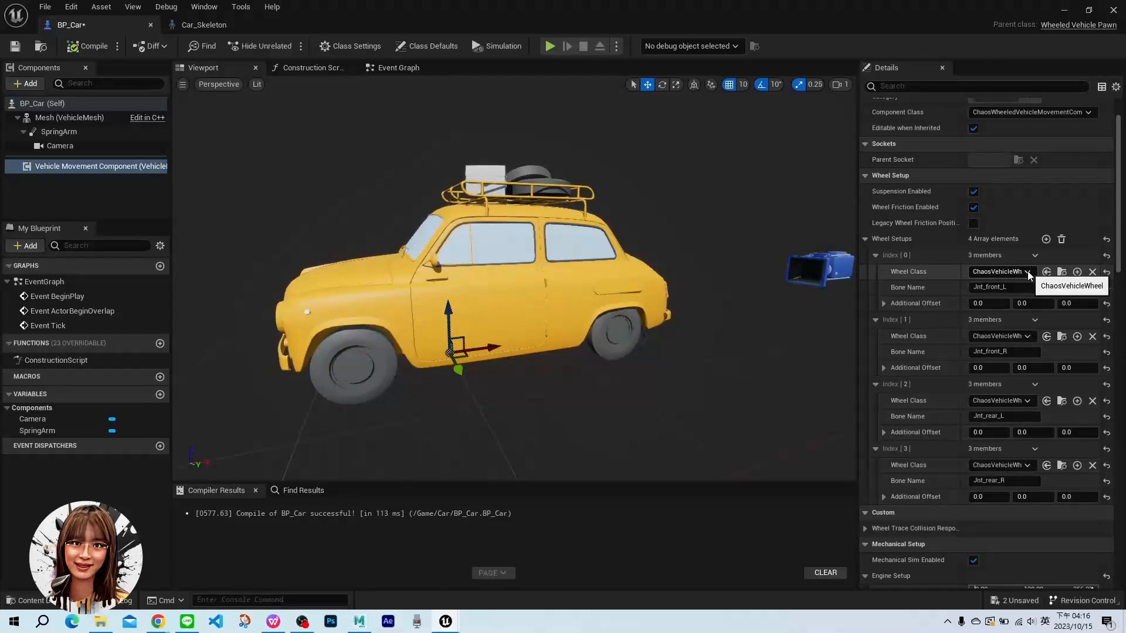
click(1001, 272)
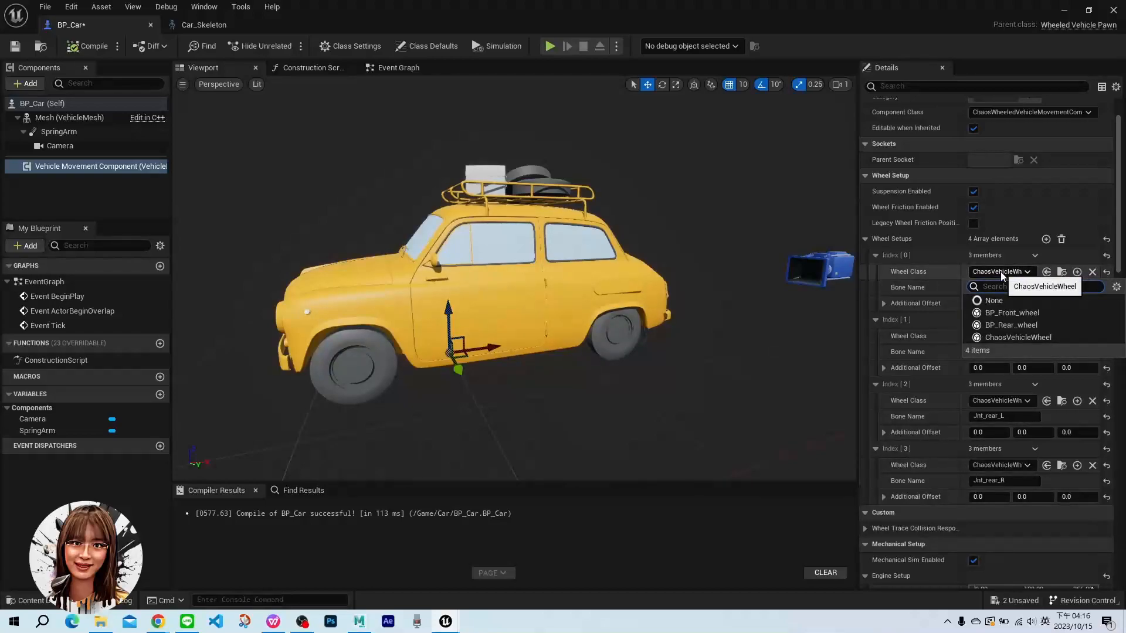
click(1018, 312)
click(1004, 336)
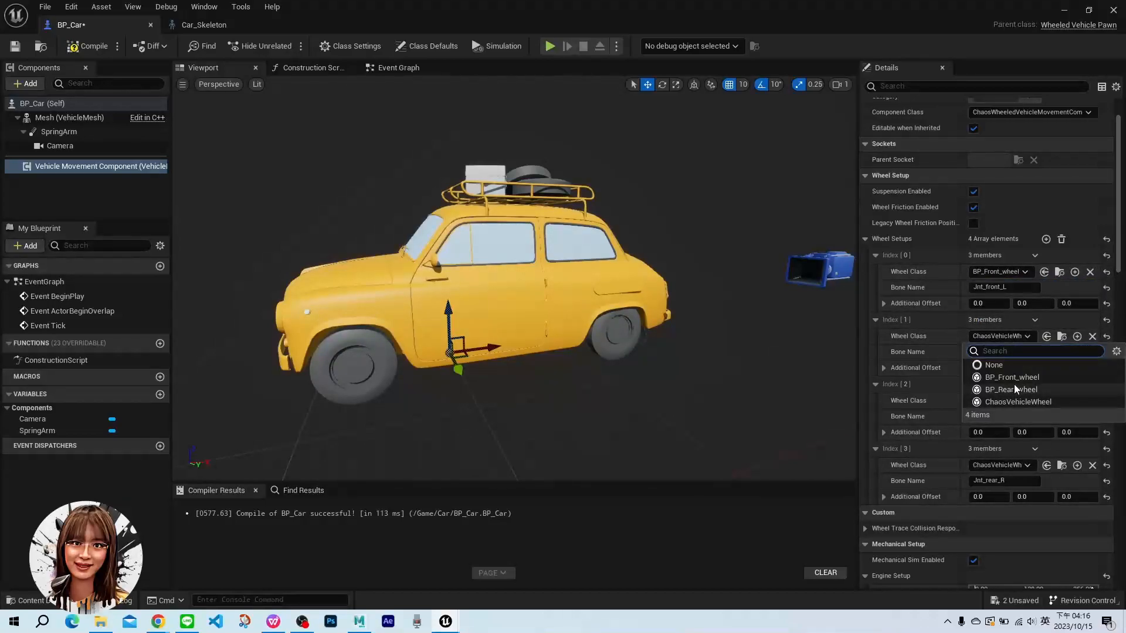
click(1012, 377)
Assign BP_Rear_wheel as the Wheel Class for the Jnt_rear_L and Jnt_rear_R wheel setups and compile BP_Car
click(1015, 398)
click(1015, 452)
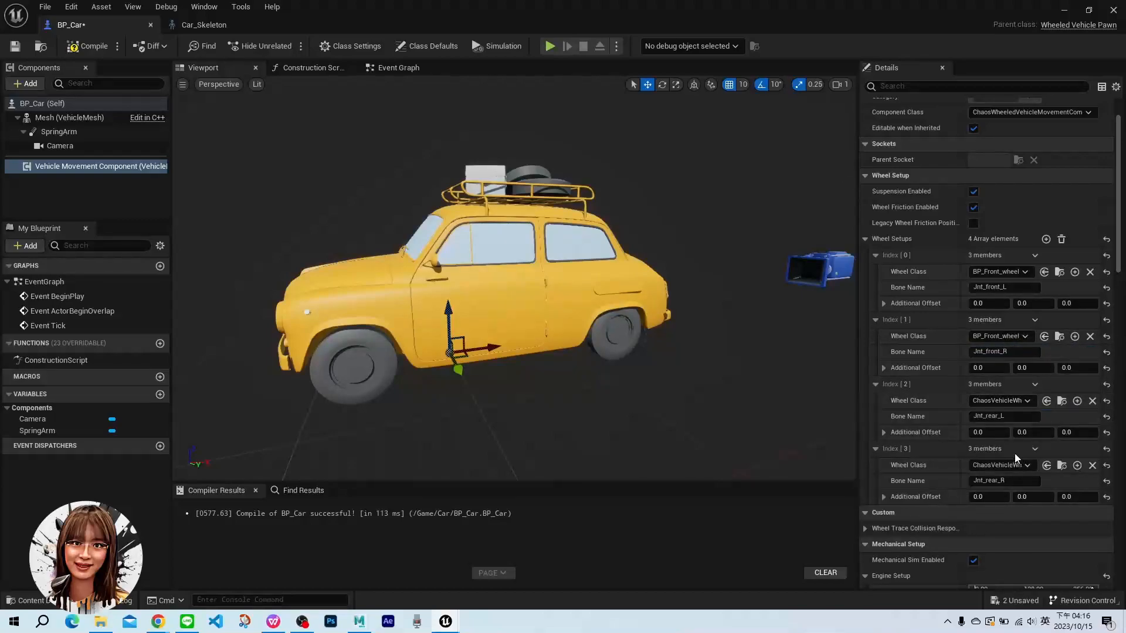
click(1018, 466)
click(1020, 520)
click(99, 46)
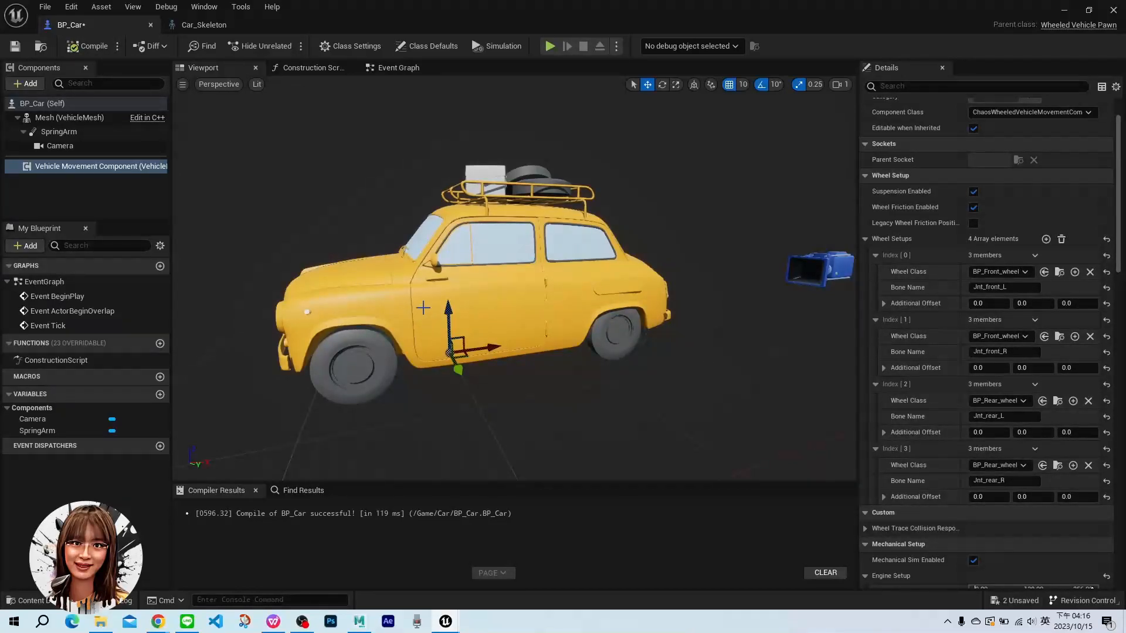
Enable Simulate Physics on BP_Car's Mesh (VehicleMesh) component and compile the blueprint
click(902, 87)
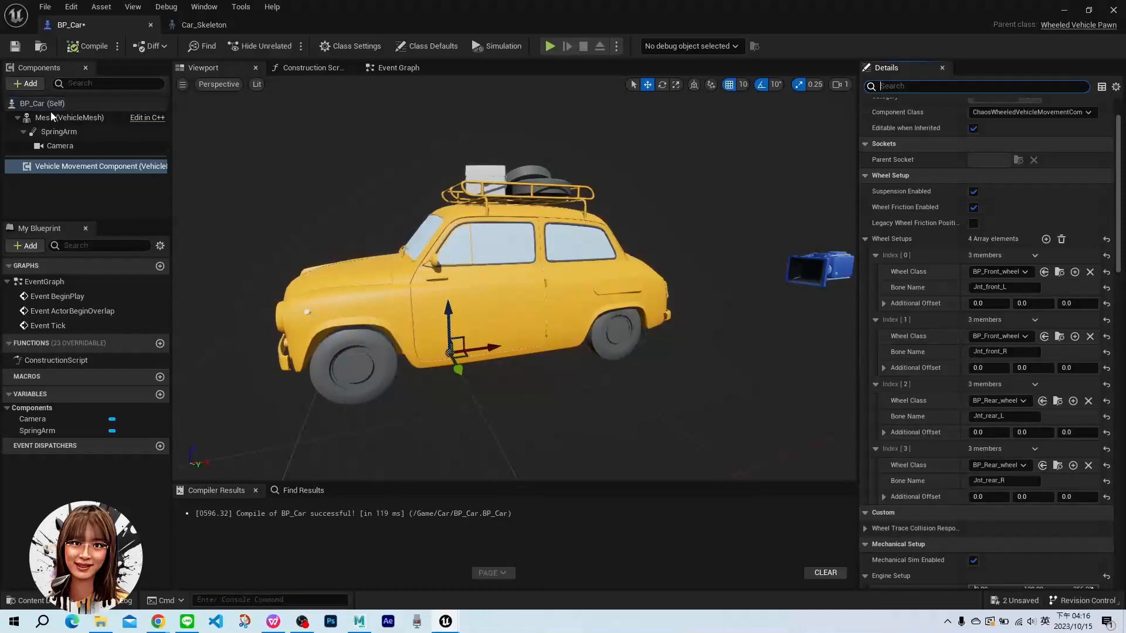
click(65, 117)
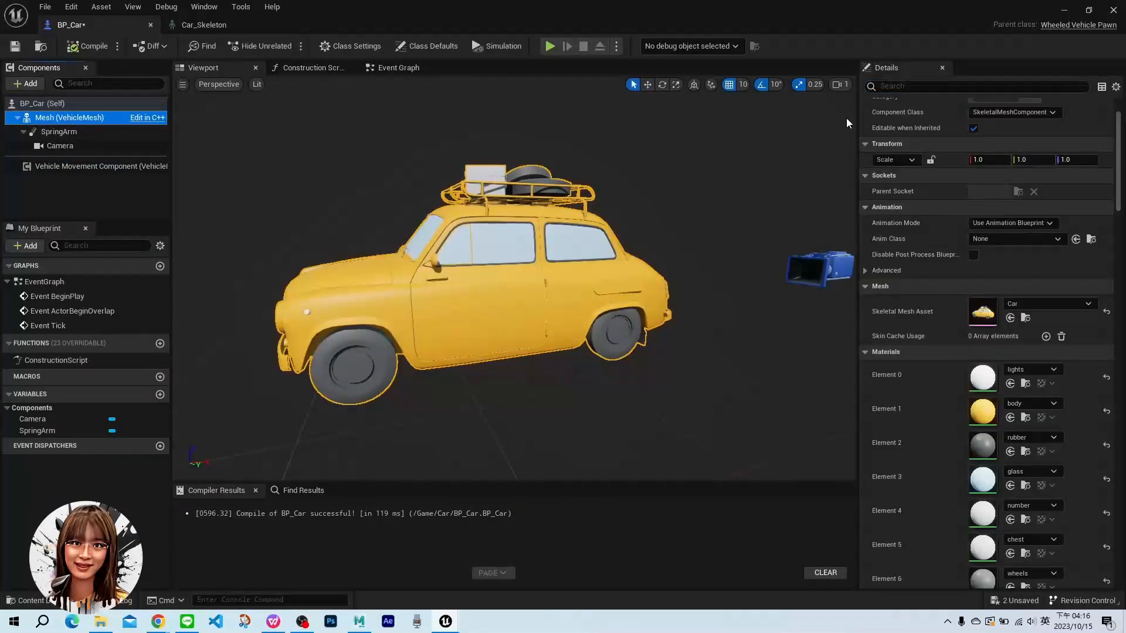
click(896, 85)
text(simulate)
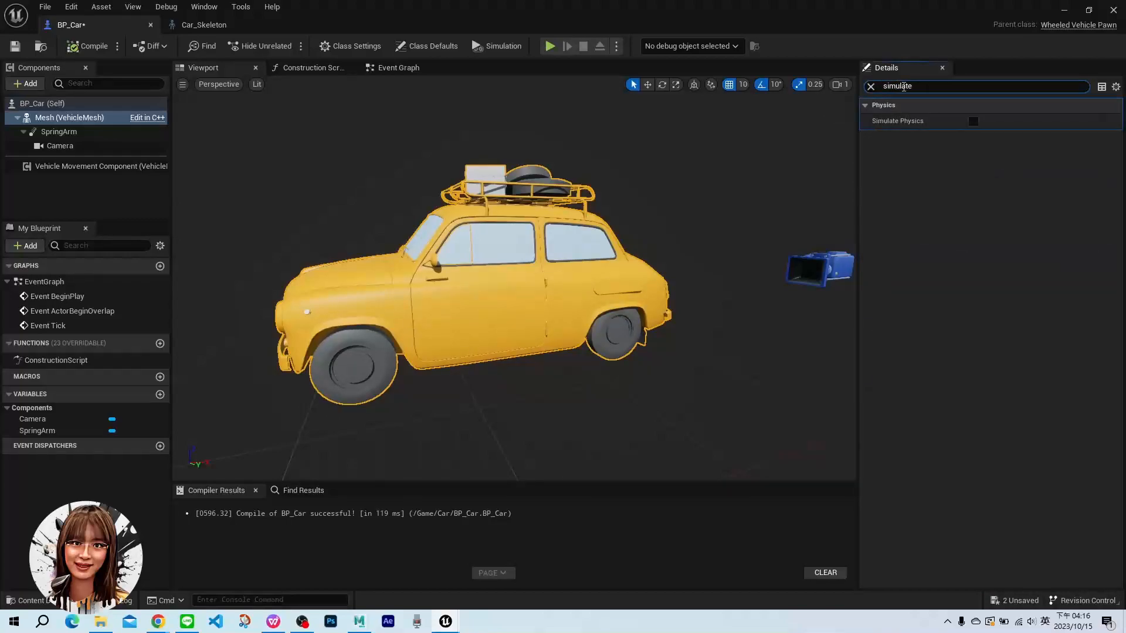
click(973, 122)
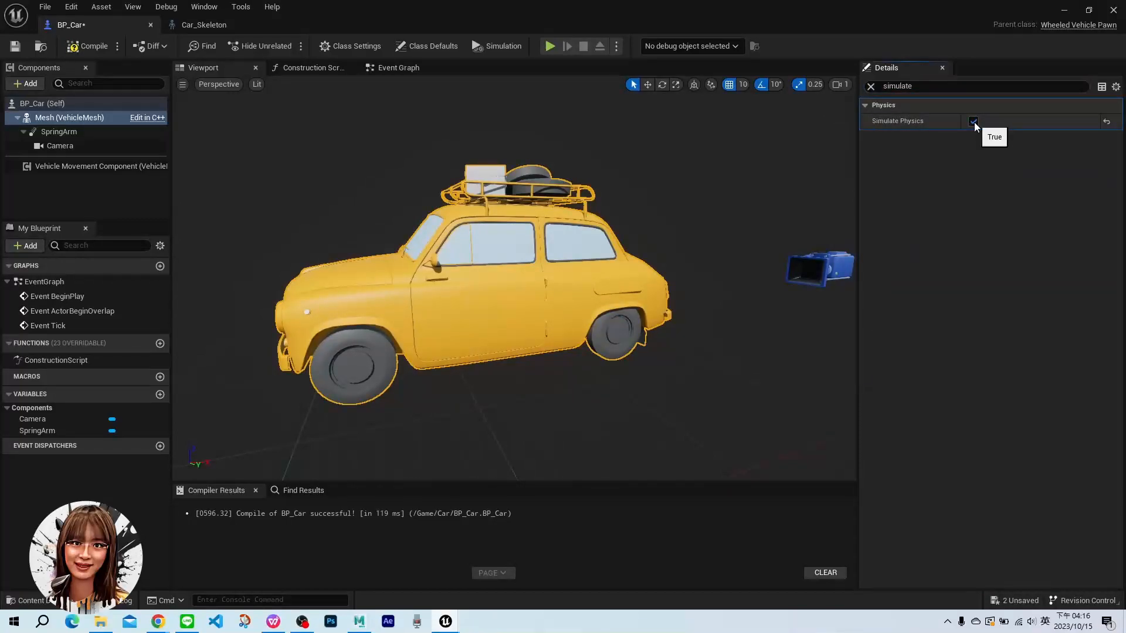
click(94, 52)
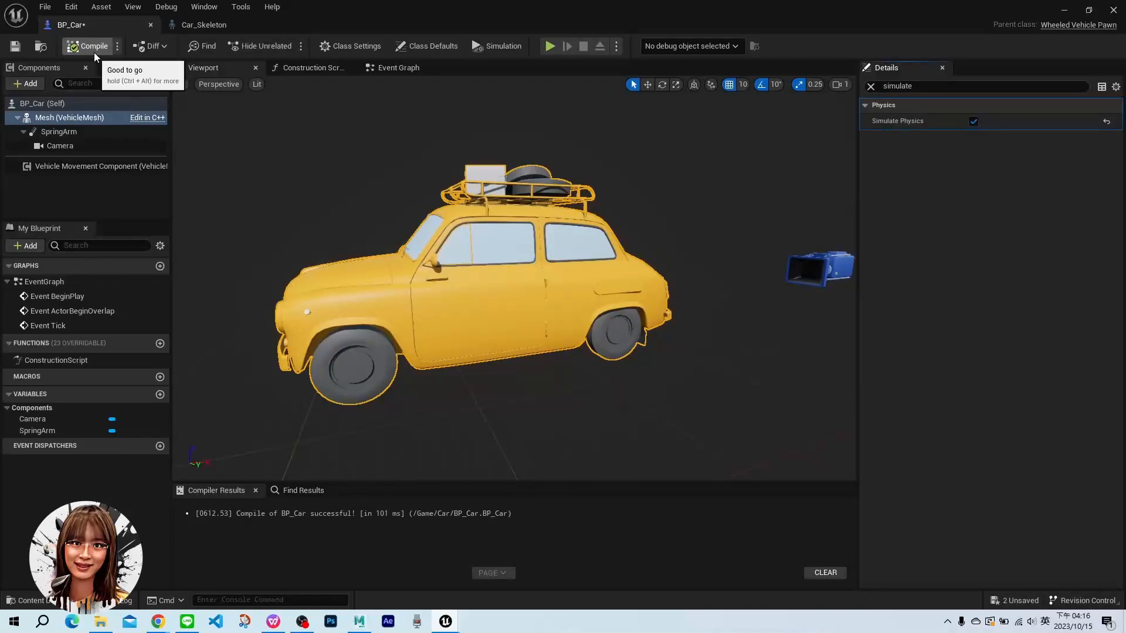
Return to the level editor, play ThirdPersonMap to check which pawn spawns, and stop the session
right_drag(618, 195, 636, 203)
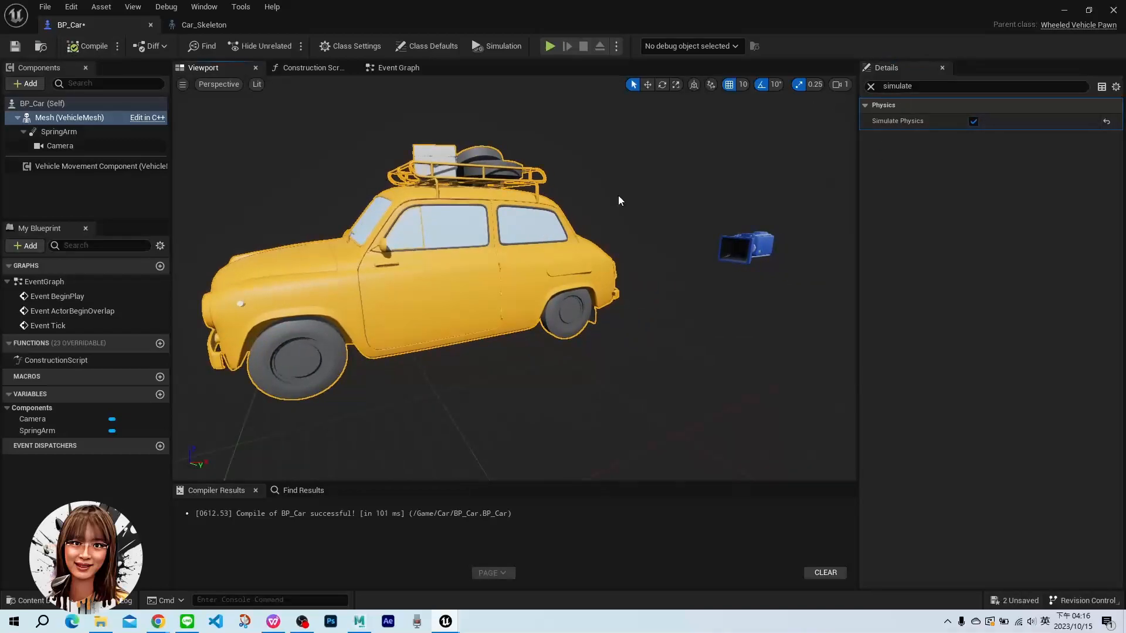
click(1065, 10)
key(alt+p)
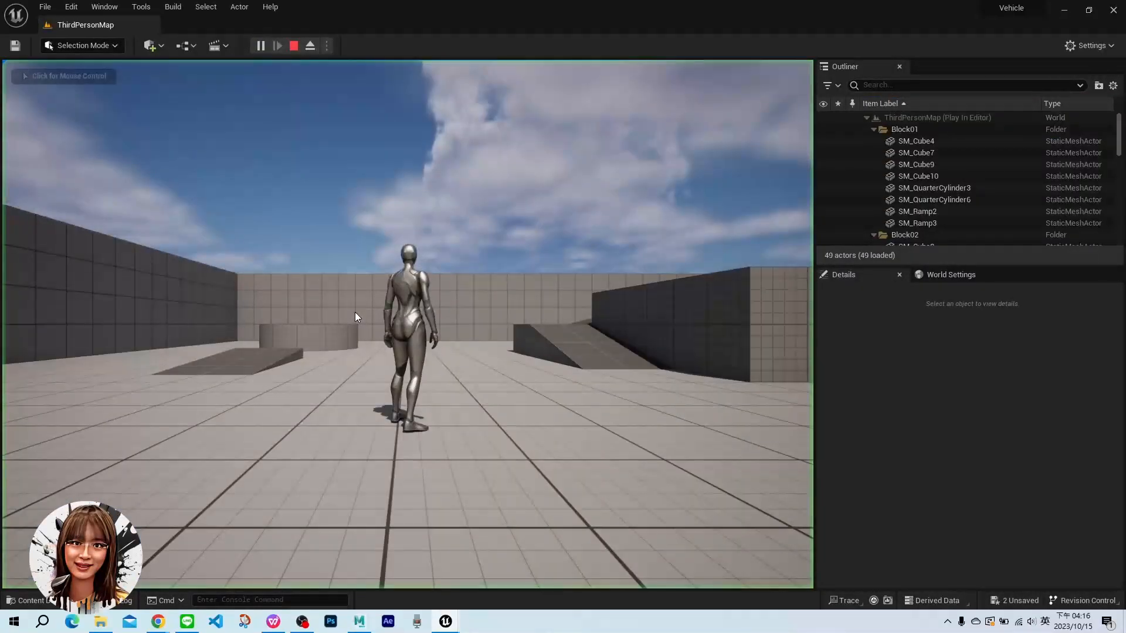
click(293, 45)
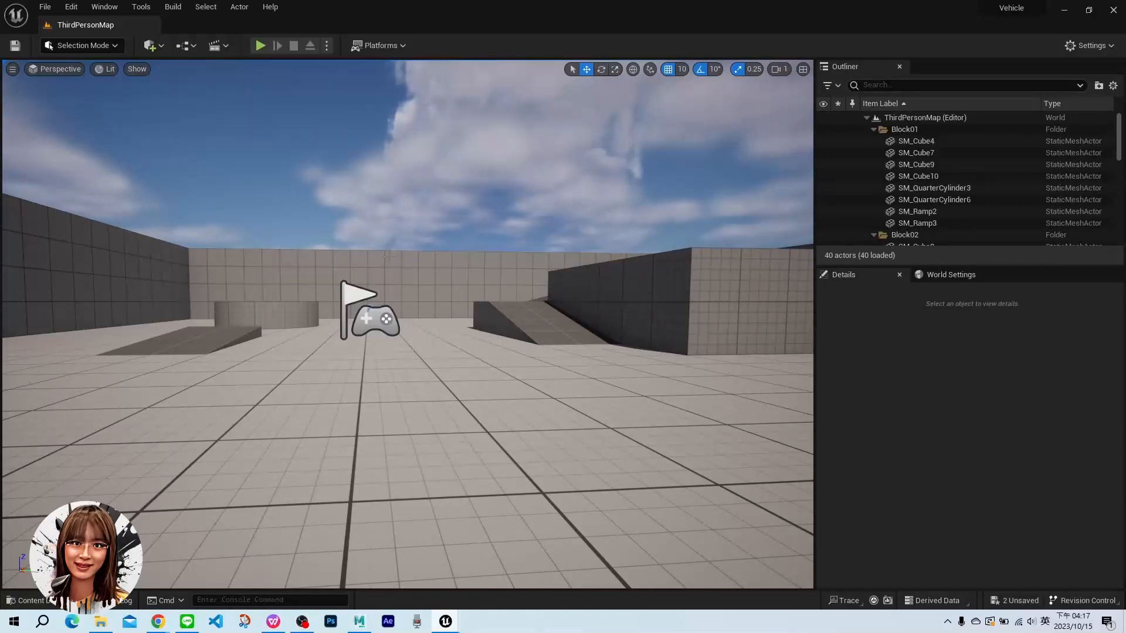
Create a Game Mode Base blueprint named GM_Car in the Car folder
key(ctrl+space)
right_click(470, 551)
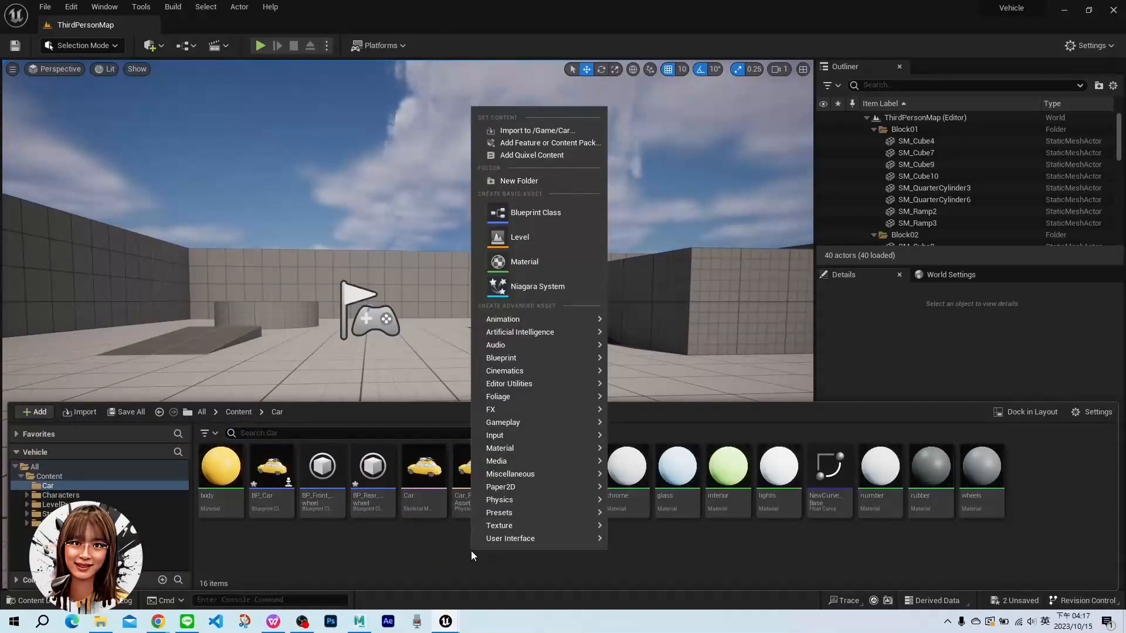
mouse_move(561, 307)
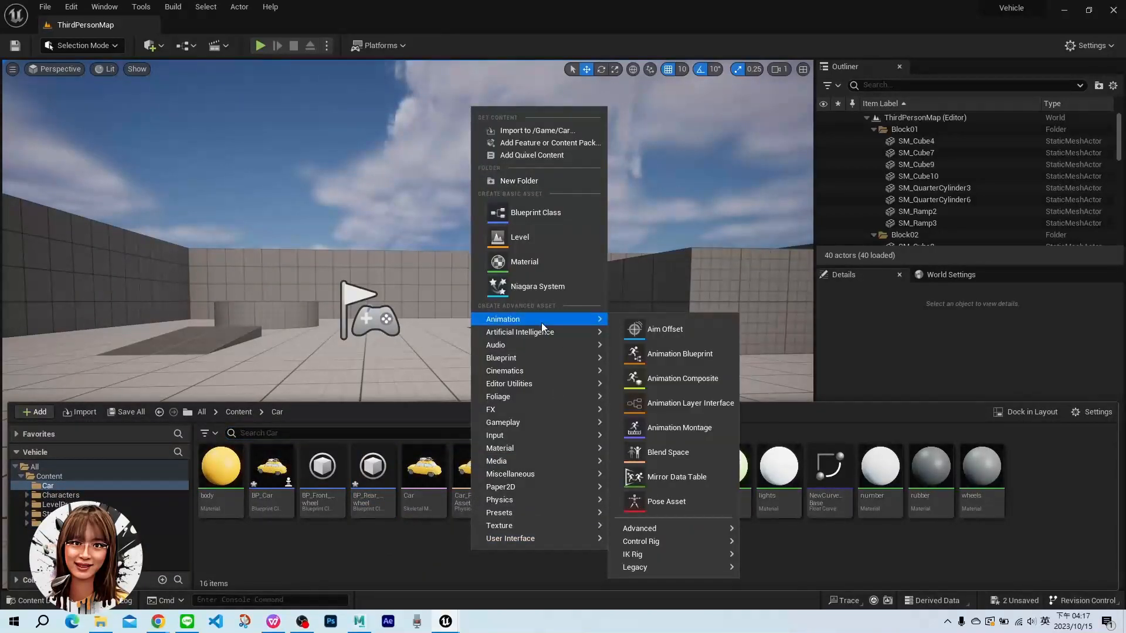
click(512, 217)
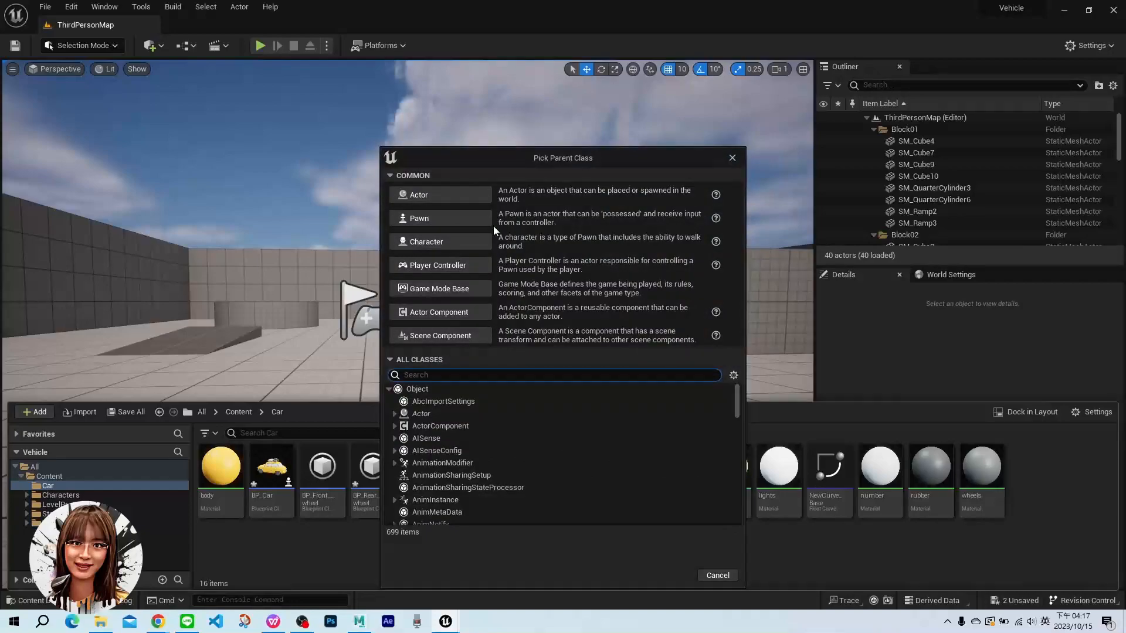
click(457, 287)
text(GM_Car)
key(Return)
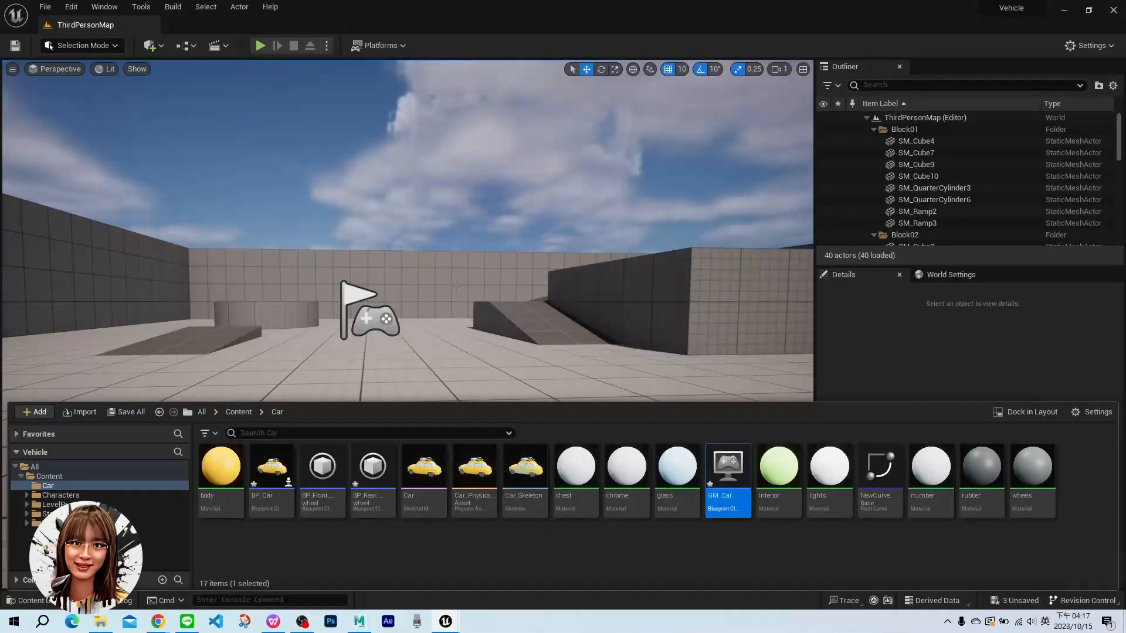
Open GM_Car, set its Default Pawn Class to BP_Car, and compile it
double_click(719, 480)
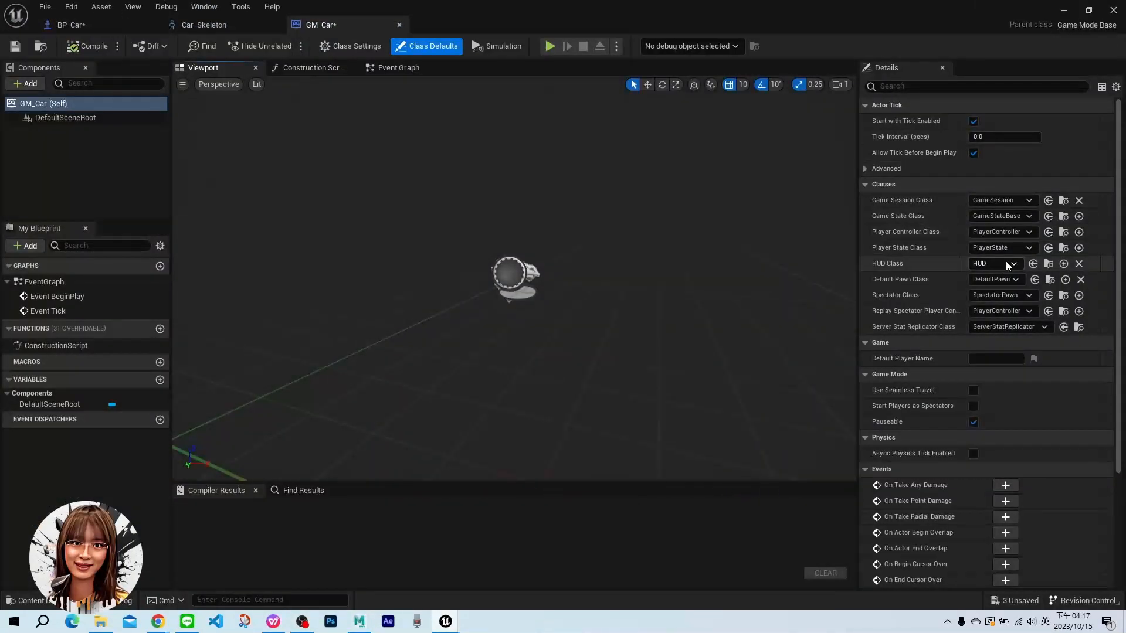
click(1004, 281)
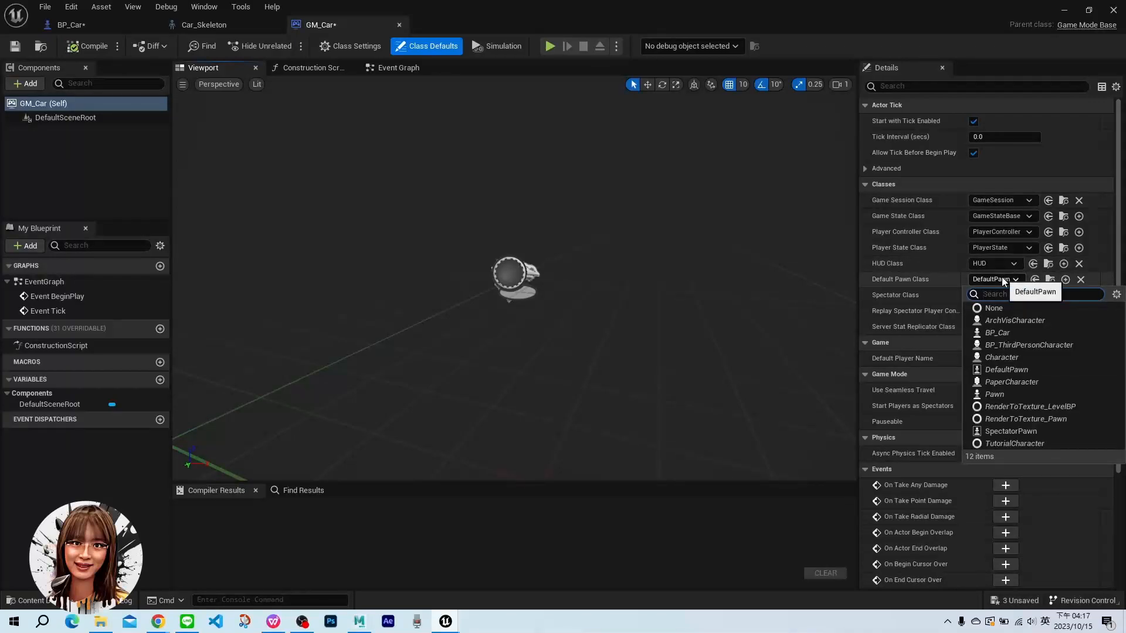
click(998, 332)
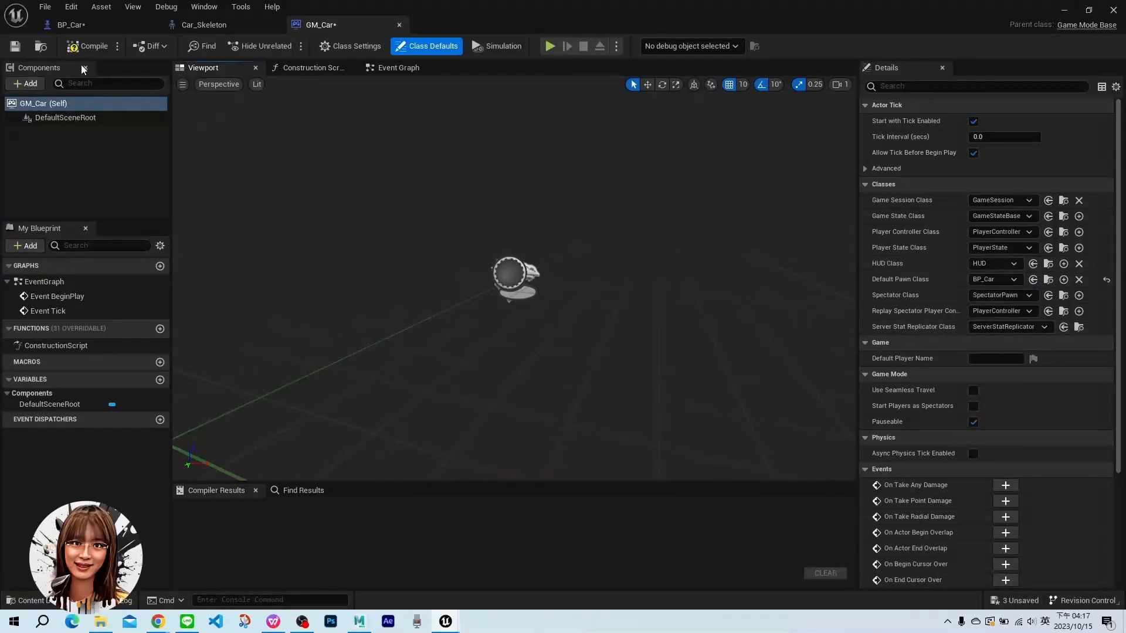
click(86, 46)
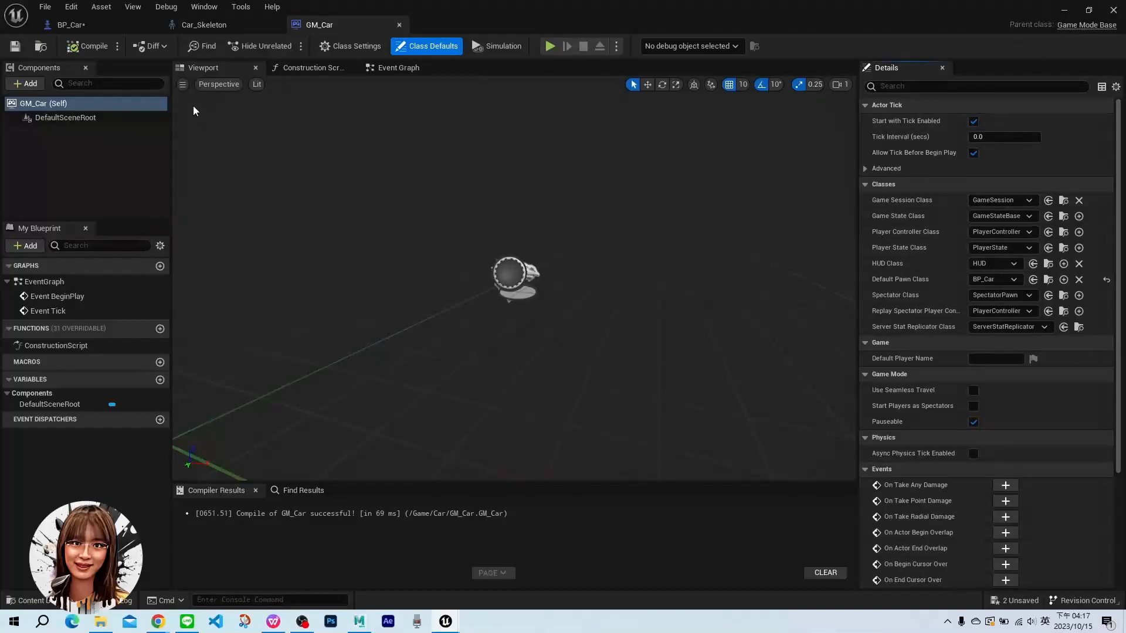
Set ThirdPersonMap's GameMode Override to GM_Car in the World Settings and save the level
click(1064, 11)
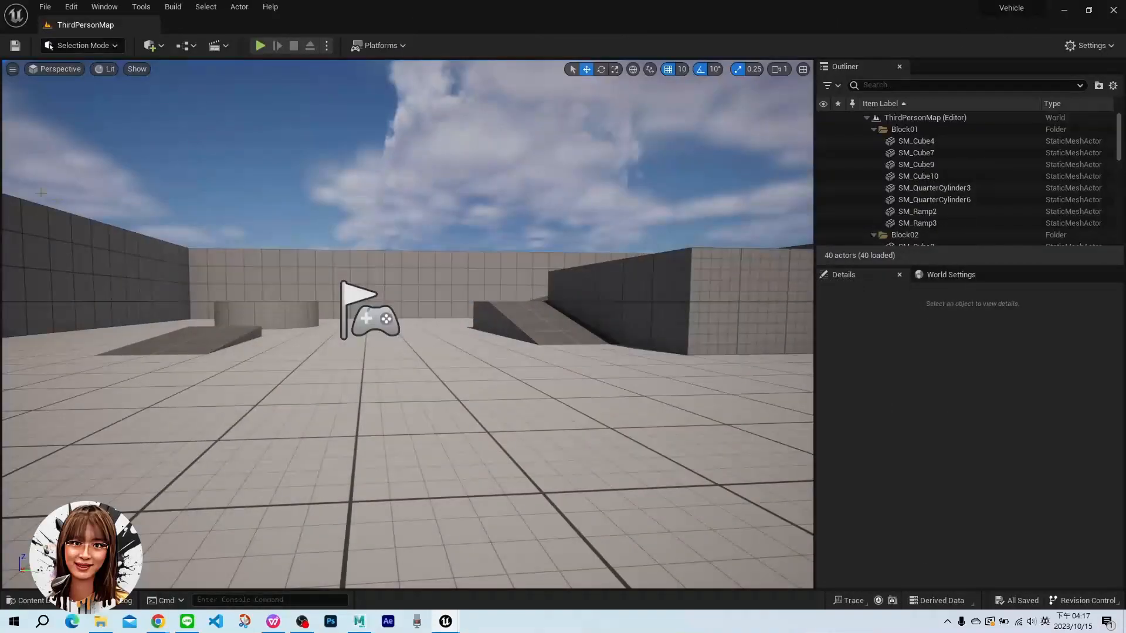
click(115, 5)
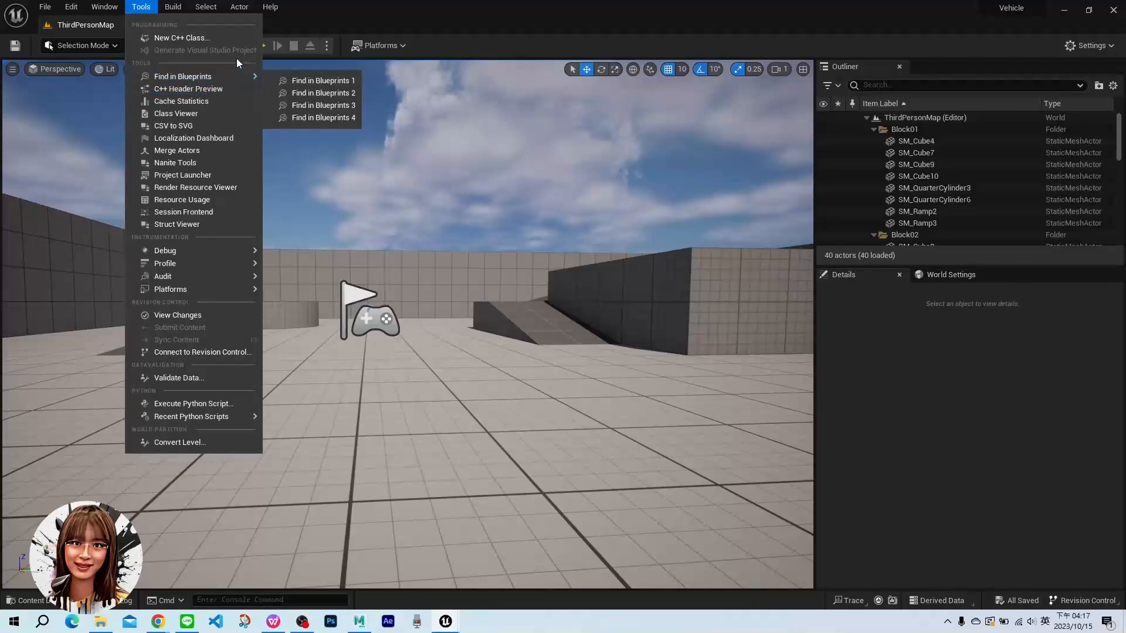
mouse_move(112, 7)
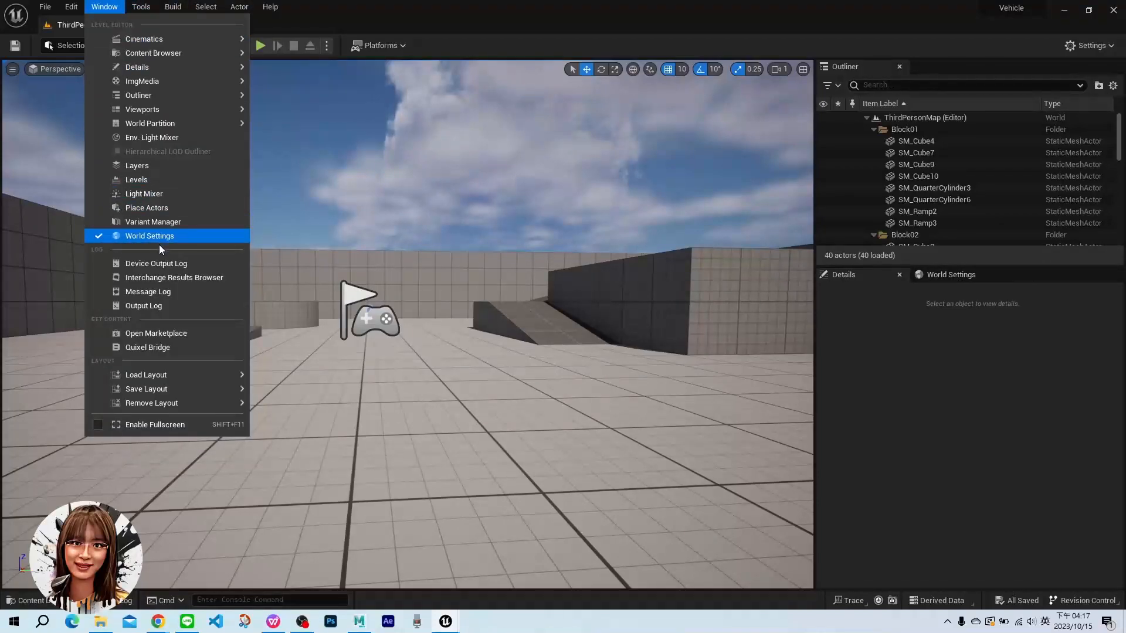
click(942, 274)
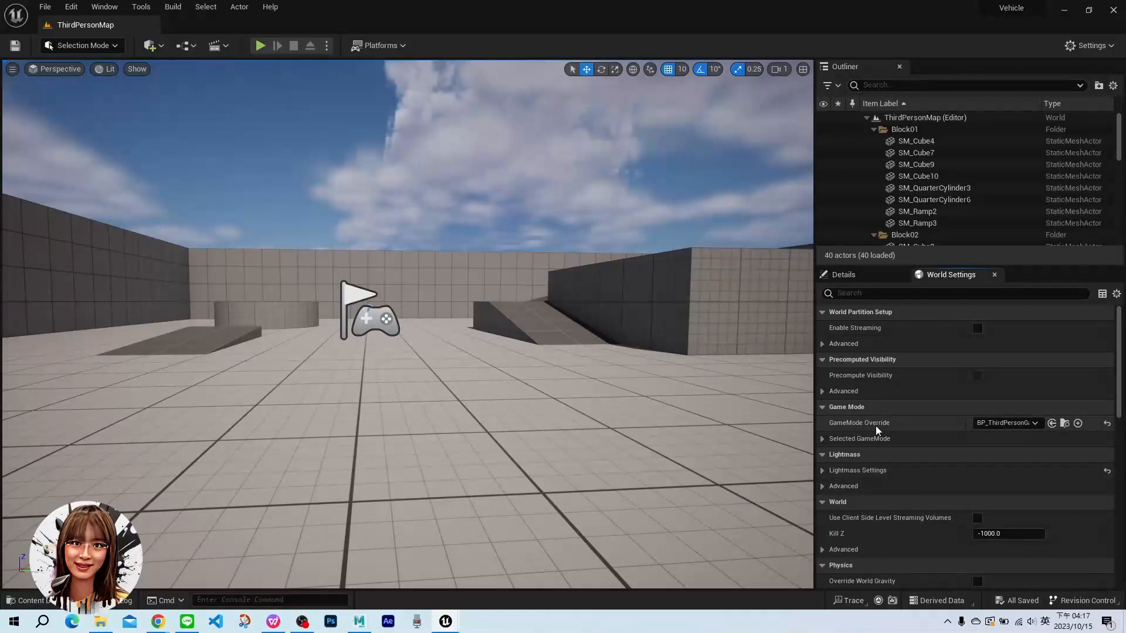
click(1004, 423)
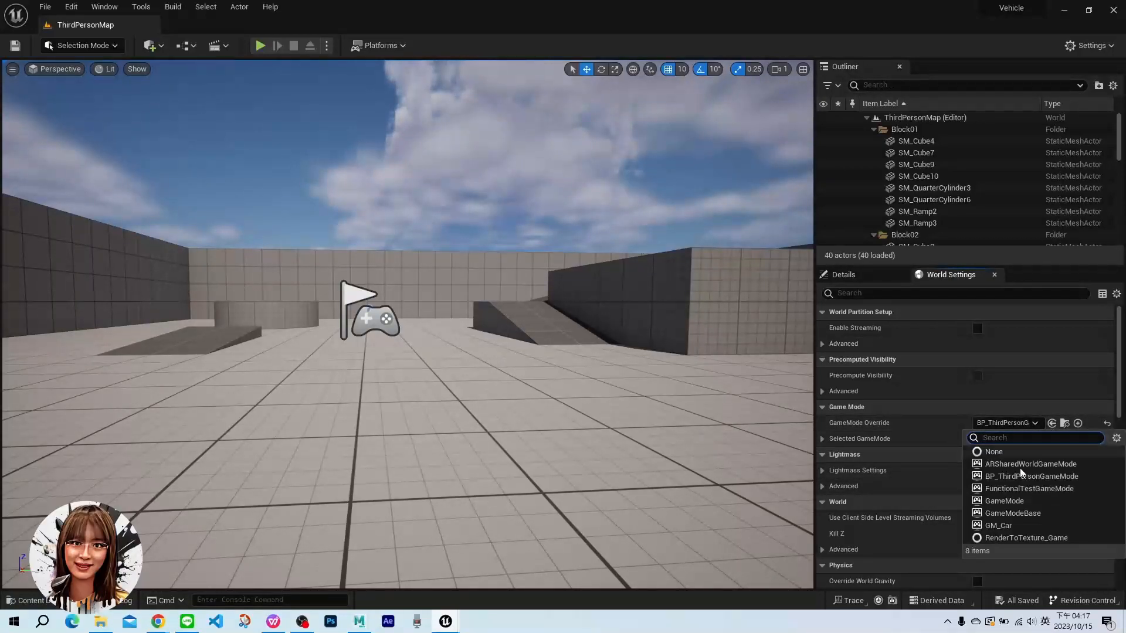
click(1036, 534)
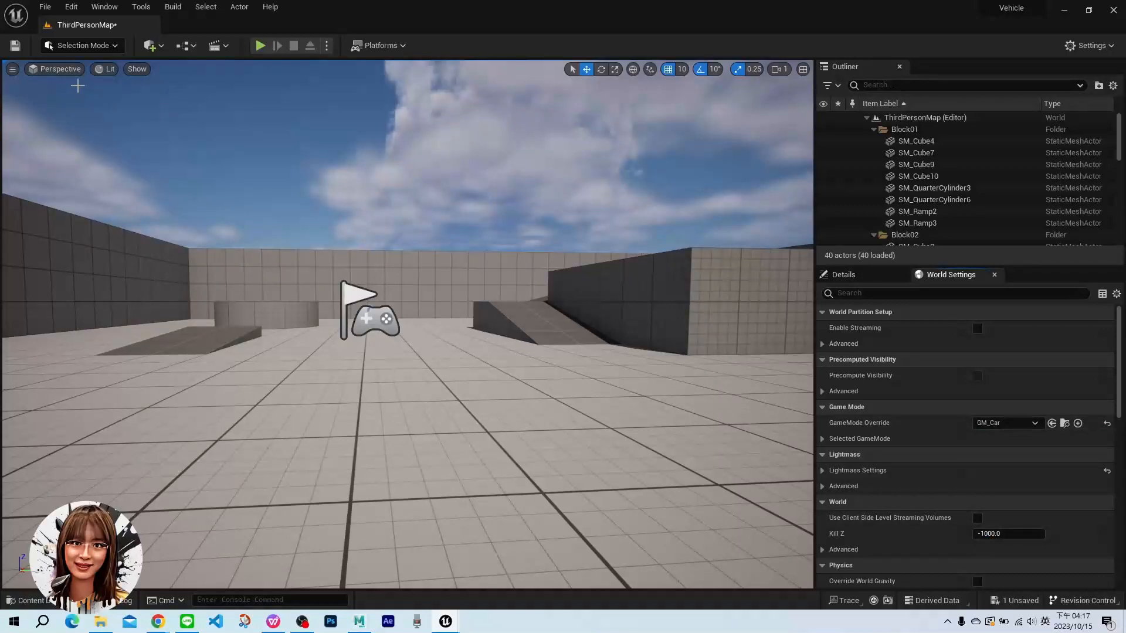
click(15, 46)
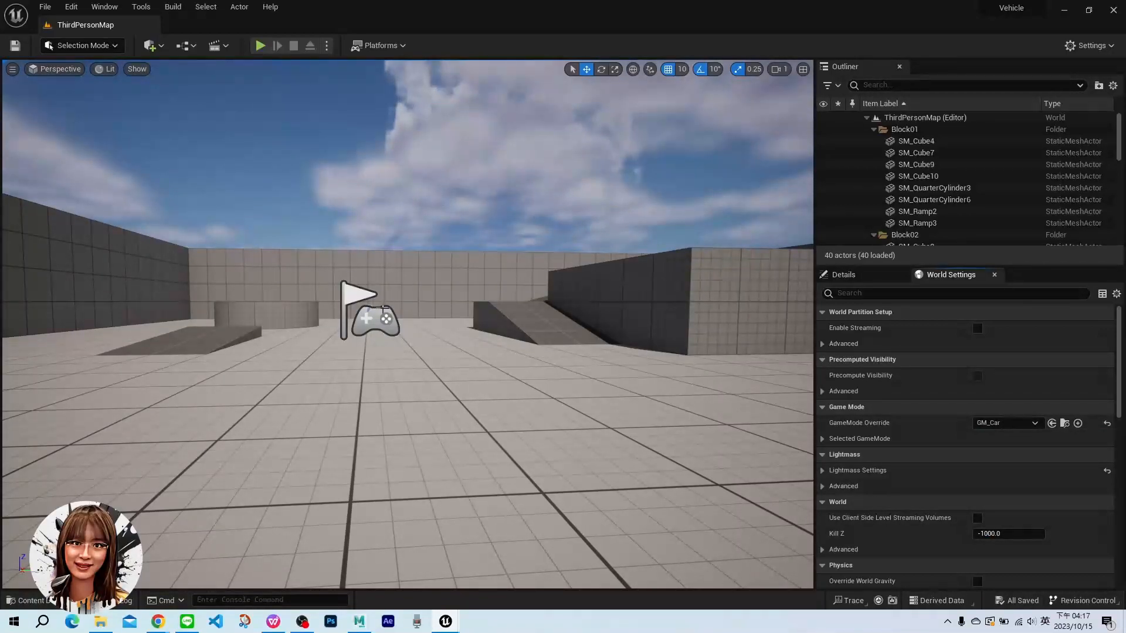
Play the level with the GM_Car game mode to check the car's camera view, and stop the session
key(alt+p)
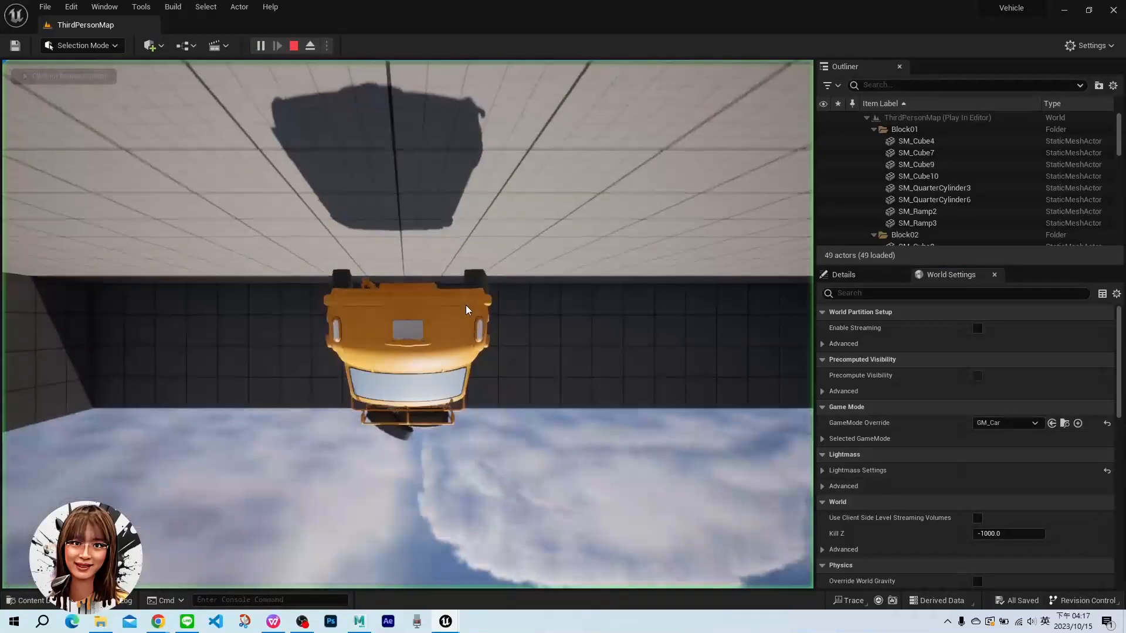
click(496, 302)
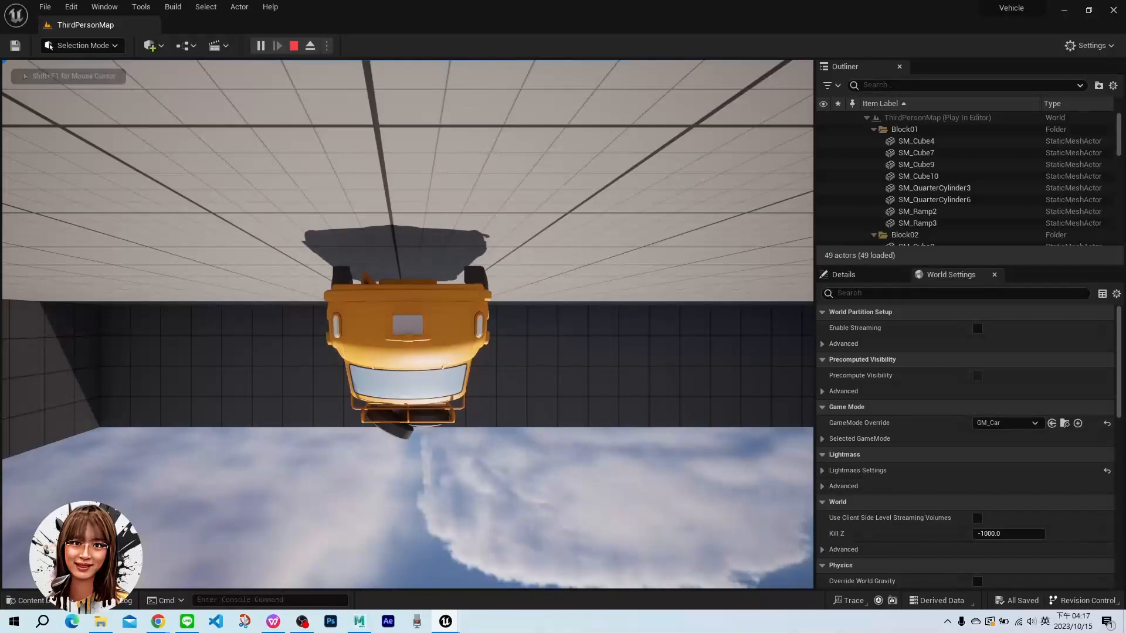
key(Escape)
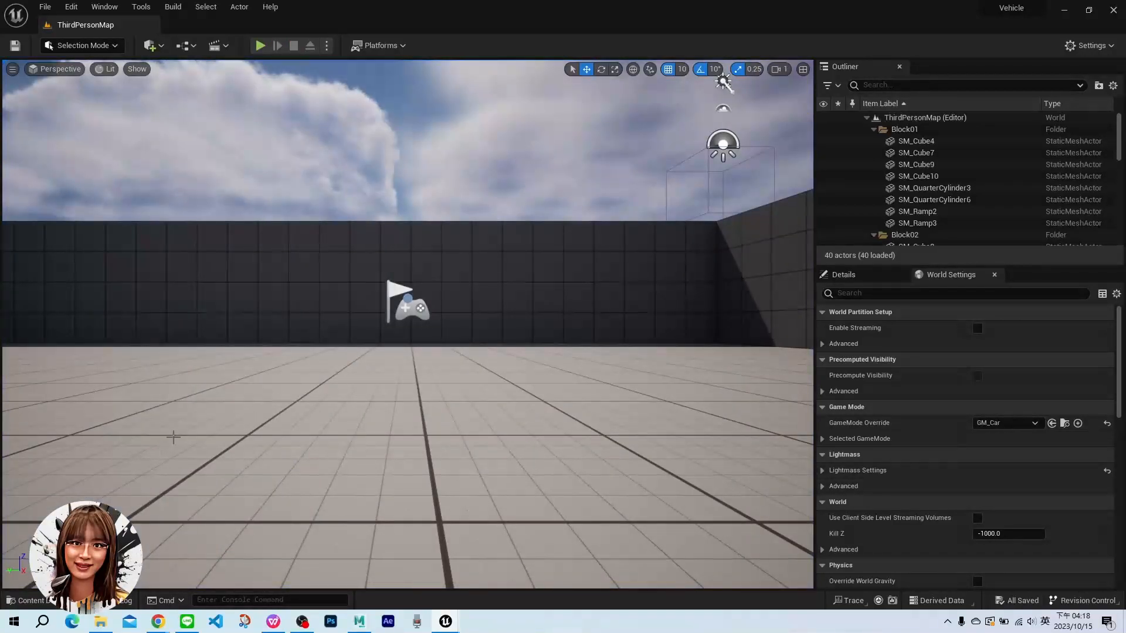
Reopen BP_Car, clear the property filter, and set the SpringArm's Y (pitch) rotation to 0°
key(ctrl+space)
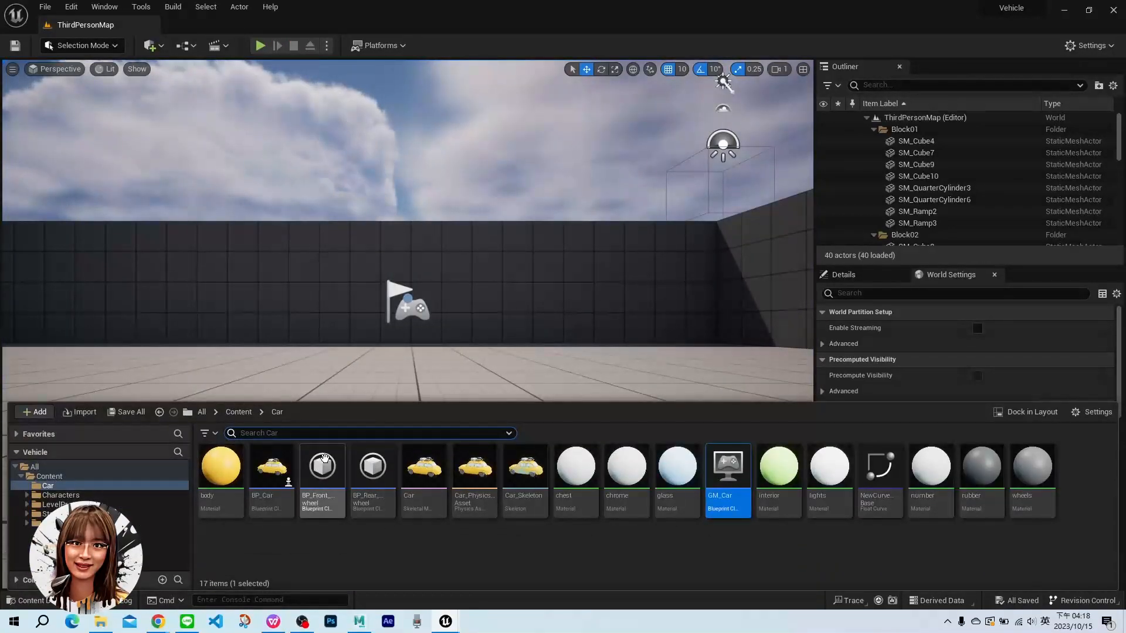
click(280, 464)
double_click(280, 464)
right_drag(514, 278, 410, 279)
alt+drag(410, 278, 817, 264)
click(607, 251)
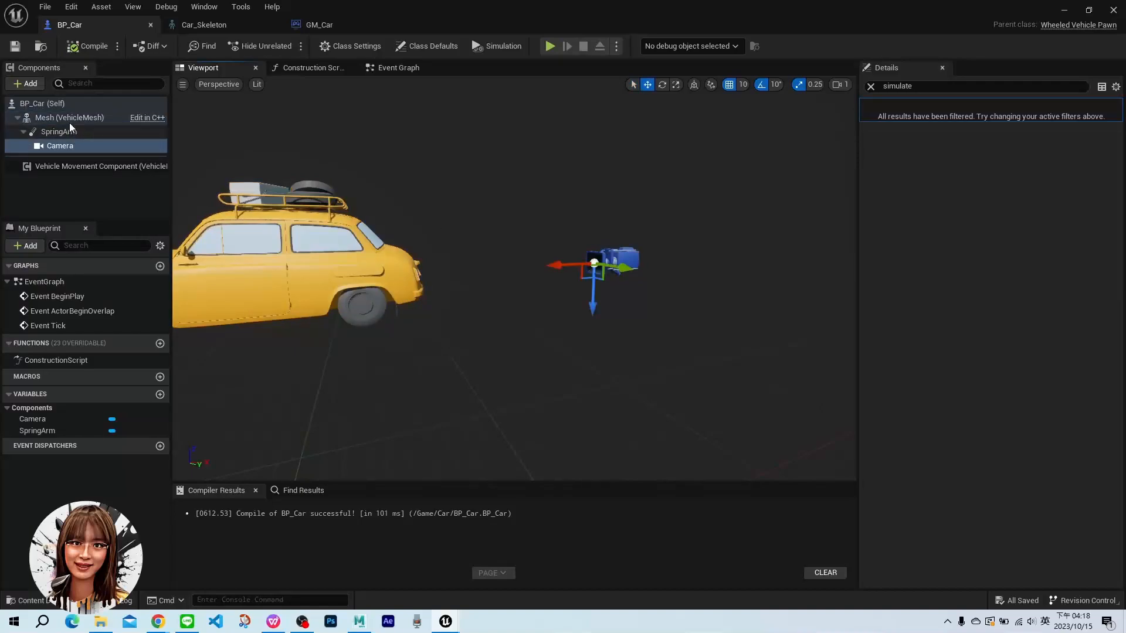
click(64, 131)
click(871, 86)
middle_drag(264, 193, 381, 180)
click(1027, 217)
text(0)
key(Return)
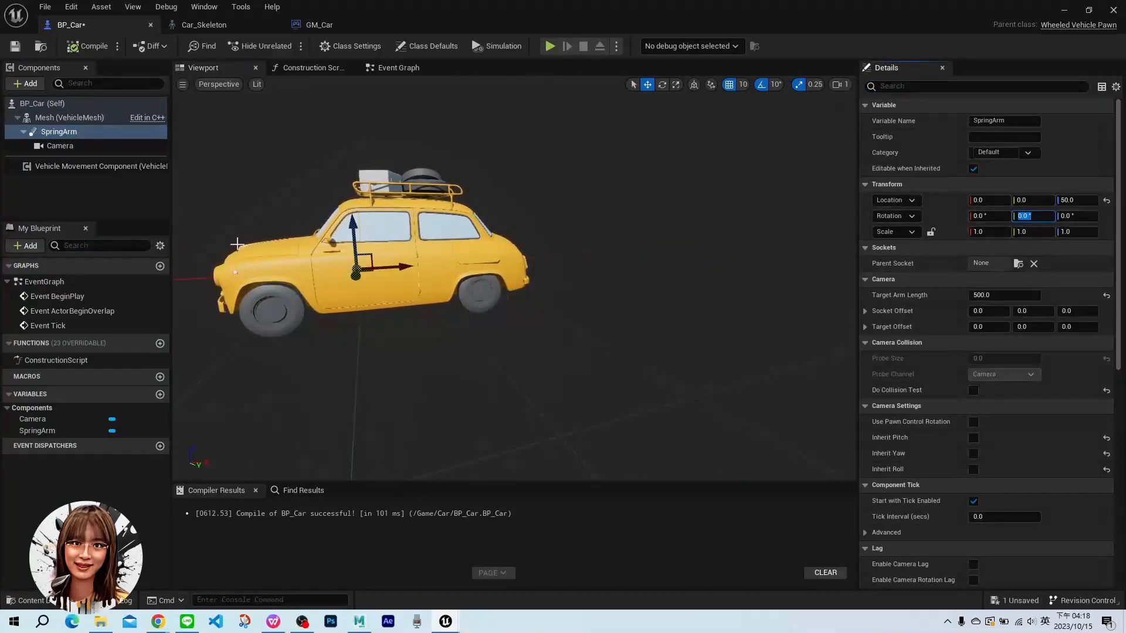
Try setting the Camera component's Y (pitch) rotation to 180° to turn it around
middle_drag(328, 234, 399, 233)
click(45, 145)
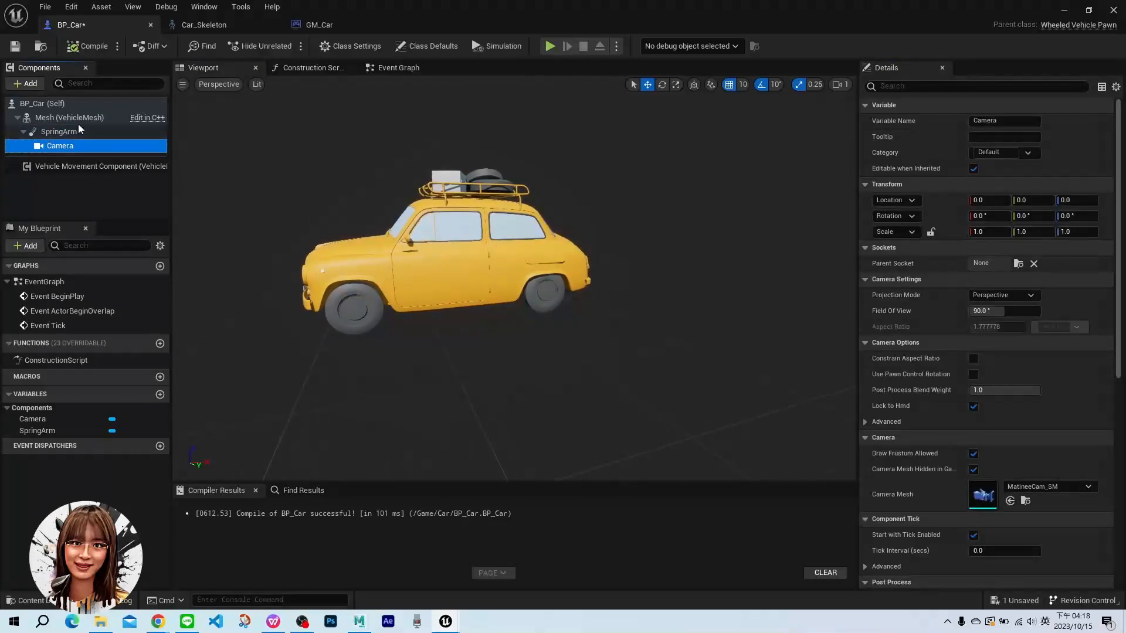
click(86, 129)
scroll(491, 346, down, 3)
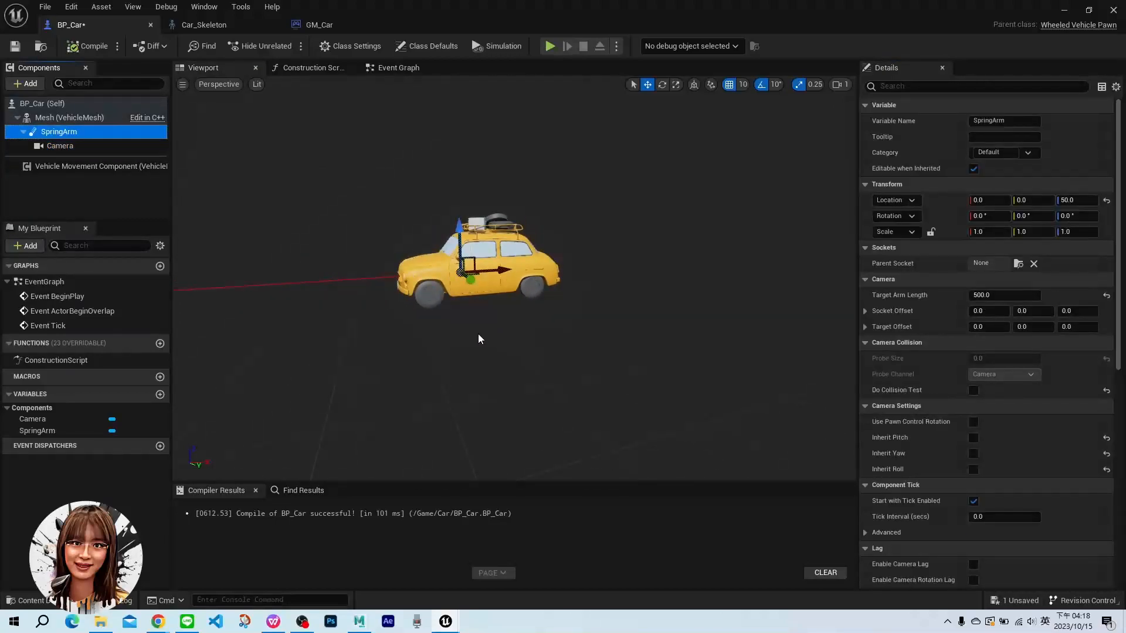
scroll(411, 326, down, 2)
click(62, 146)
click(1029, 216)
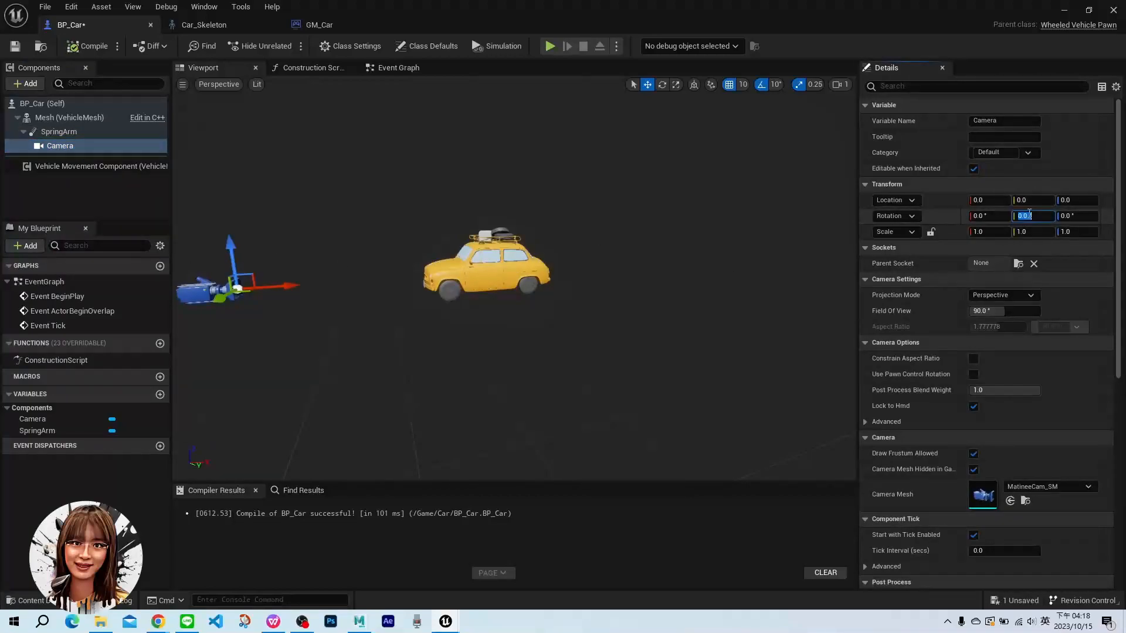
text(180)
key(Return)
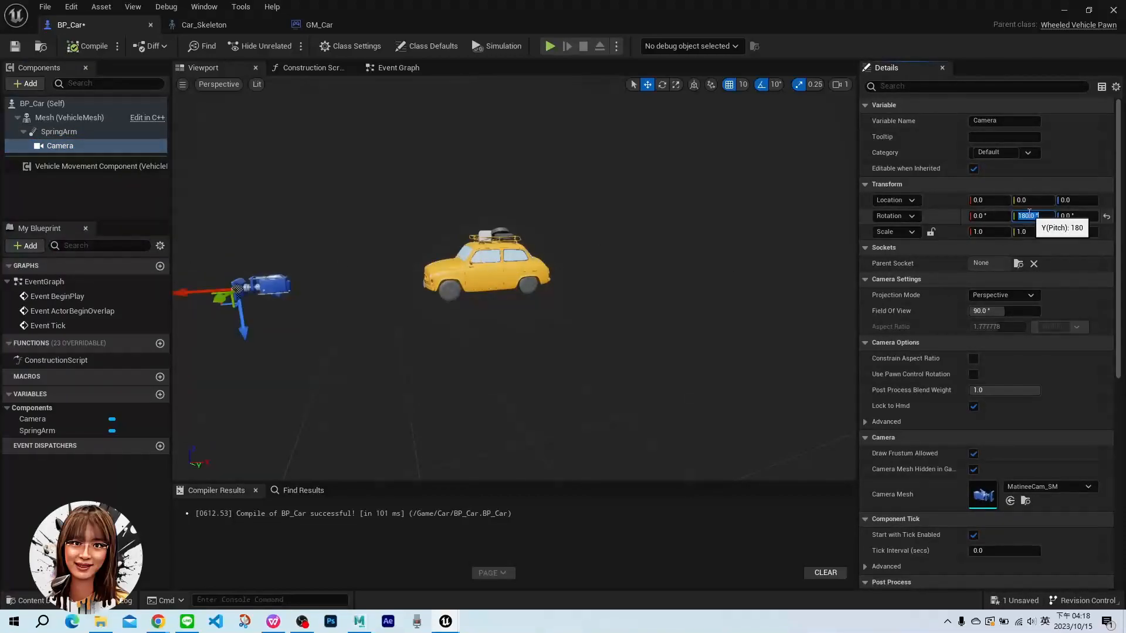
Set the SpringArm's Z (yaw) rotation to -180° to place the camera behind the car, and compile and save BP_Car
click(58, 130)
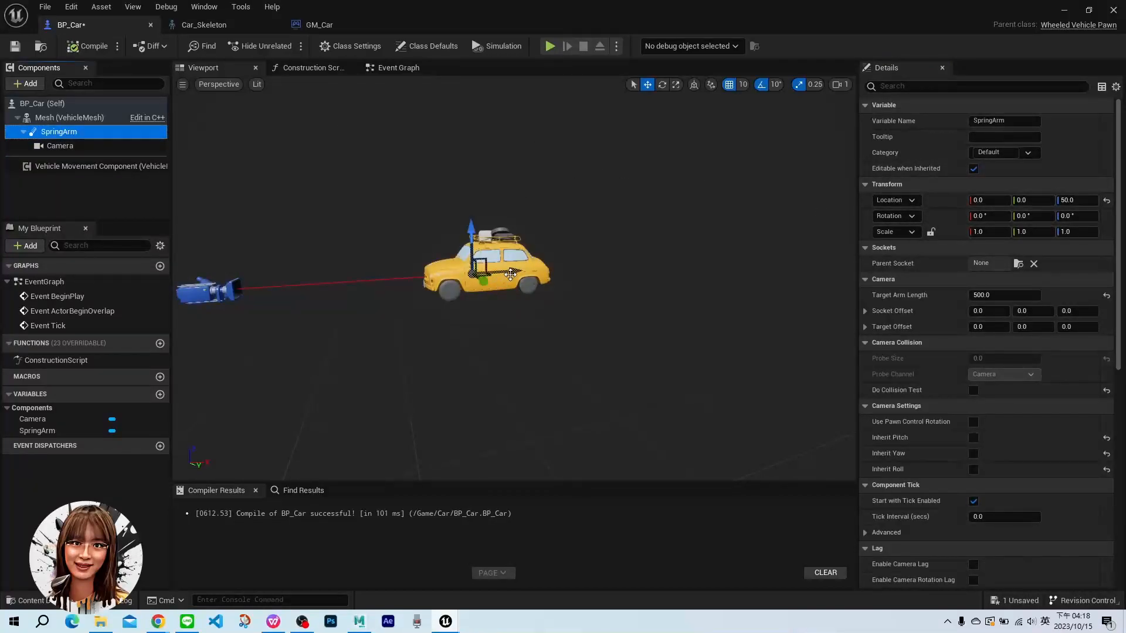
click(668, 86)
drag(415, 282, 413, 222)
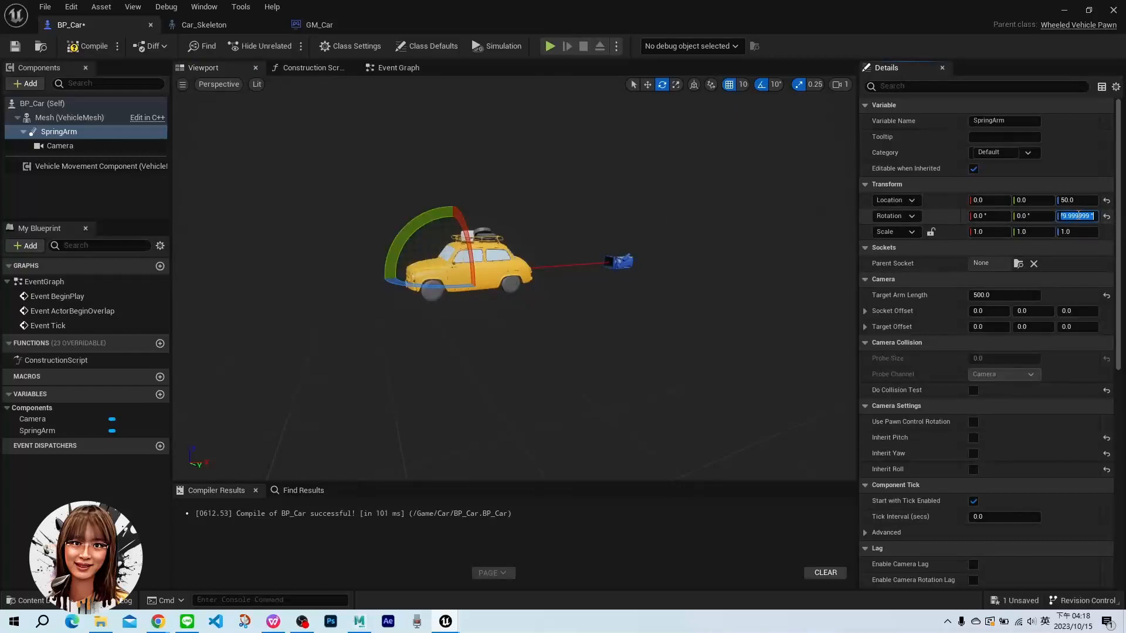
text(-180)
key(Return)
key(F7)
key(ctrl+s)
Play ThirdPersonMap to check the follow camera's view of the car, and stop the session
click(1064, 9)
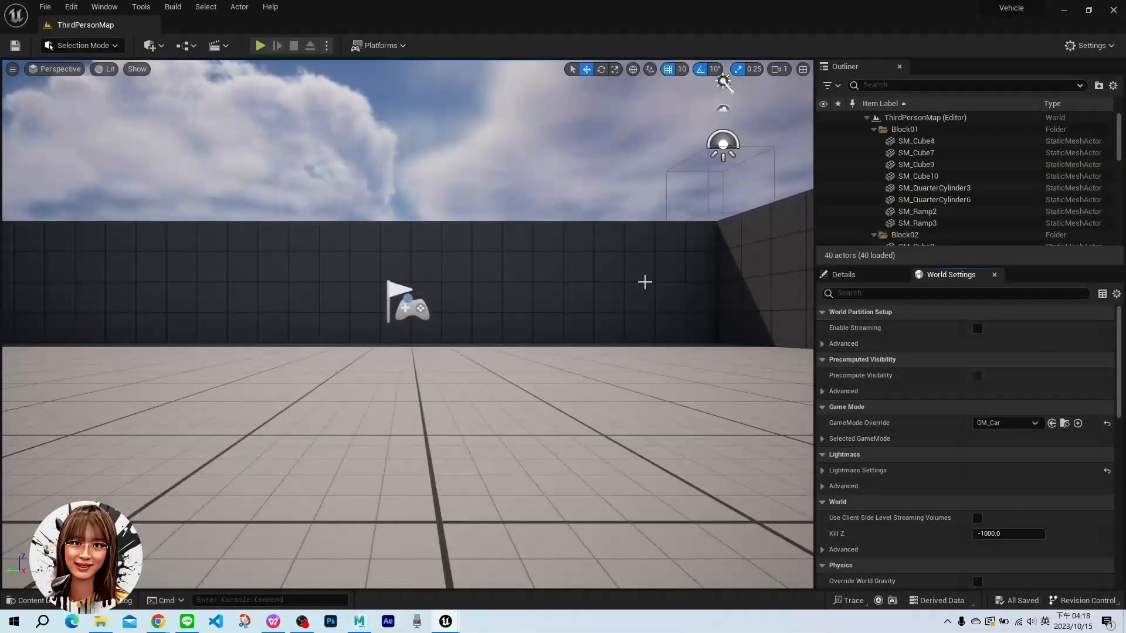
key(alt+p)
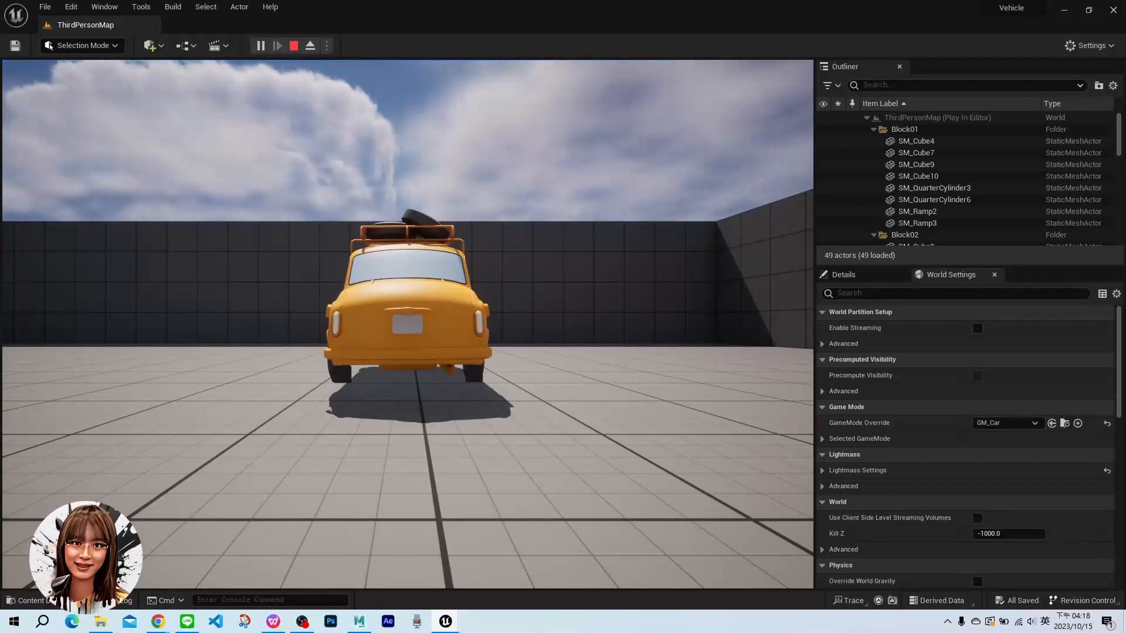
key(Escape)
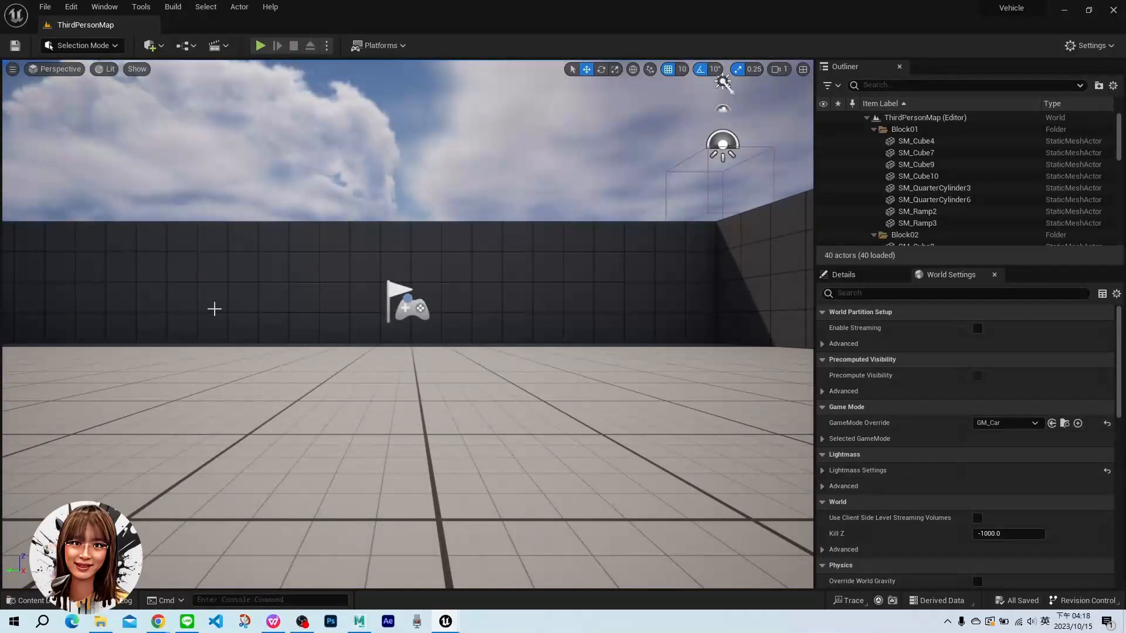
Open Car_PhysicsAsset from the Content/Car folder
right_drag(484, 238, 538, 310)
key(ctrl+space)
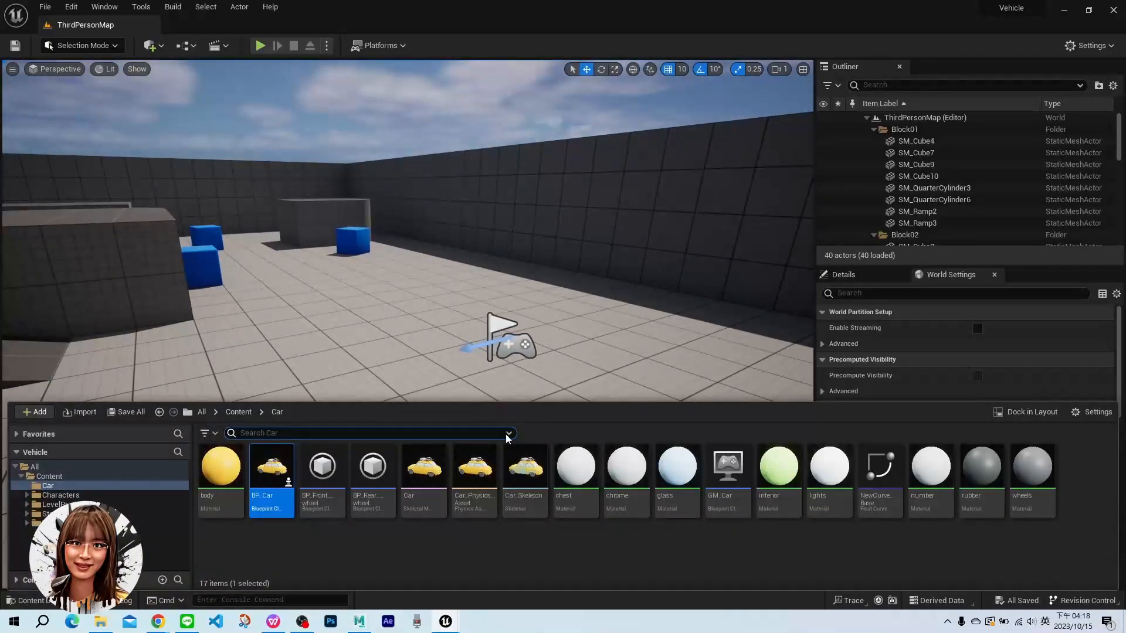
double_click(481, 480)
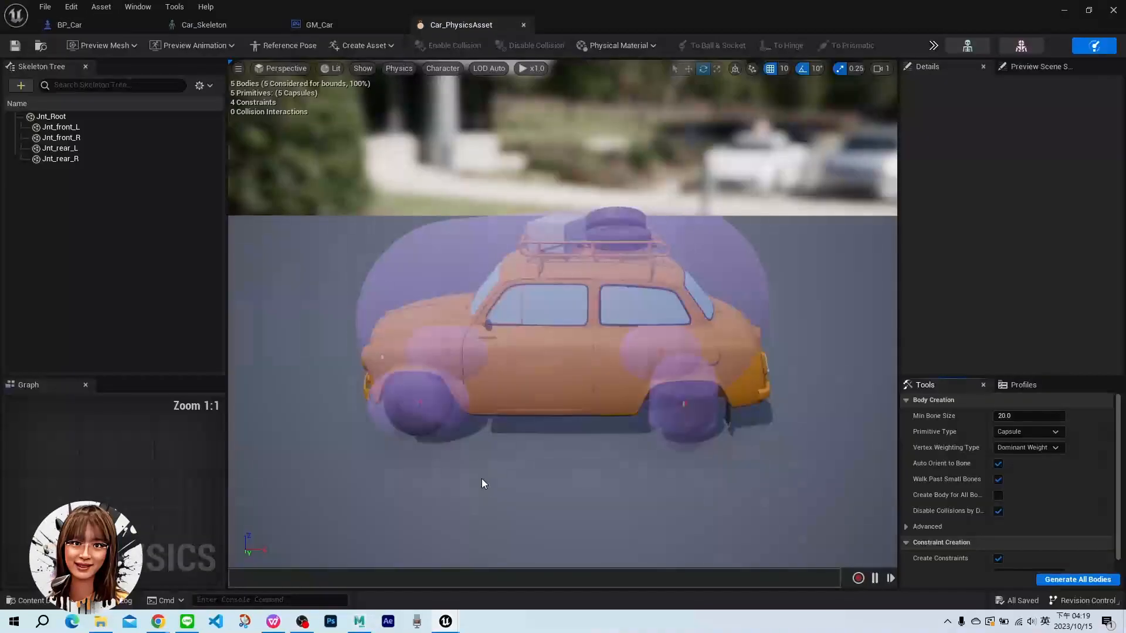
Examine how the capsule collision bodies fit the car's body and wheels from several angles
middle_drag(481, 478, 481, 546)
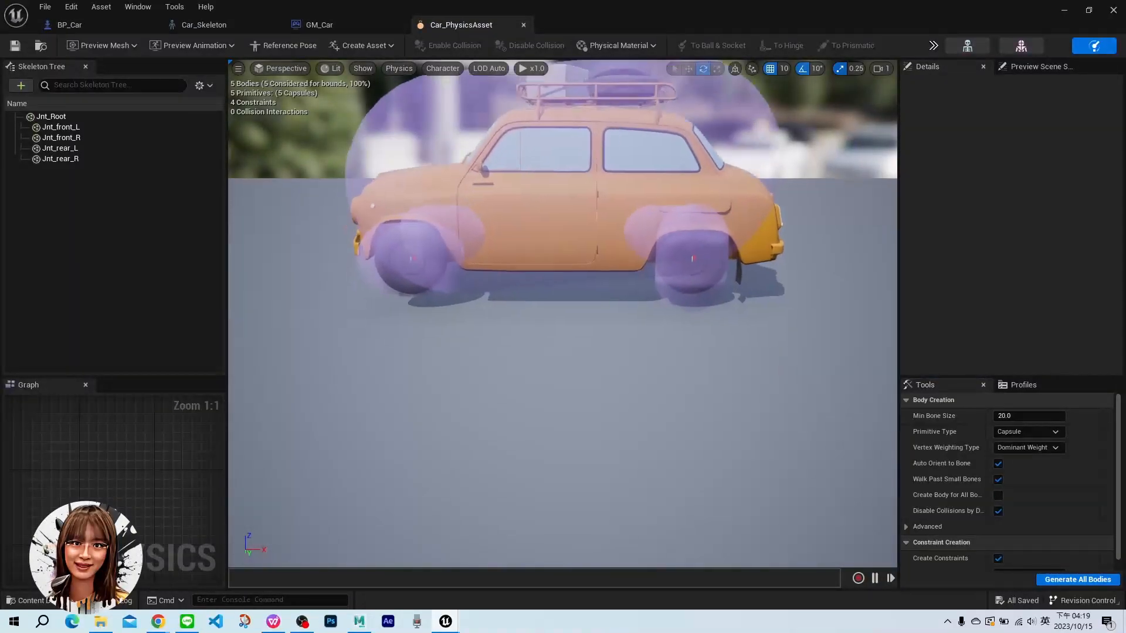
right_drag(481, 478, 531, 455)
key(a)
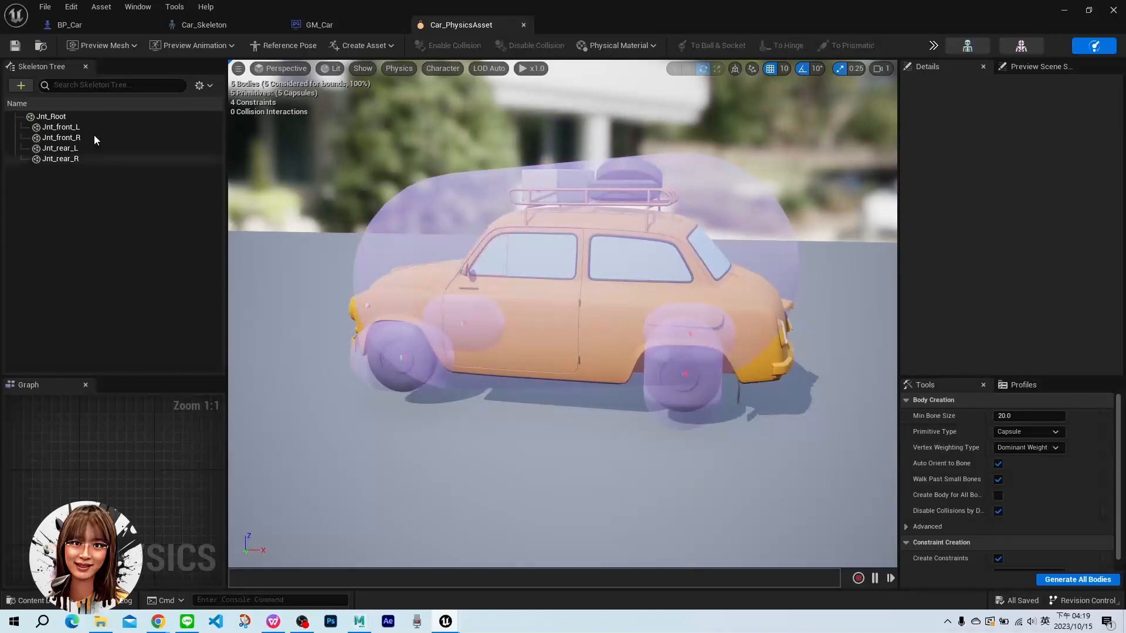
key(d)
right_drag(774, 403, 709, 411)
key(a)
key(d)
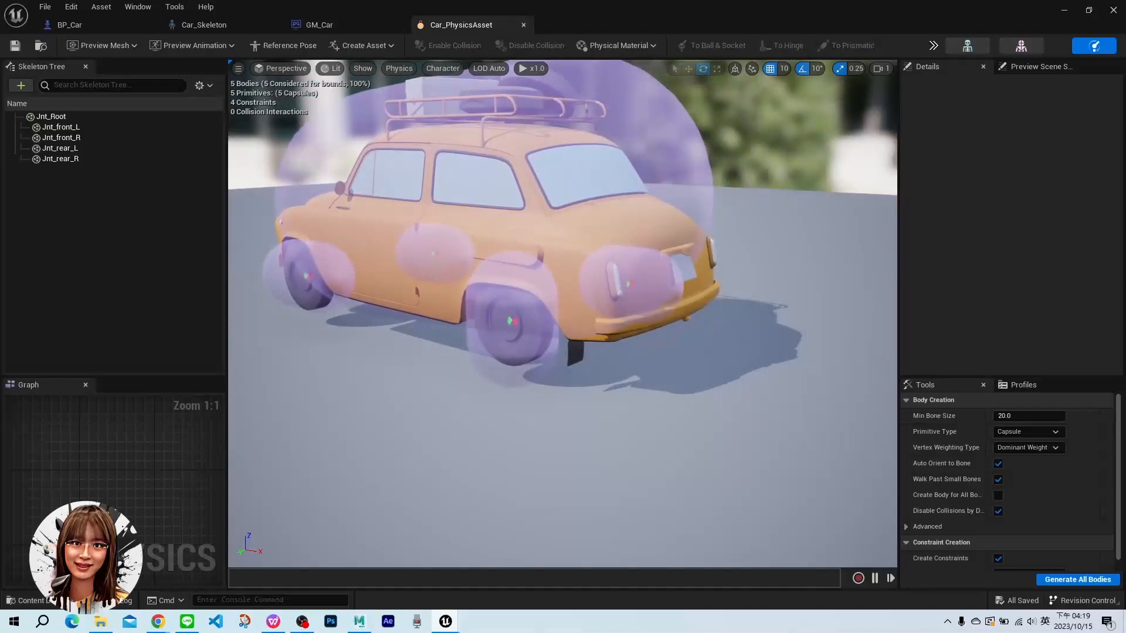
key(ctrl+space)
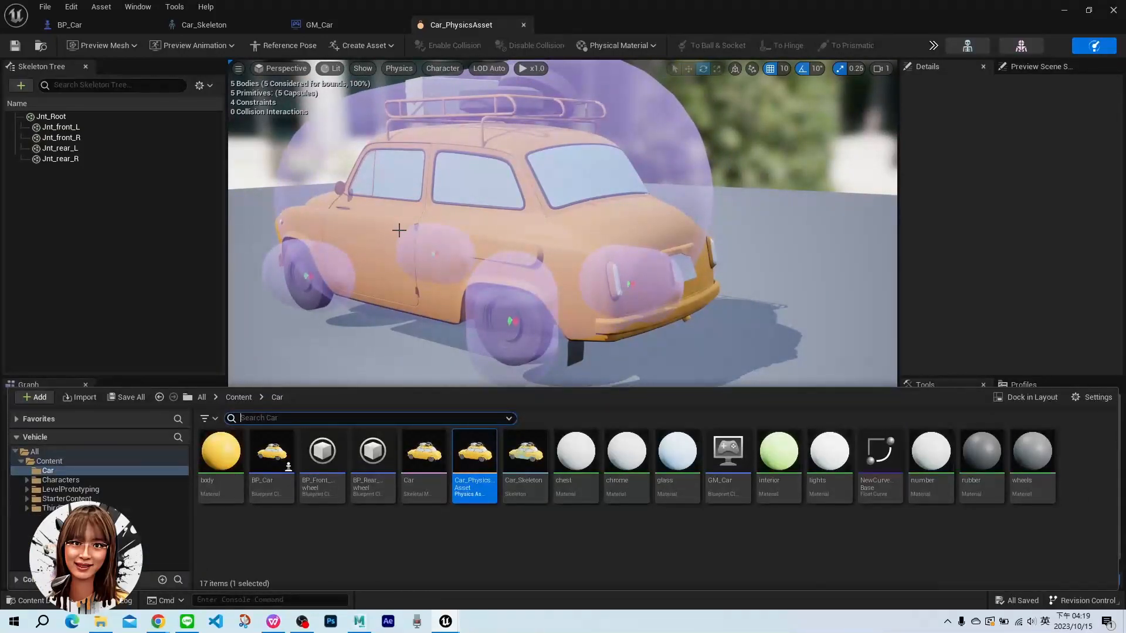
right_drag(399, 231, 408, 235)
Show all bones in the physics asset's skeleton tree
click(68, 159)
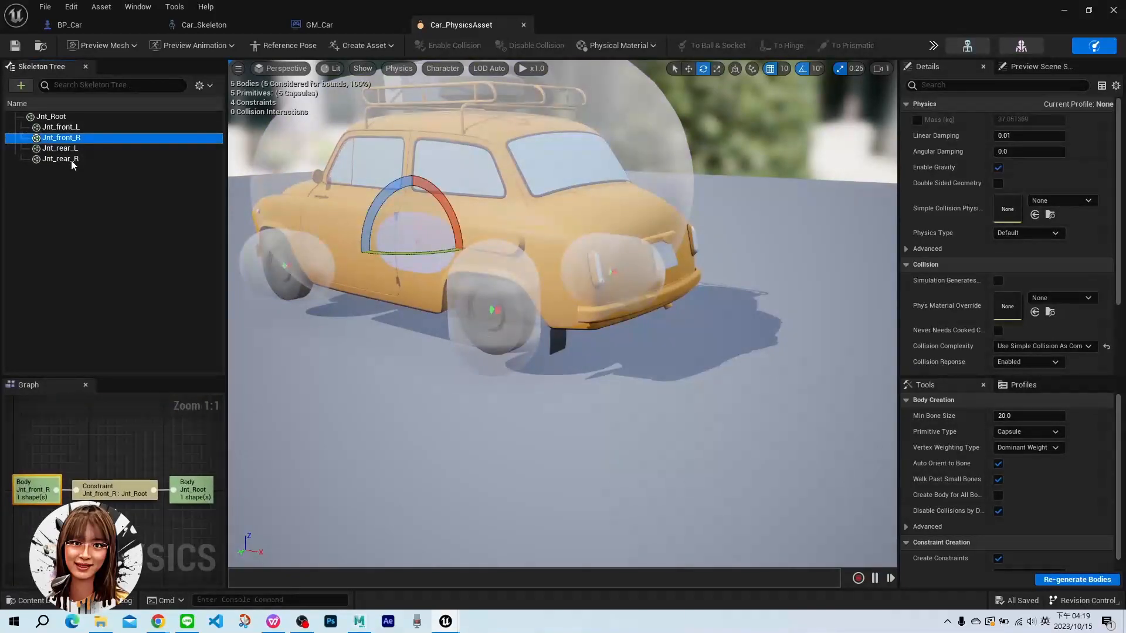
shift+click(60, 127)
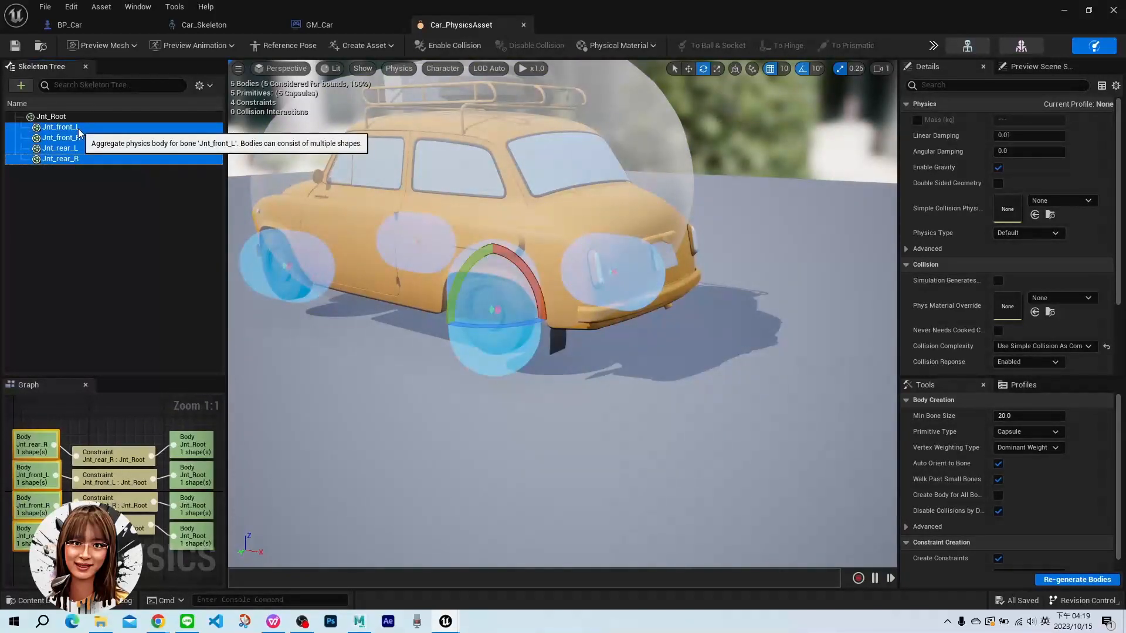
click(200, 85)
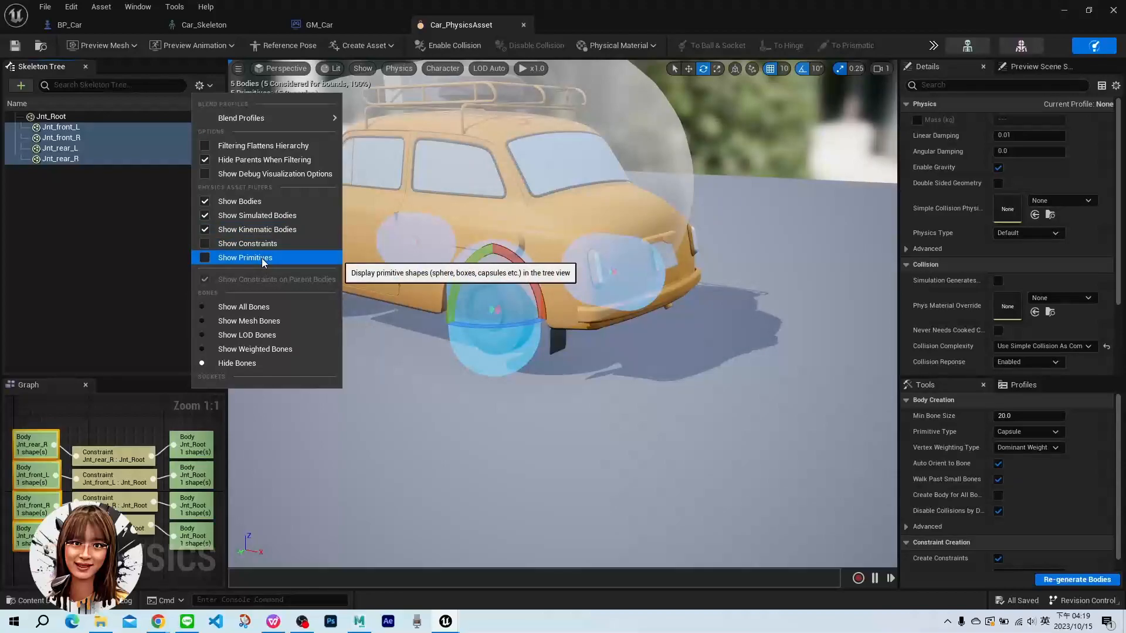
click(252, 309)
Delete the existing physics bodies of all four wheel joints and of Jnt_Root
click(87, 227)
ctrl+click(77, 207)
ctrl+click(76, 185)
ctrl+click(80, 163)
right_drag(500, 323, 540, 323)
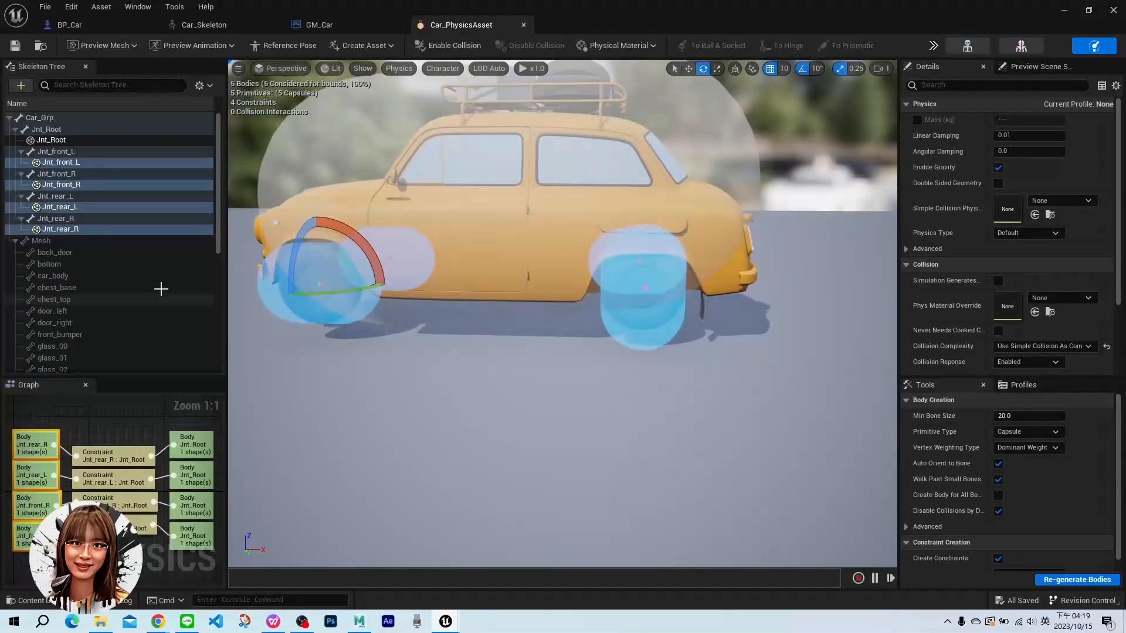
click(73, 230)
ctrl+click(69, 208)
ctrl+click(69, 185)
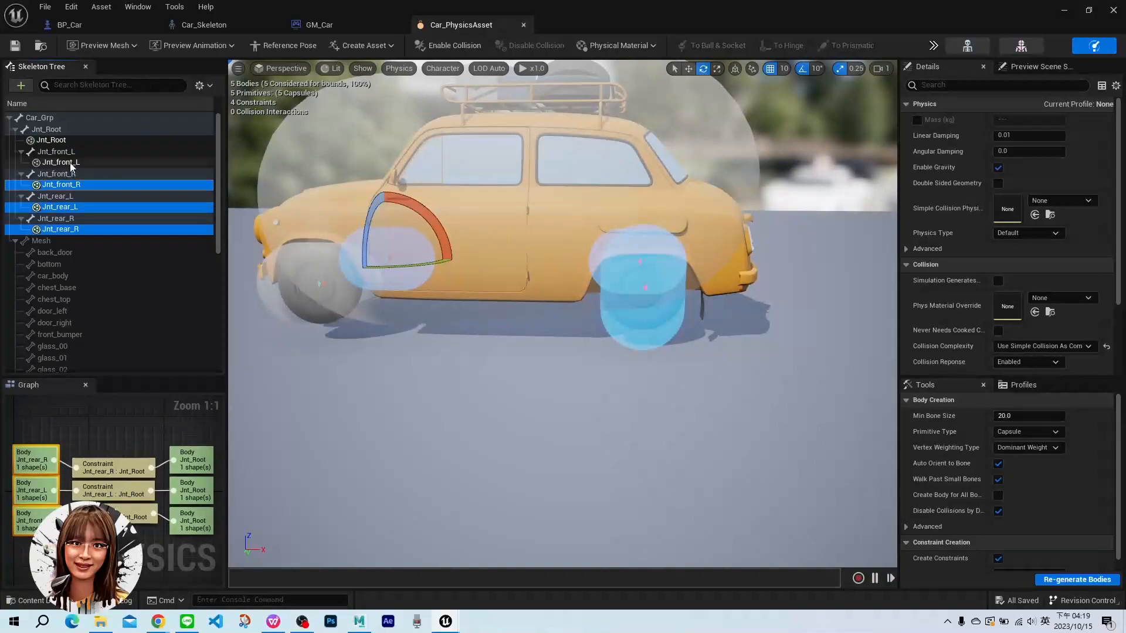
ctrl+click(70, 164)
key(Delete)
click(168, 142)
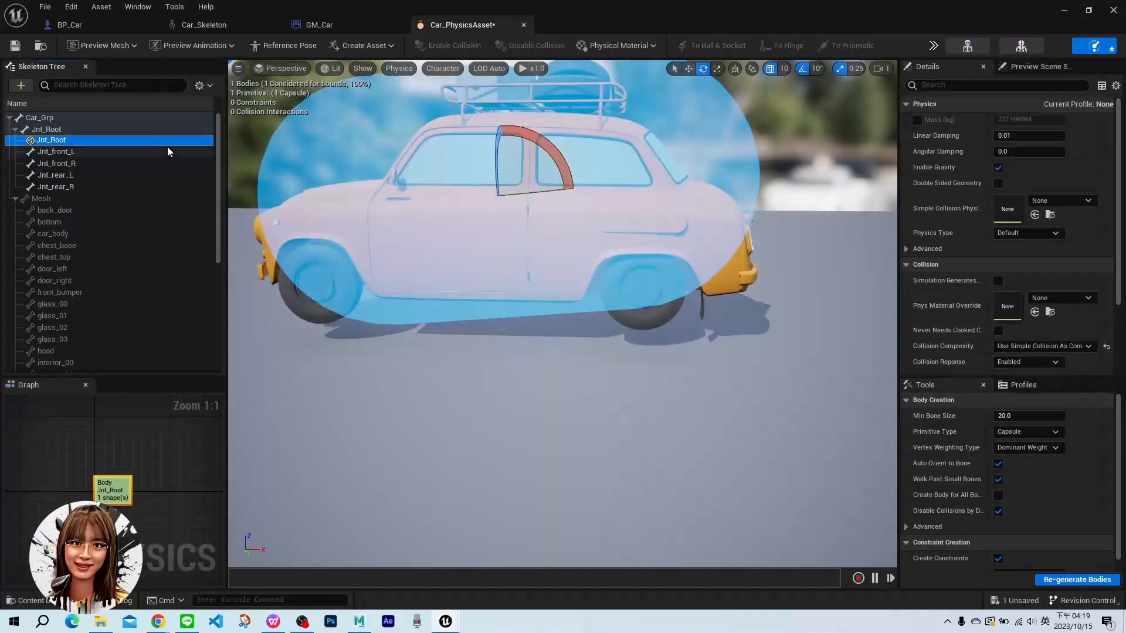
key(Delete)
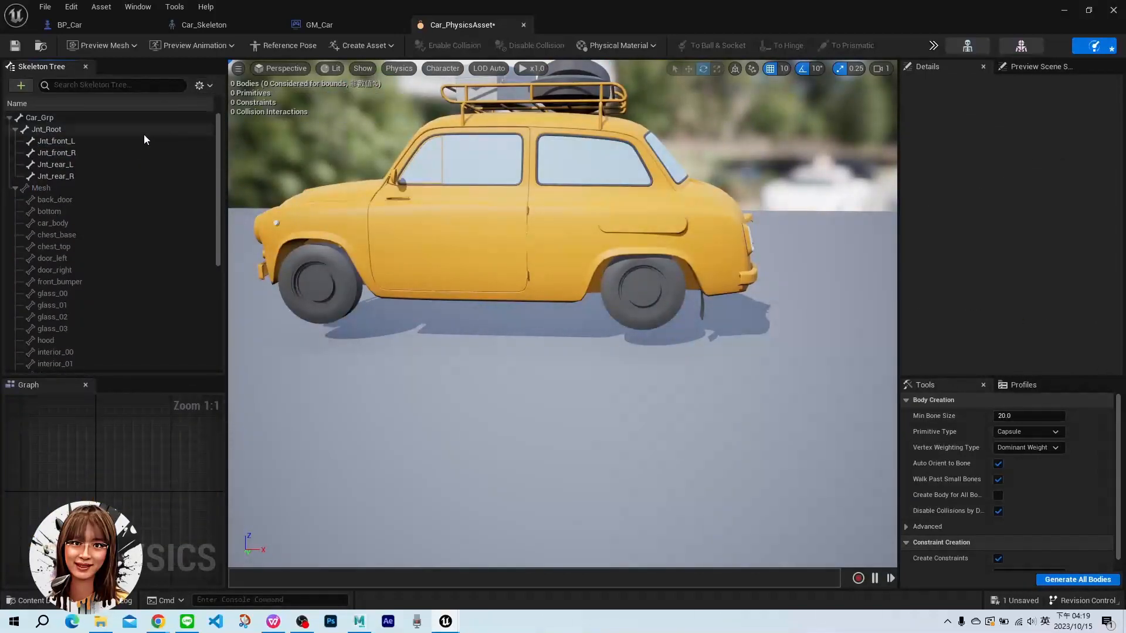
Add Sphere physics bodies to the bones Jnt_front_L, Jnt_front_R, Jnt_rear_L and Jnt_rear_R
click(143, 140)
shift+click(111, 169)
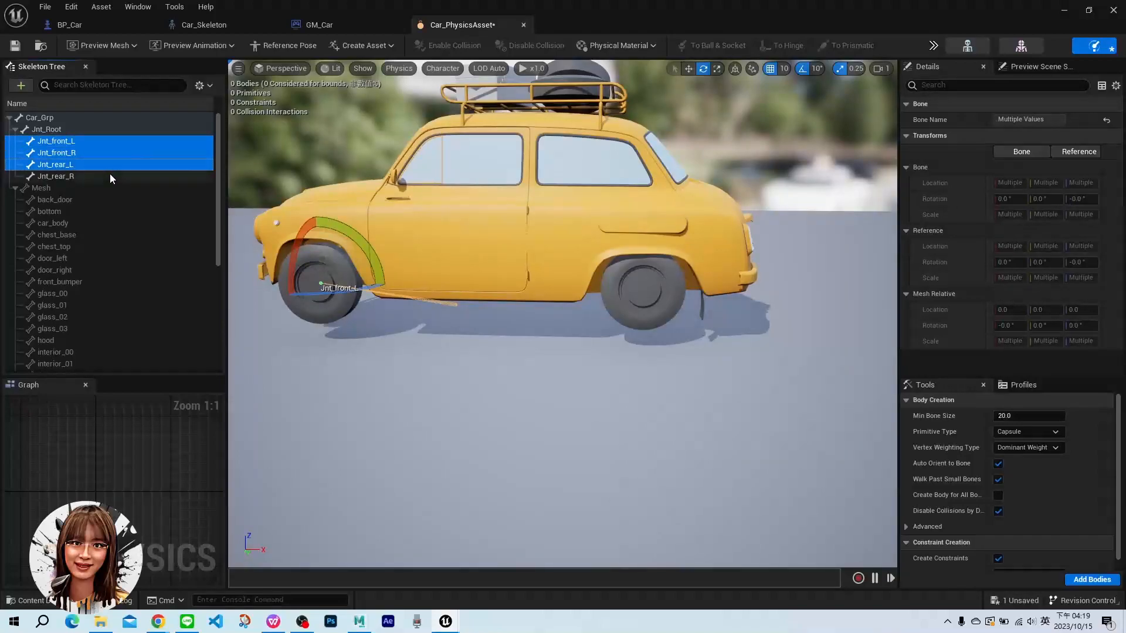
shift+click(110, 176)
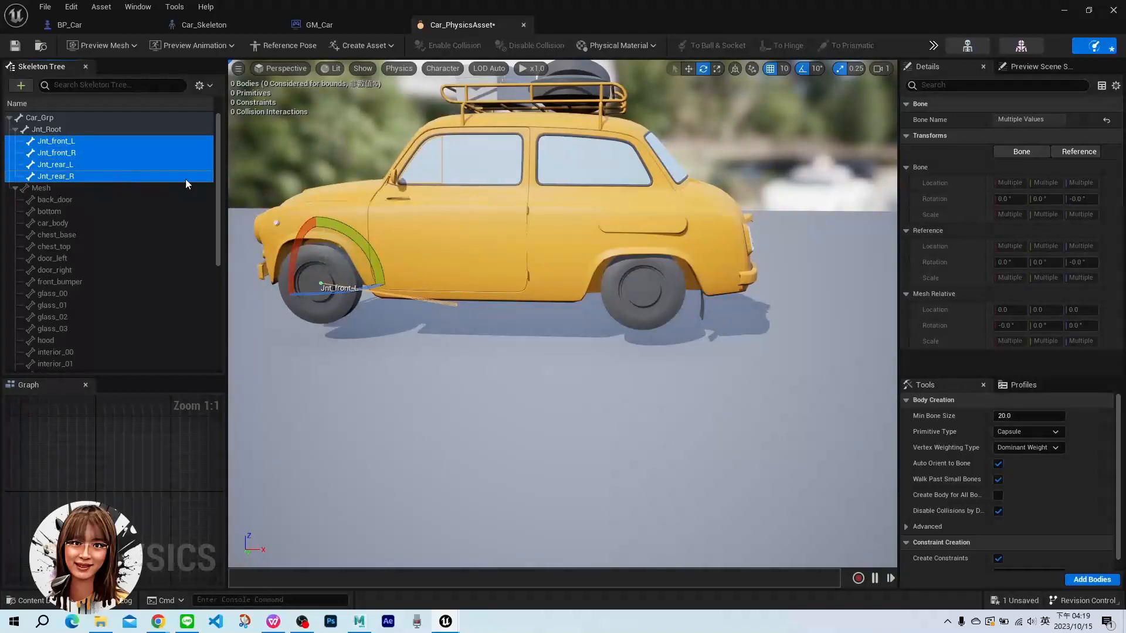
click(1036, 436)
click(1024, 466)
click(1090, 580)
mouse_move(462, 355)
right_down()
mouse_move(498, 376)
mouse_move(680, 354)
mouse_move(462, 350)
right_up()
key(a)
key(d)
Add a Single Convex Hull physics body to the Jnt_Root bone, and save and close Car_PhysicsAsset
click(50, 129)
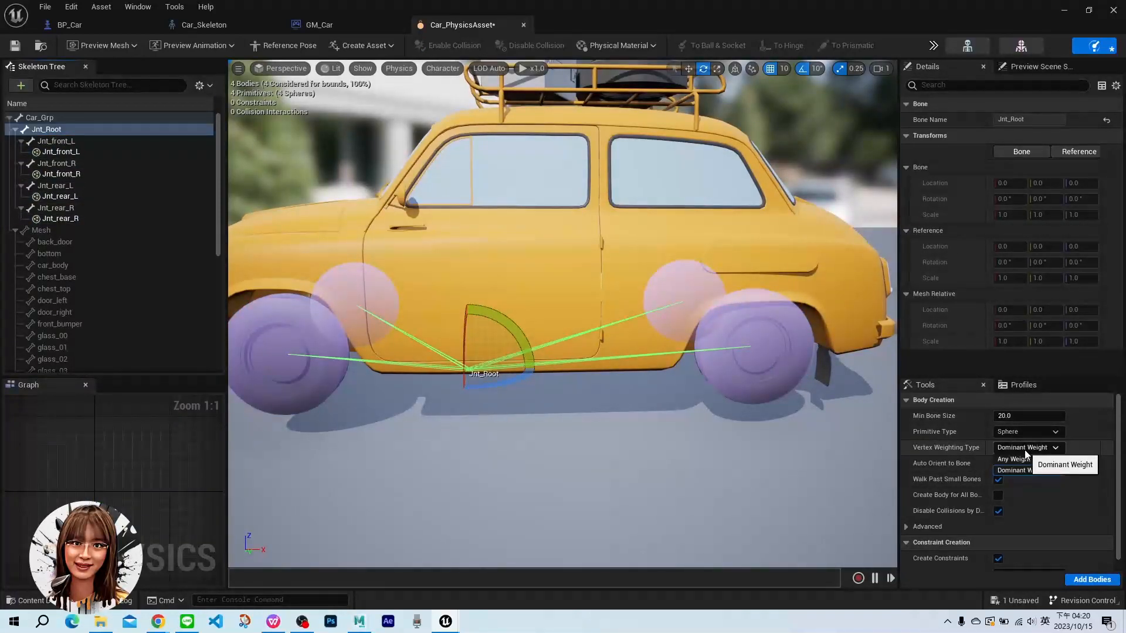
click(1024, 433)
click(1054, 488)
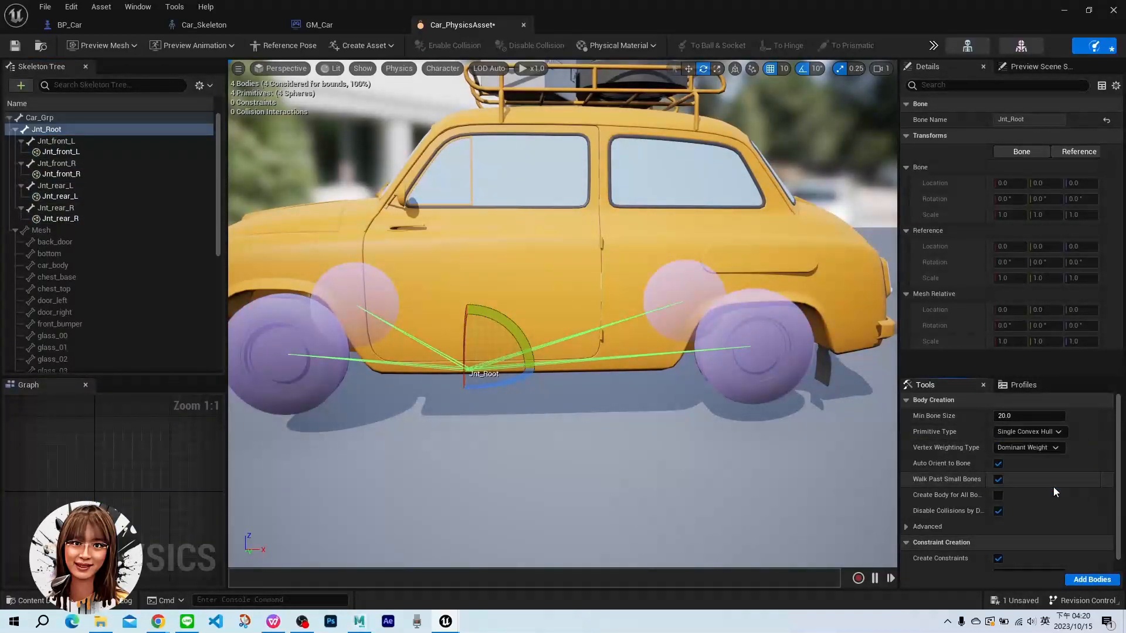
click(1090, 580)
right_drag(501, 386, 358, 390)
right_drag(610, 321, 490, 308)
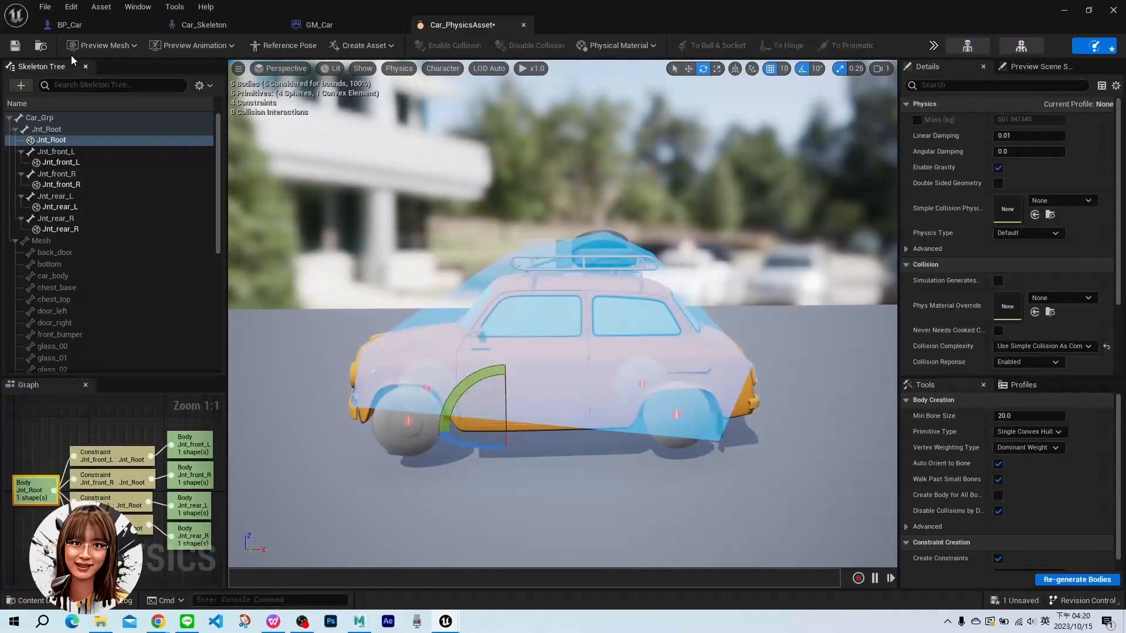
click(523, 25)
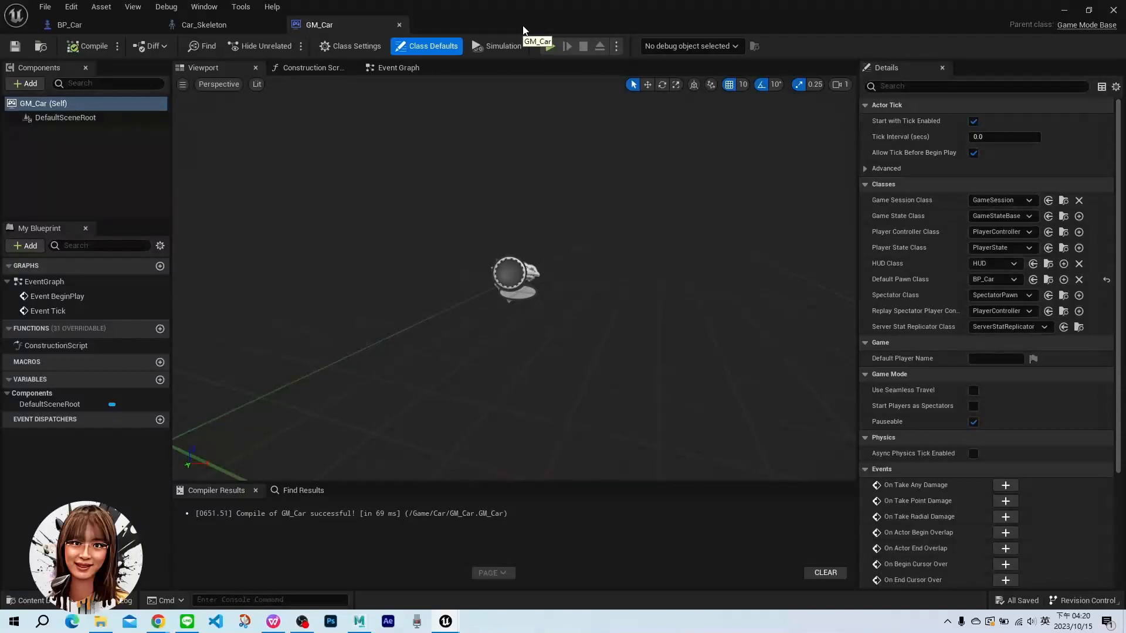
In BP_Car's Event Graph, add a Spring Arm reference feeding the target of an Add Relative Rotation node
click(109, 28)
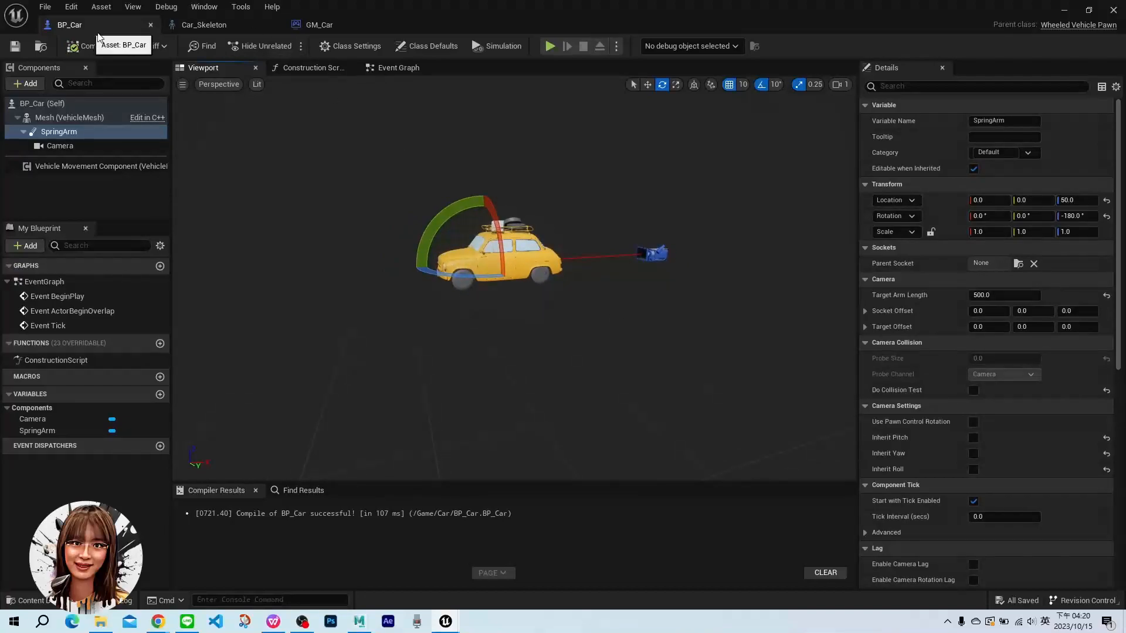
click(382, 69)
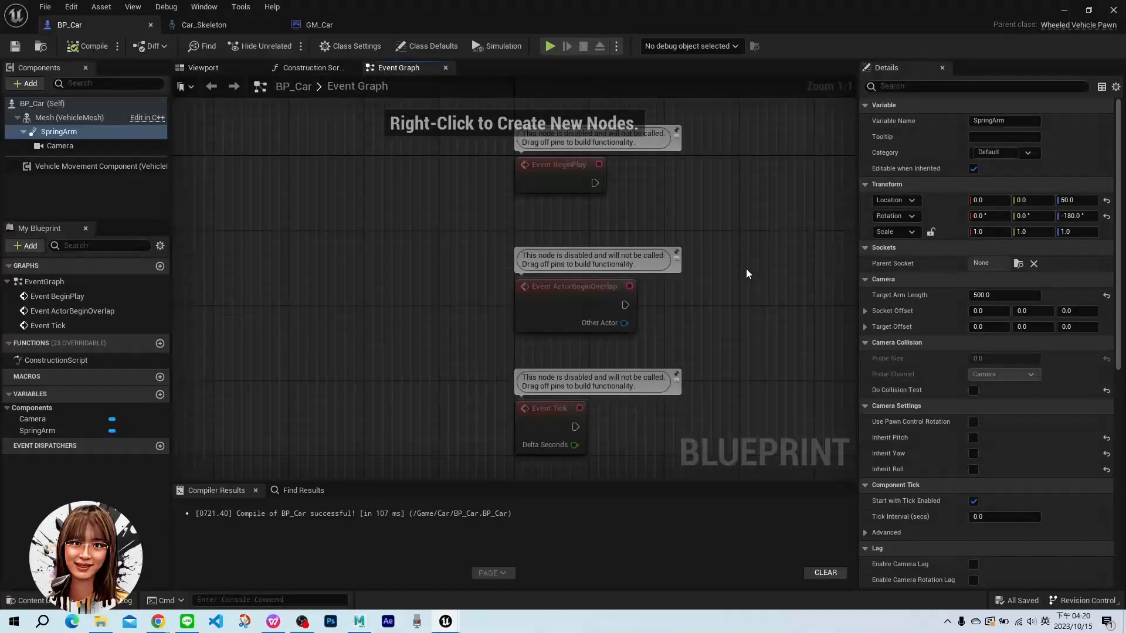
right_drag(784, 314, 476, 267)
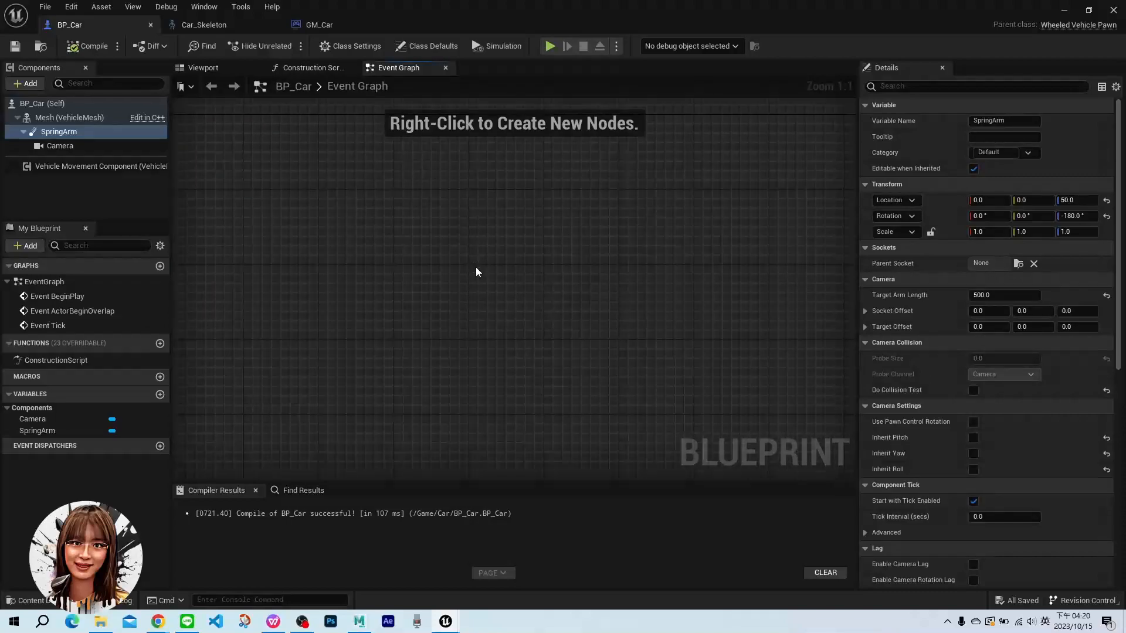
drag(60, 132, 604, 207)
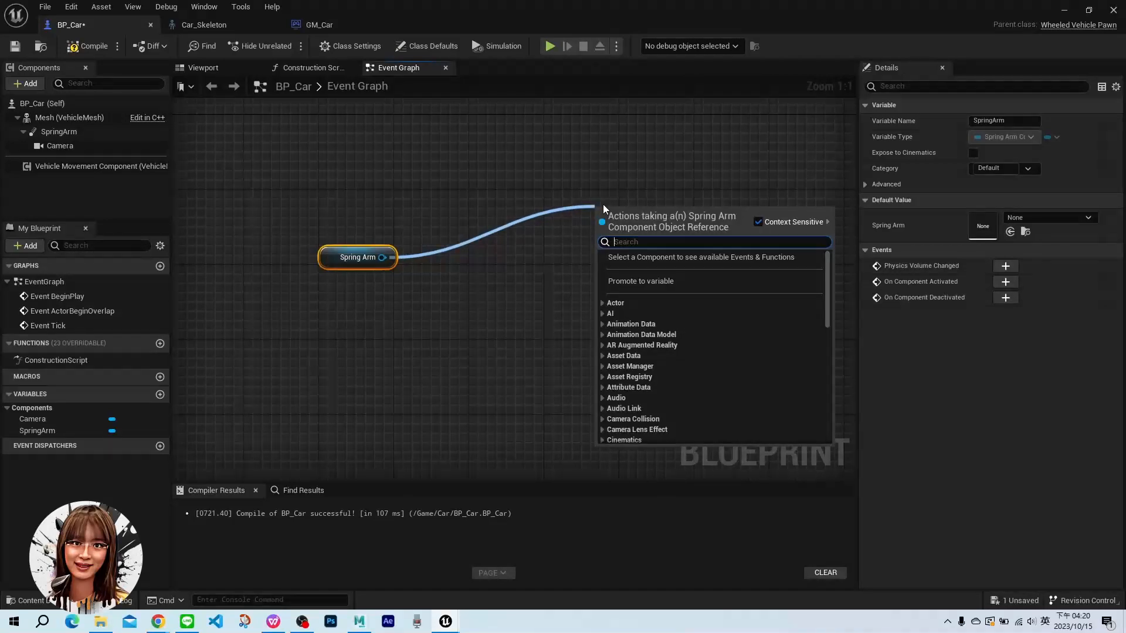
text(add relati)
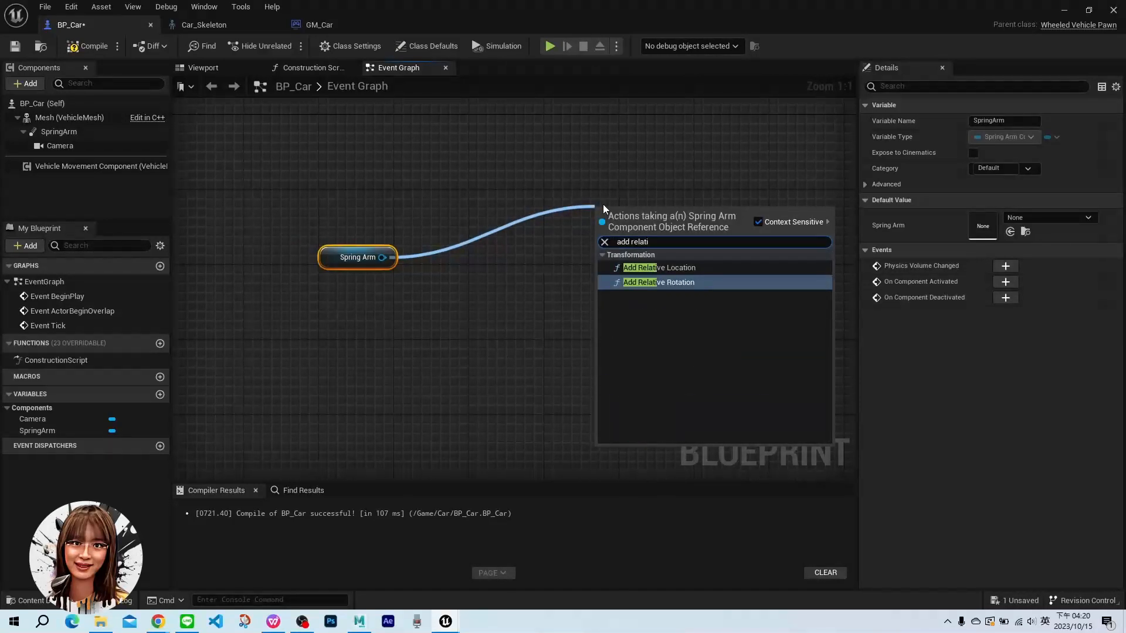
click(688, 282)
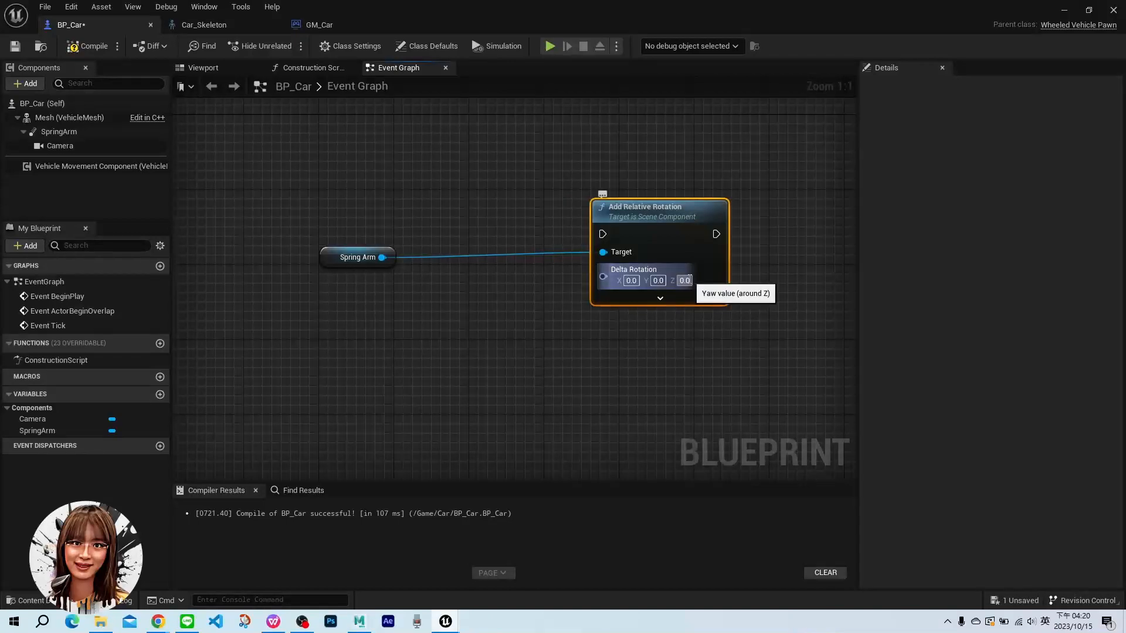
drag(668, 177, 668, 160)
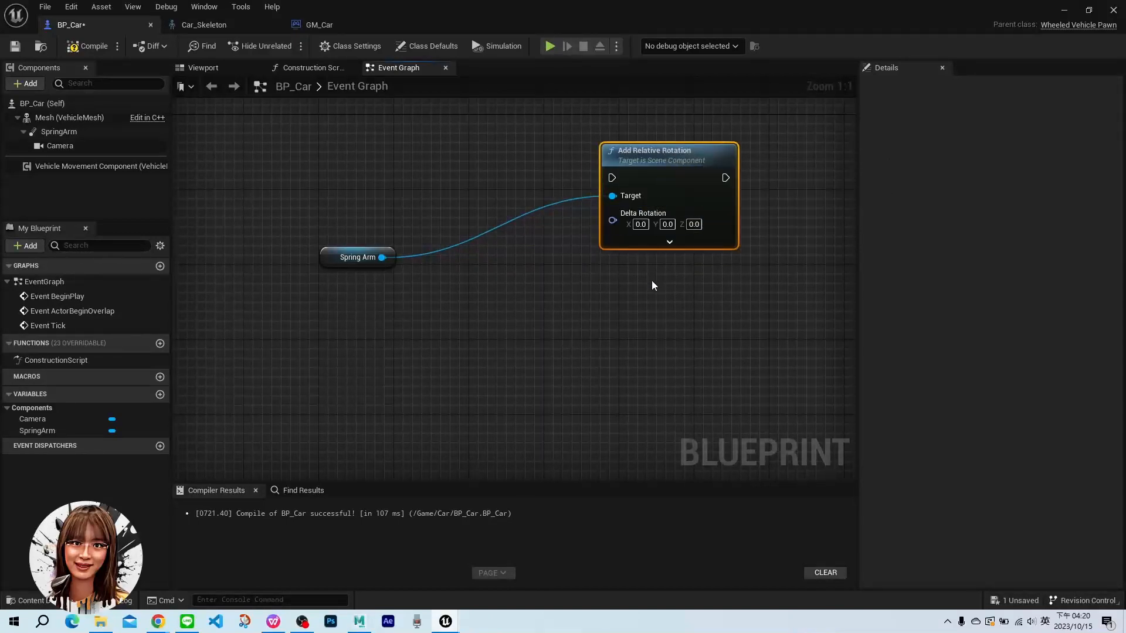
Duplicate the Add Relative Rotation node below the first and connect the Spring Arm reference to its target
key(ctrl+v)
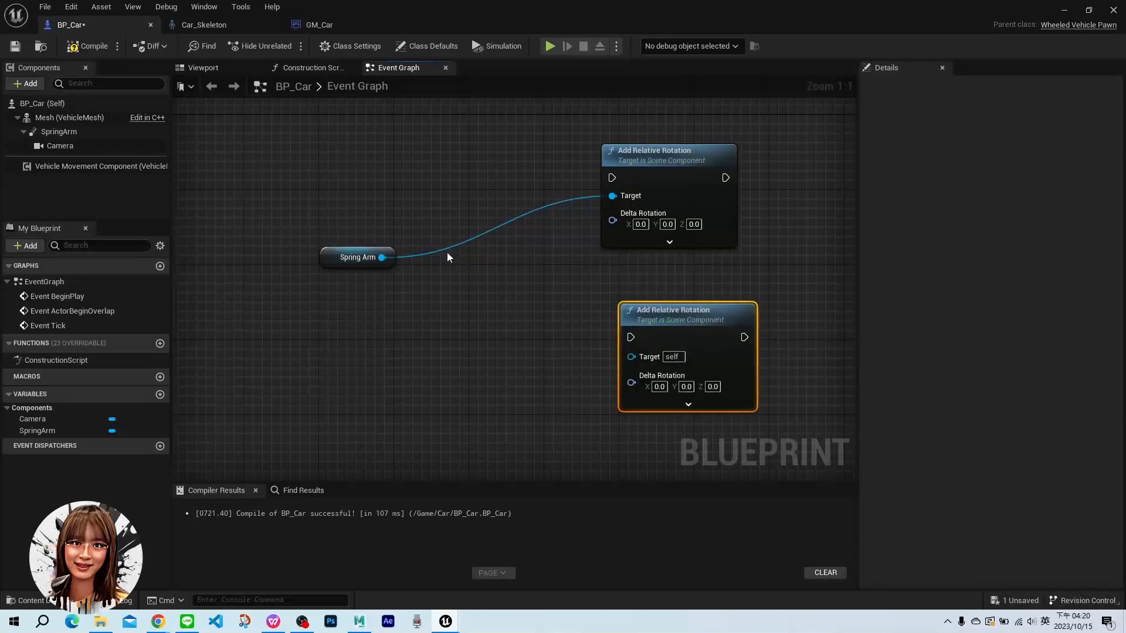
drag(385, 259, 631, 357)
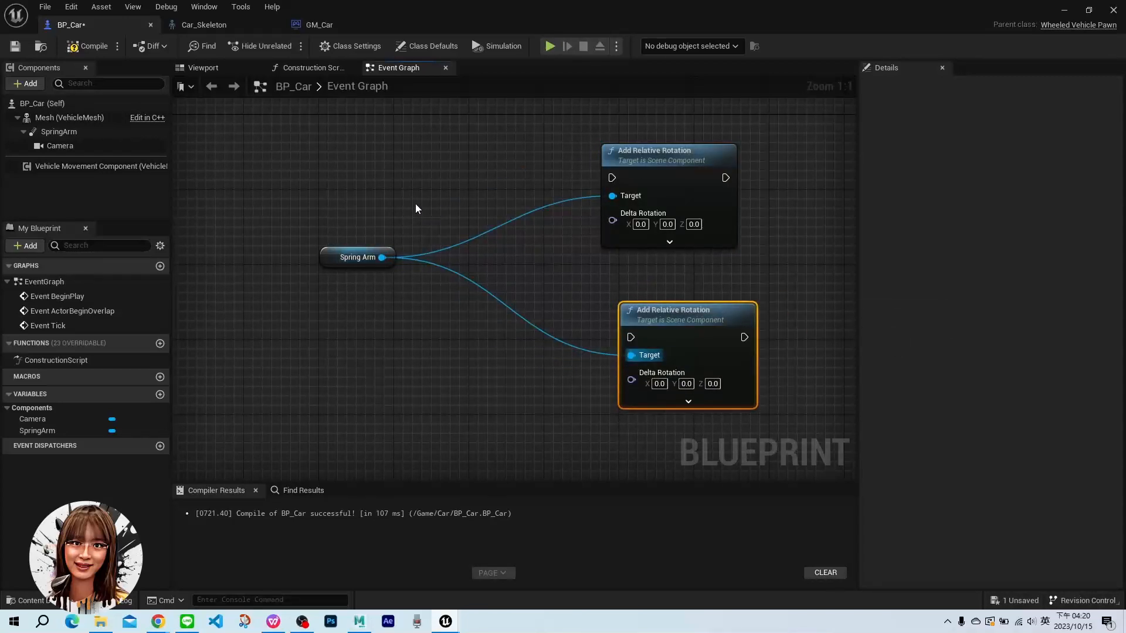
right_drag(420, 208, 438, 228)
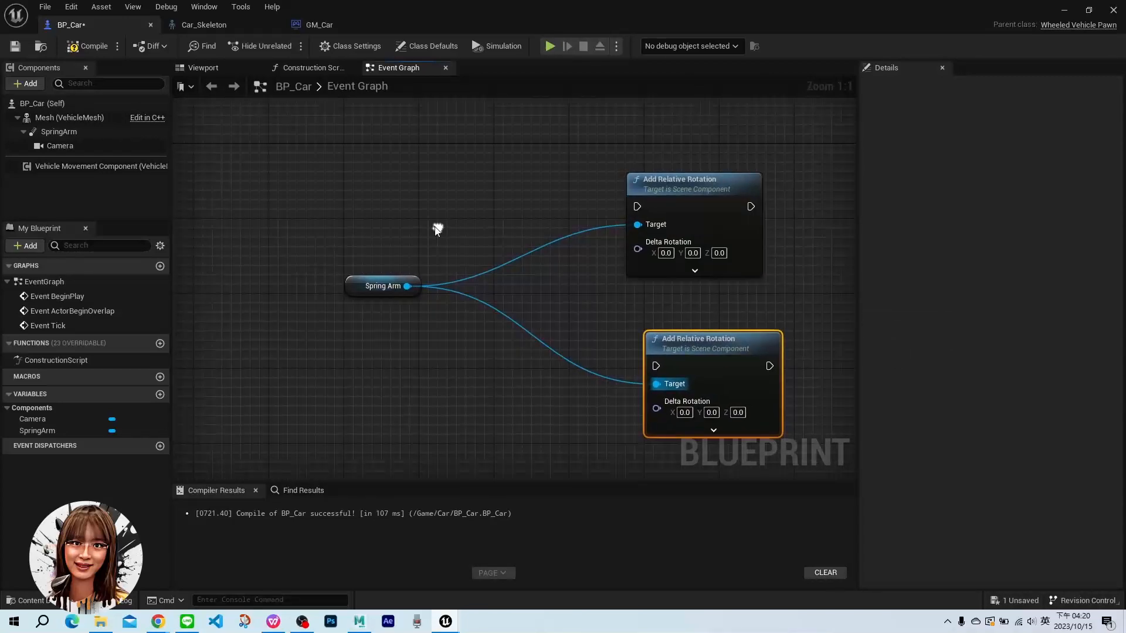
click(417, 197)
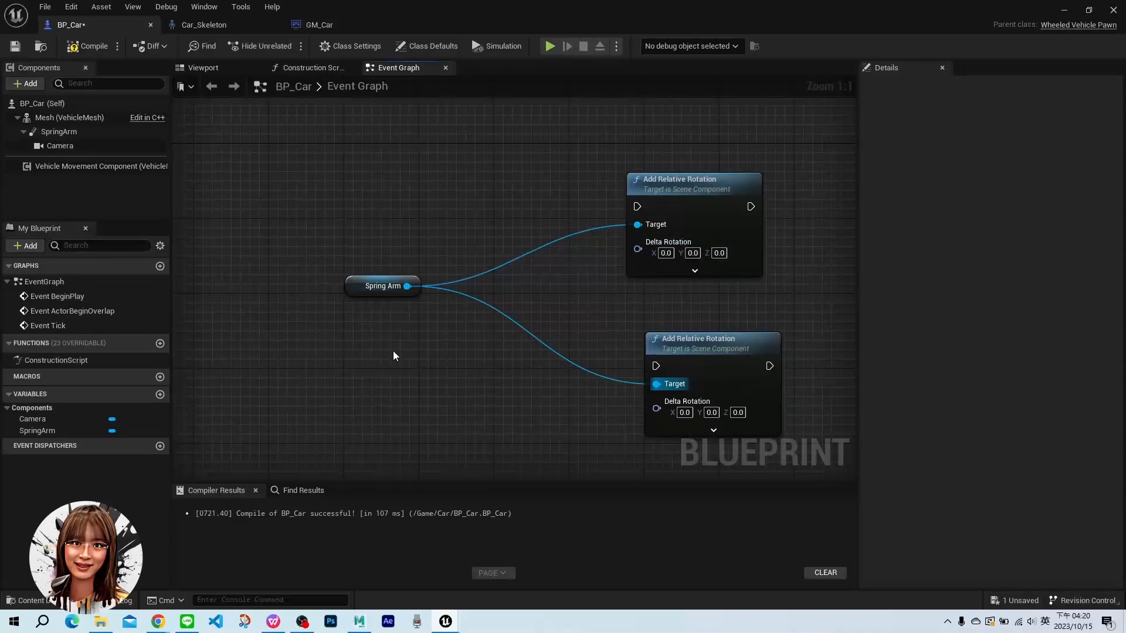
Add a Mouse X axis event and connect its execution output to the upper Add Relative Rotation node
right_click(370, 156)
text(mouse x)
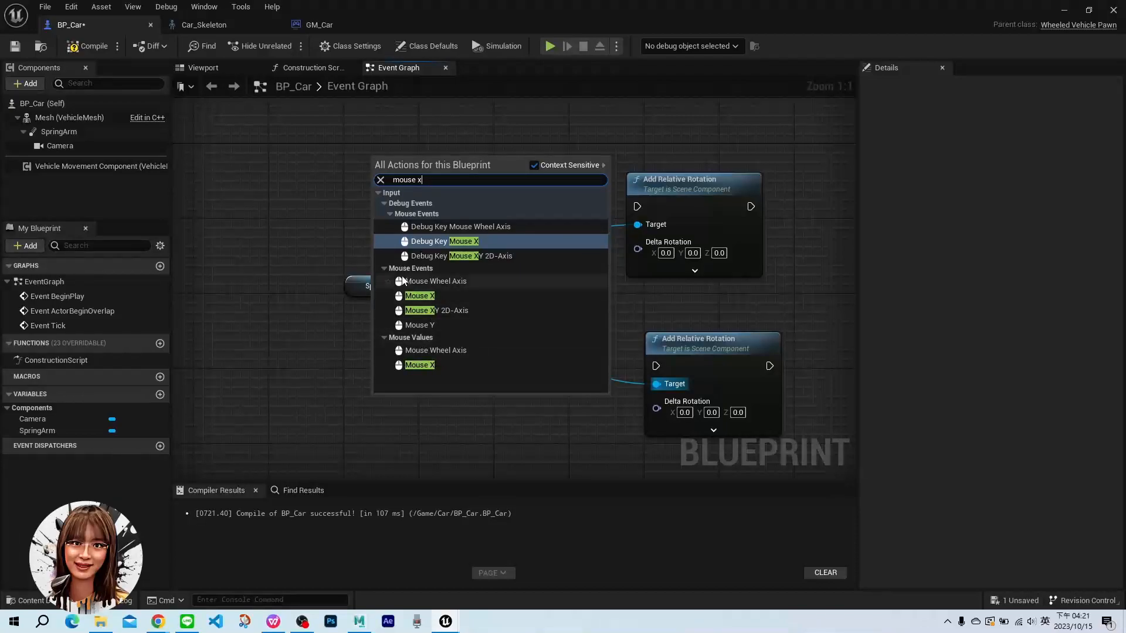
click(419, 296)
drag(418, 180, 682, 176)
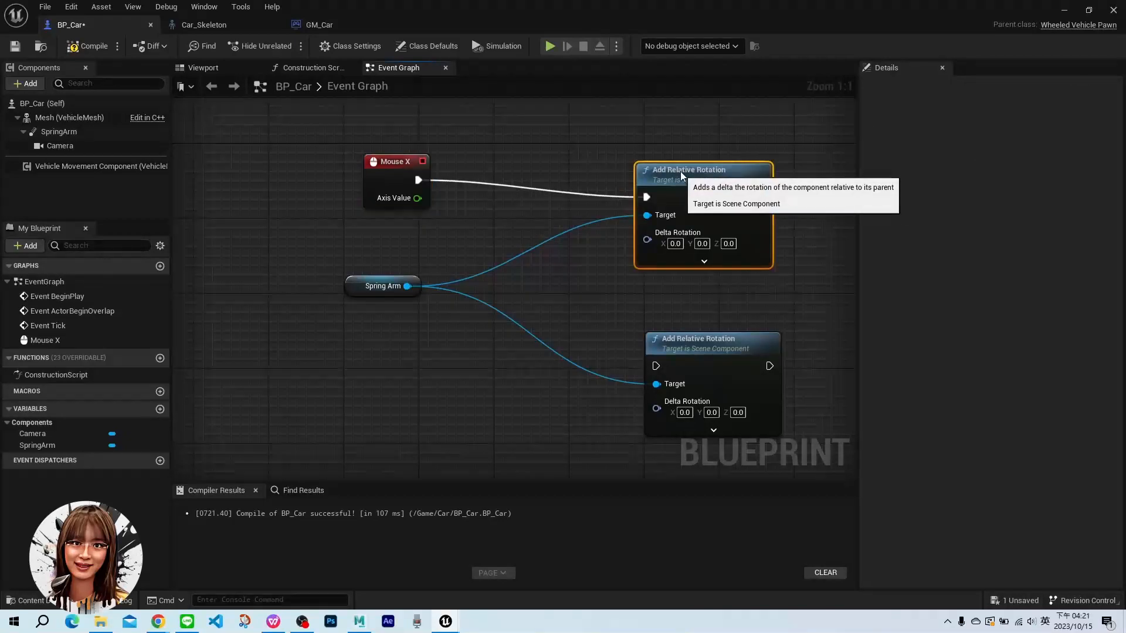
Split the upper node's Delta Rotation pin and connect Mouse X's Axis Value to Delta Rotation Z (Yaw)
right_click(655, 246)
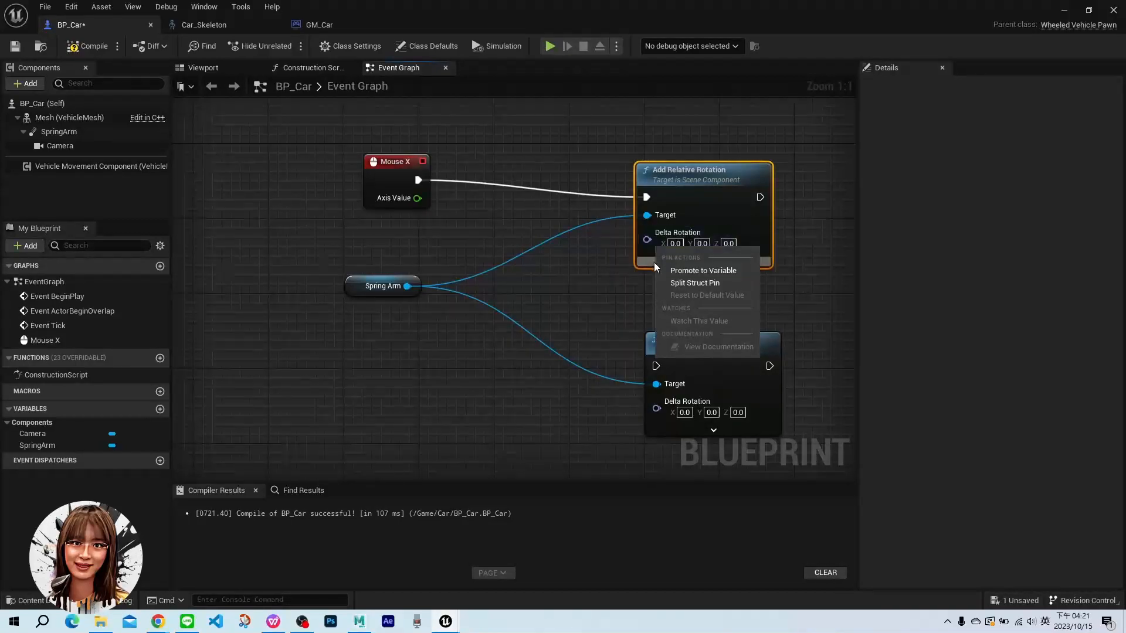
click(690, 287)
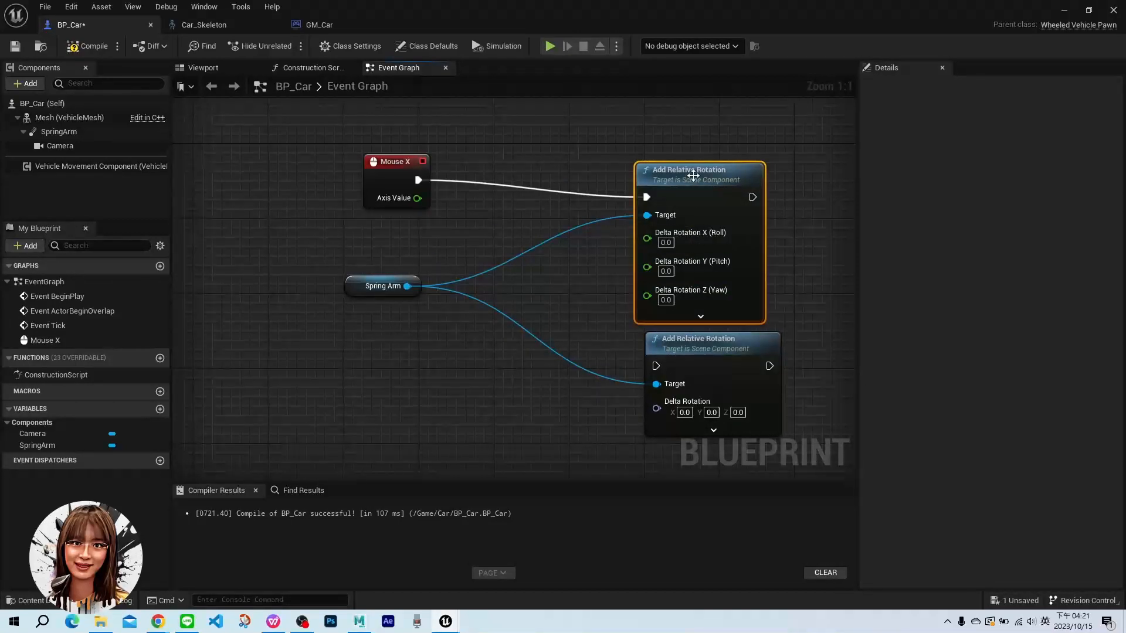
drag(698, 176, 698, 148)
drag(418, 198, 634, 283)
drag(635, 283, 657, 267)
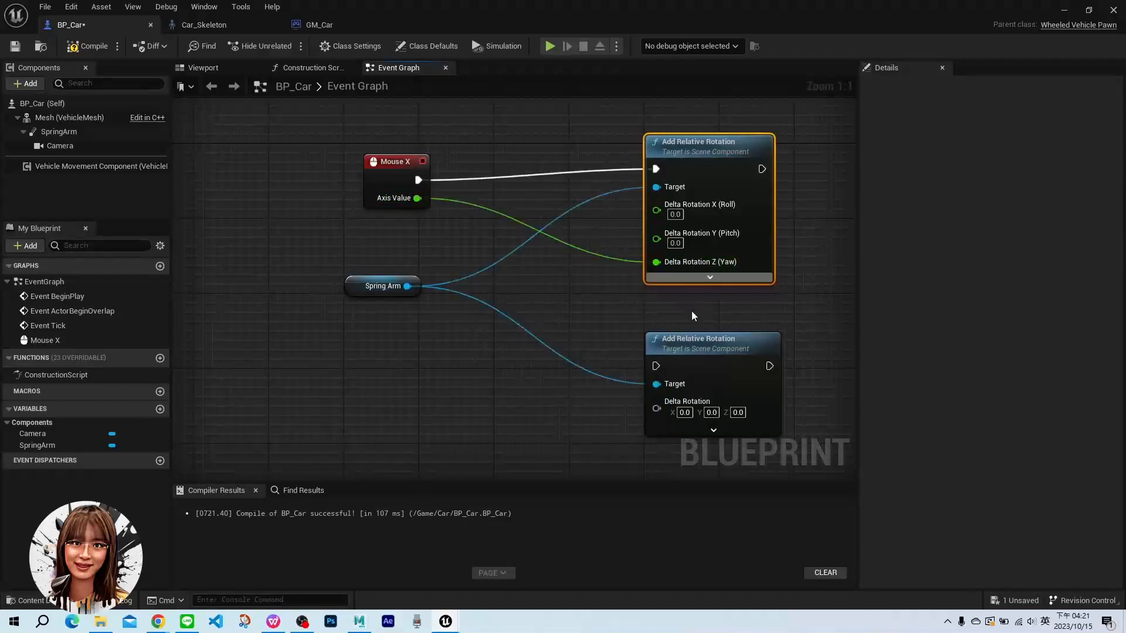
Split the Delta Rotation pin of the lower Add Relative Rotation node into separate Roll, Pitch and Yaw inputs
right_drag(691, 311, 701, 279)
right_click(689, 356)
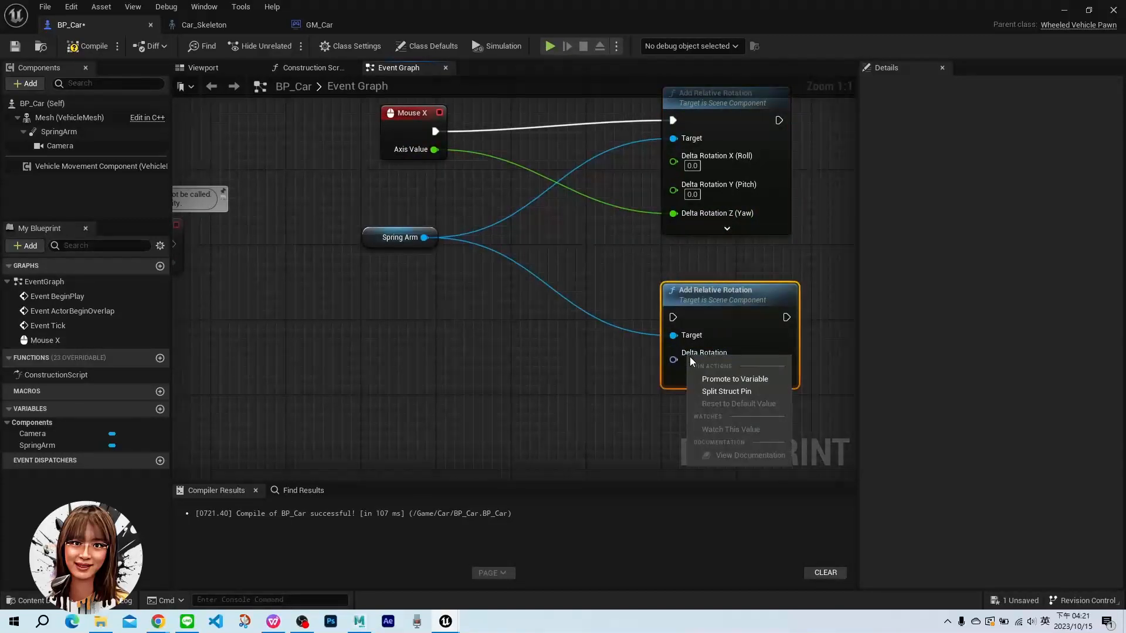
click(704, 391)
drag(709, 286, 709, 277)
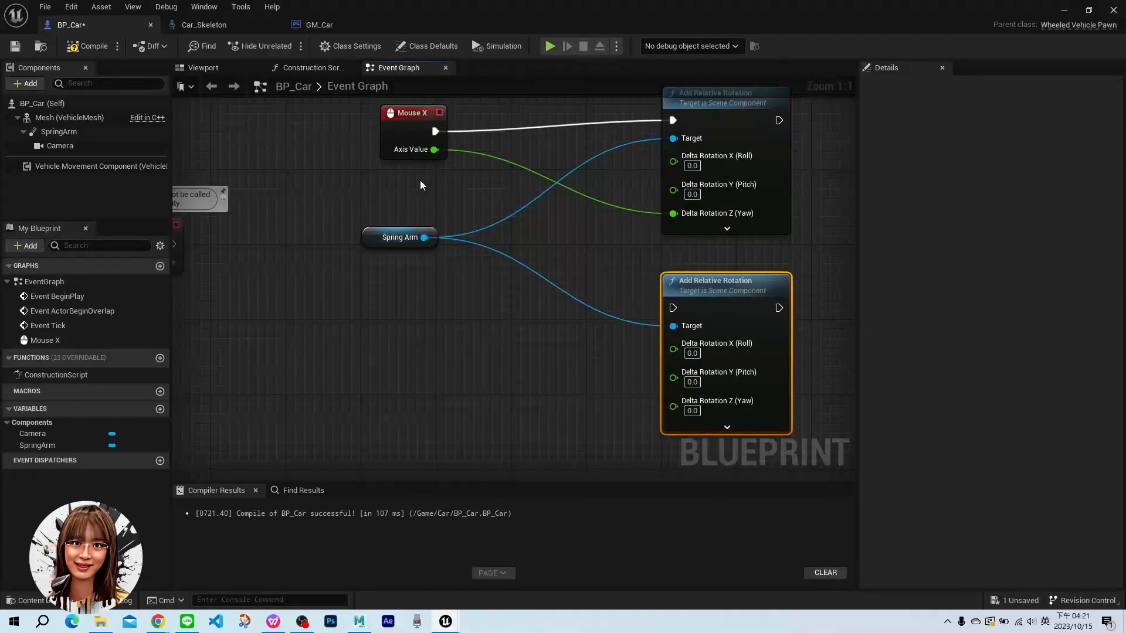
Add a Mouse Y axis event, connecting its execution output and Axis Value to the lower rotation node's execution and Delta Rotation Z (Yaw) inputs
click(408, 116)
click(392, 287)
right_click(393, 287)
text(mouse y)
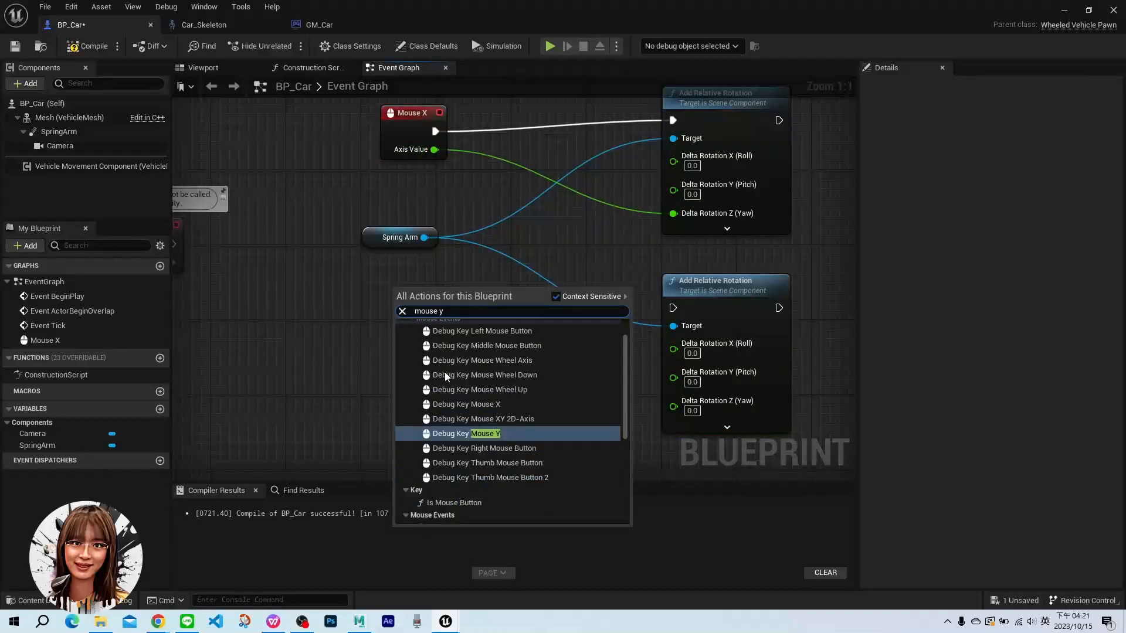
scroll(466, 446, down, 3)
click(460, 479)
drag(444, 310, 685, 309)
drag(444, 328, 681, 407)
Compile and save the BP_Car blueprint with its mouse rotation nodes
click(82, 46)
click(16, 46)
right_drag(534, 366, 509, 353)
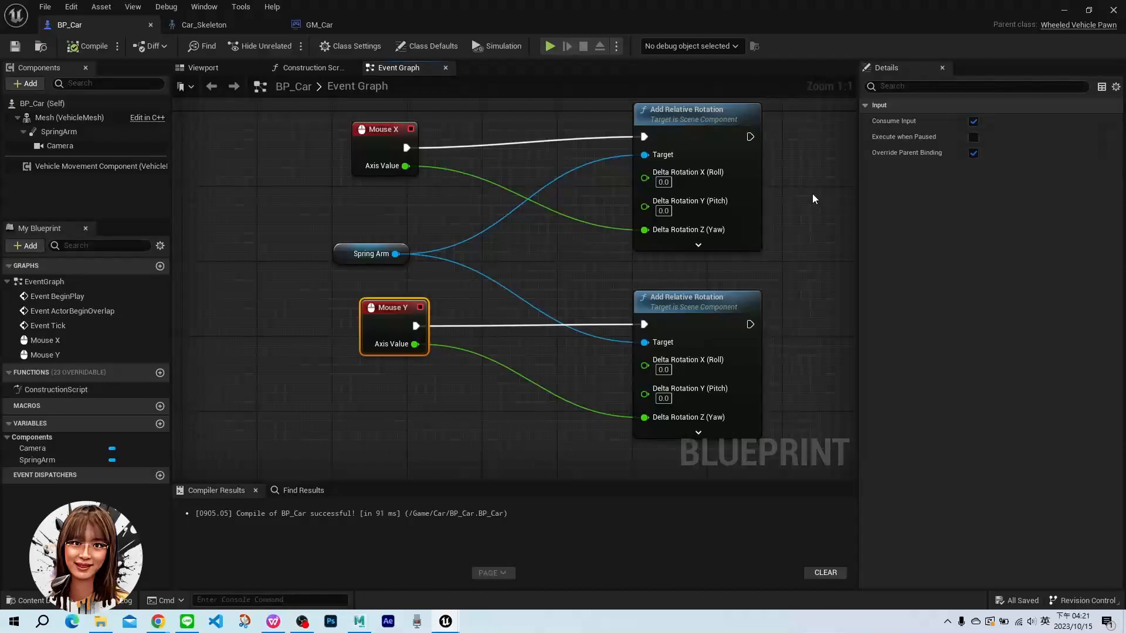
Play-test ThirdPersonMap to check the camera rotation and how the car rests on the ground, and stop the session
click(1064, 10)
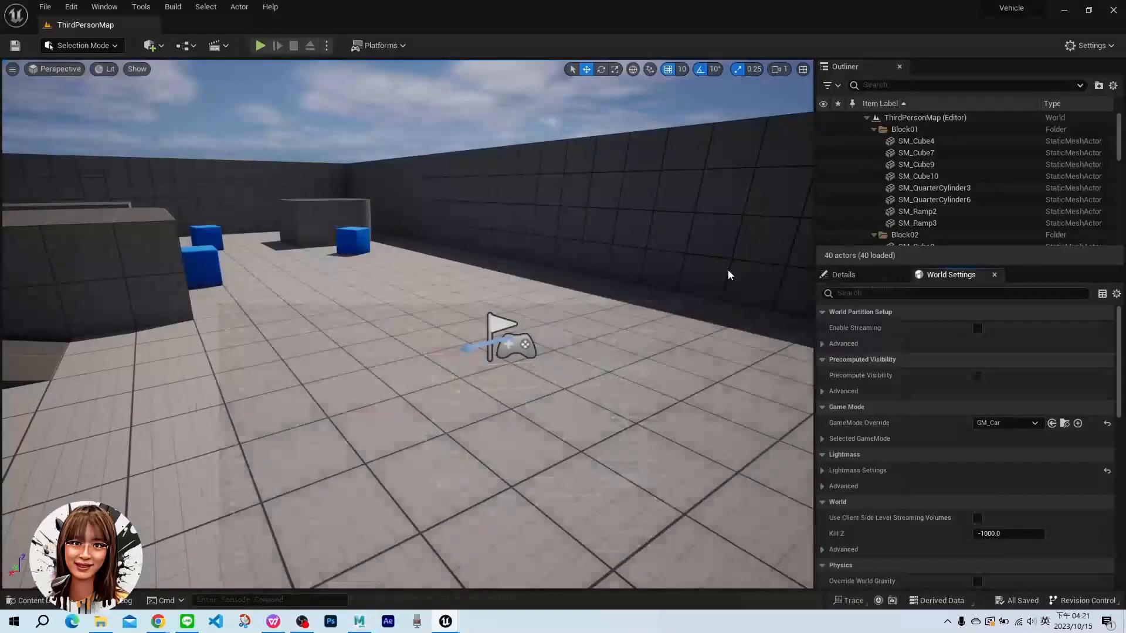
key(alt+p)
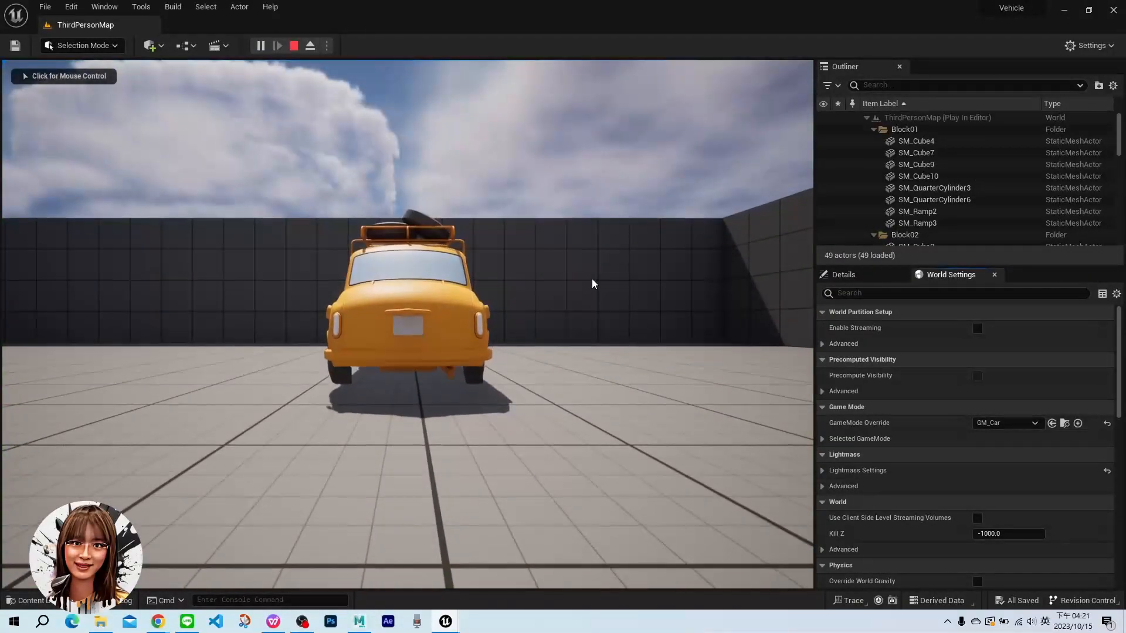
click(610, 281)
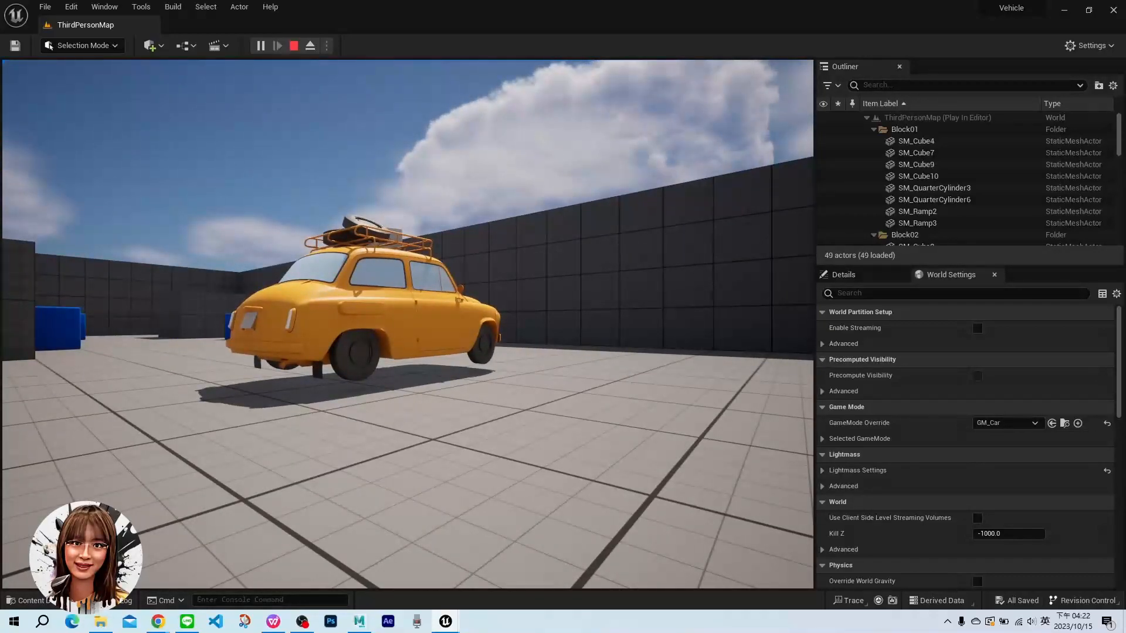
key(Escape)
Open the BP_Front_wheel blueprint and set its Wheel Radius to 20
key(ctrl+space)
click(478, 200)
click(446, 621)
click(526, 567)
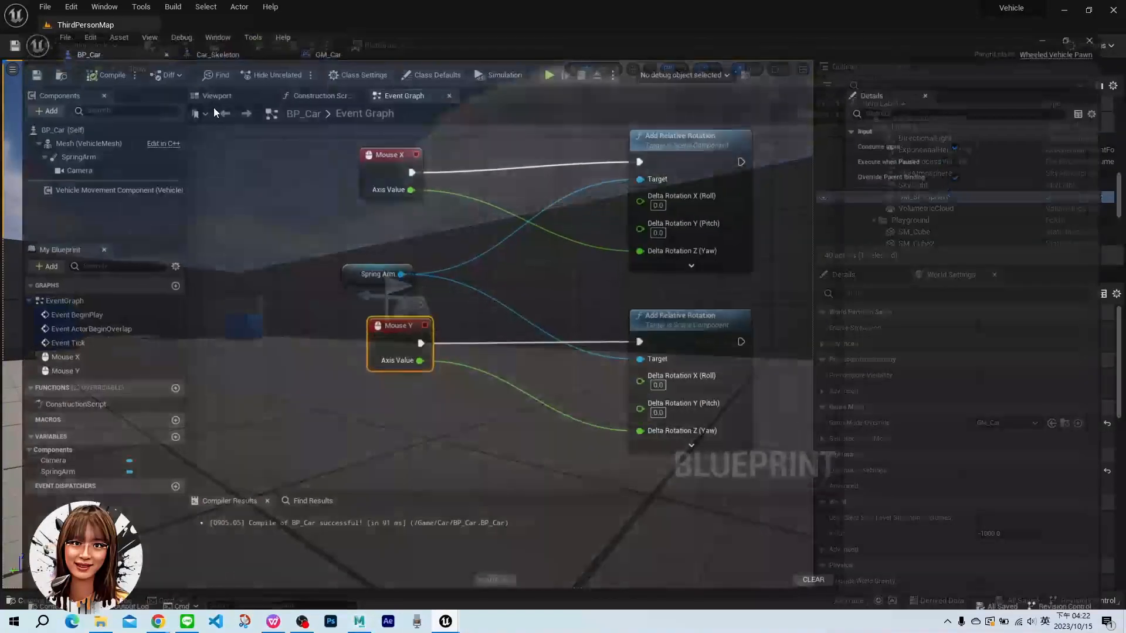
right_drag(316, 181, 257, 206)
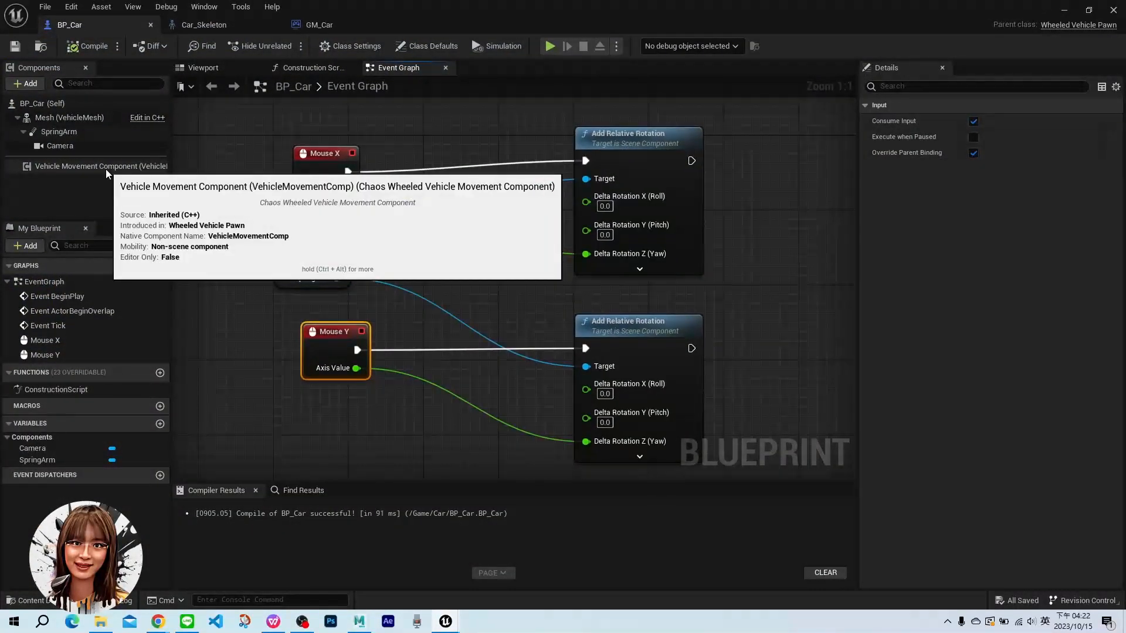
key(ctrl+space)
click(326, 468)
double_click(326, 467)
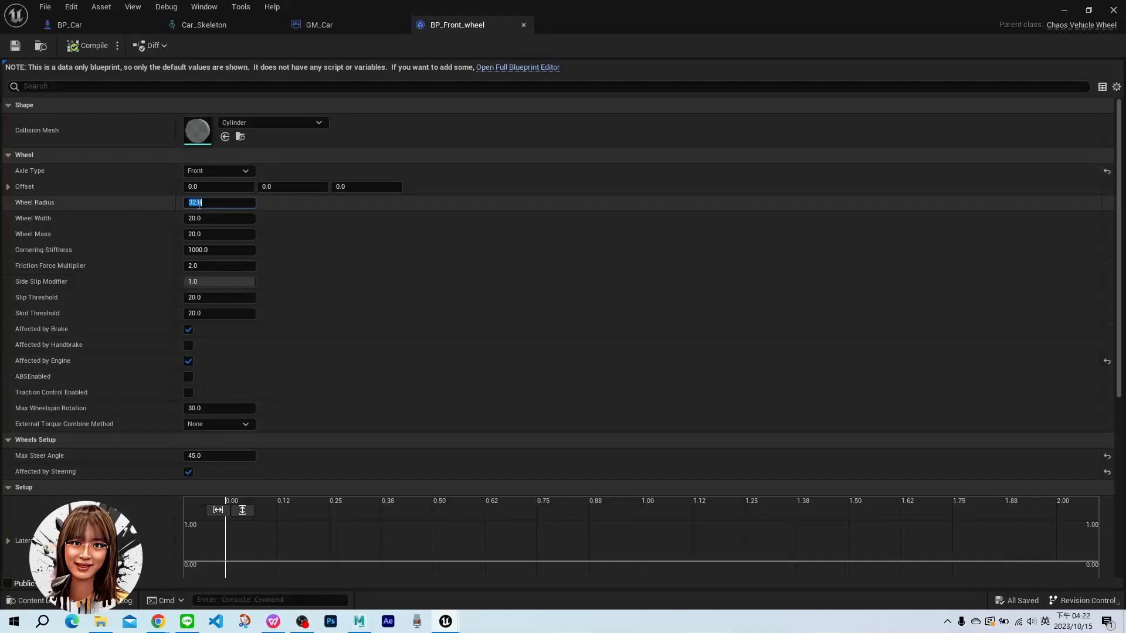
text(20)
key(Return)
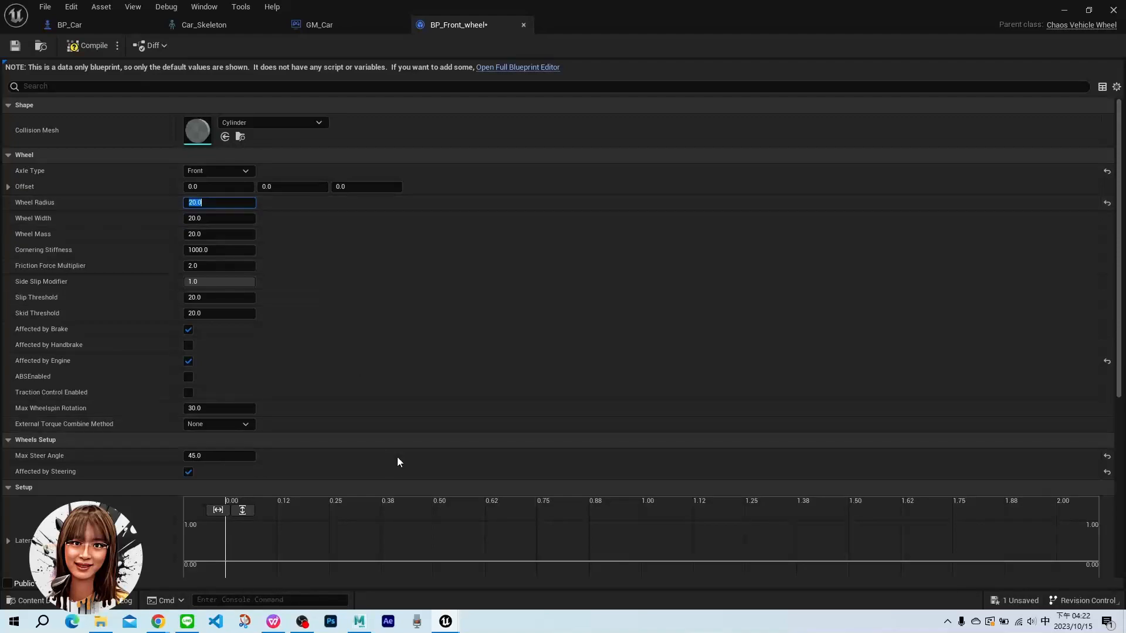
Open BP_Rear_wheel, set its Wheel Radius to 20, and compile BP_Front_wheel
scroll(423, 277, down, 1)
key(ctrl+space)
double_click(373, 463)
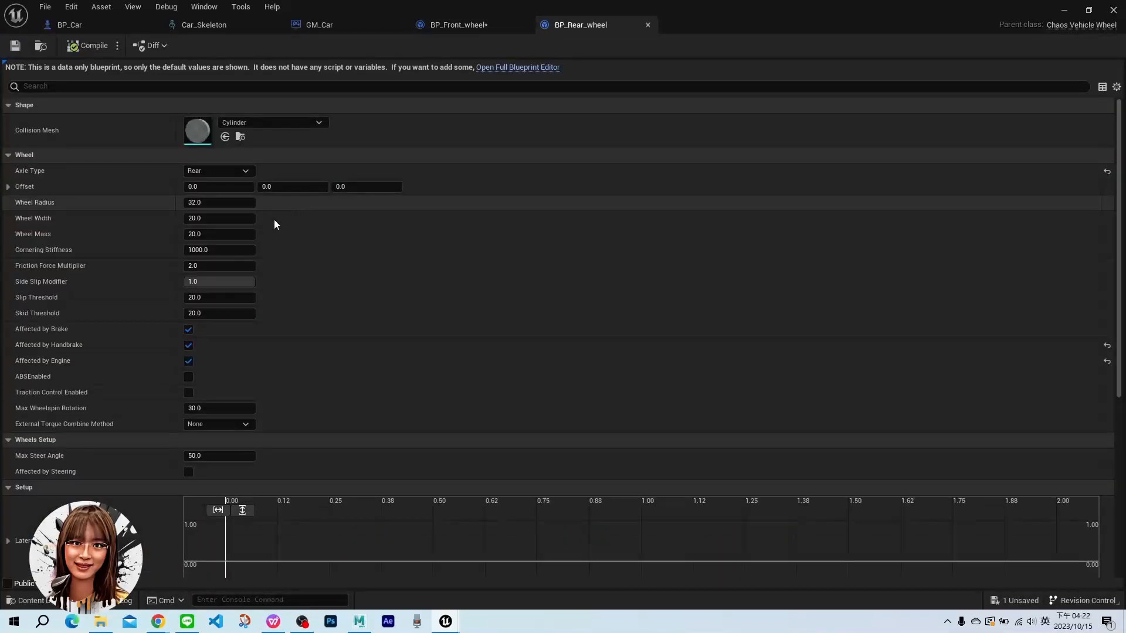
click(222, 203)
text(20)
key(Return)
click(457, 24)
click(85, 45)
Play-test ThirdPersonMap again to check the car's ground contact with the new wheel radius, and stop the session
click(1065, 10)
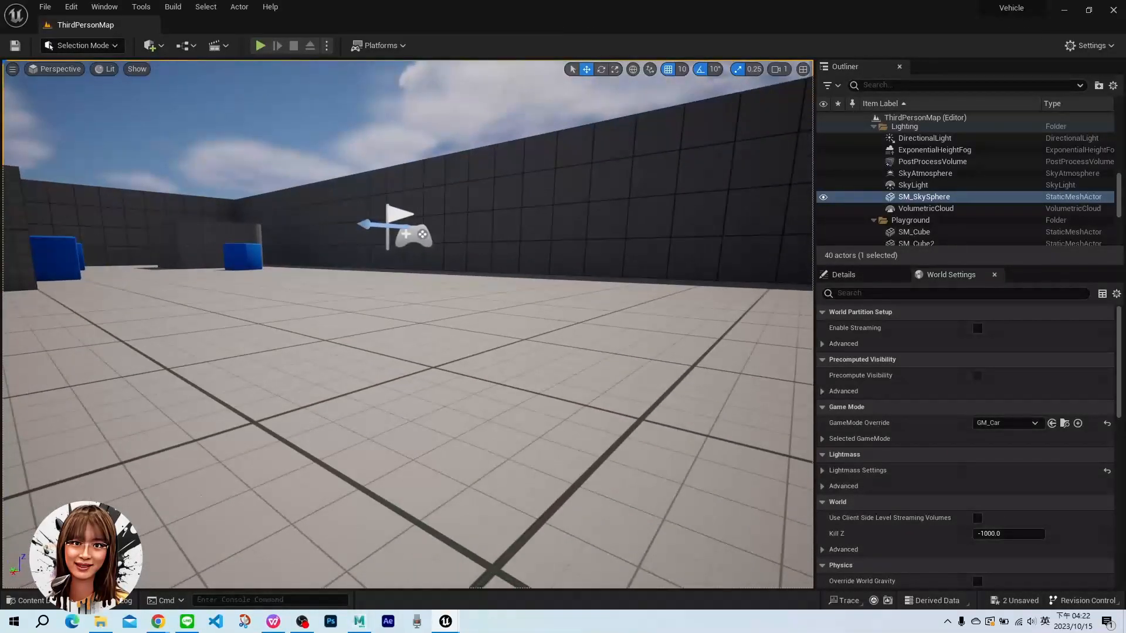
key(alt+p)
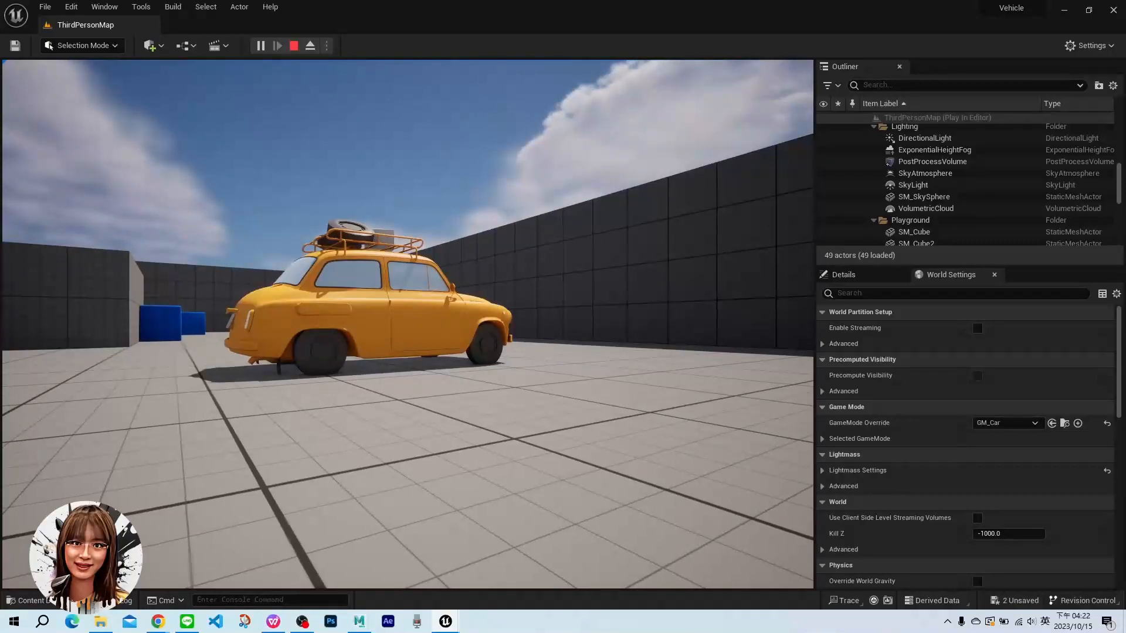
key(Escape)
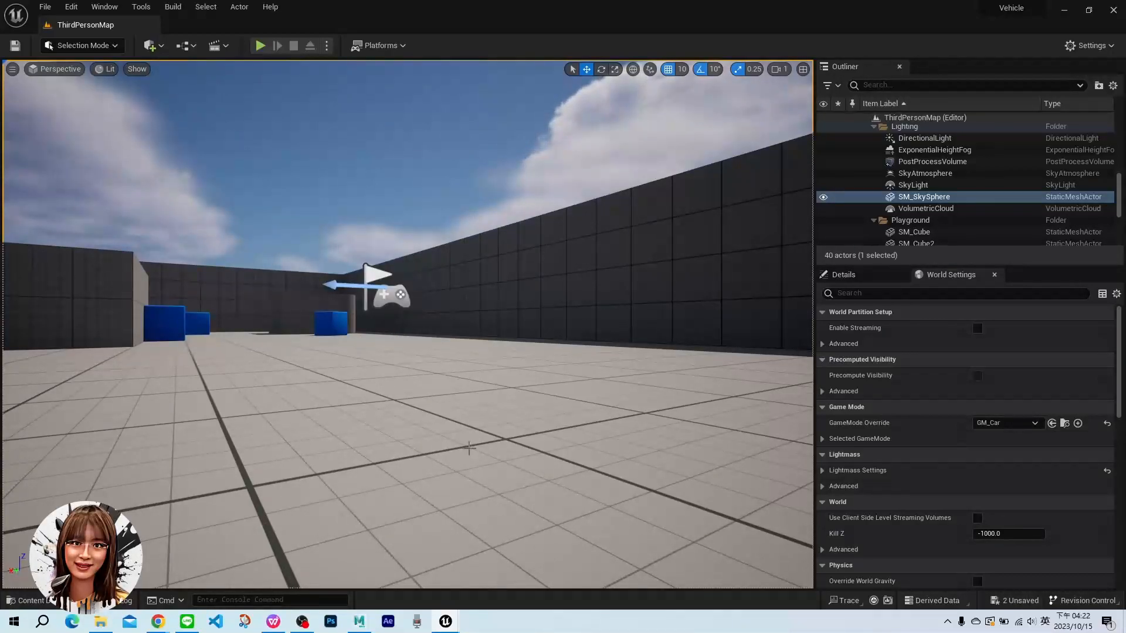
Close the BP_Front_wheel and BP_Rear_wheel blueprints and return to BP_Car's Event Graph
key(ctrl+space)
mouse_move(458, 621)
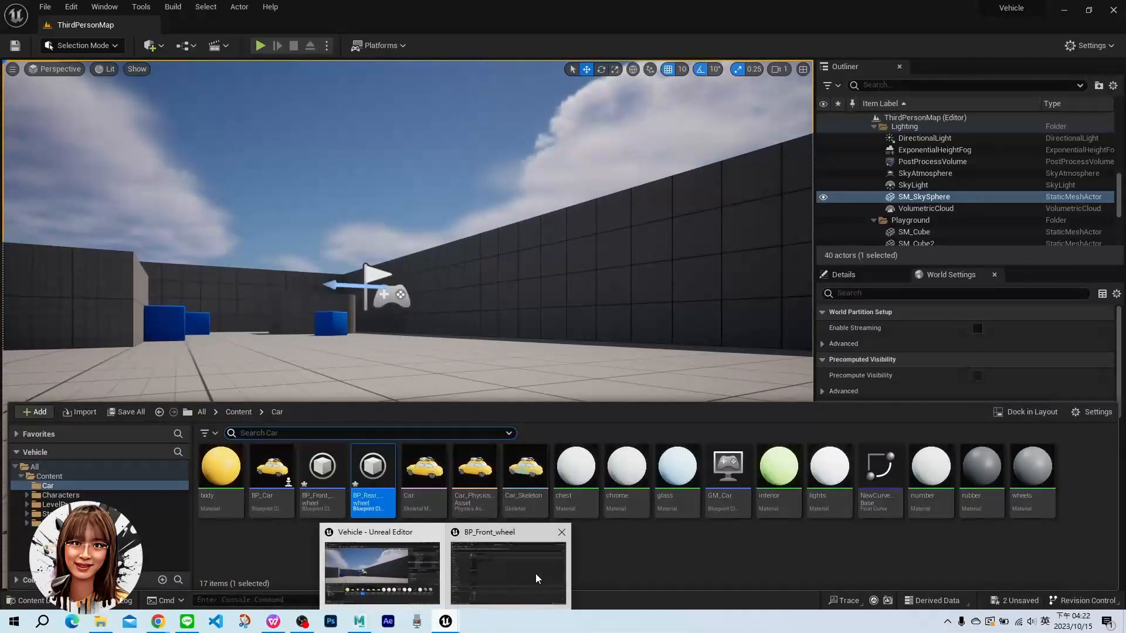
click(524, 589)
click(523, 25)
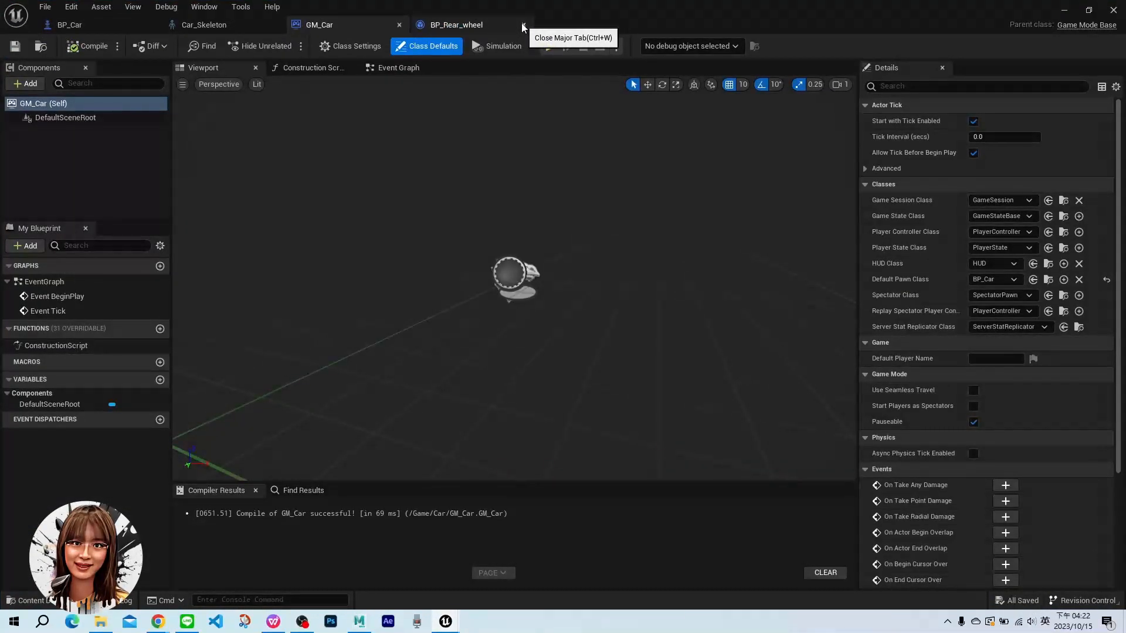
click(523, 25)
click(86, 26)
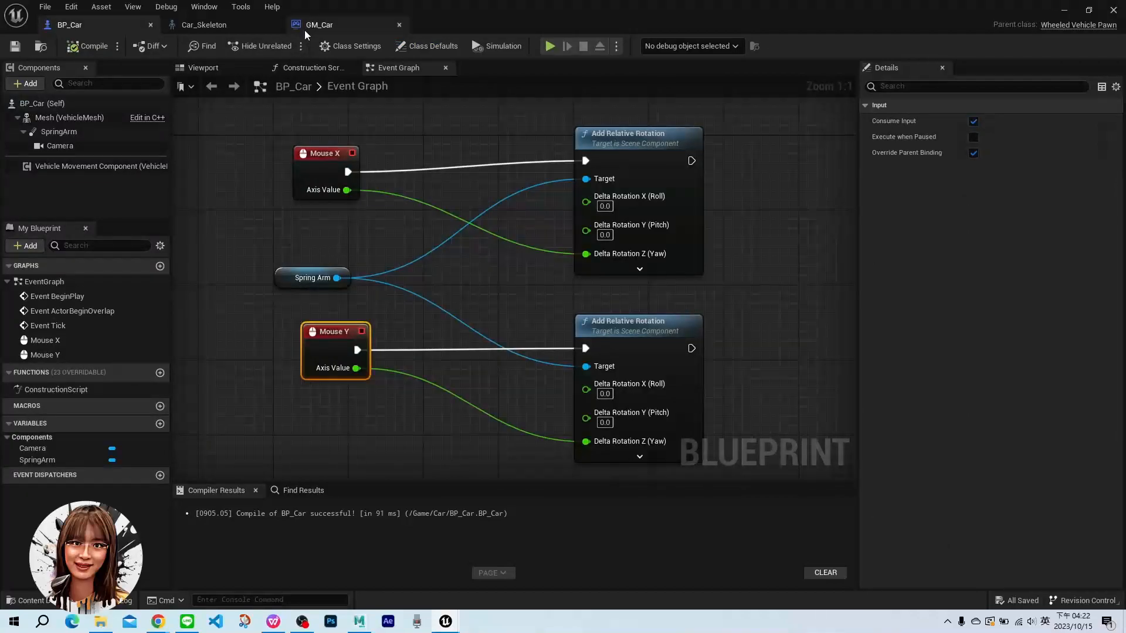
Enclose the Mouse X, Mouse Y, Spring Arm and Add Relative Rotation nodes in a comment box titled "Camera Stuff"
right_drag(218, 134, 251, 147)
scroll(264, 168, down, 2)
right_click(306, 486)
right_drag(315, 409, 352, 377)
right_drag(336, 113, 348, 161)
drag(330, 125, 747, 447)
text(cC<<L)
key(shift)
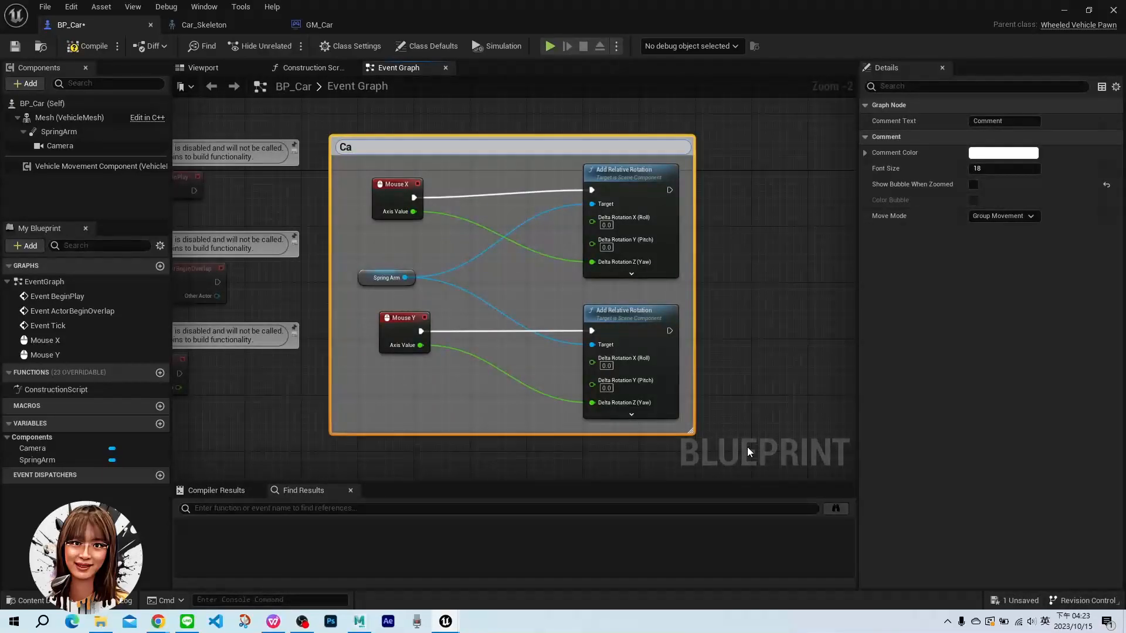
text(amera Stuff)
key(Return)
Below the comment box, add a Vehicle Movement Component reference and a Set Throttle Input node targeting it
right_drag(453, 402, 485, 149)
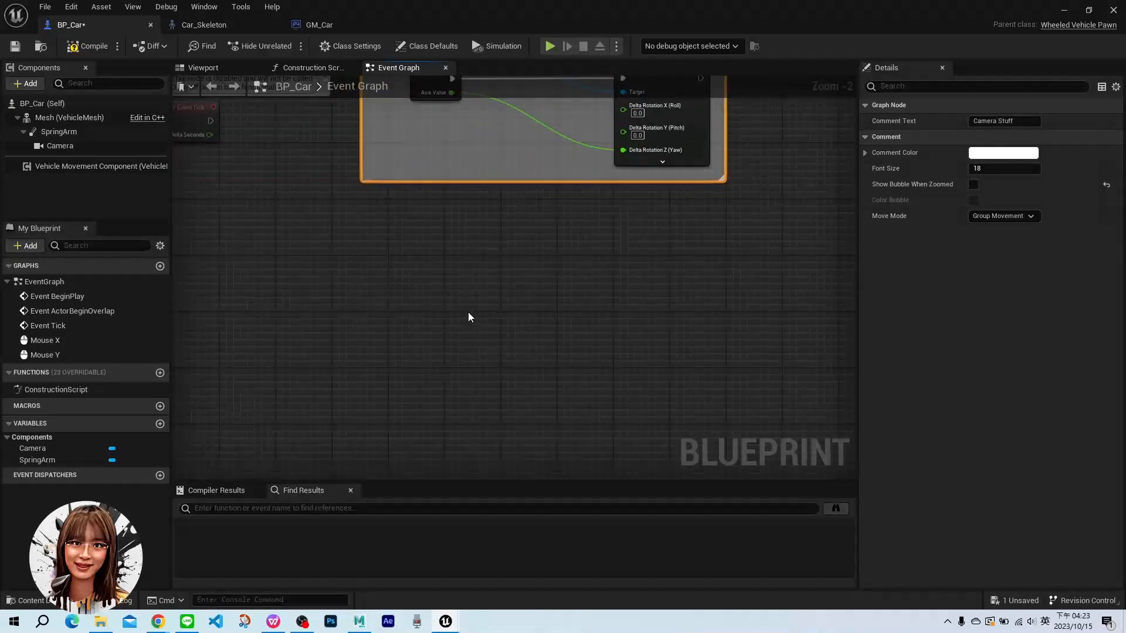
right_drag(468, 312, 455, 244)
click(453, 244)
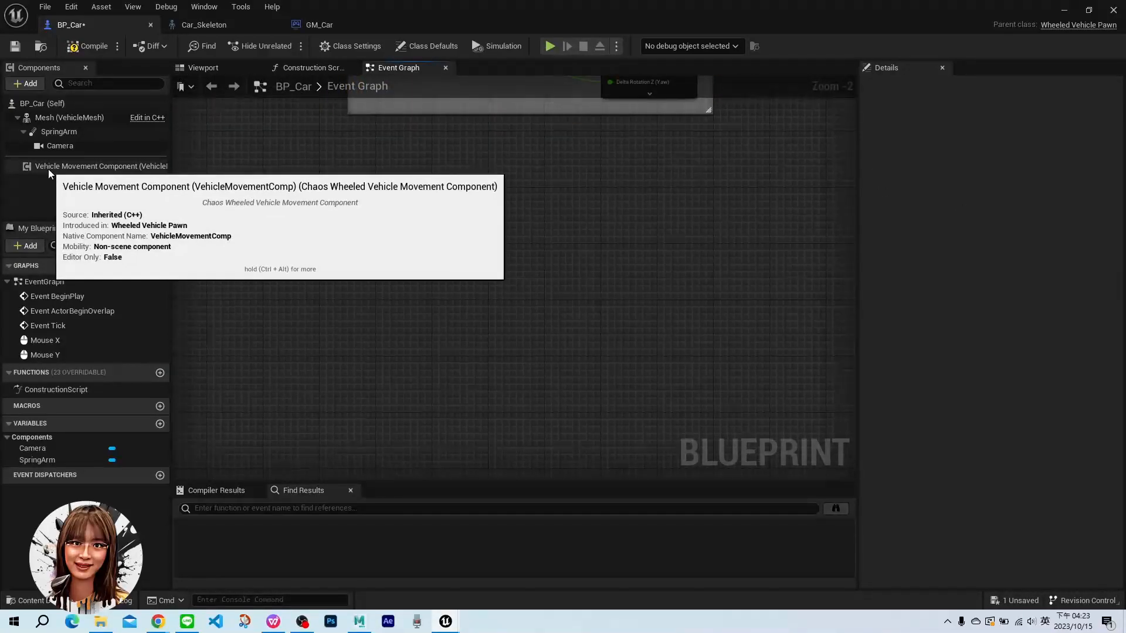
drag(48, 169, 218, 243)
drag(301, 245, 417, 220)
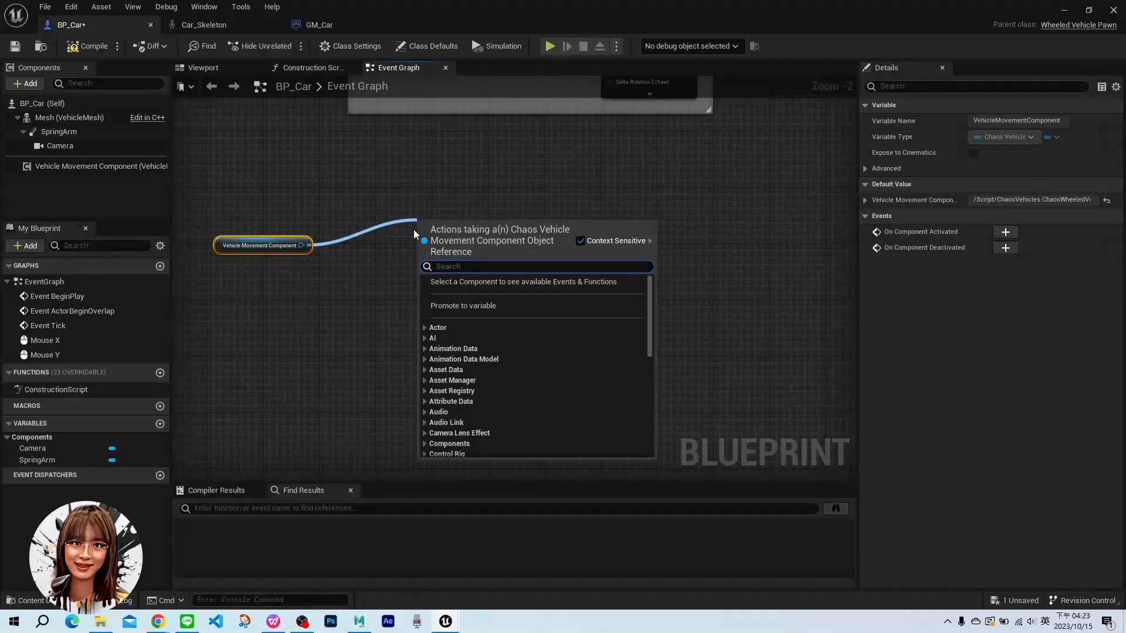
text(thro)
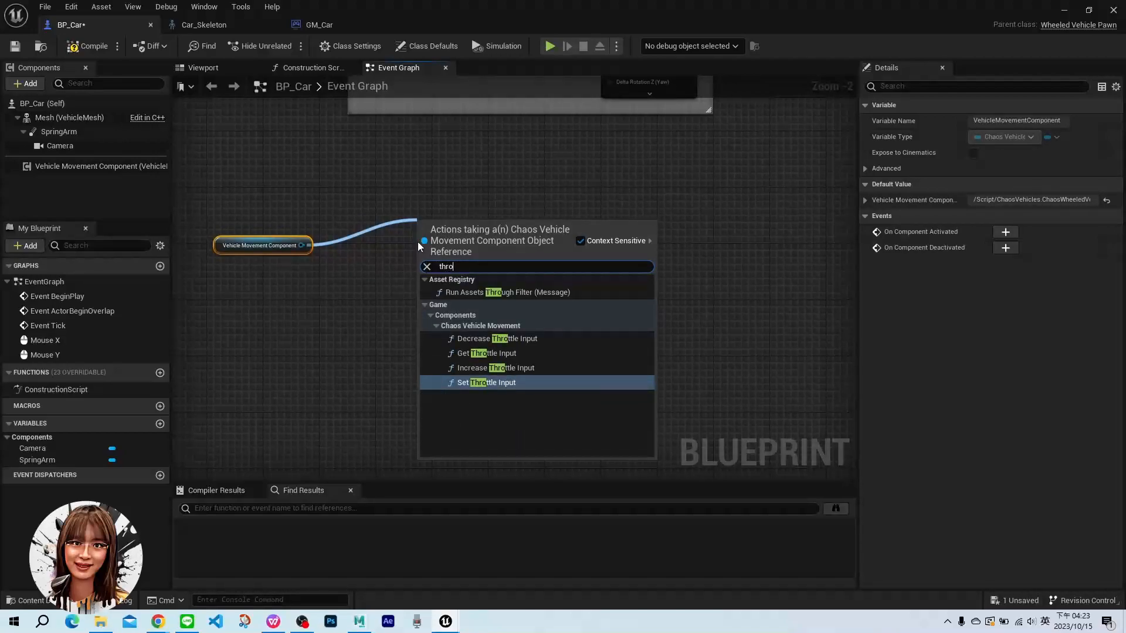
click(487, 382)
drag(485, 218, 570, 184)
Add a Set Brake Input node from the Vehicle Movement Component reference and place it below Set Throttle Input
drag(304, 245, 471, 285)
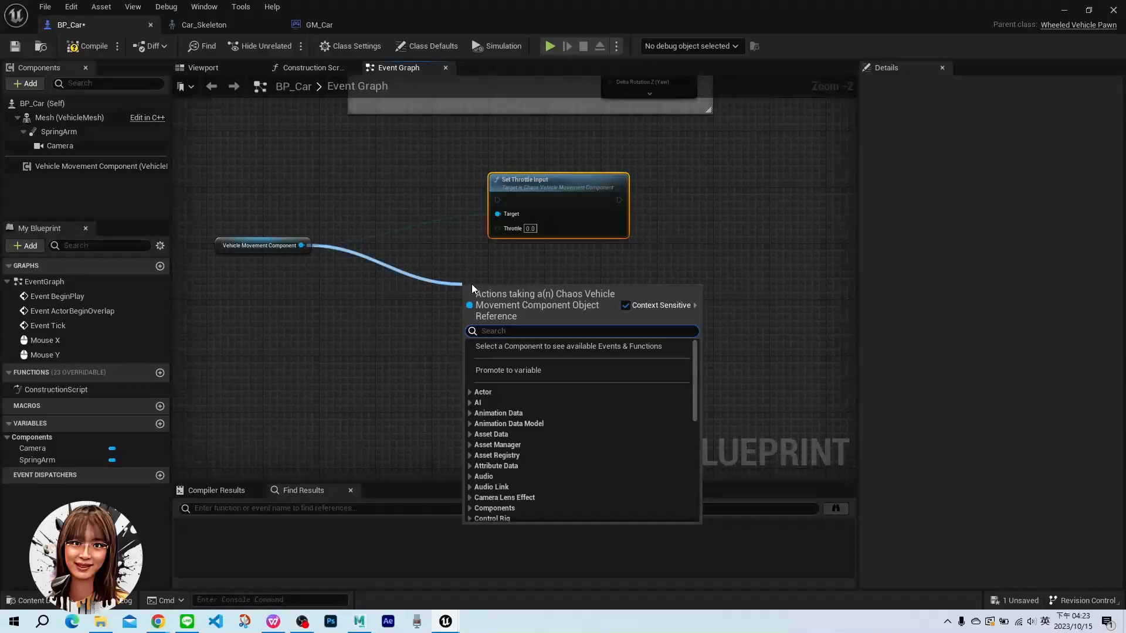
text(br)
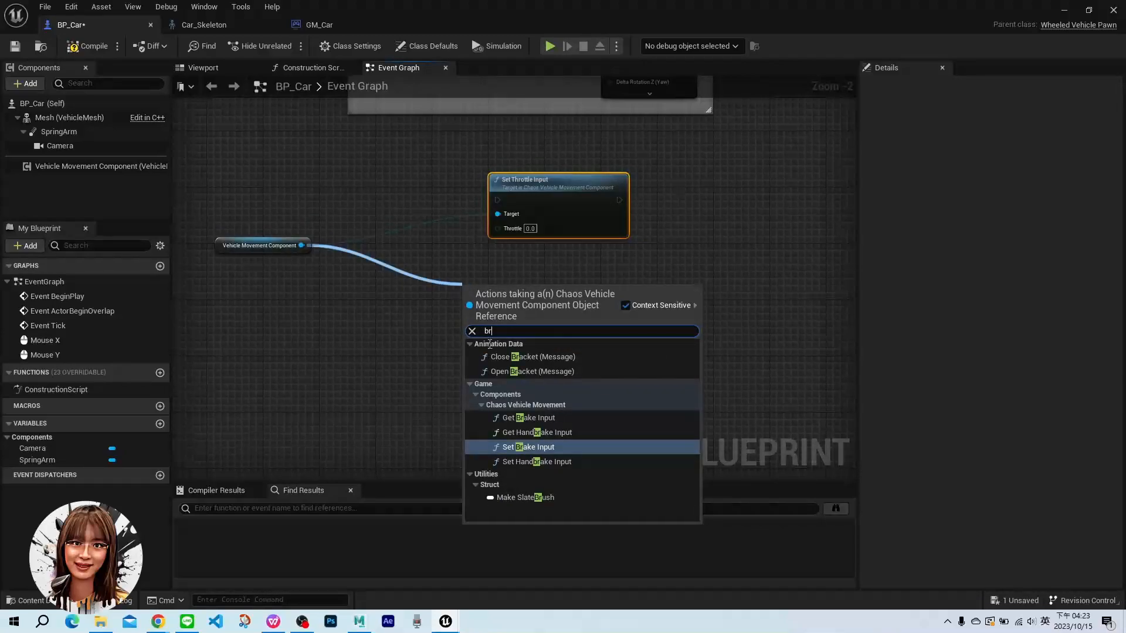
click(555, 448)
drag(552, 288, 587, 288)
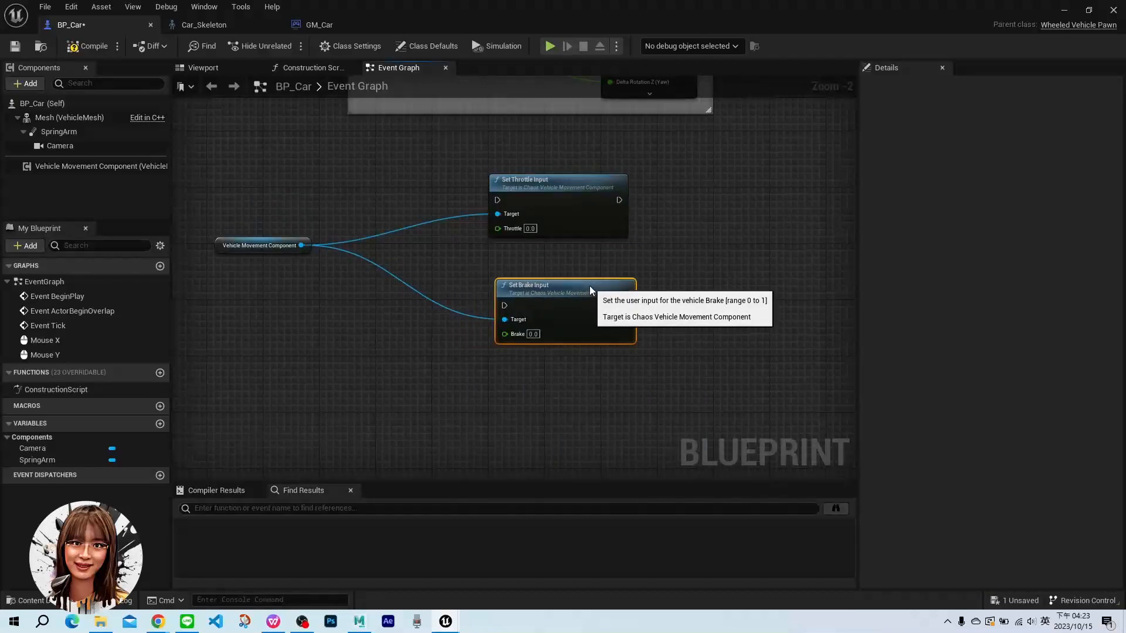
Add a Set Handbrake Input node from the Vehicle Movement Component reference, leaving a gap beneath Set Brake Input
drag(301, 245, 501, 418)
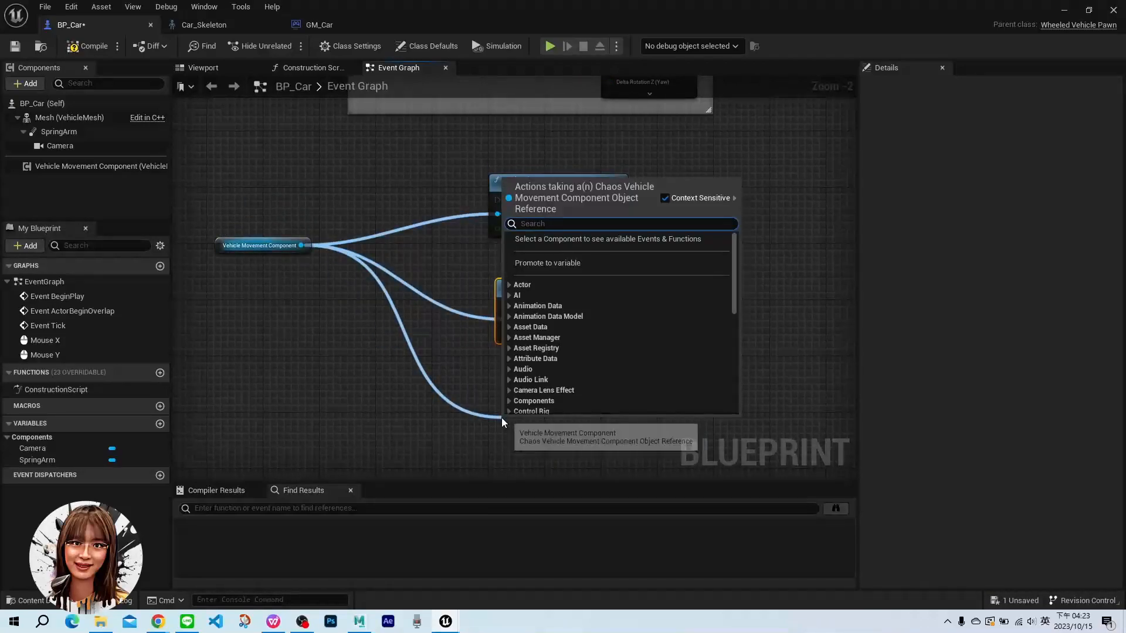
text(han)
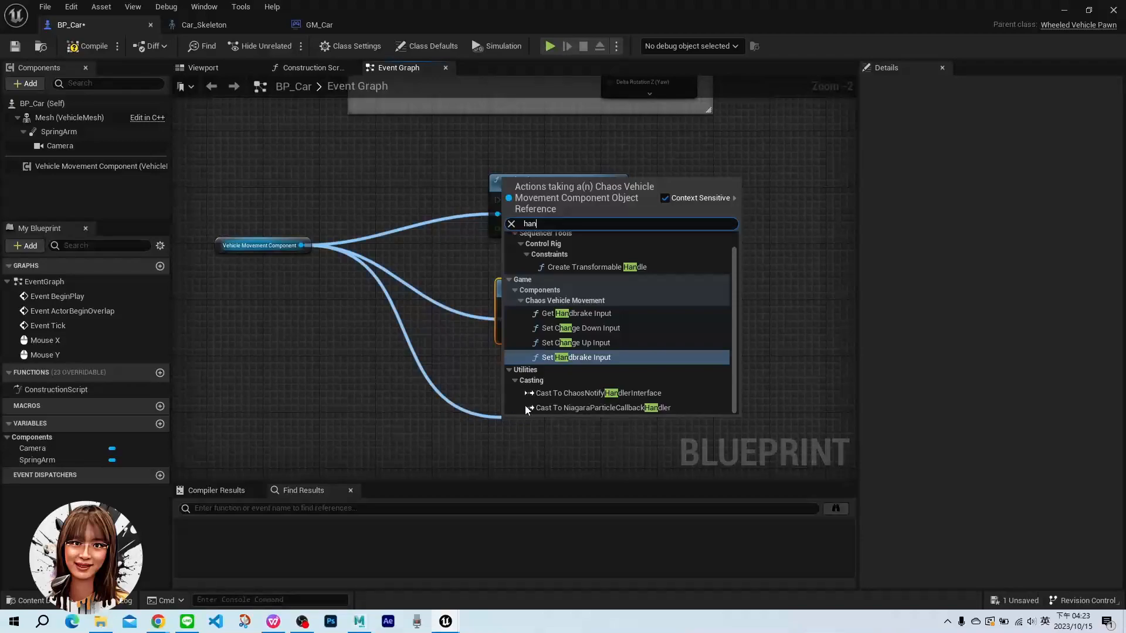
click(568, 358)
drag(581, 409, 581, 444)
Add a Set Steering Input node from the Vehicle Movement Component reference, between the Set Brake Input and Set Handbrake Input nodes
click(557, 243)
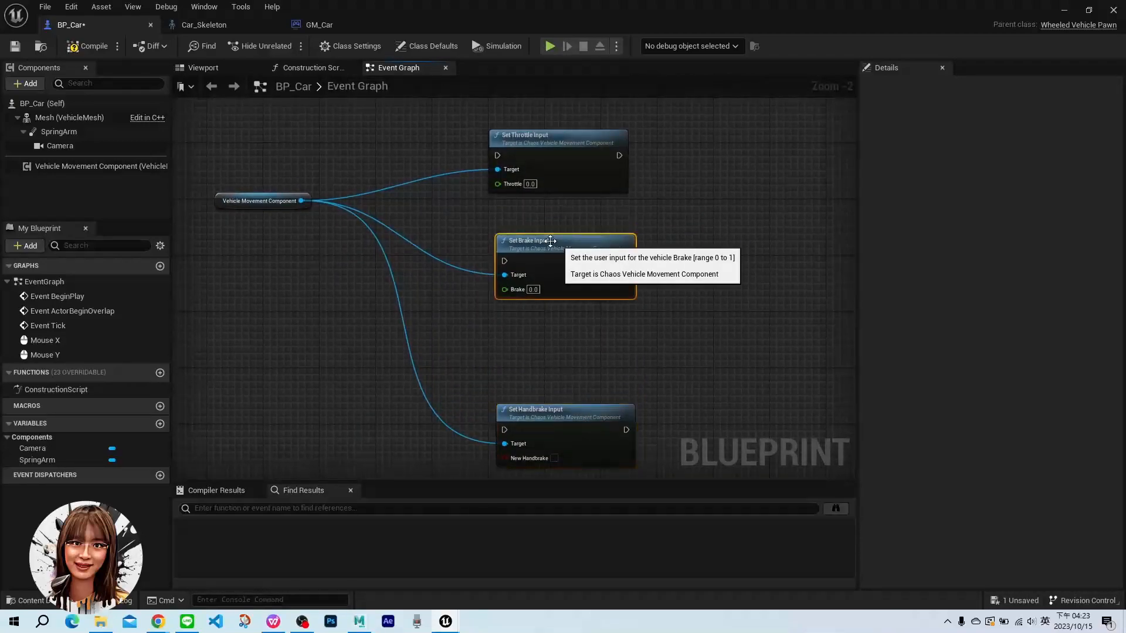
drag(301, 201, 477, 328)
text(steer)
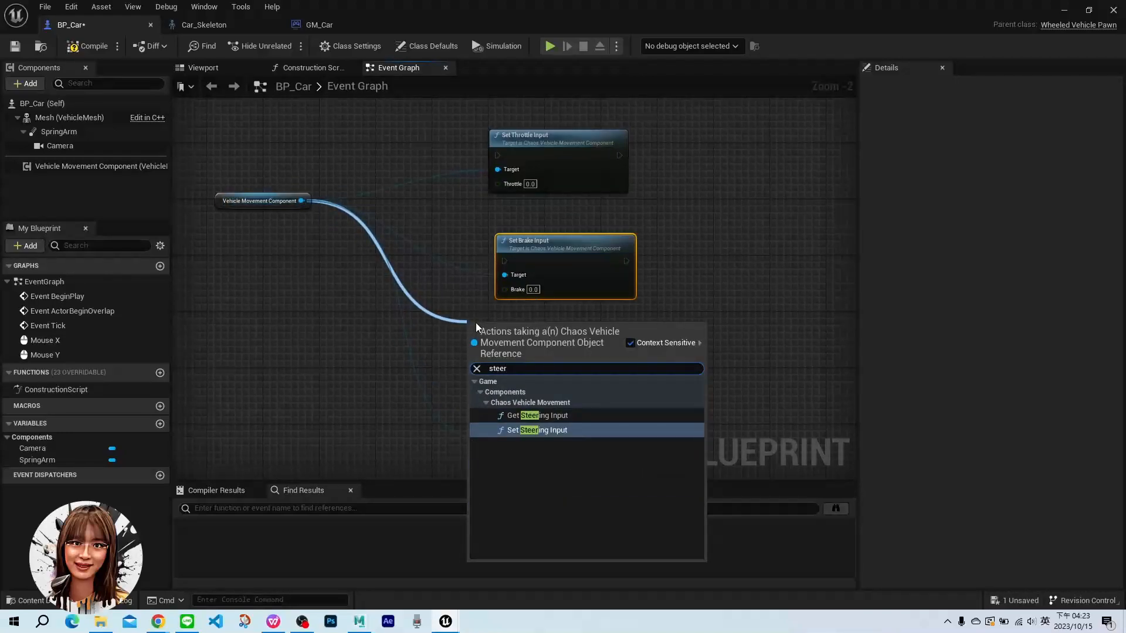
click(567, 430)
Lower the Vehicle Movement Component reference, align and evenly space the brake, steering and handbrake nodes, and compile the Blueprint
drag(249, 195, 235, 271)
right_drag(450, 206, 447, 170)
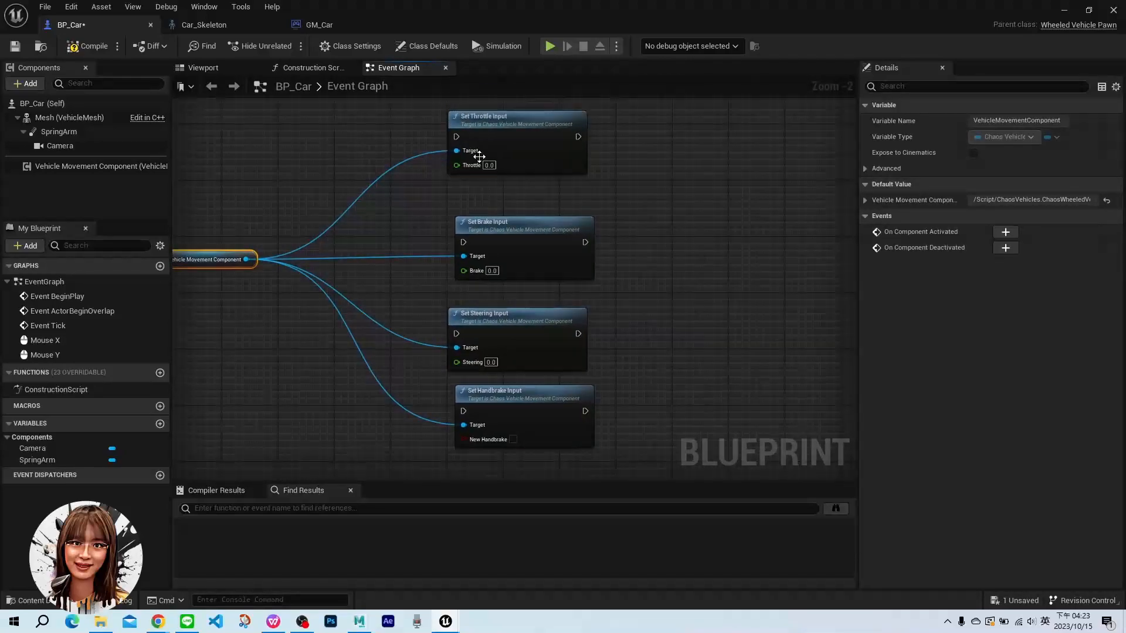
drag(542, 317, 549, 317)
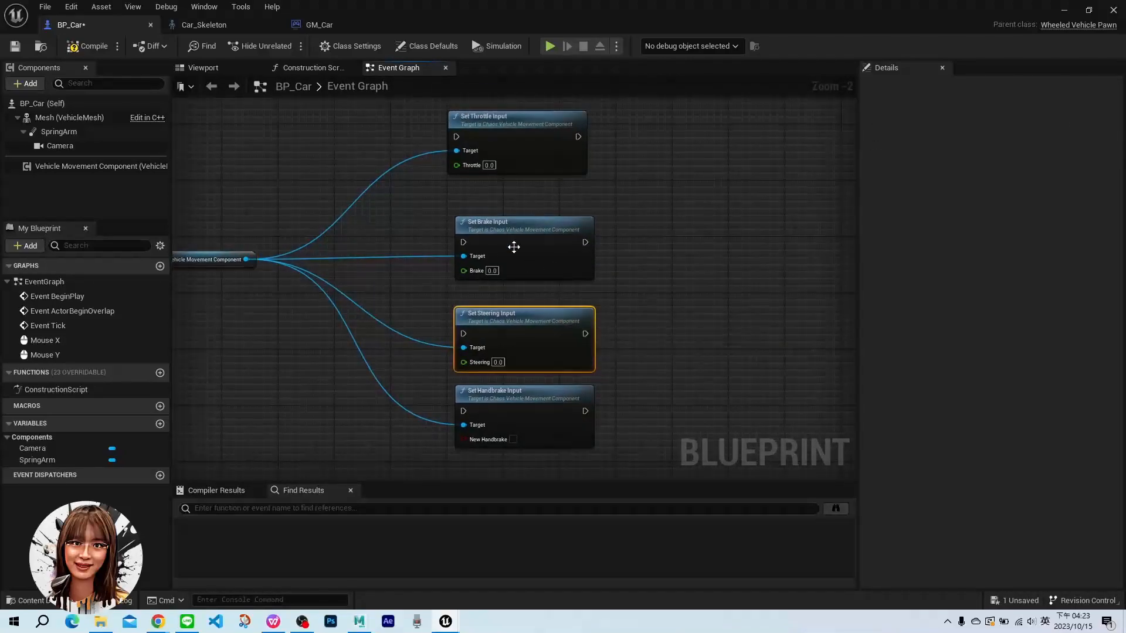
drag(515, 225, 515, 218)
drag(533, 315, 533, 309)
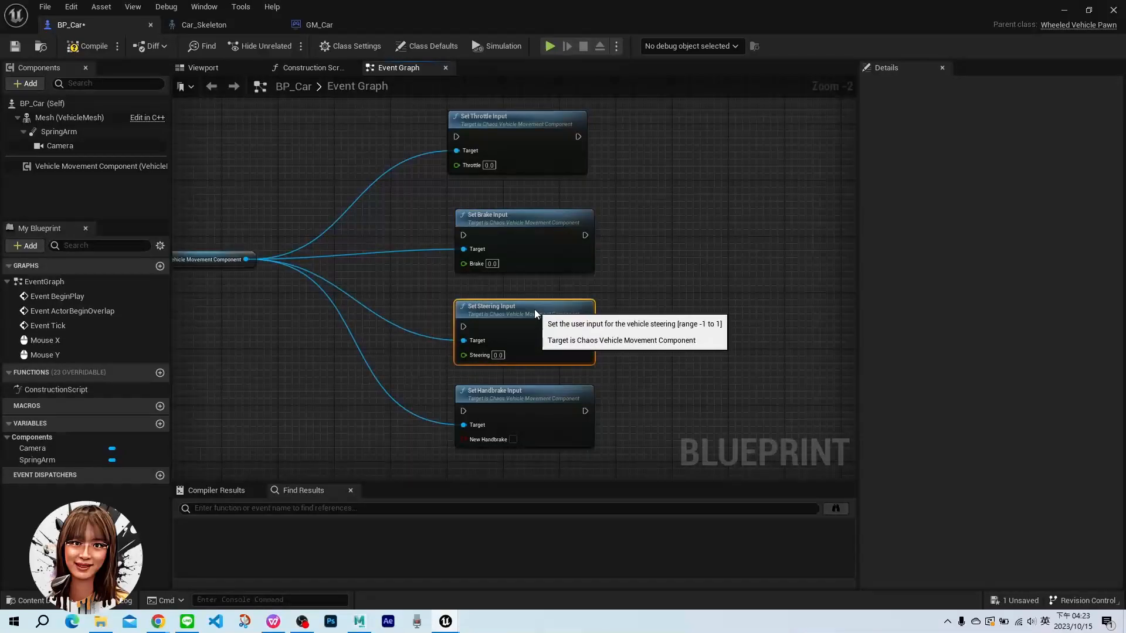
click(530, 395)
right_drag(262, 375, 295, 390)
click(85, 47)
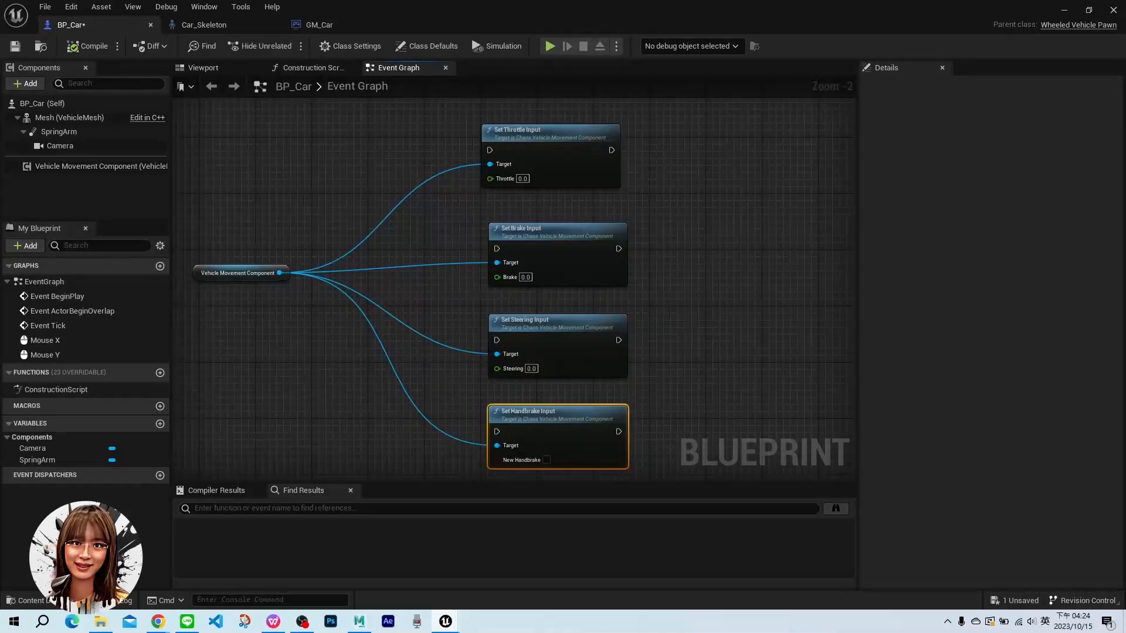
Minimize the BP_Car Blueprint window and open the Engine Input page of the Project Settings
click(1065, 10)
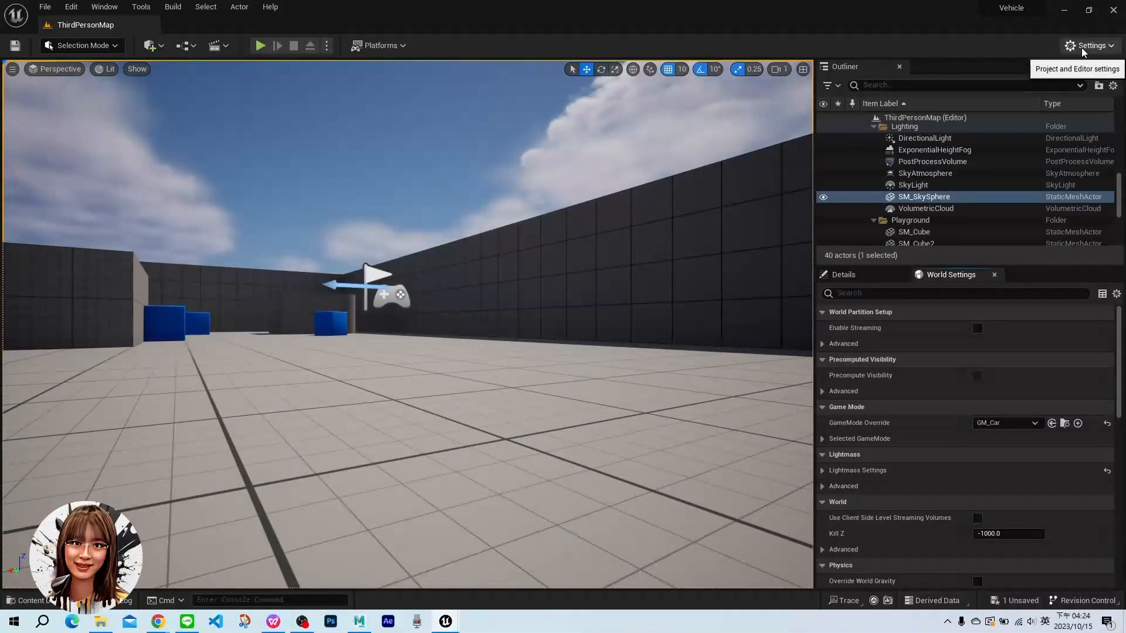
click(1081, 47)
click(1044, 95)
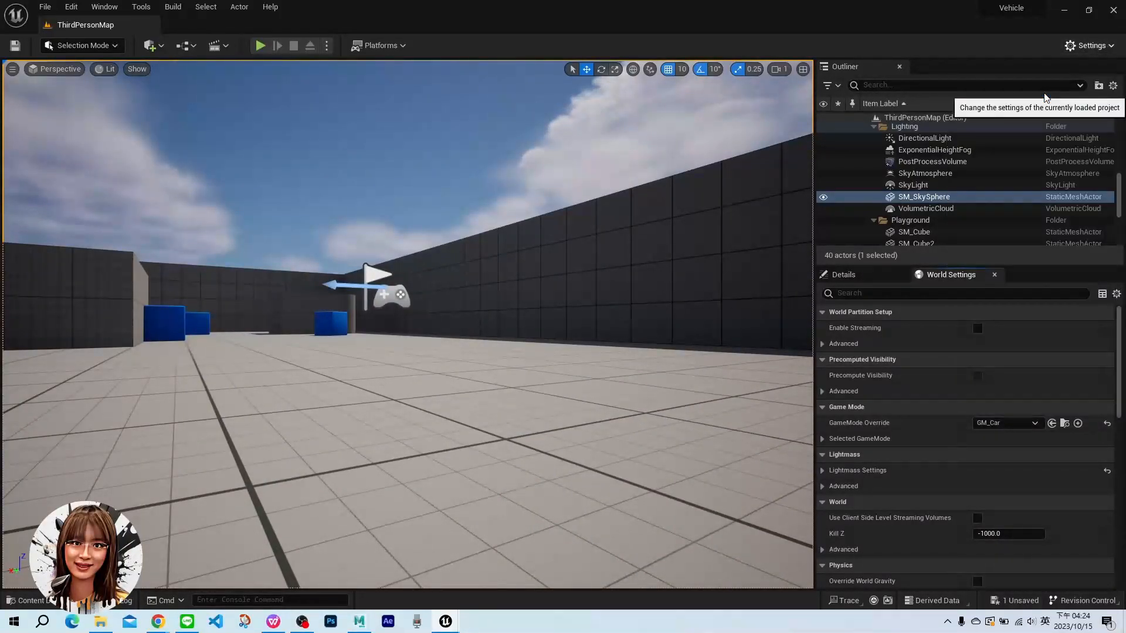
scroll(111, 382, down, 4)
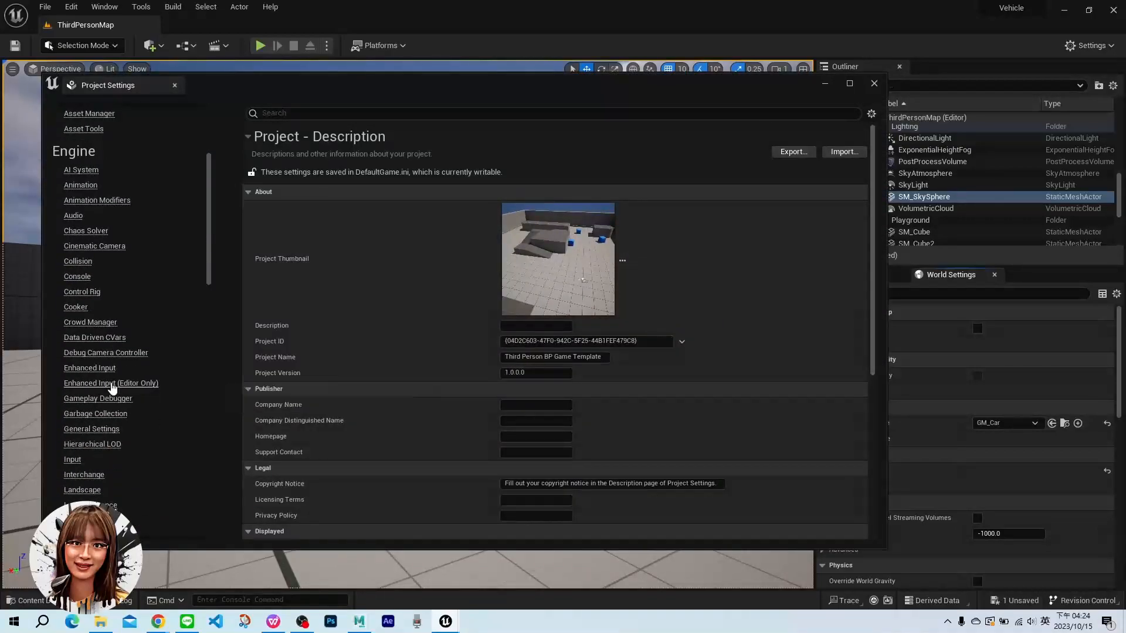
click(72, 366)
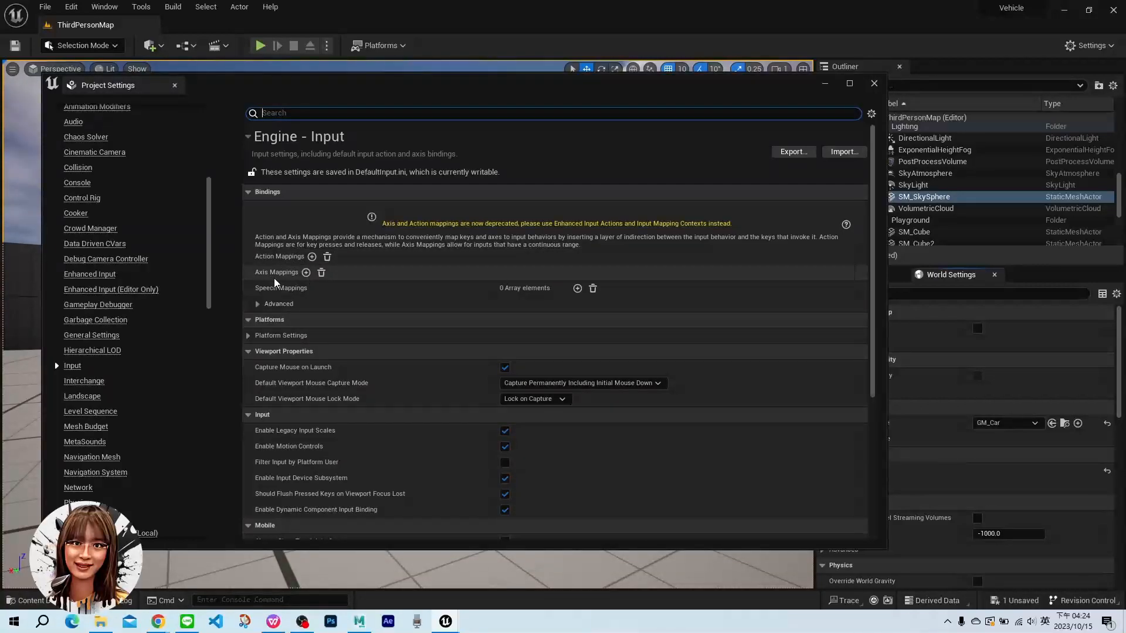
Add an action mapping named HandBrake and bind it to Space Bar
click(312, 257)
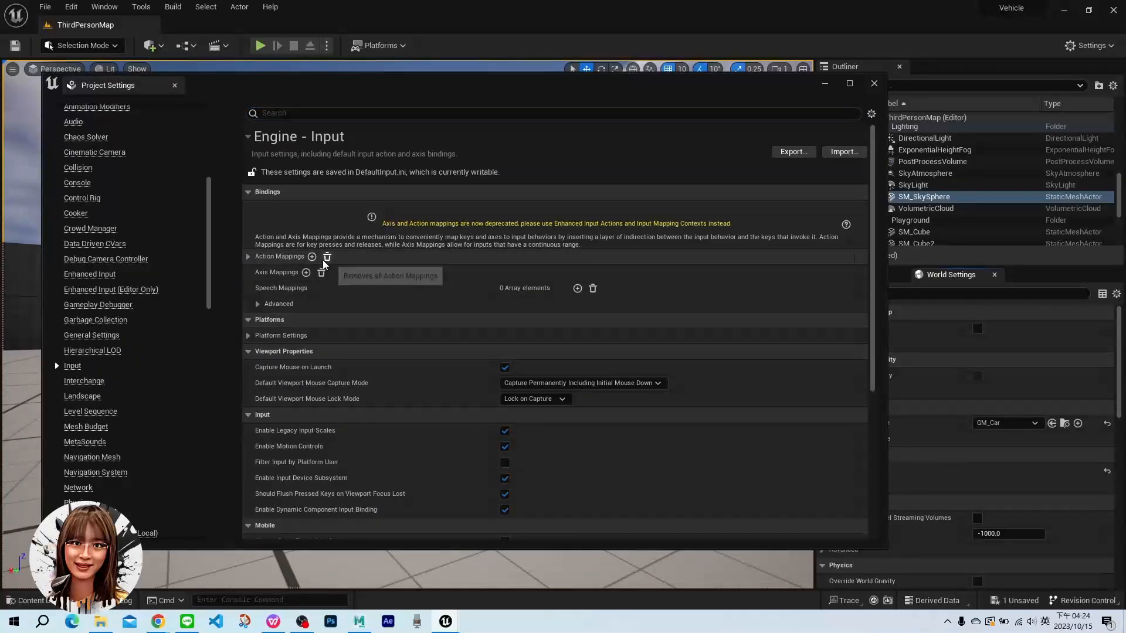
click(249, 257)
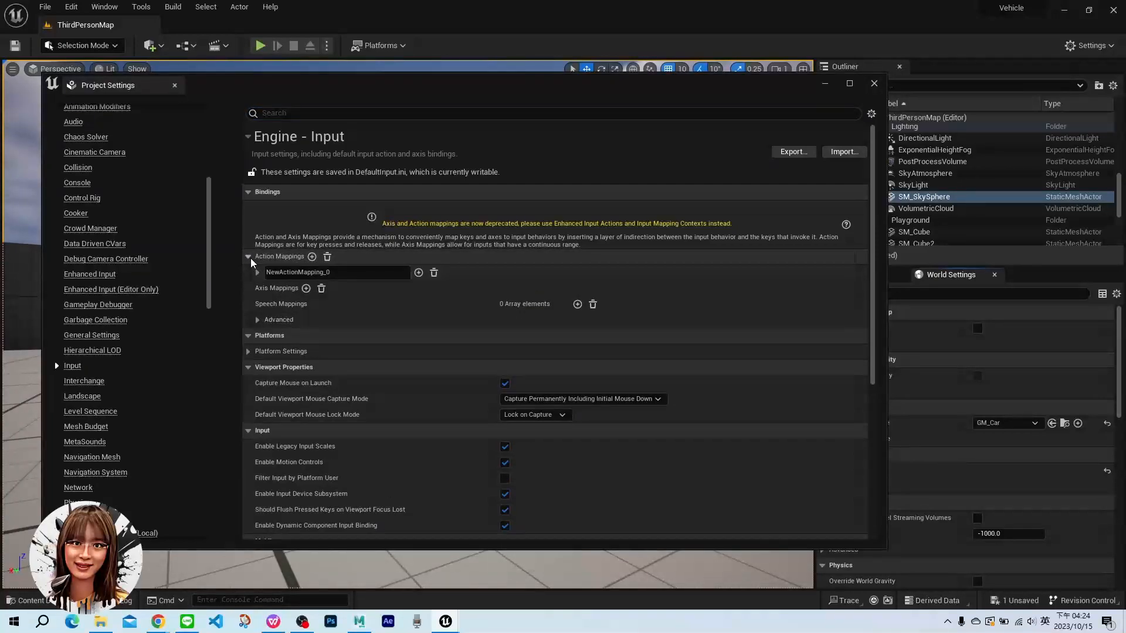
click(273, 277)
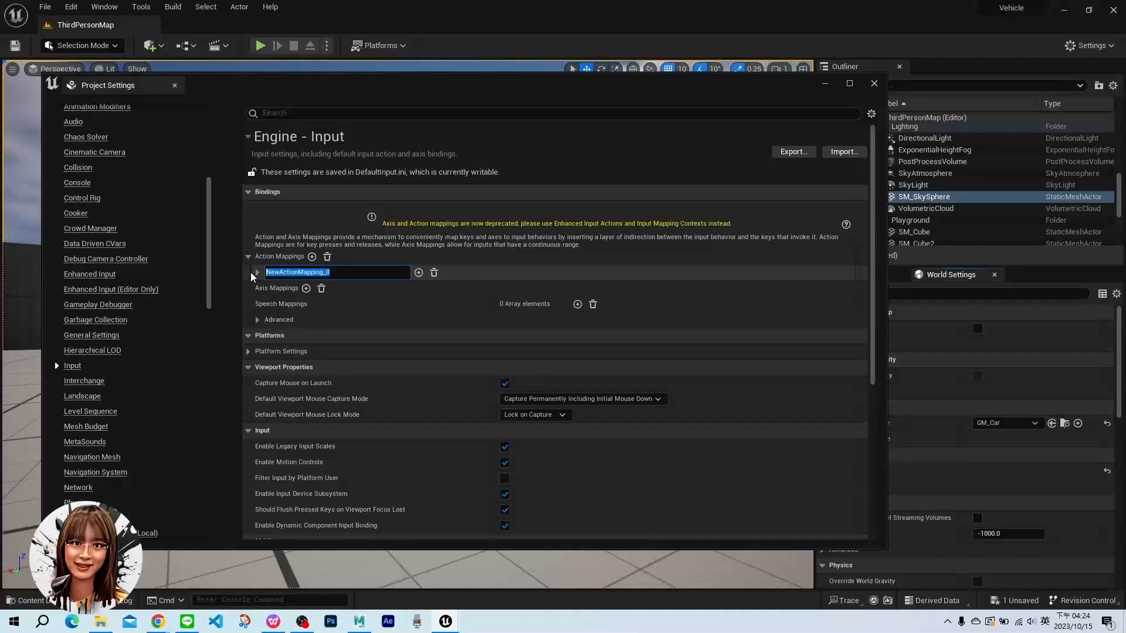
text(HandBrake)
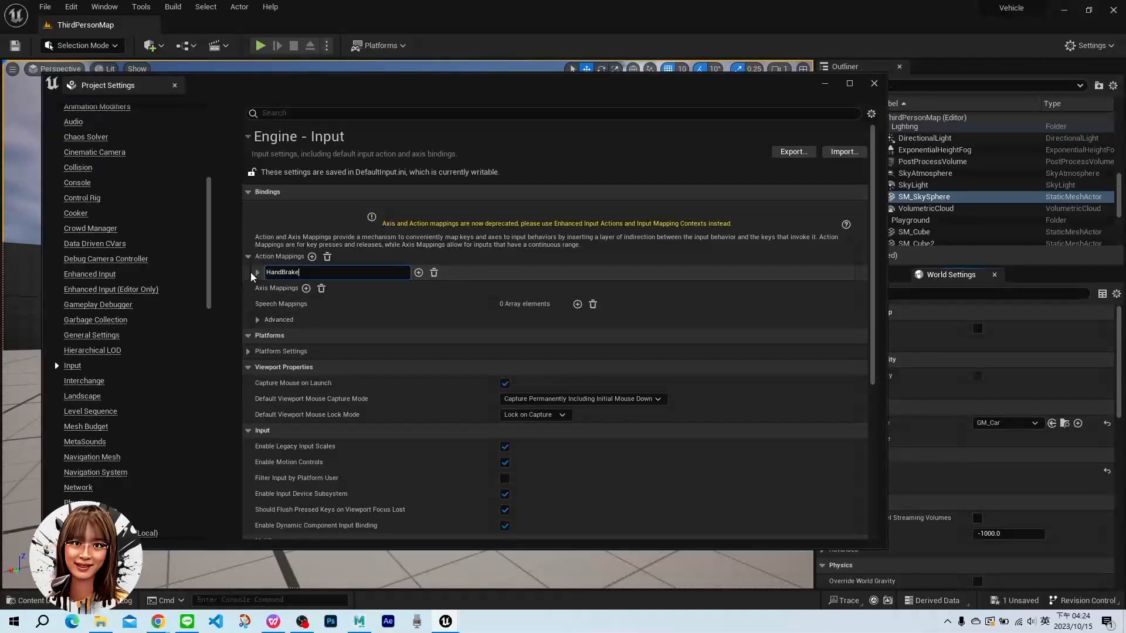
click(256, 273)
click(337, 289)
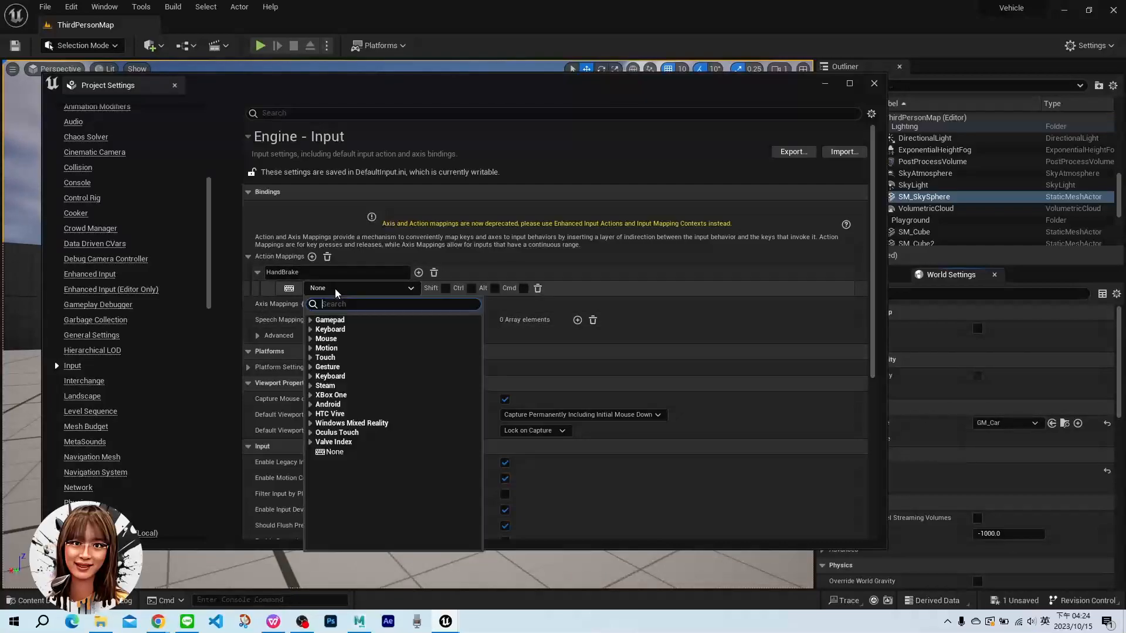
text(space)
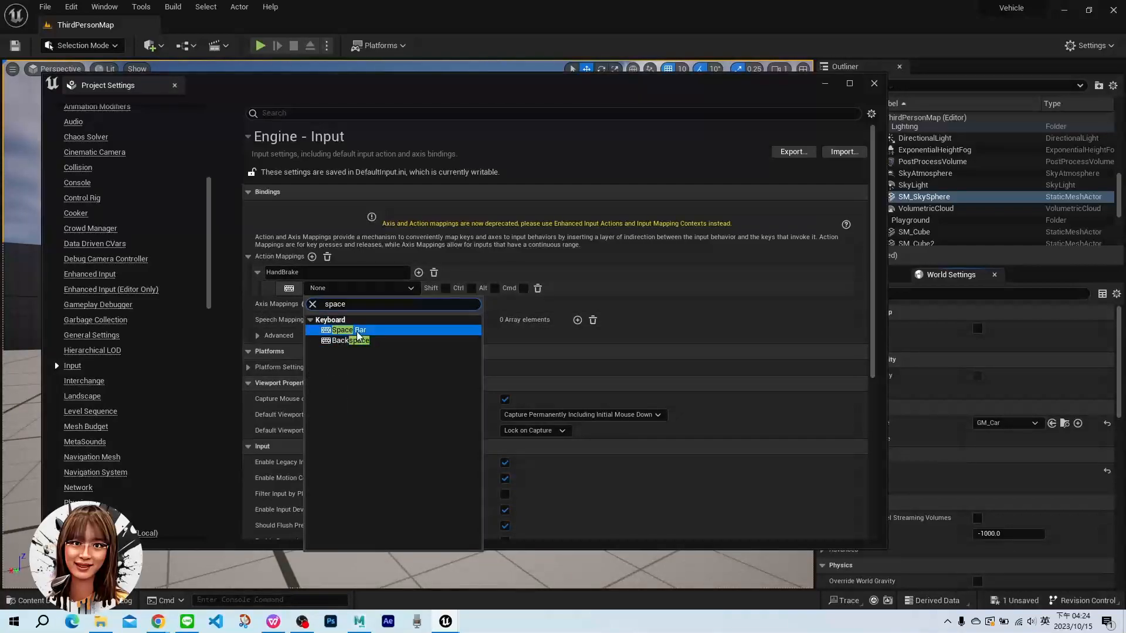
click(358, 336)
Add three axis mappings, name the first one Throttle and bind it to W
click(306, 304)
click(306, 304)
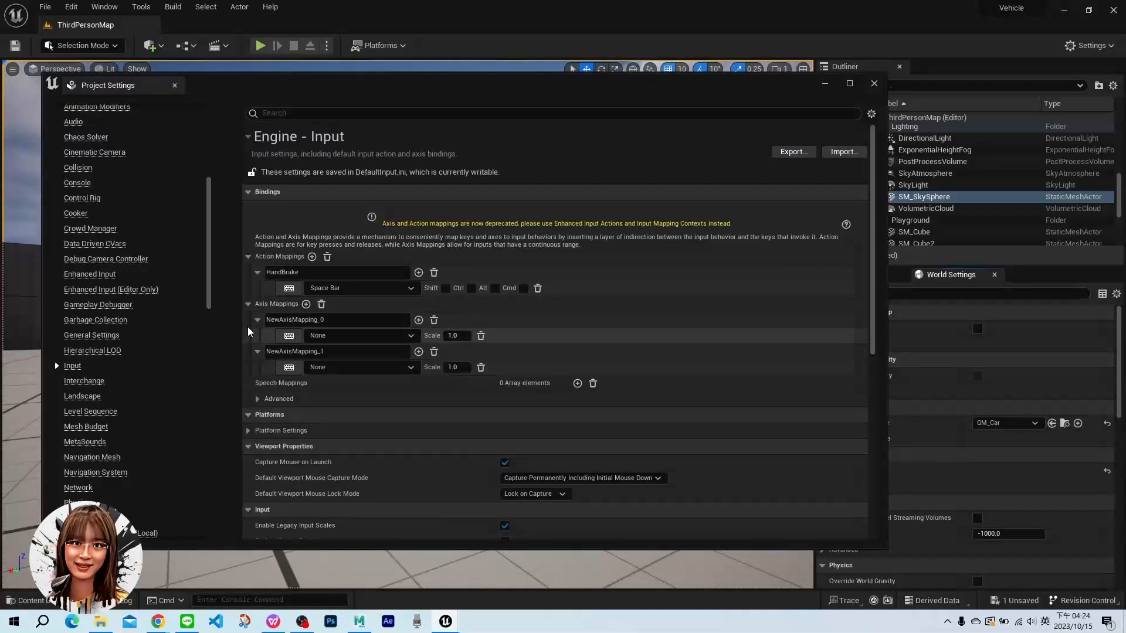
click(307, 303)
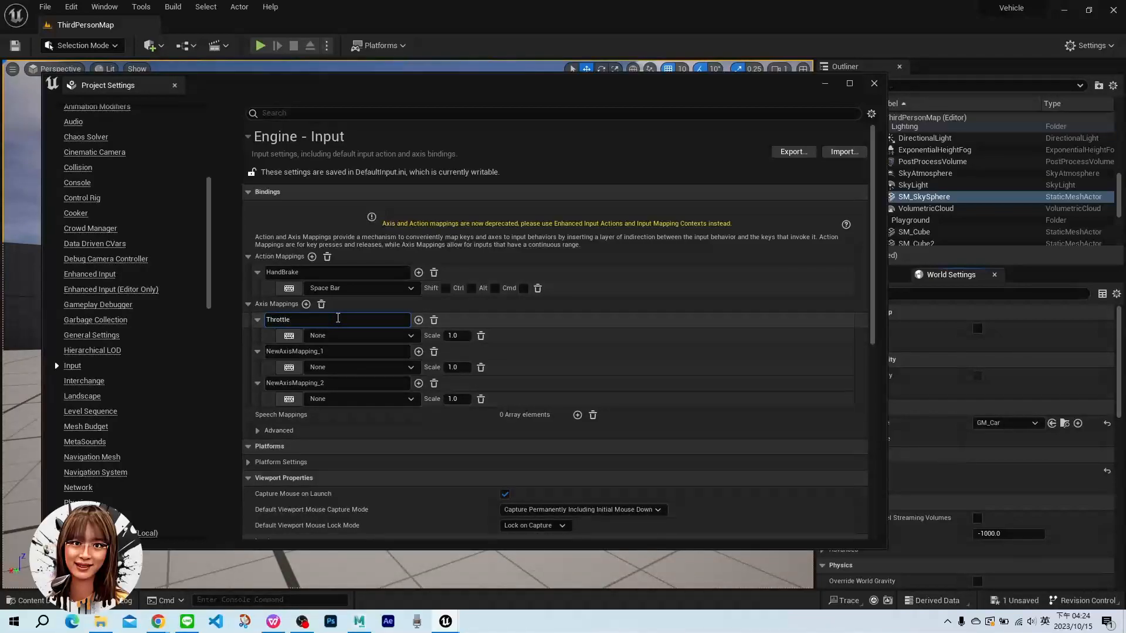
click(349, 337)
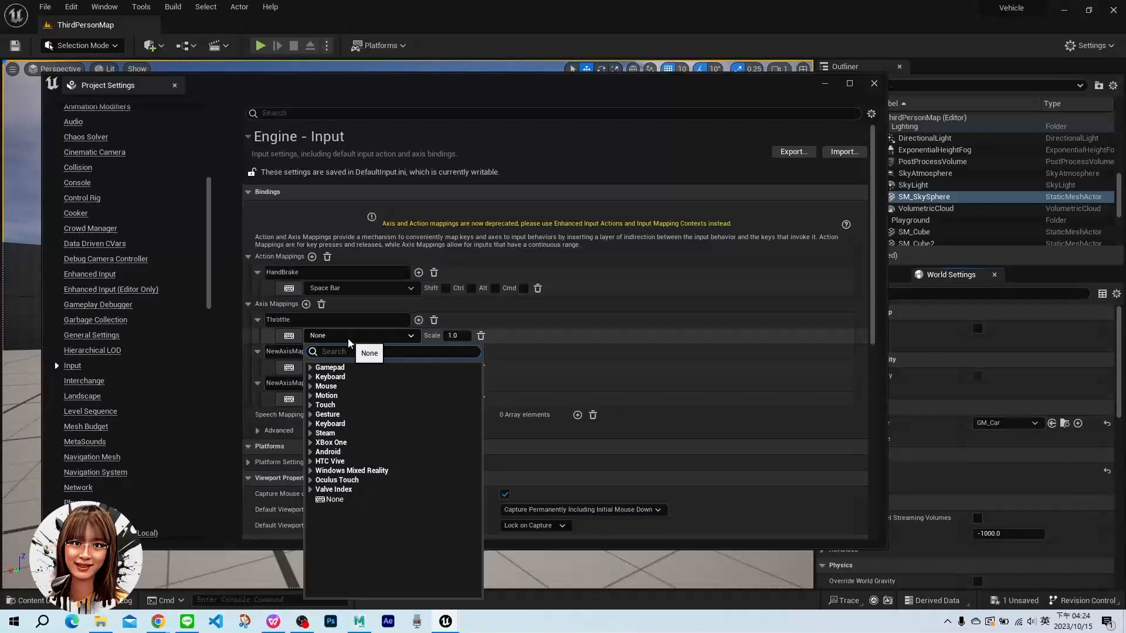
text(ww)
key(BackSpace)
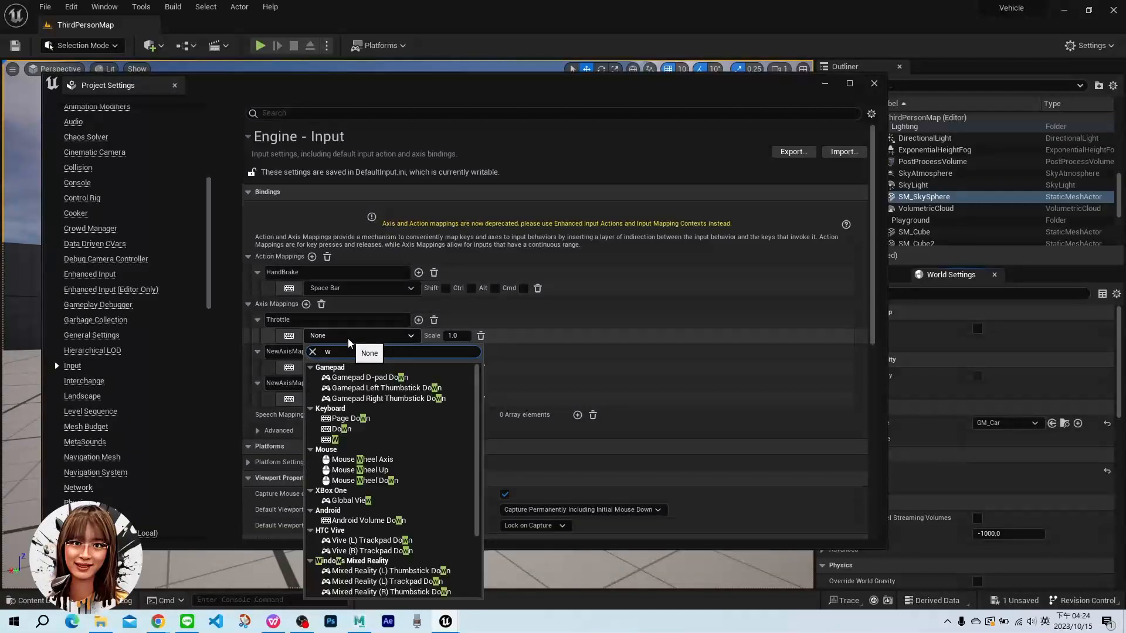
click(335, 421)
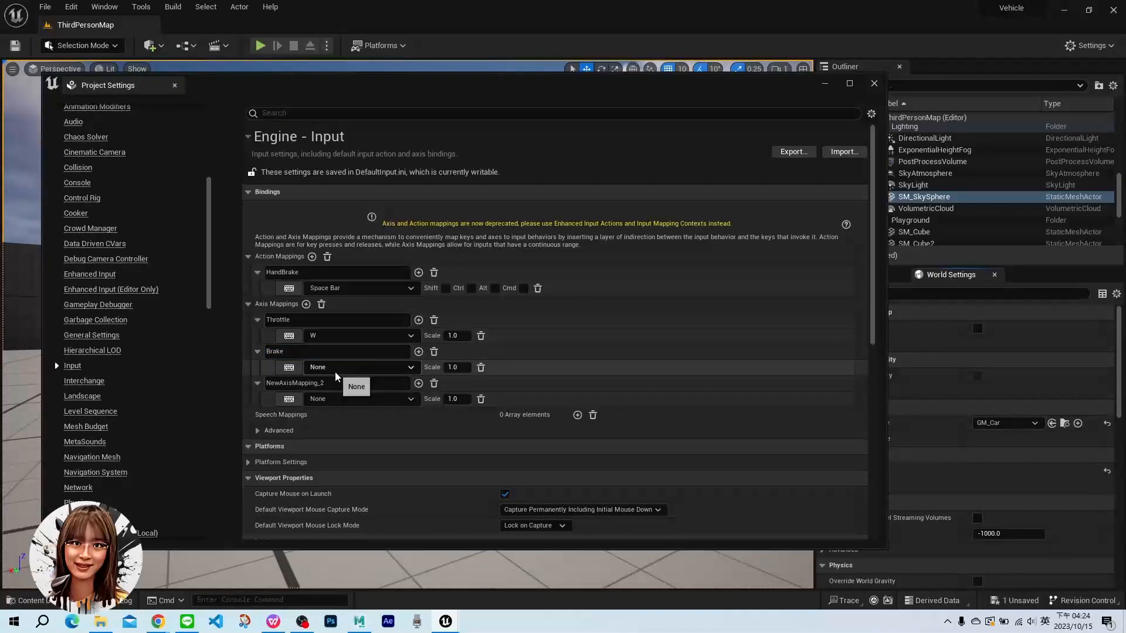
Name the second axis mapping Brake and bind it to S
click(352, 367)
text(s)
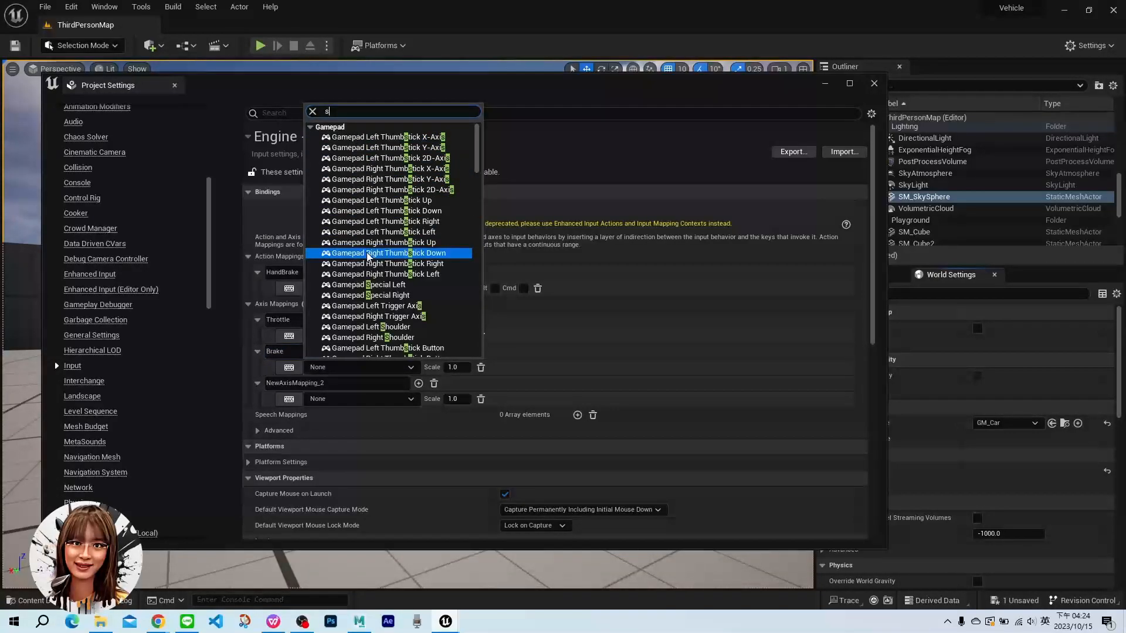
scroll(354, 252, down, 5)
click(346, 272)
Name the third axis mapping Steering, add a second binding to it, and assign A and D
click(335, 382)
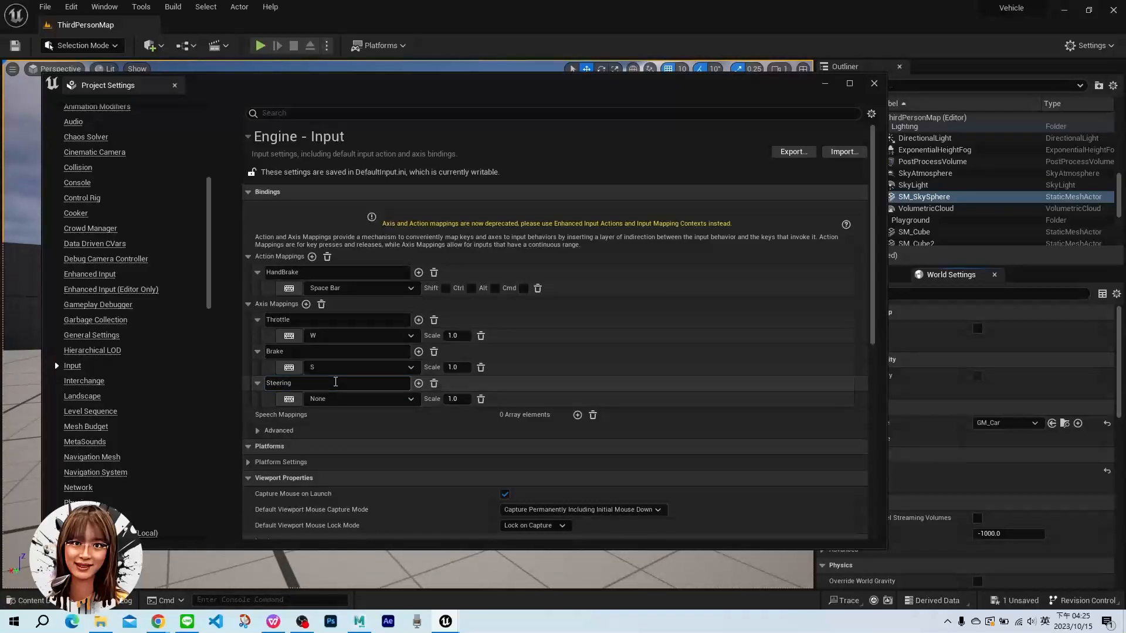
click(419, 384)
click(322, 399)
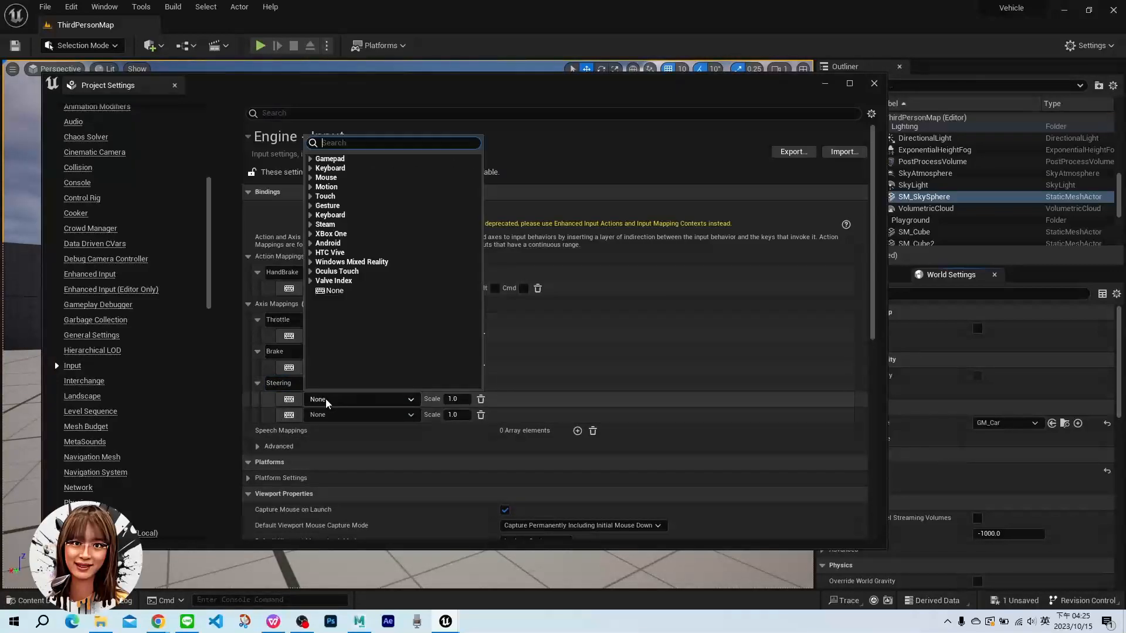
text(a)
scroll(341, 246, down, 5)
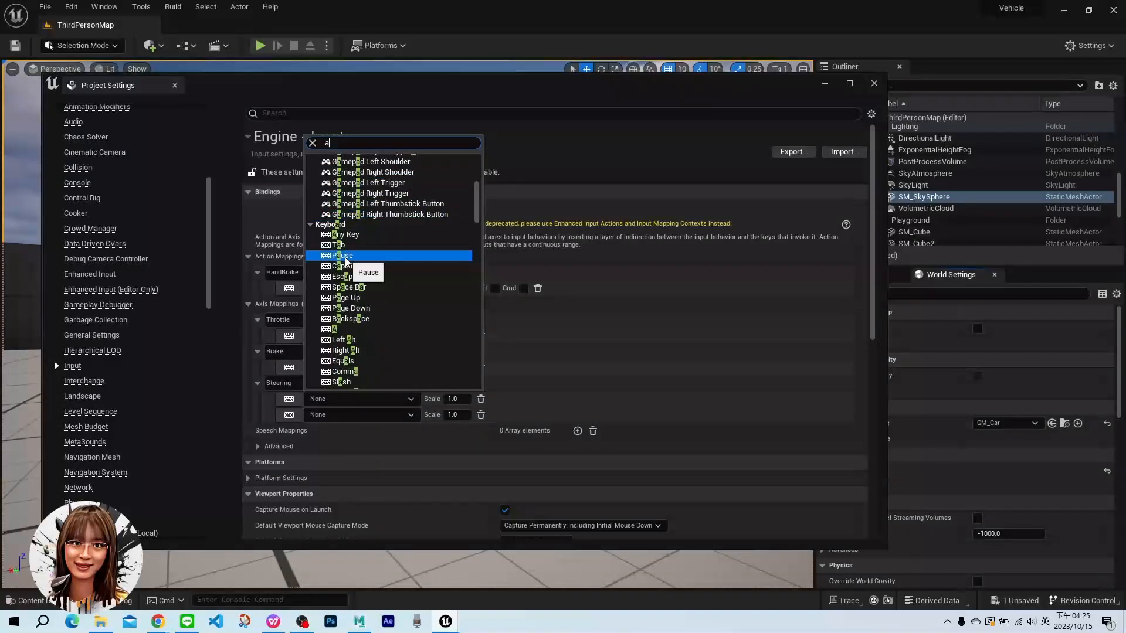
click(344, 330)
click(352, 415)
text(d)
click(333, 386)
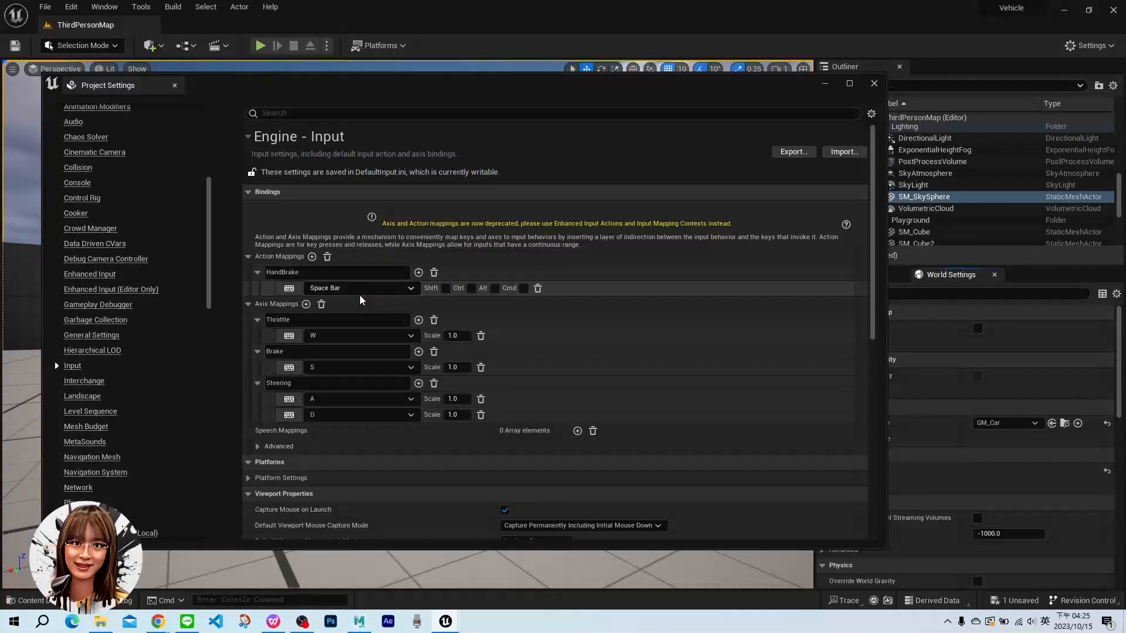
Set the scale of the Steering mapping's A binding to -1.0 and close the Project Settings
scroll(451, 375, down, 2)
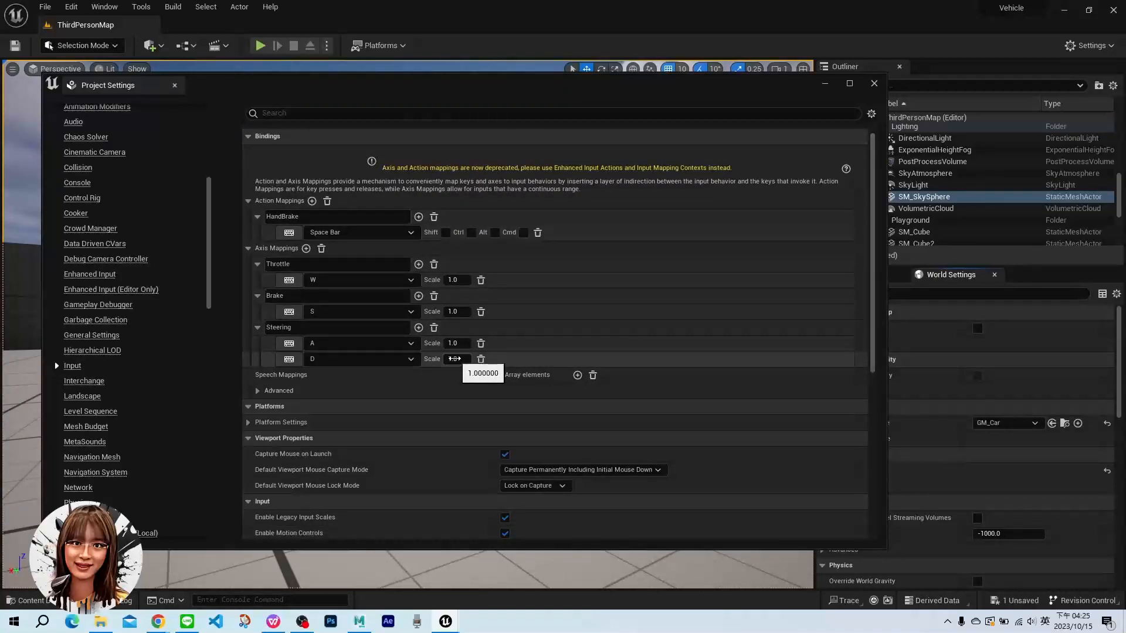
click(459, 344)
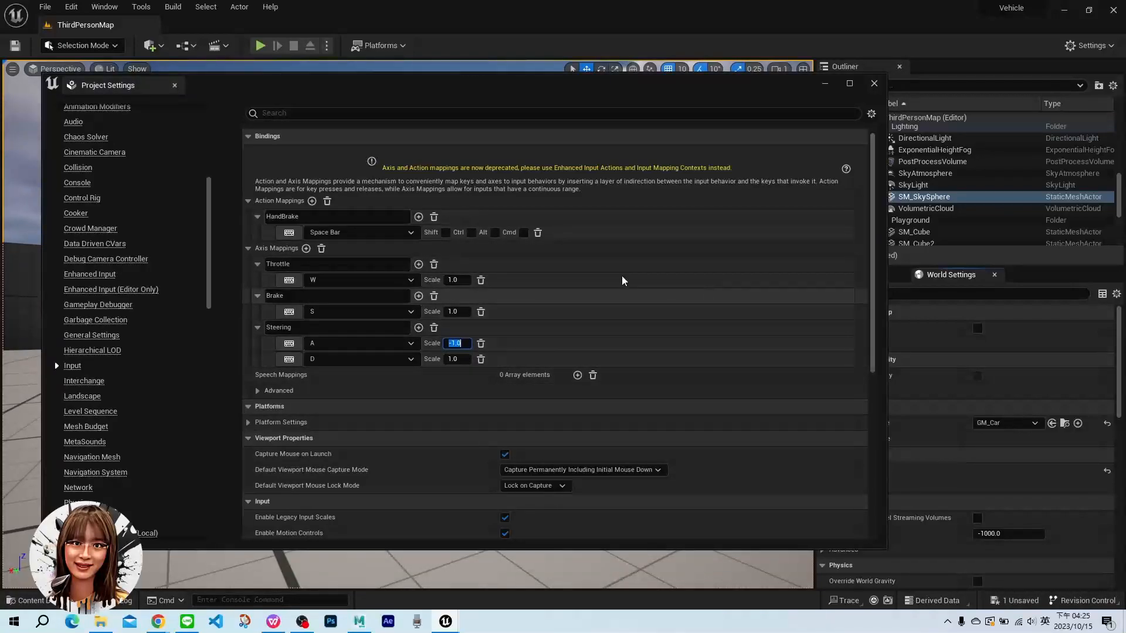
scroll(584, 326, down, 3)
scroll(569, 308, up, 2)
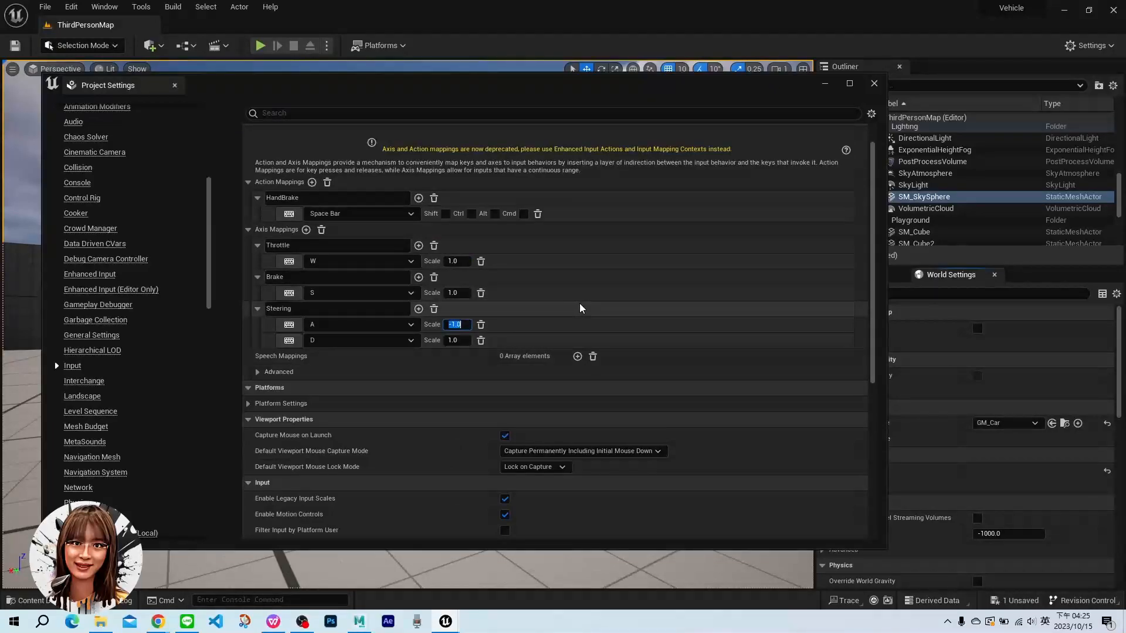
click(874, 83)
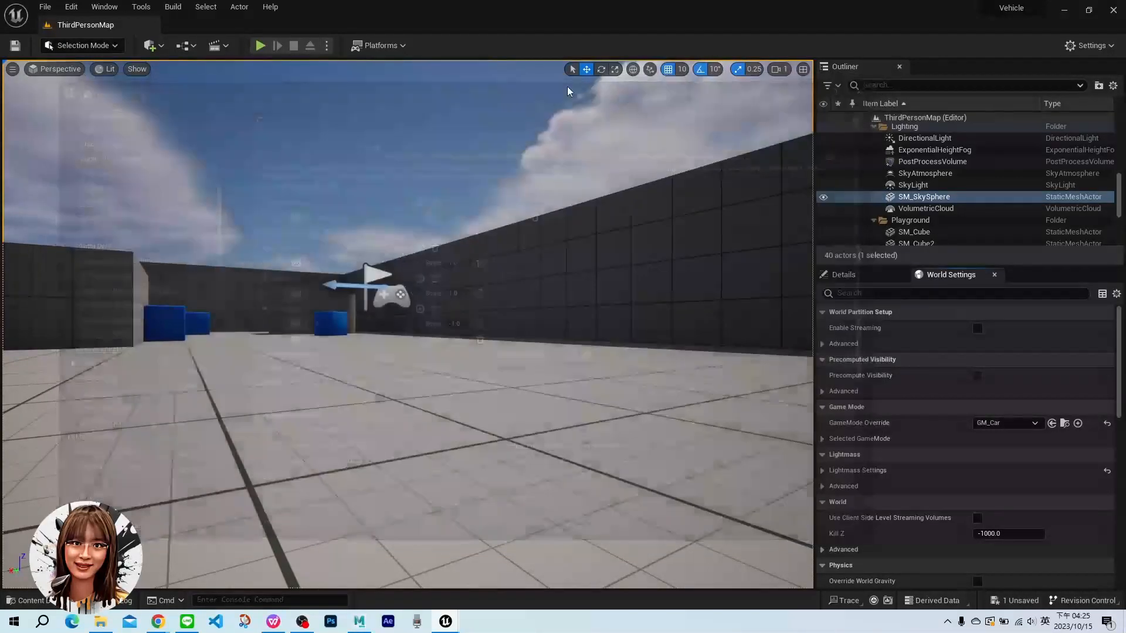
In BP_Car's Event Graph, add the Throttle axis event and wire its execution and Axis Value into Set Throttle Input
click(509, 561)
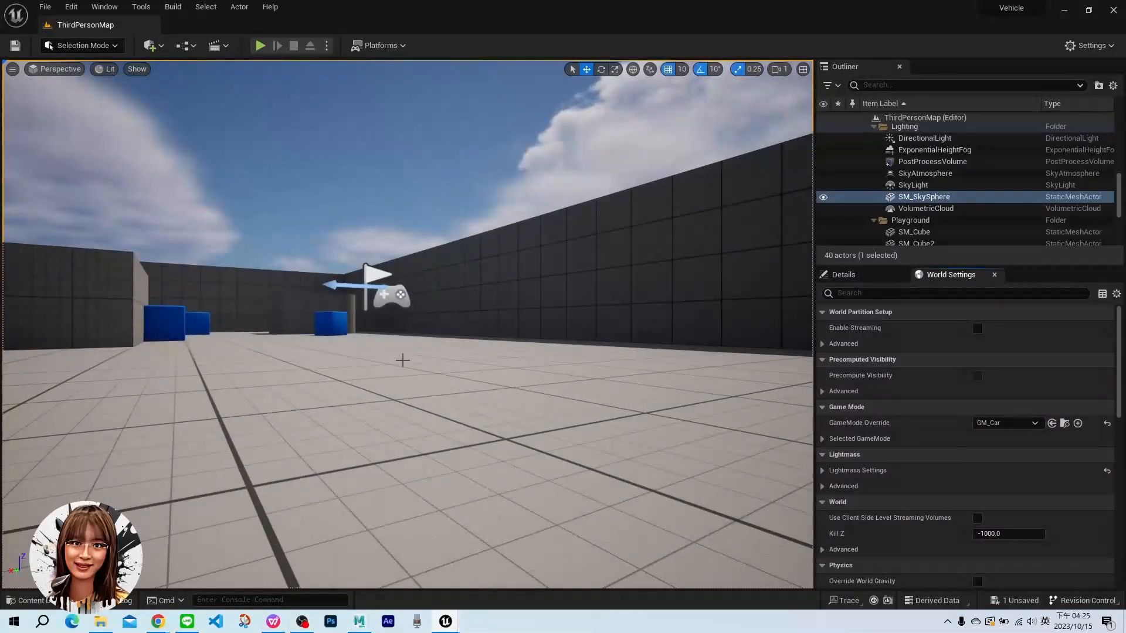
right_drag(298, 354, 364, 378)
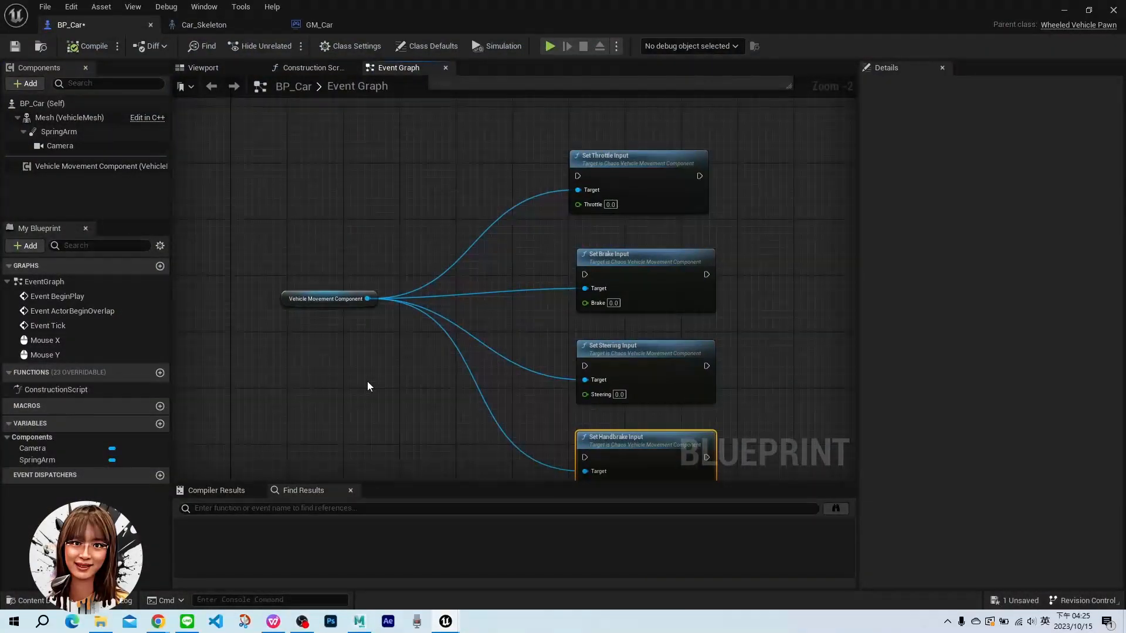
right_drag(299, 193, 332, 205)
click(319, 187)
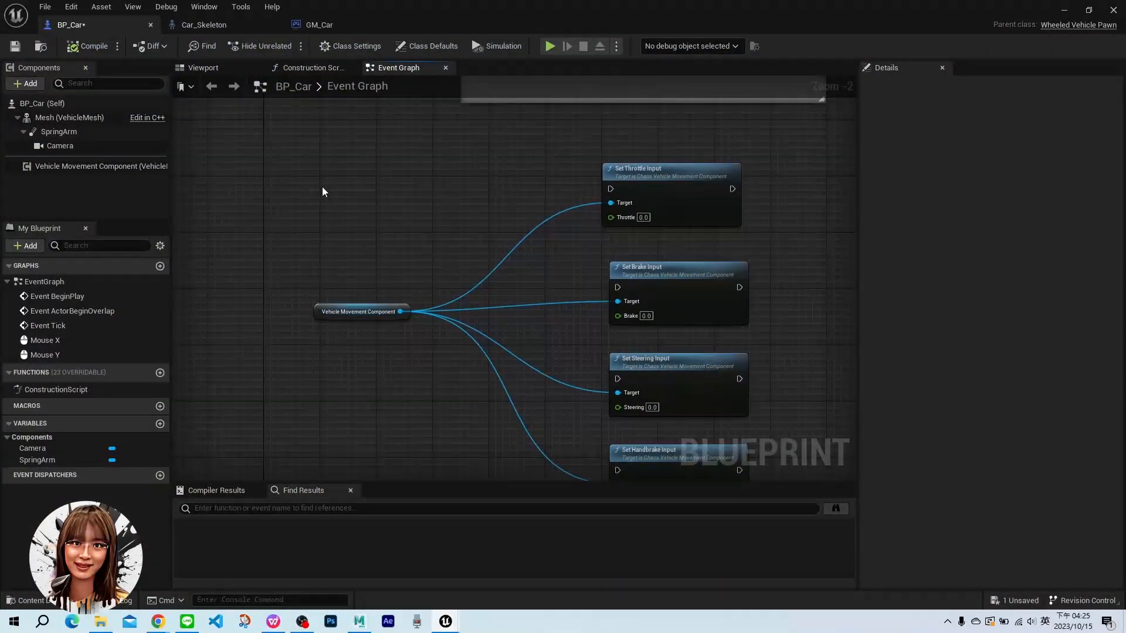
right_click(323, 191)
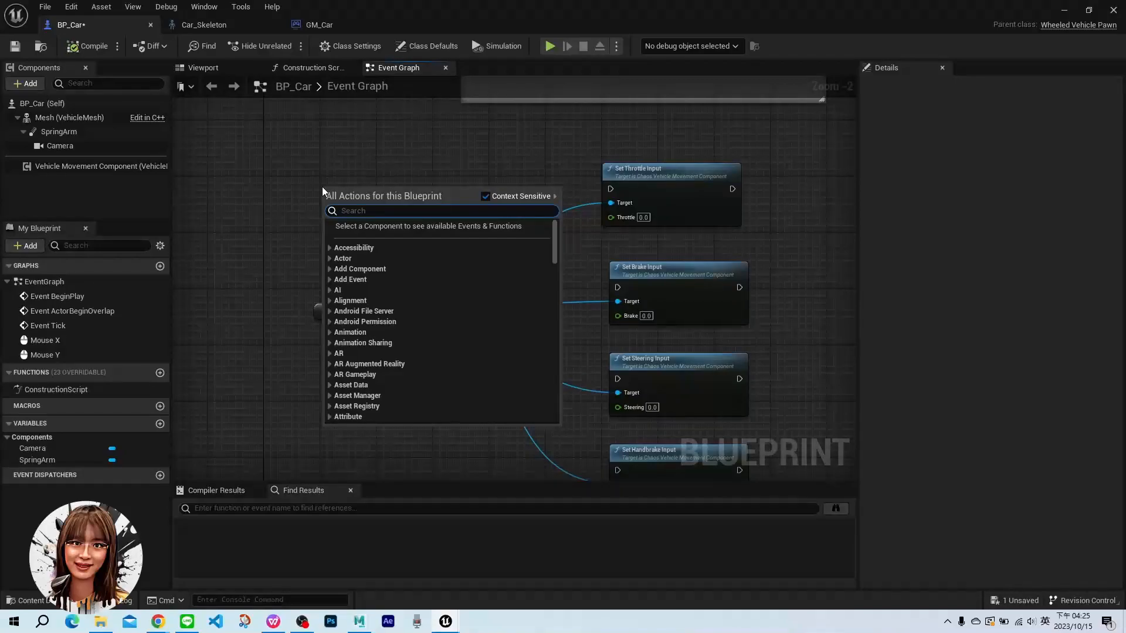
text(thrott)
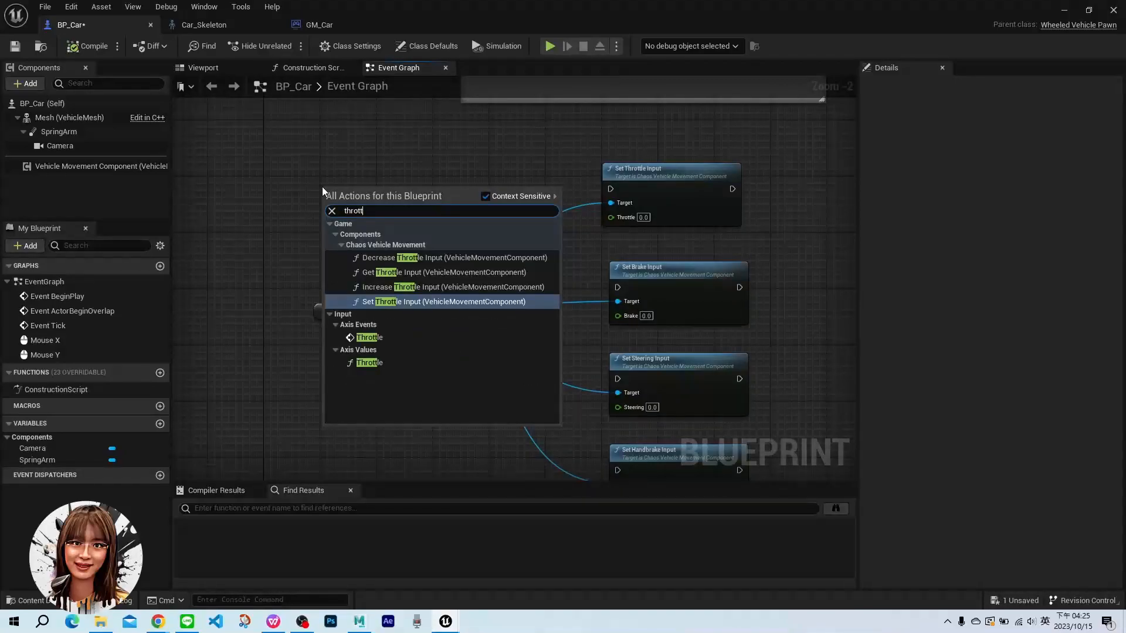
click(369, 338)
drag(387, 204, 611, 191)
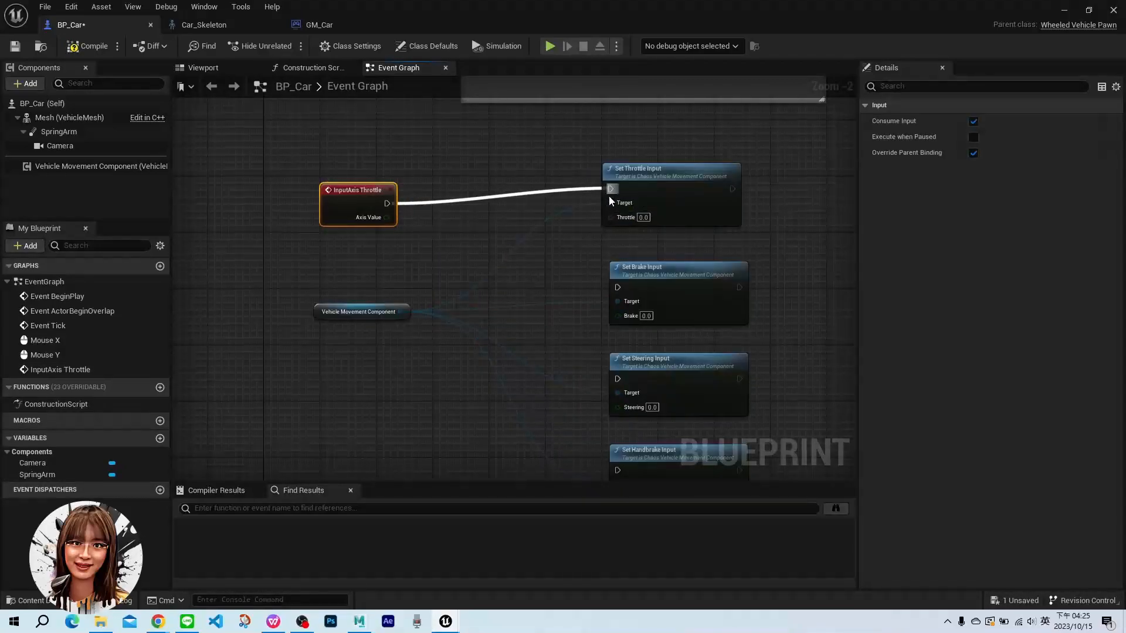
drag(386, 217, 604, 213)
drag(604, 213, 611, 216)
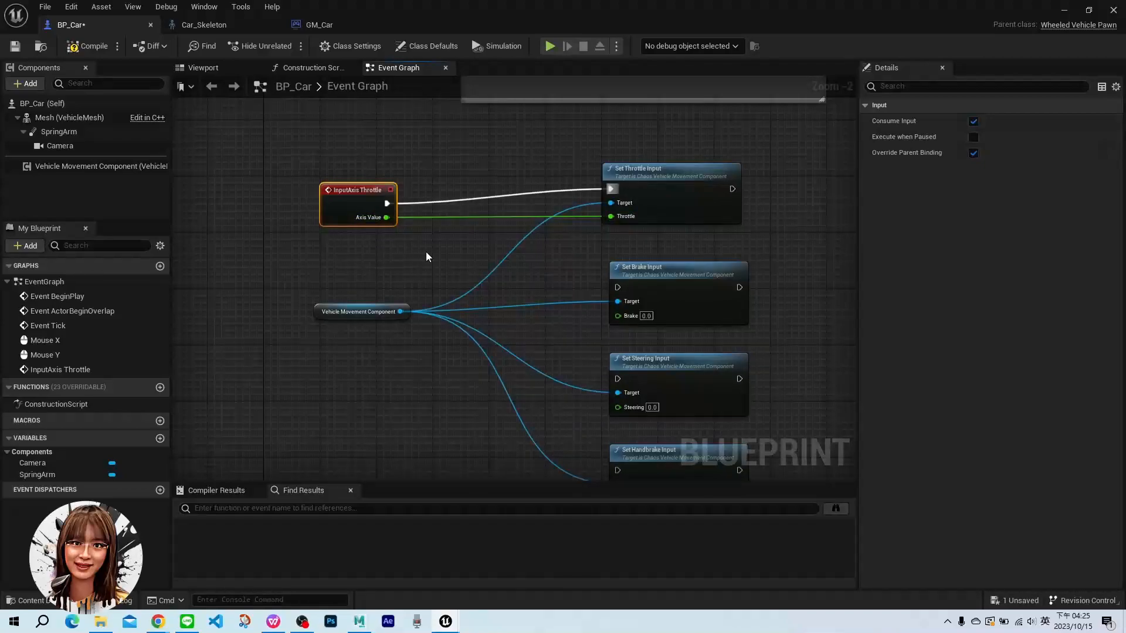
Add the Brake axis event, wire its execution and Axis Value into Set Brake Input, and place it below the Throttle event
right_click(389, 259)
text(brake)
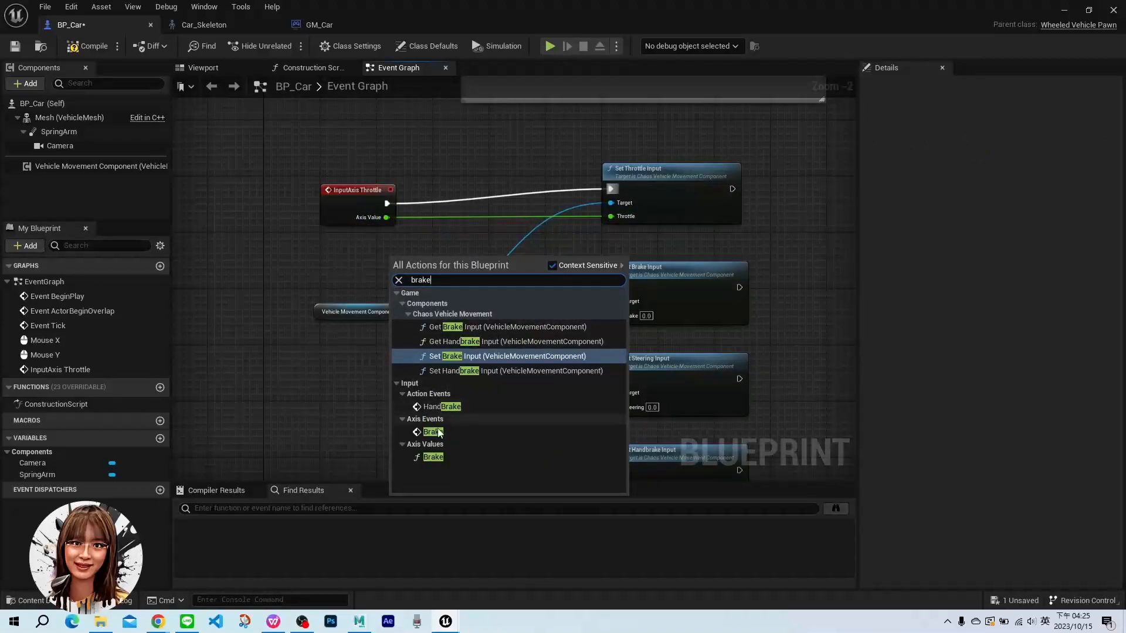
click(438, 432)
drag(448, 275, 611, 315)
drag(443, 287, 613, 301)
drag(421, 260, 379, 260)
Add the Steering axis event and wire its execution and Axis Value into Set Steering Input
right_drag(595, 346, 611, 266)
click(334, 297)
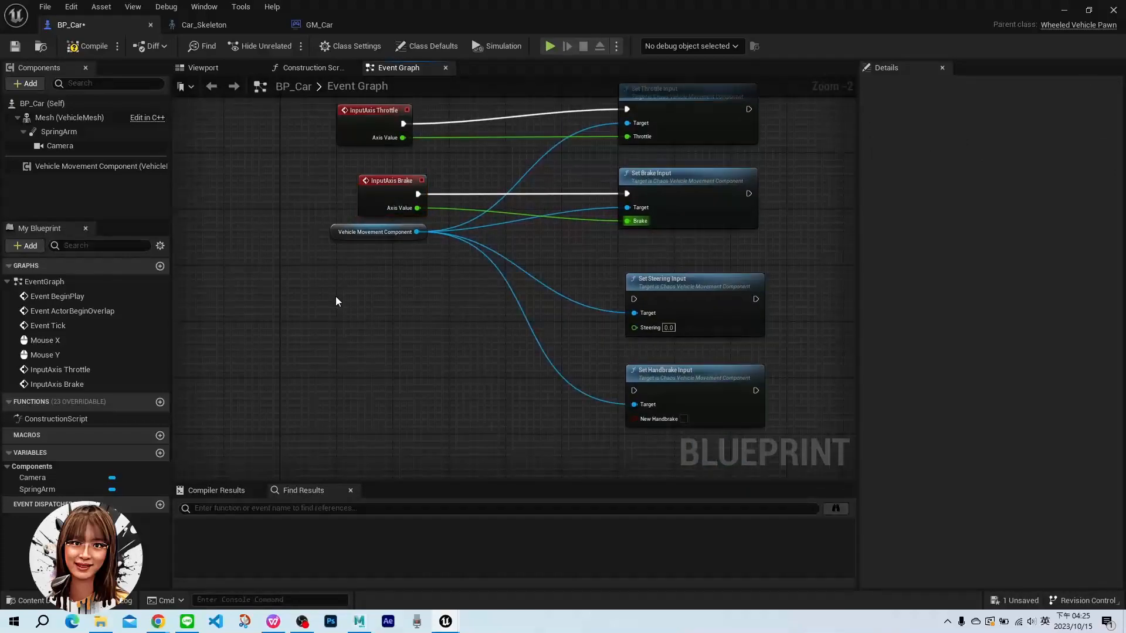
right_click(336, 297)
text(steer)
click(392, 420)
drag(399, 308, 632, 301)
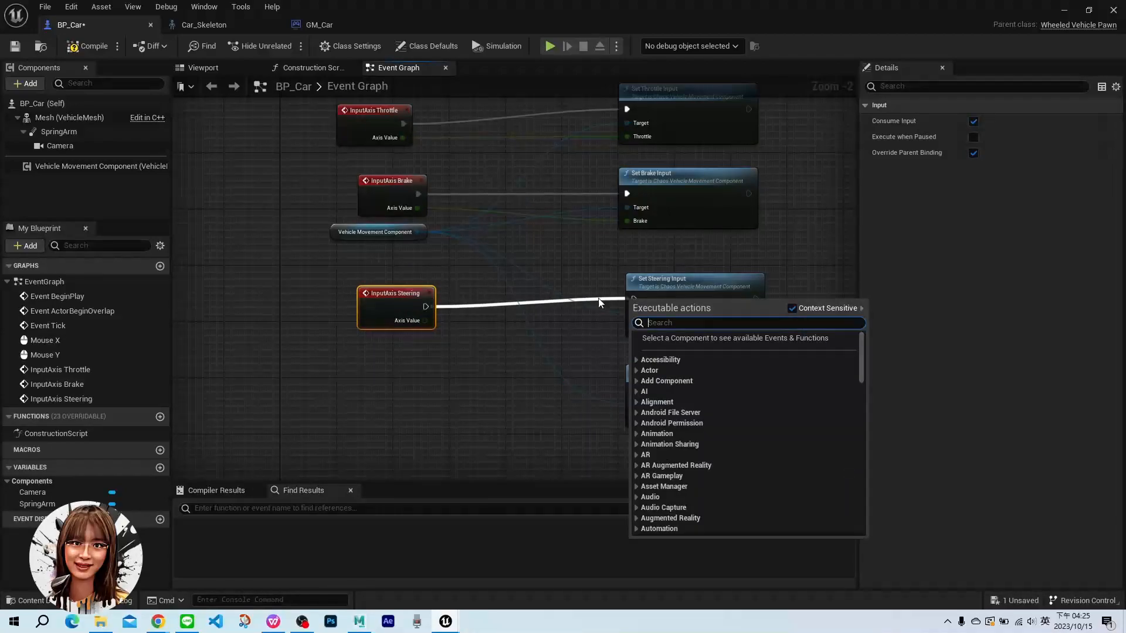
click(546, 316)
drag(426, 306, 634, 300)
drag(424, 320, 635, 327)
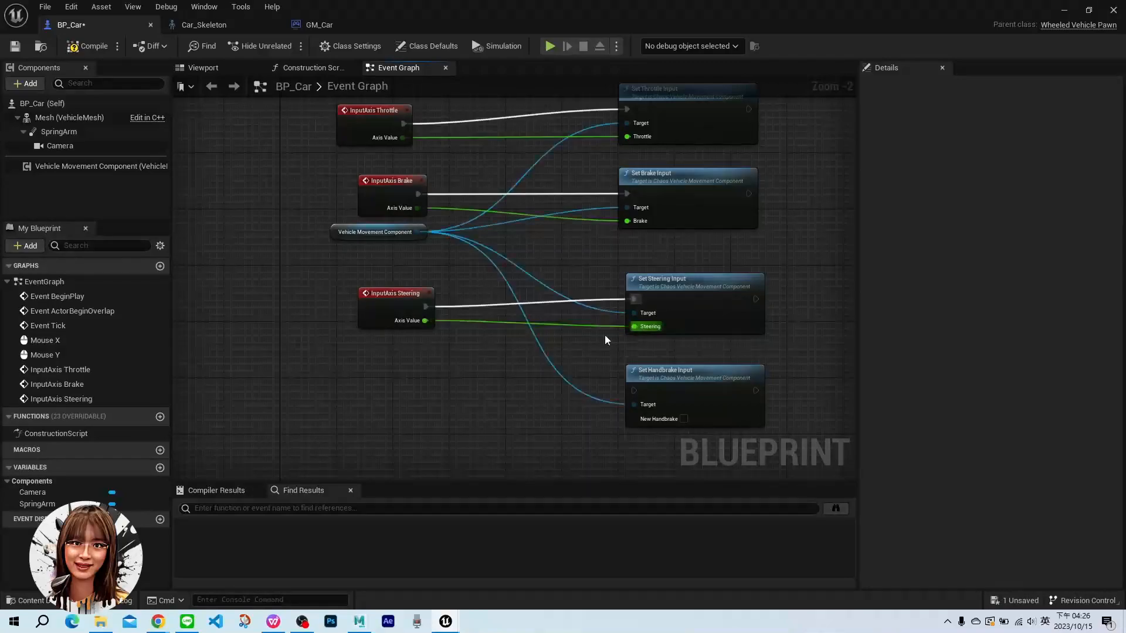
Add the HandBrake action event below the Steering event and connect its Pressed output to Set Handbrake Input
right_click(396, 374)
text(hand)
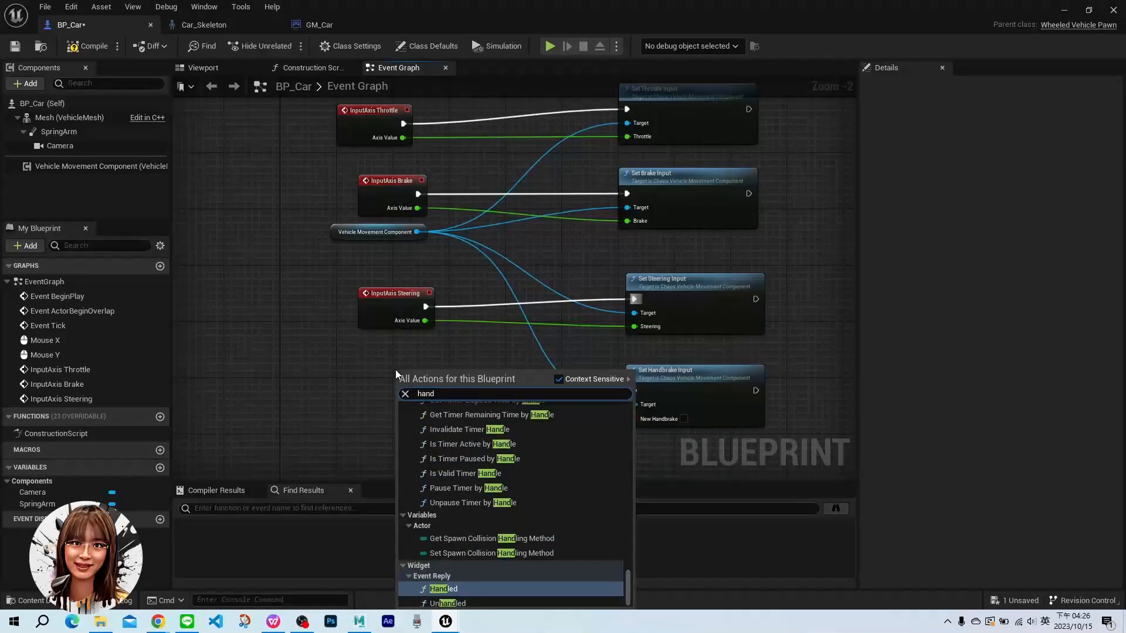
text(b)
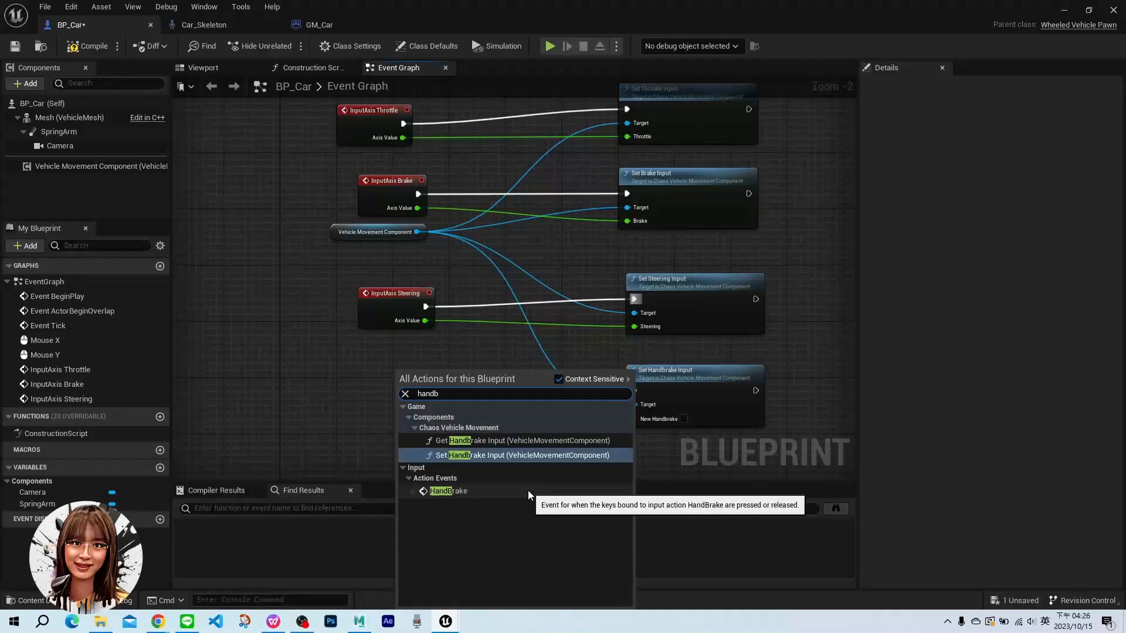
click(495, 492)
drag(445, 376, 634, 391)
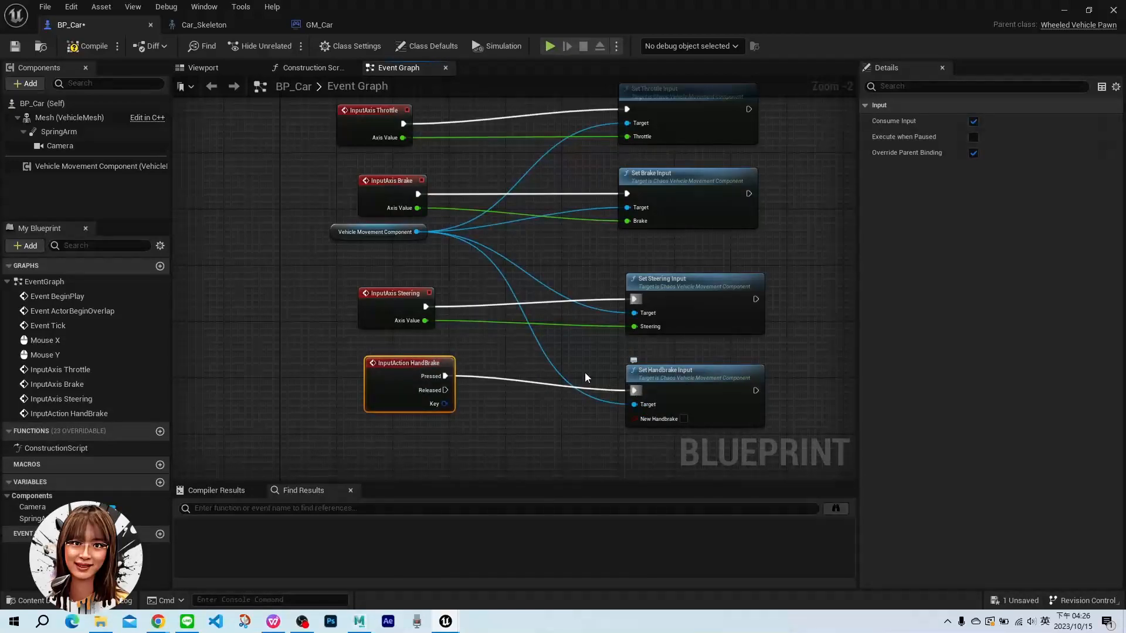
Duplicate the Set Handbrake Input node below the original and connect Vehicle Movement Component to the copy's Target
right_drag(564, 358, 541, 332)
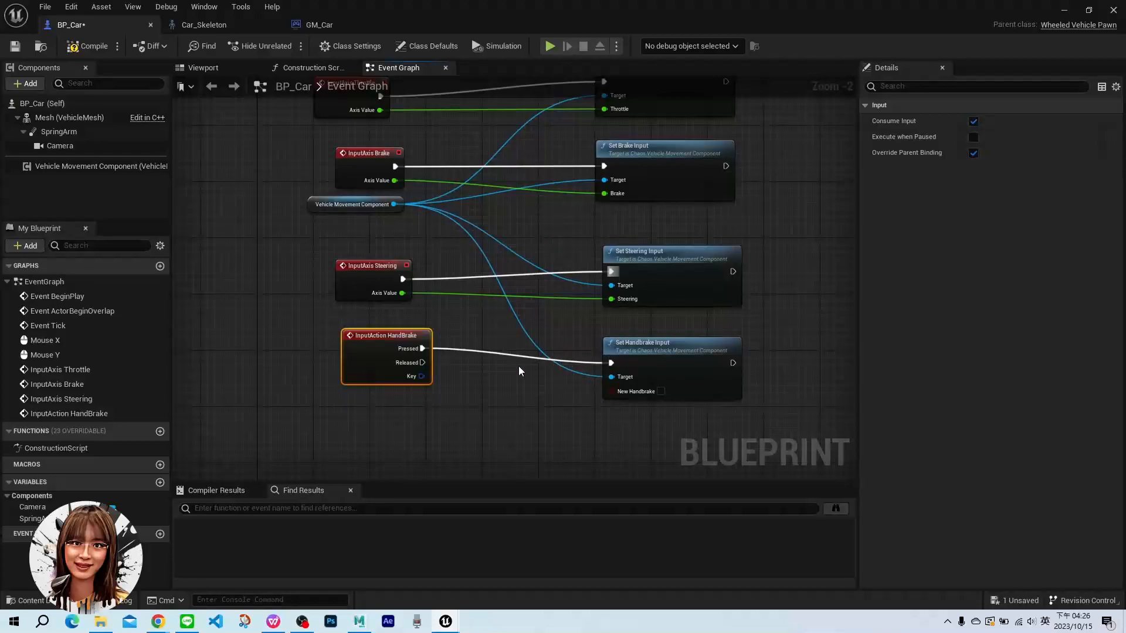
click(660, 347)
key(ctrl+w)
drag(660, 348, 651, 418)
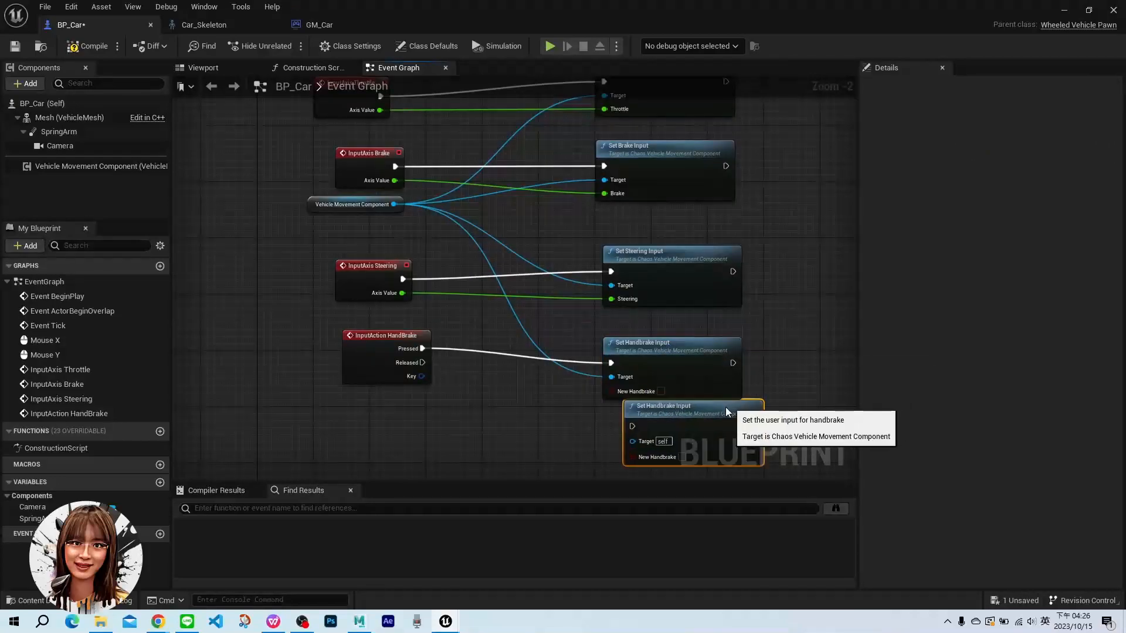
right_drag(394, 204, 384, 173)
drag(385, 174, 607, 422)
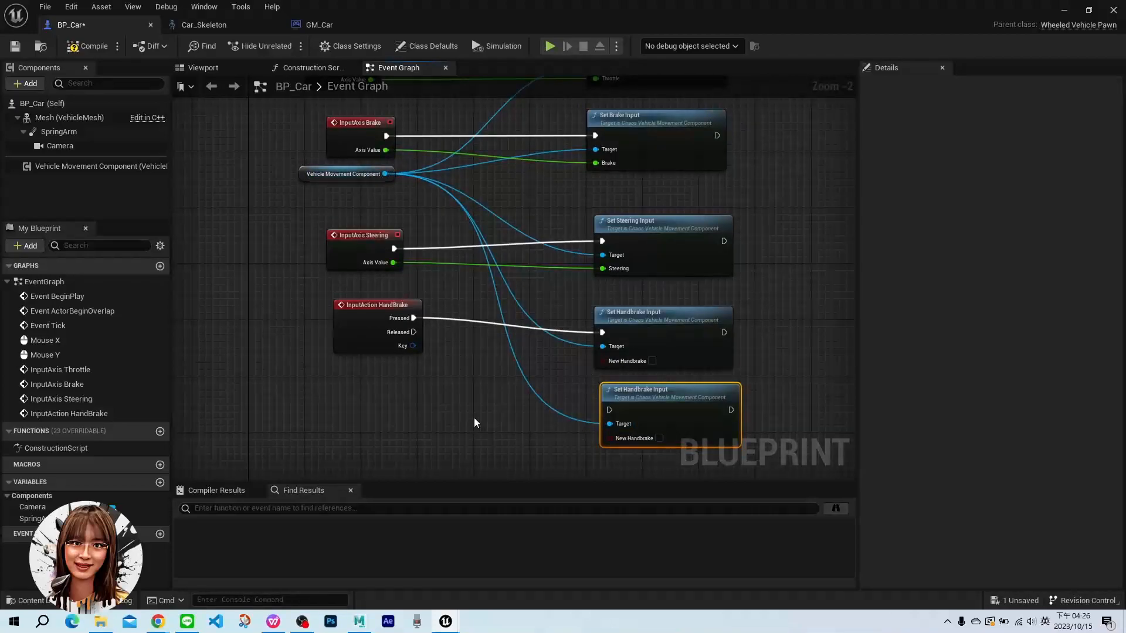
Enable New Handbrake on the node driven by Pressed and connect the HandBrake event's Released output to the duplicate node
right_drag(491, 420, 456, 408)
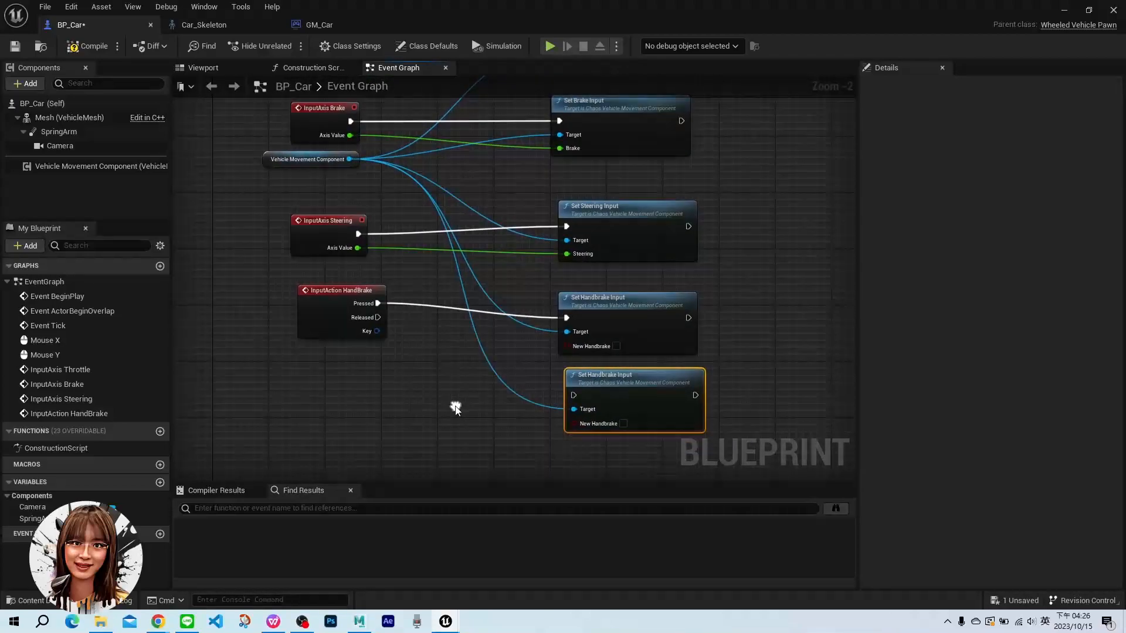
click(616, 346)
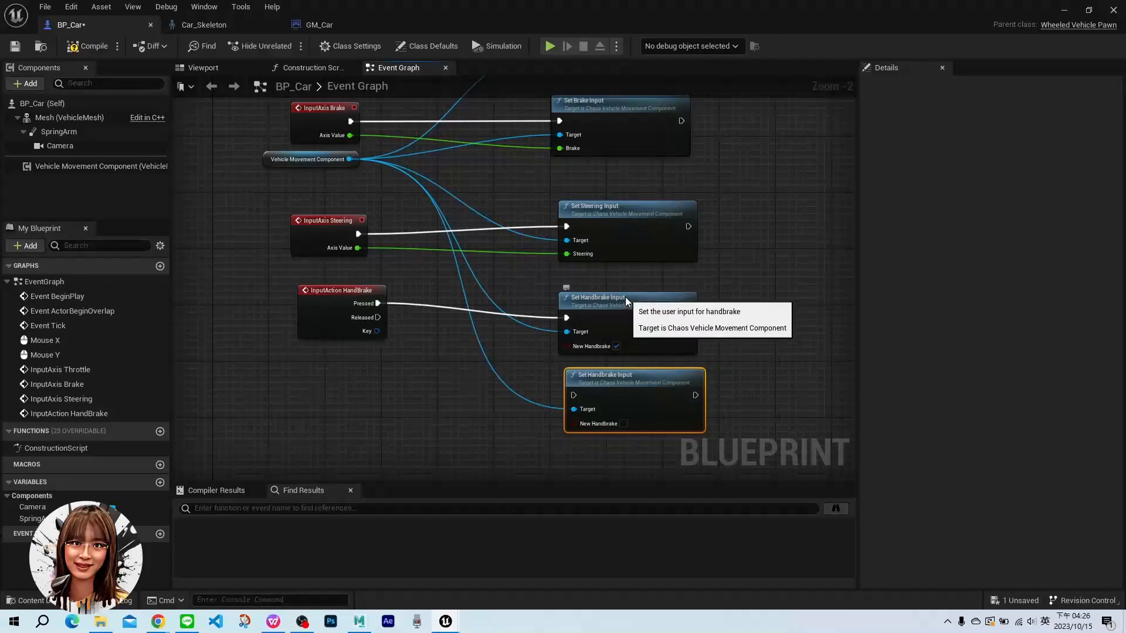
drag(625, 298, 629, 296)
drag(379, 317, 485, 405)
click(491, 357)
drag(379, 318, 575, 395)
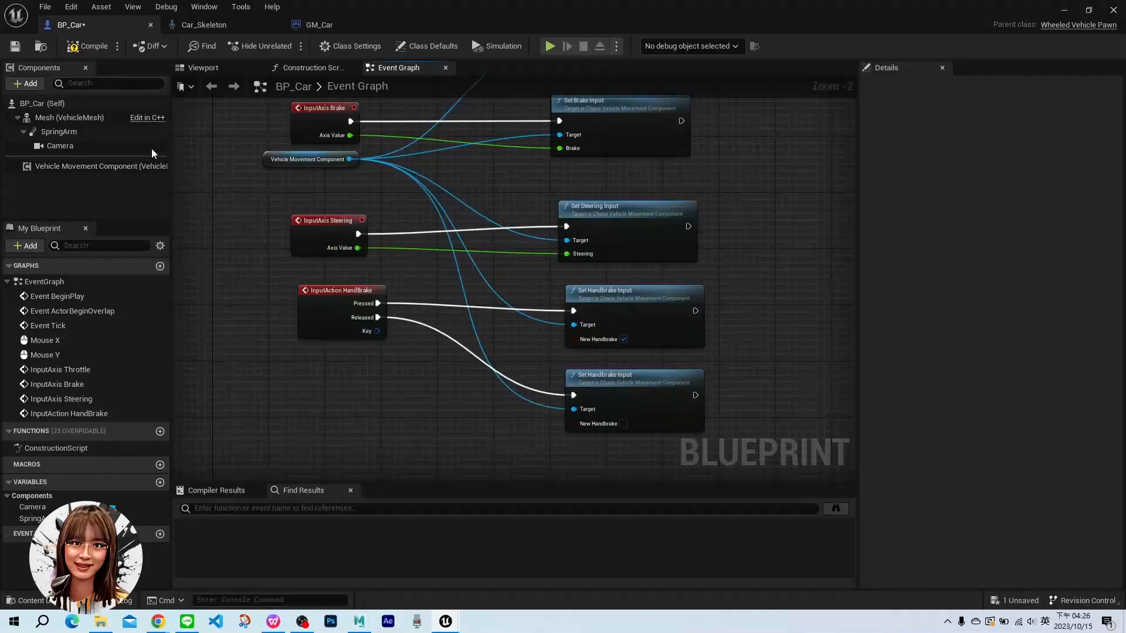
Group all the throttle, brake, steering and handbrake nodes in a comment box titled Vehicle Movement
scroll(289, 205, down, 3)
right_drag(289, 205, 339, 261)
drag(302, 161, 585, 399)
key(c)
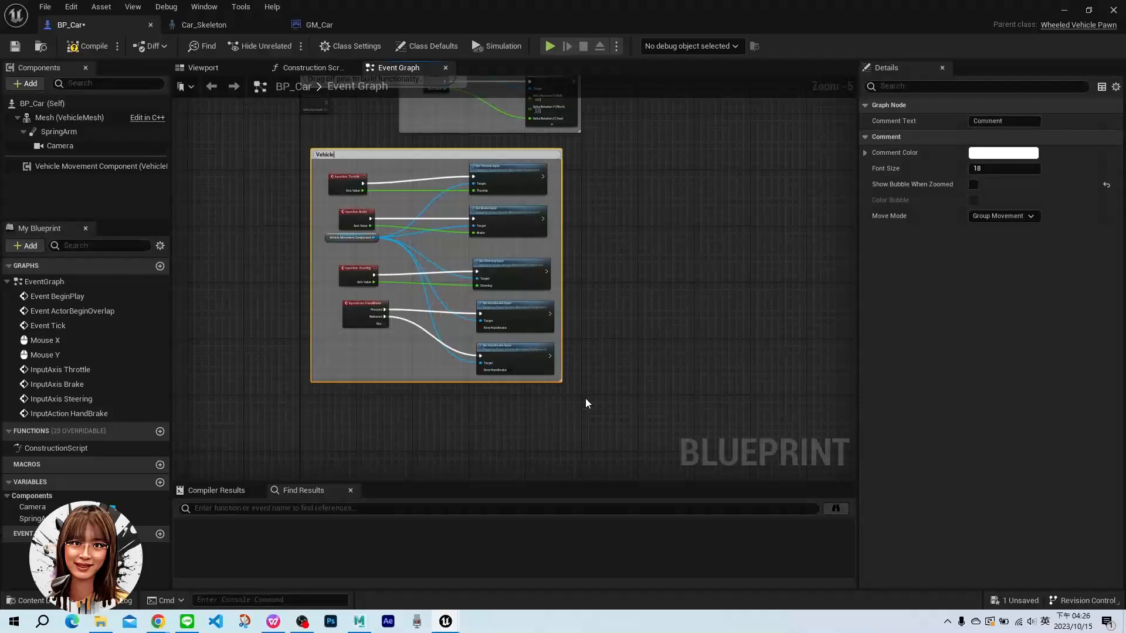
text(Vehicle Movement)
key(Return)
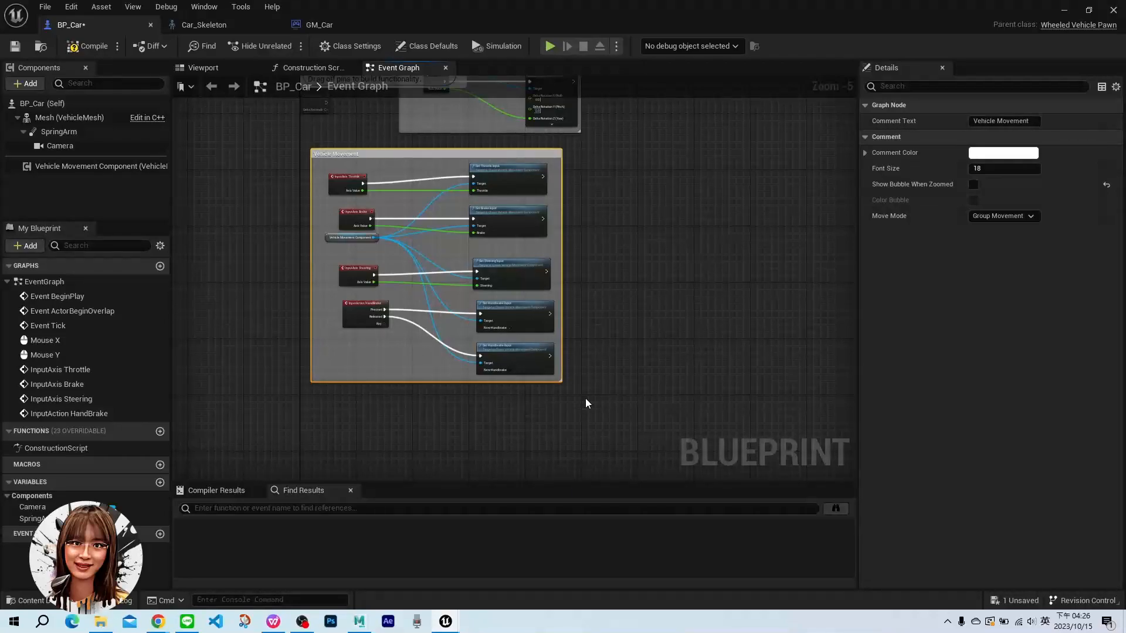
Review the Vehicle Movement nodes, save the BP_Car blueprint and return to the level editor
scroll(466, 301, up, 4)
right_drag(466, 300, 531, 367)
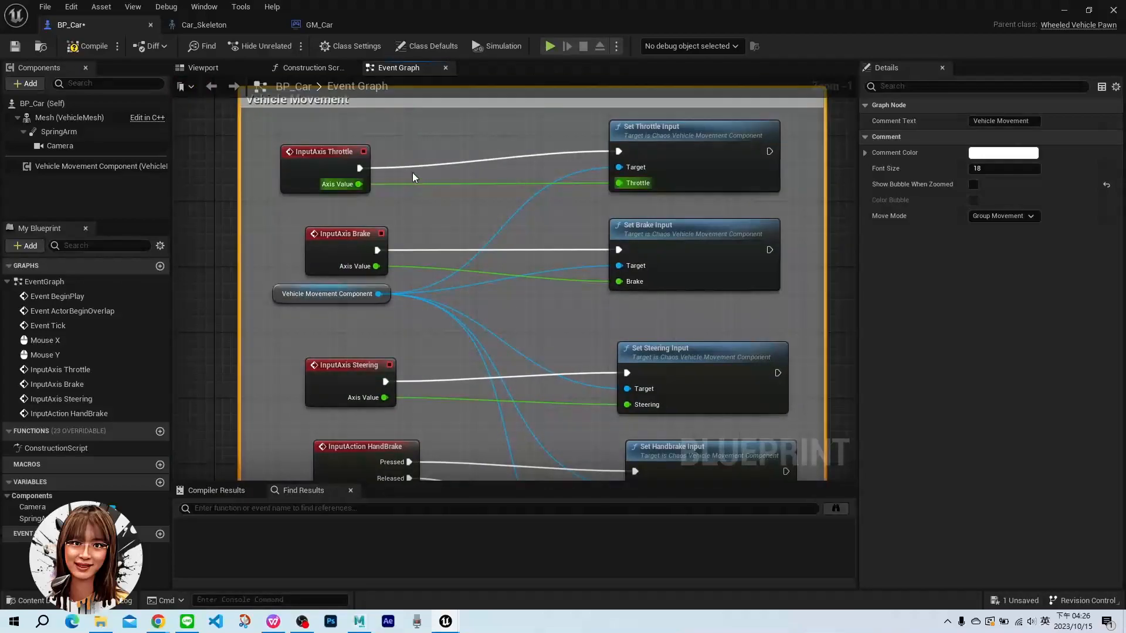
scroll(415, 161, down, 5)
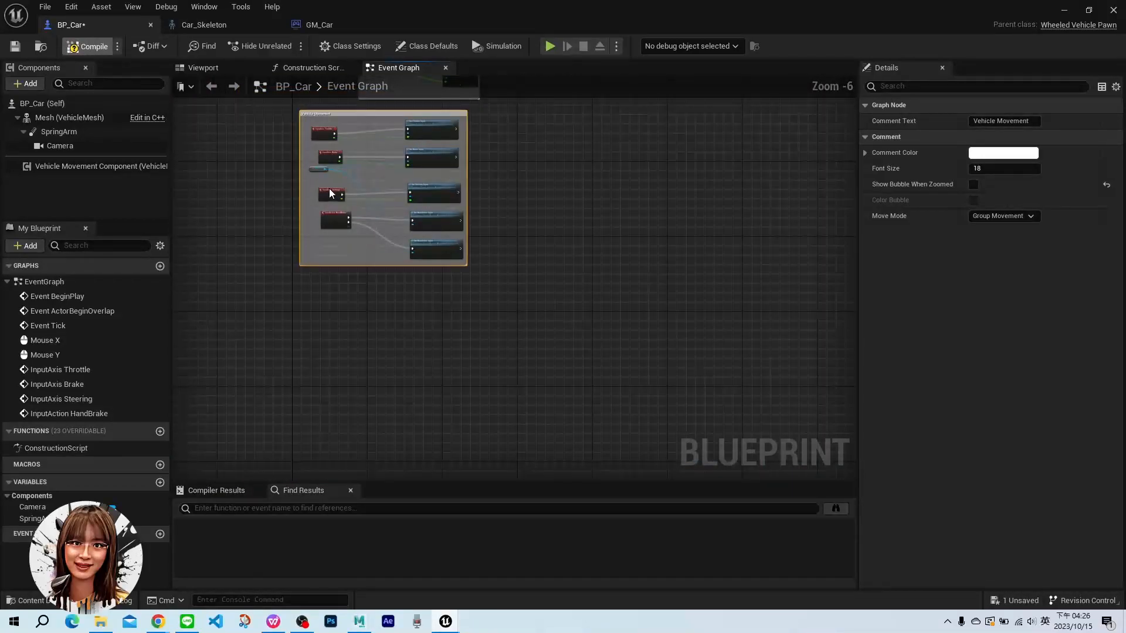
scroll(353, 166, up, 2)
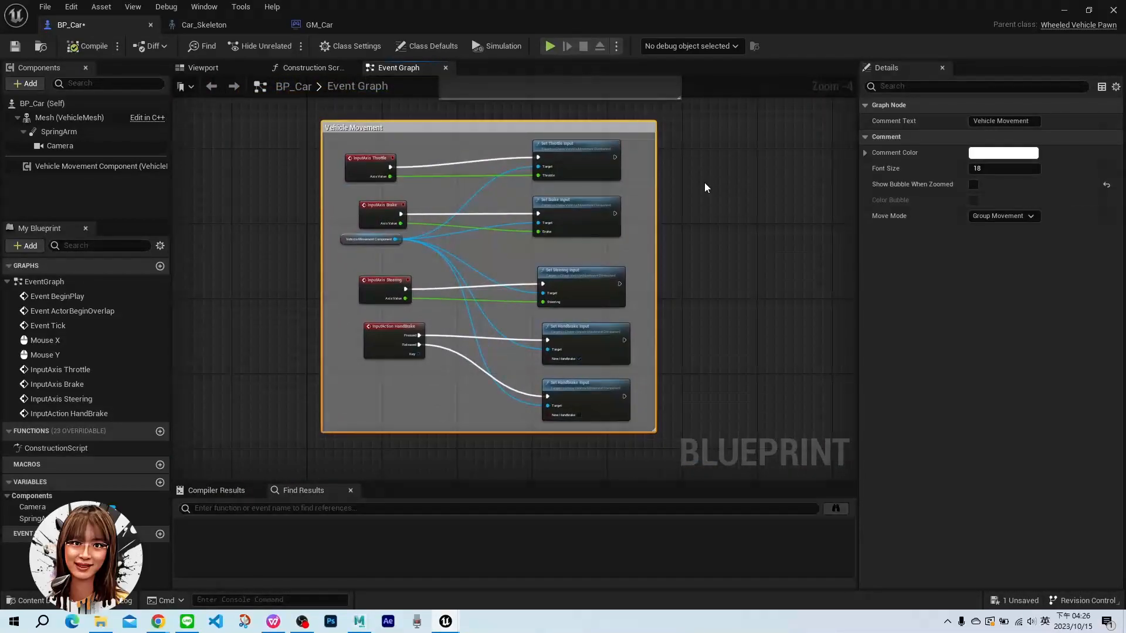
click(704, 188)
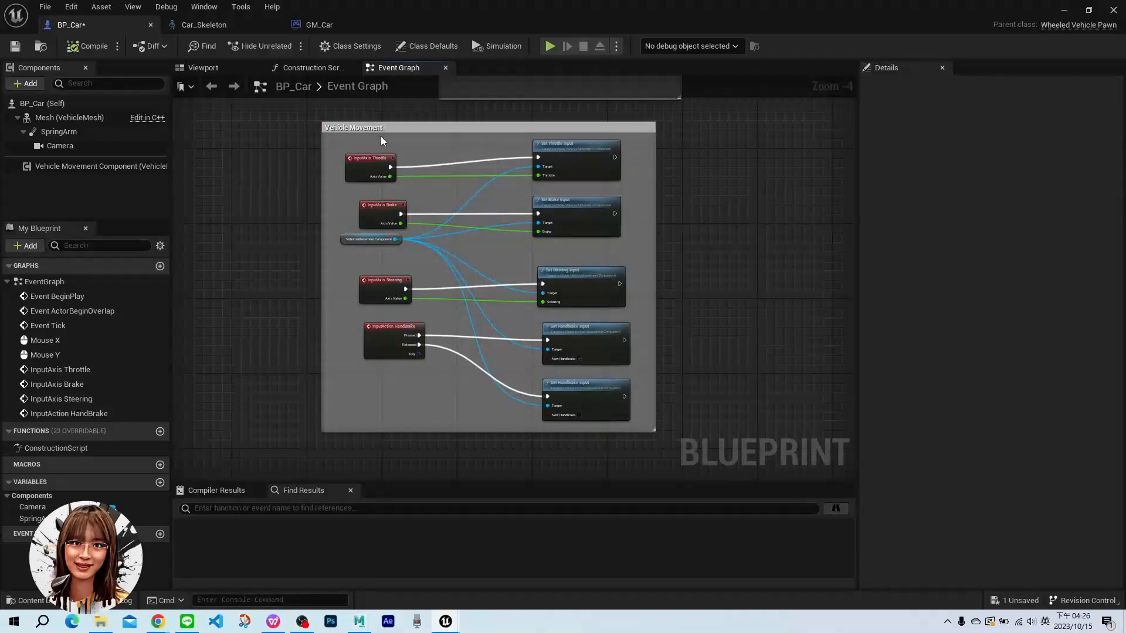
click(19, 48)
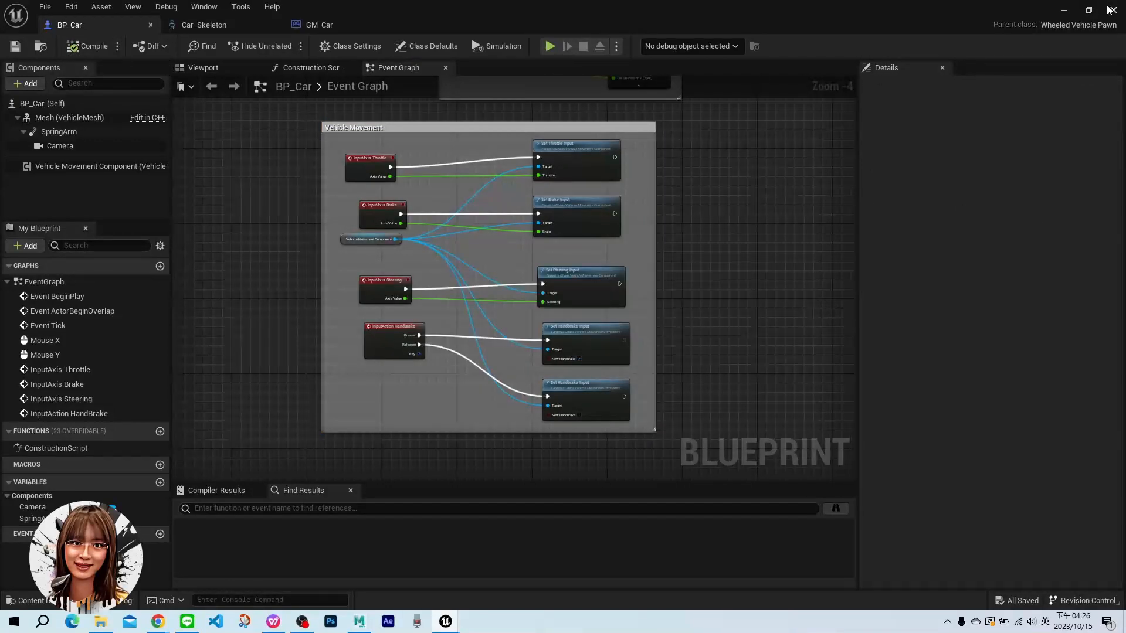
click(1062, 12)
Play-test the car in the level with throttle, right steering and brake inputs, and end the play session
key(alt+p)
click(508, 359)
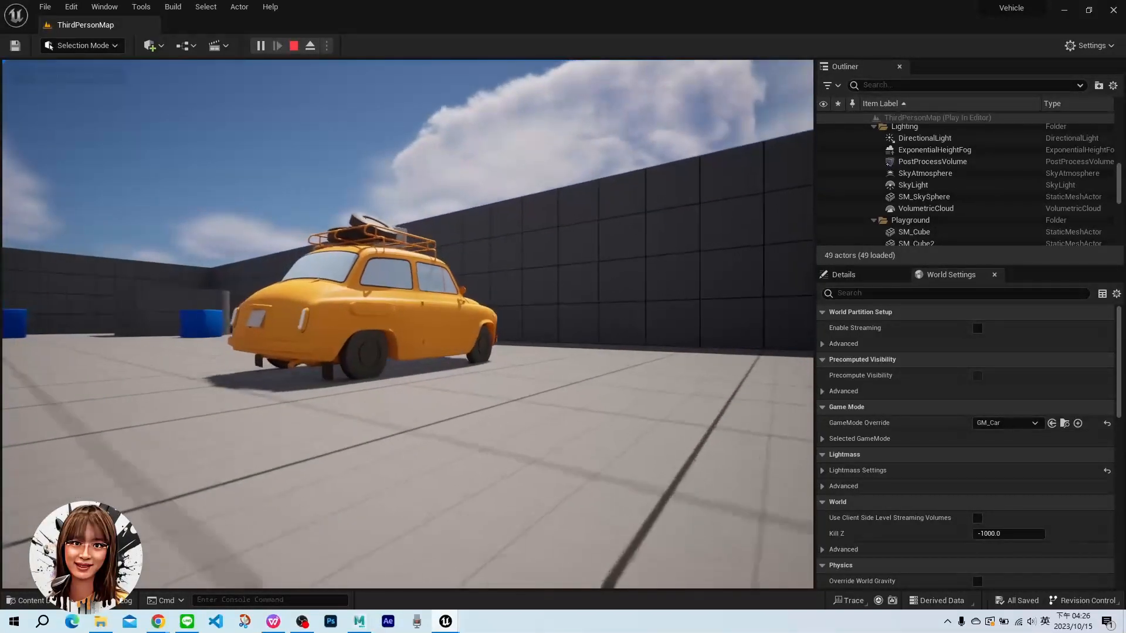
key(w)
key(d)
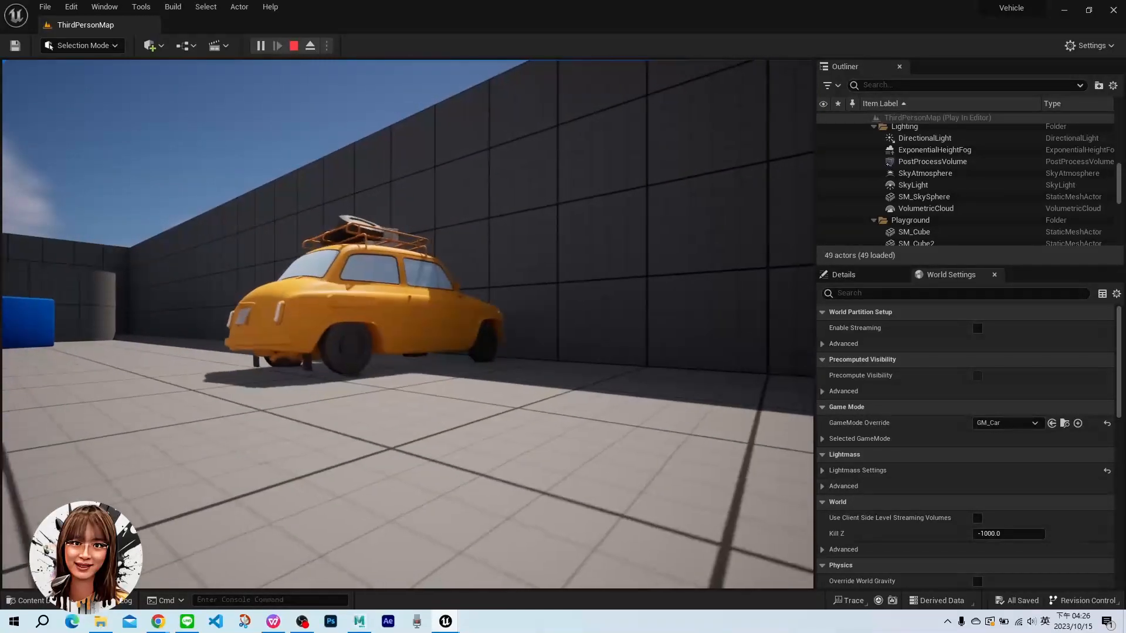
key(s)
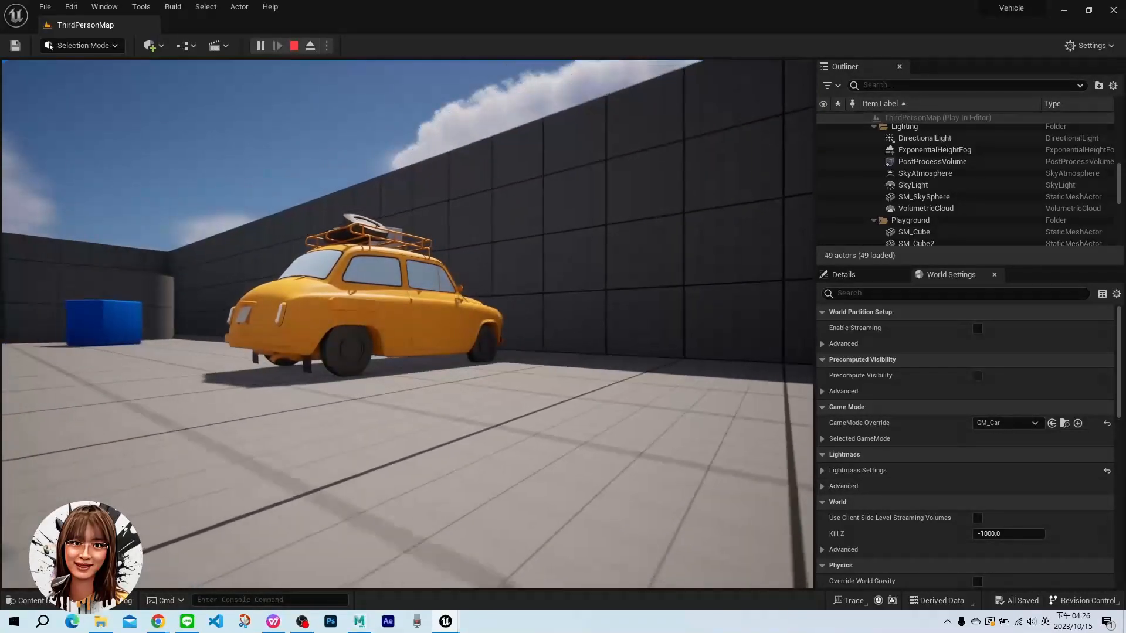
key(w)
key(w)
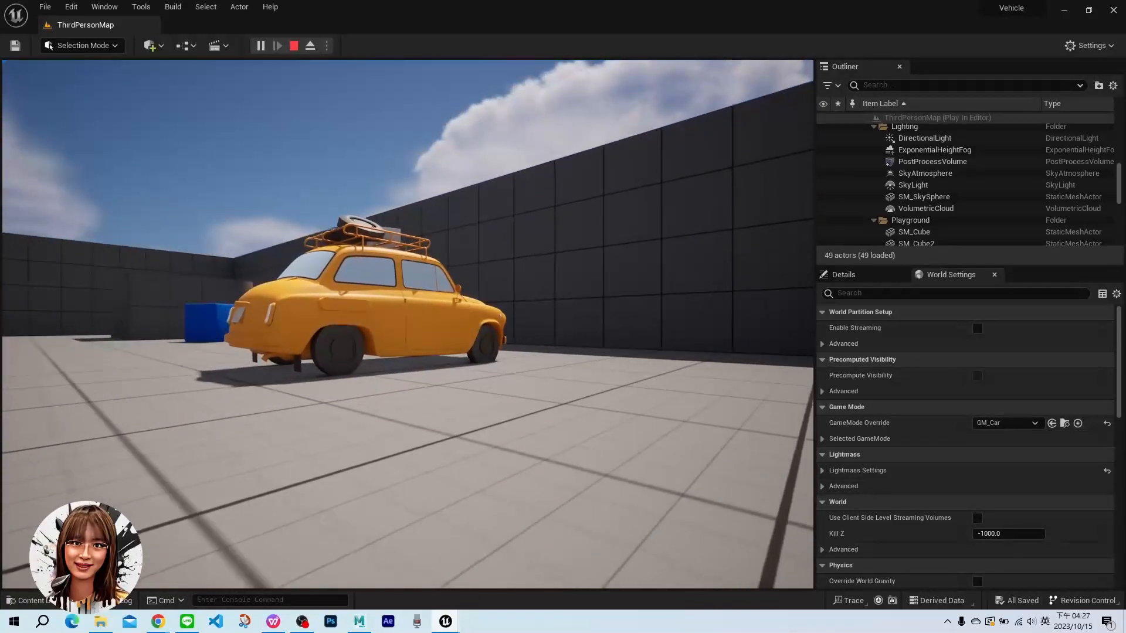
key(Escape)
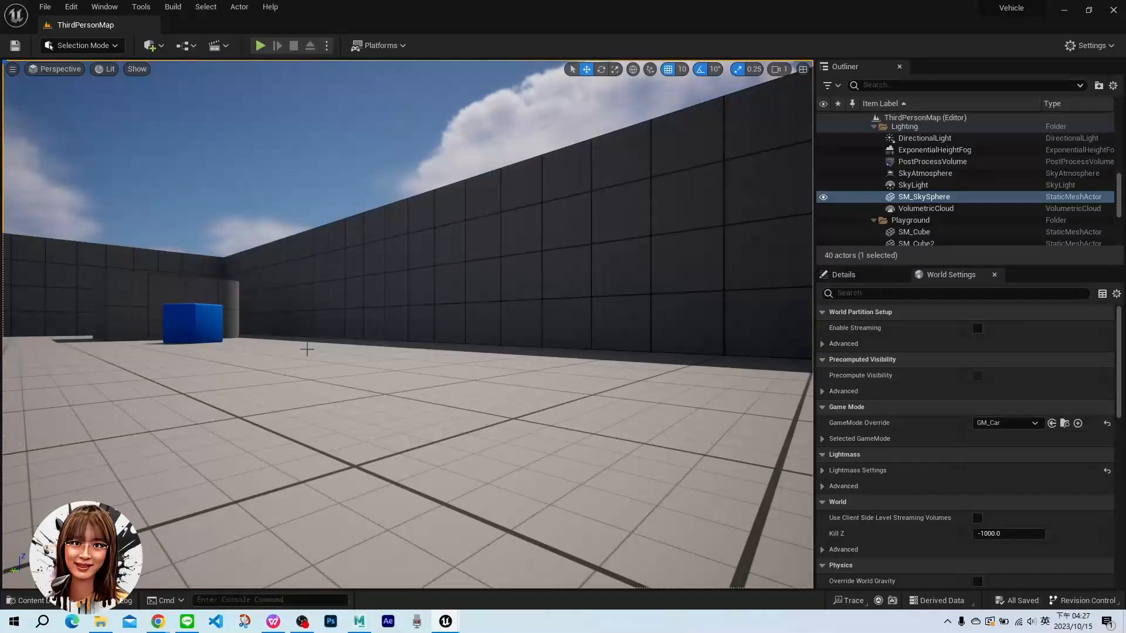
Create an Anim Blueprint from Car_Skeleton in the Car folder, name it AB_Car and open it
mouse_move(461, 335)
right_down()
mouse_move(405, 355)
mouse_move(463, 324)
right_up()
scroll(463, 338, up, 3)
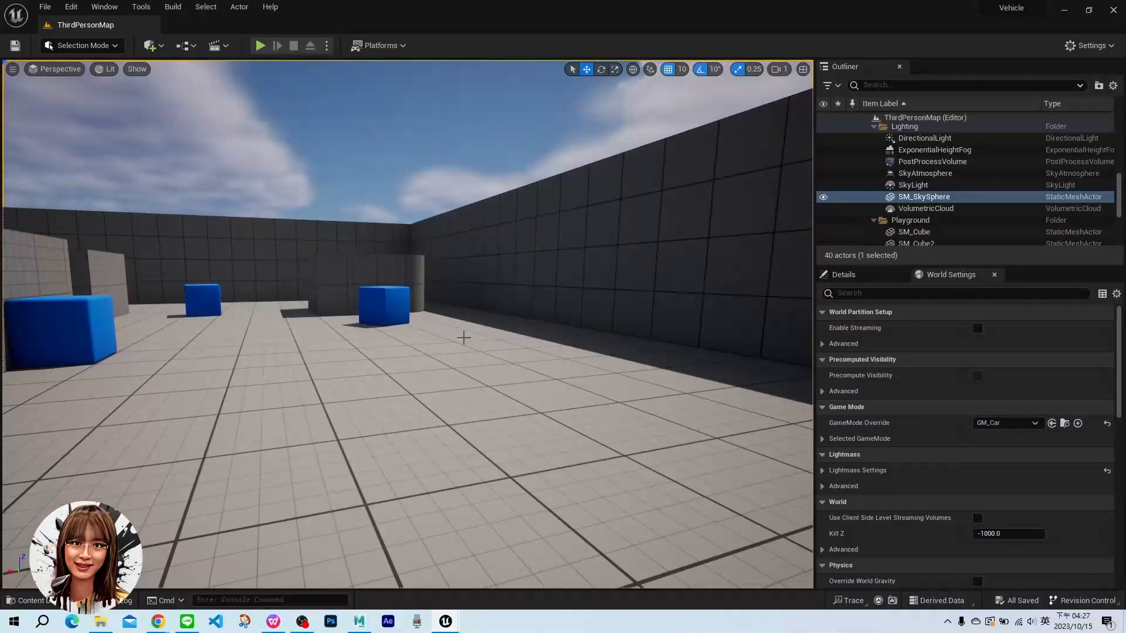
key(ctrl+space)
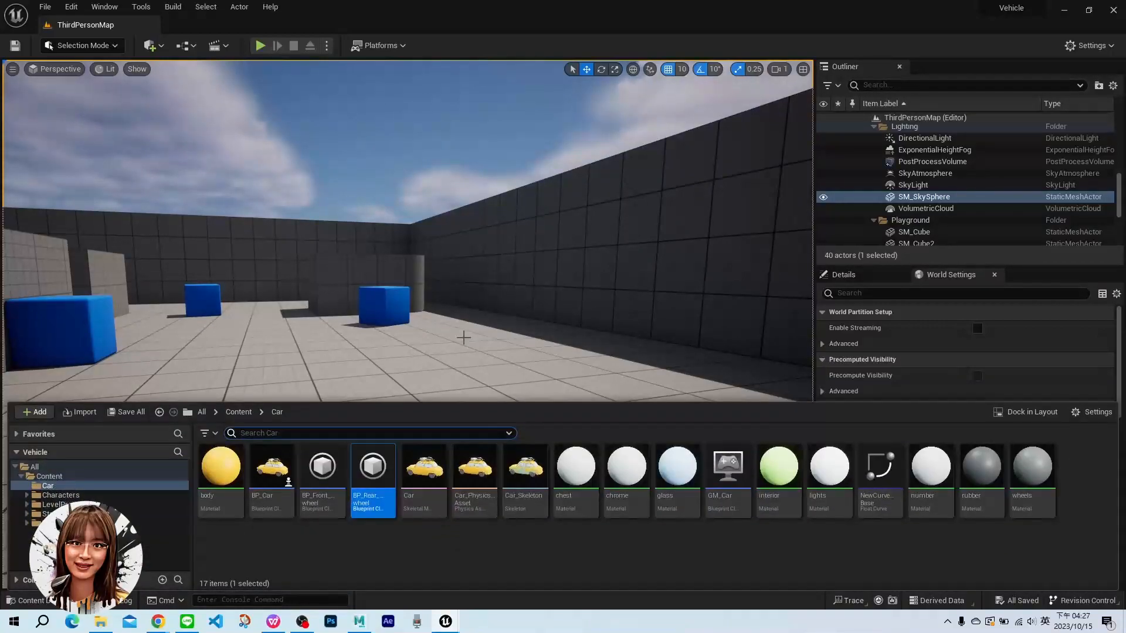
click(517, 531)
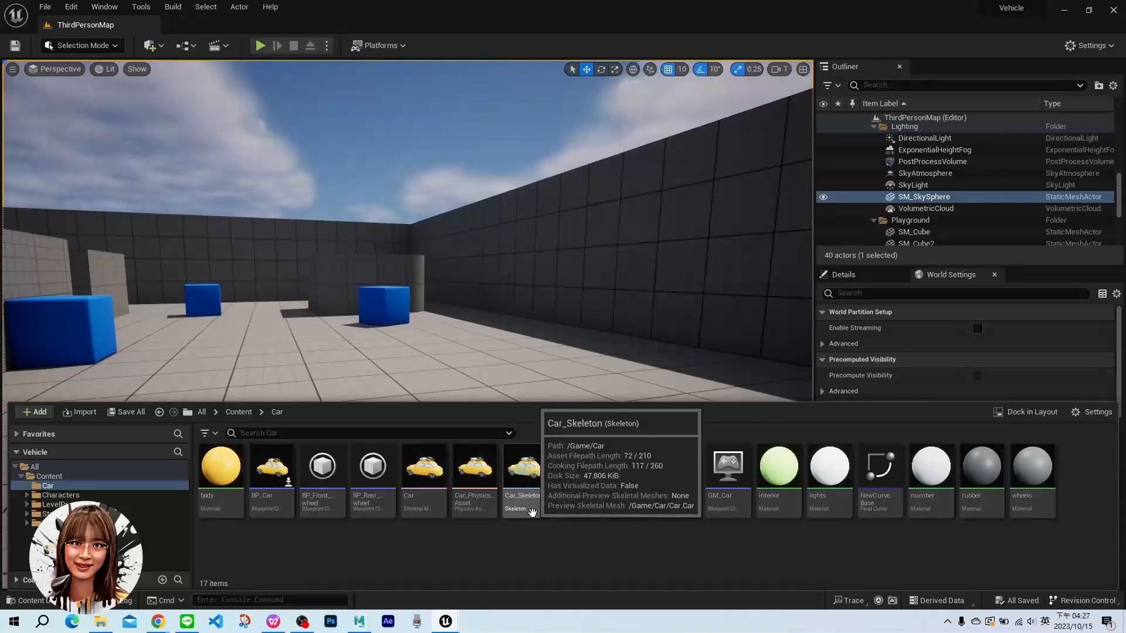
click(529, 477)
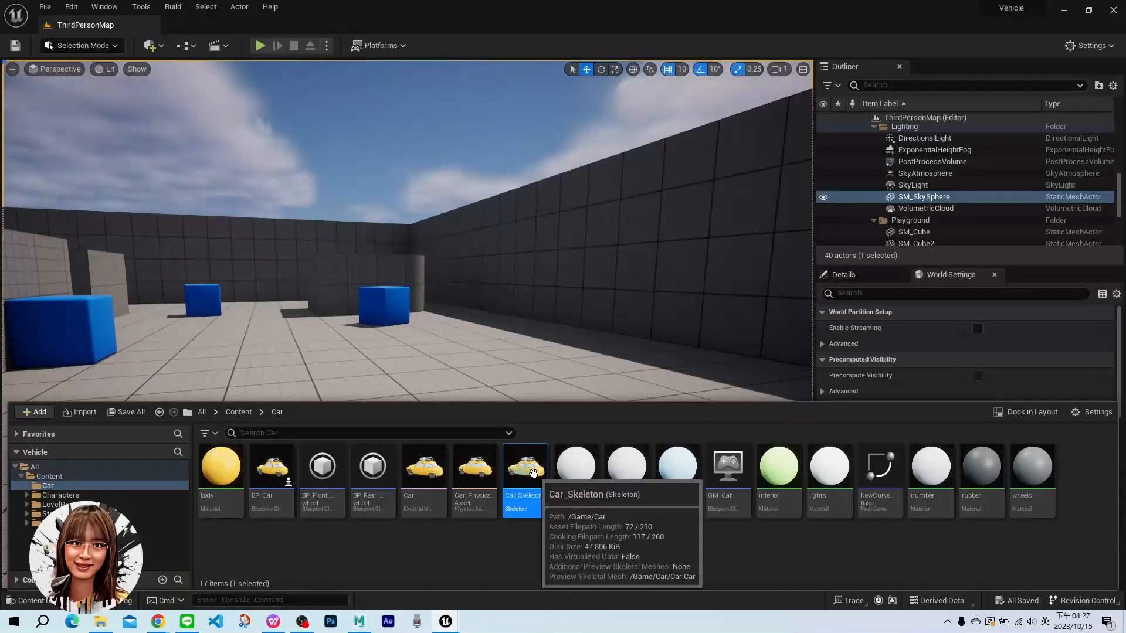
right_click(534, 473)
mouse_move(618, 202)
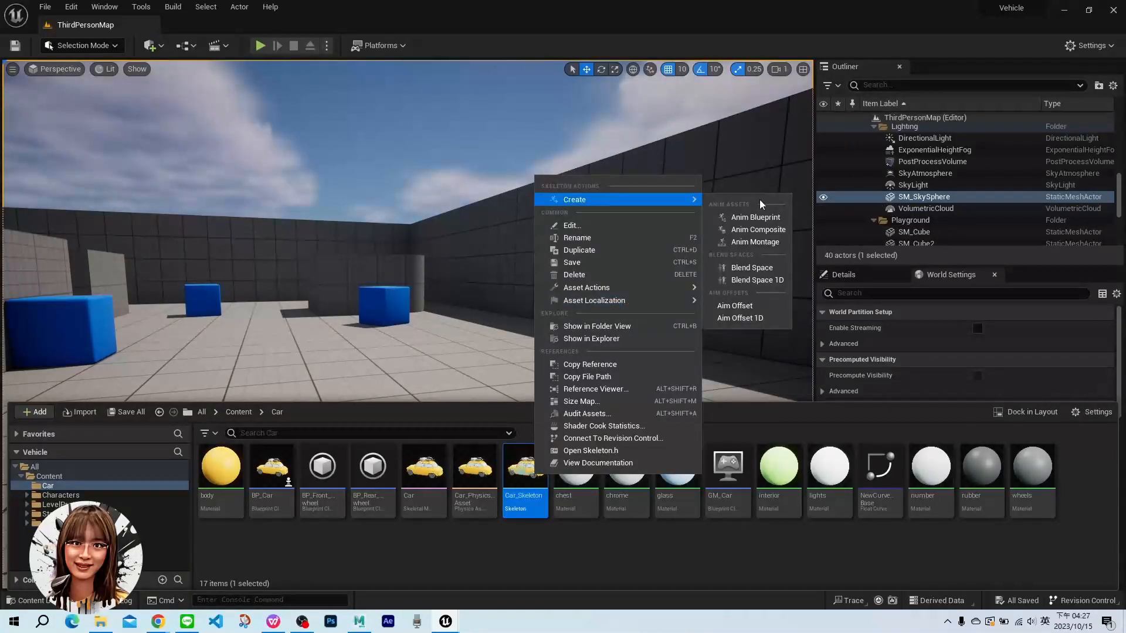
click(772, 219)
text(AB_Car)
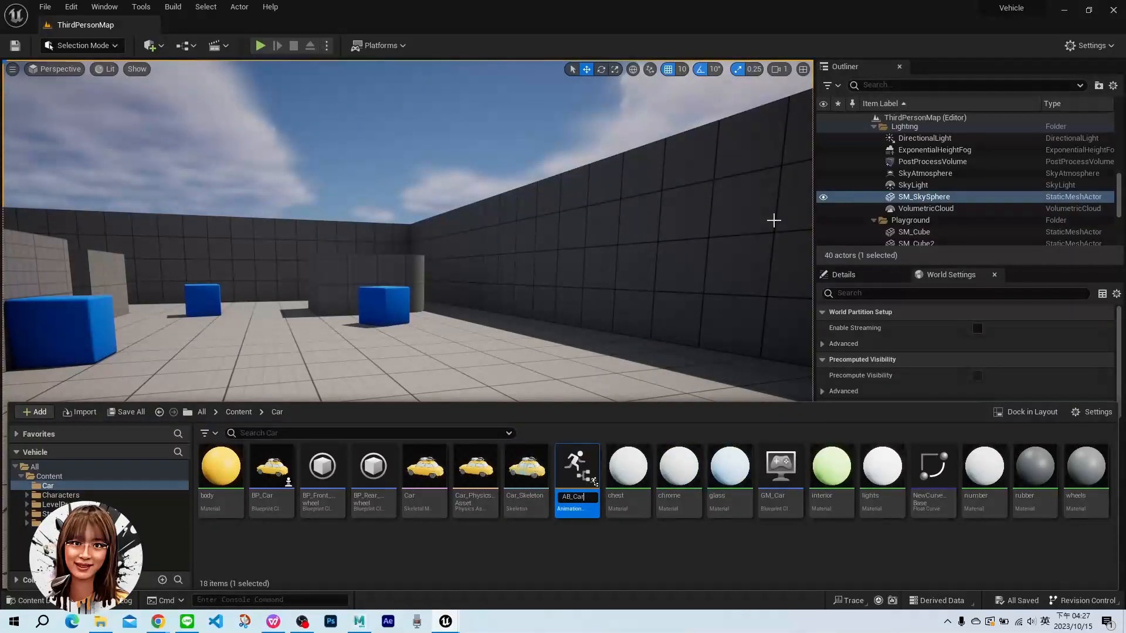
key(Return)
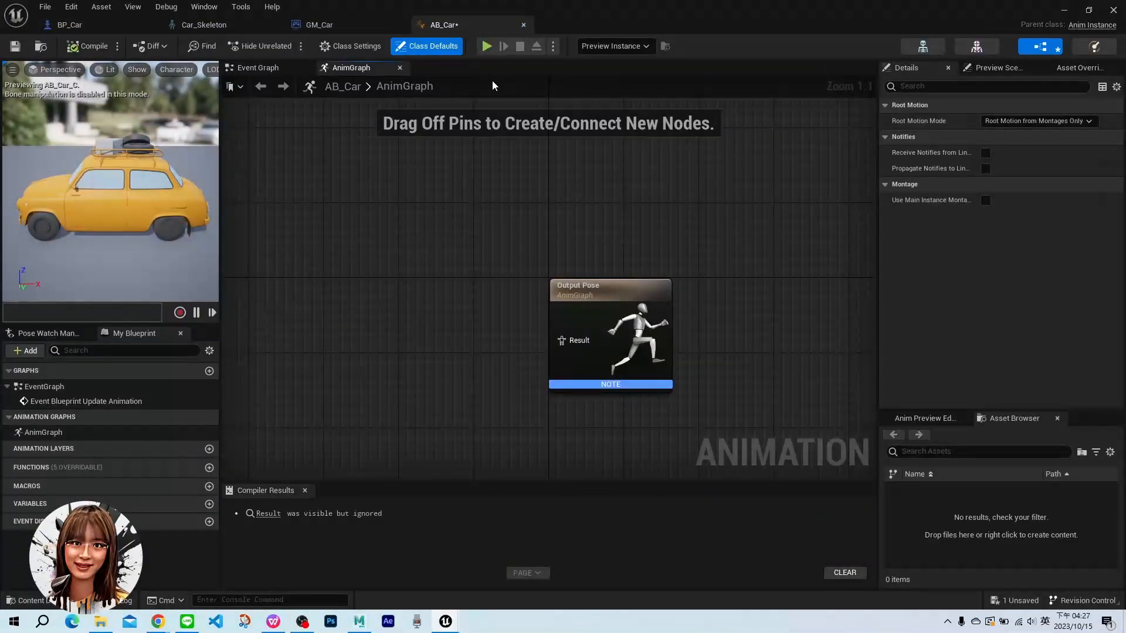
Set the parent class of AB_Car to VehicleAnimationInstance in its class settings
click(363, 47)
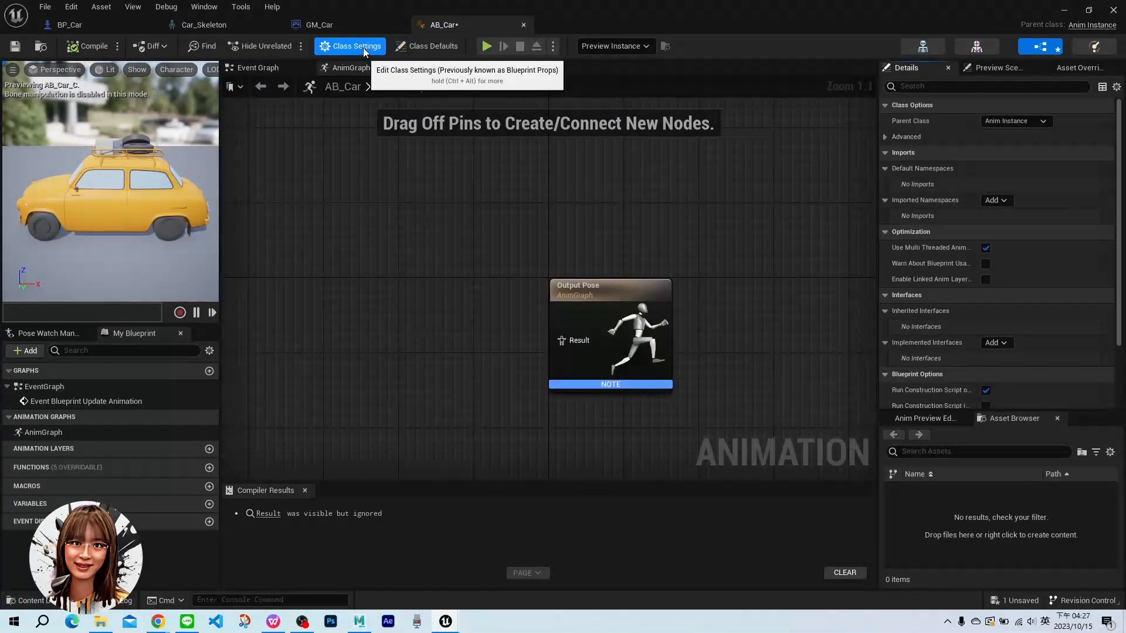
click(1009, 121)
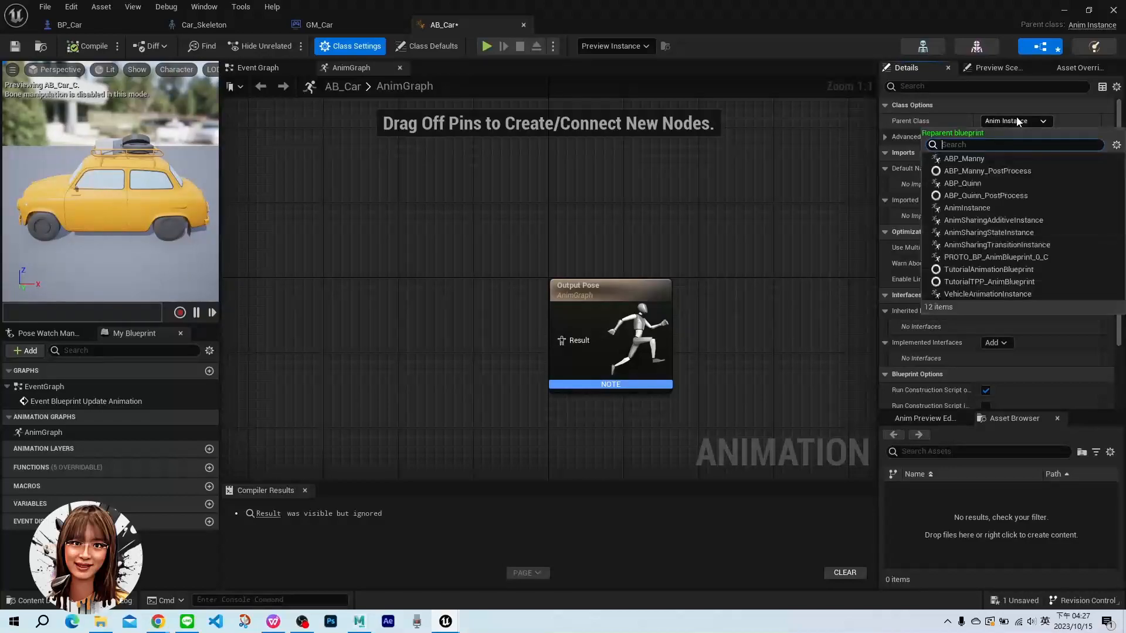
click(973, 295)
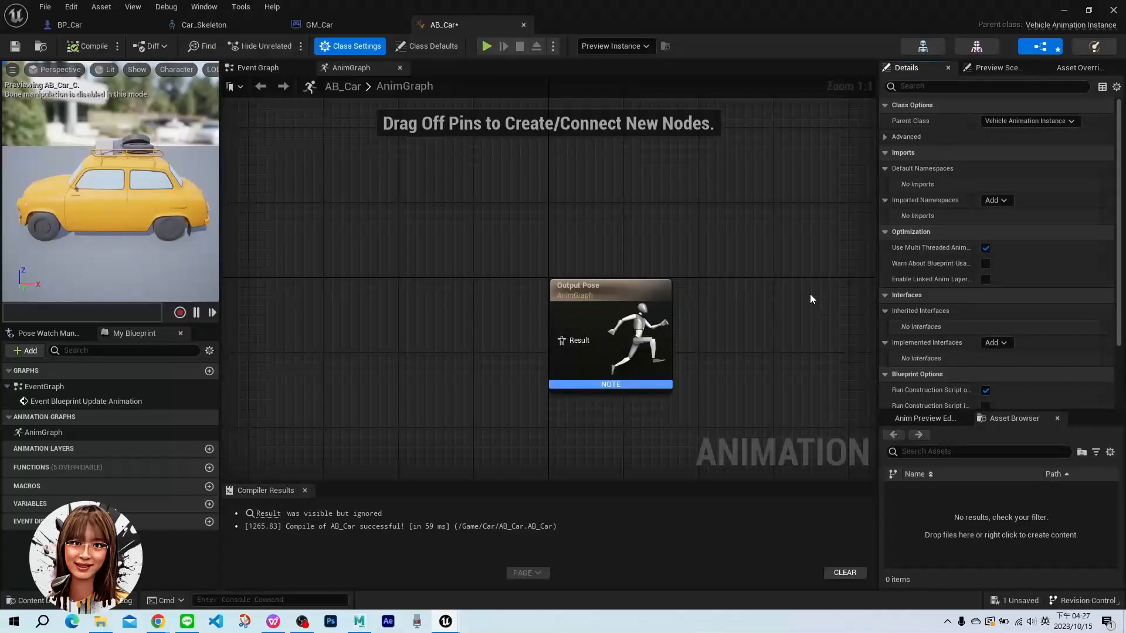
Move the Output Pose node aside in the AnimGraph and add a Wheel Controller for WheeledVehicle node before it
drag(630, 288, 790, 287)
click(359, 287)
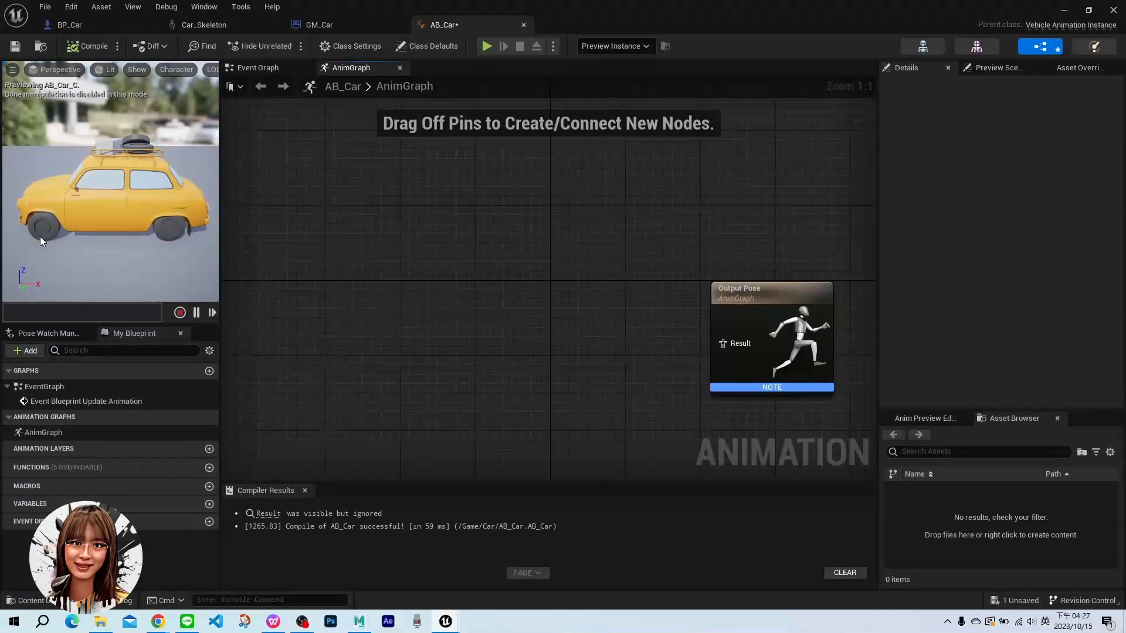
right_click(347, 299)
text(wheel)
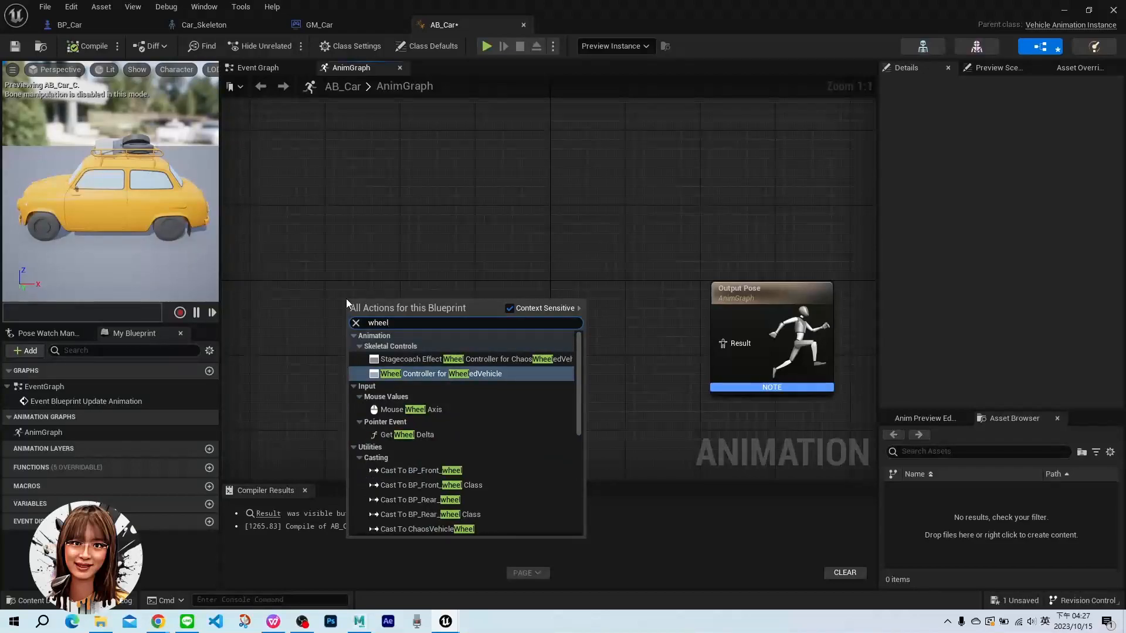
text( con)
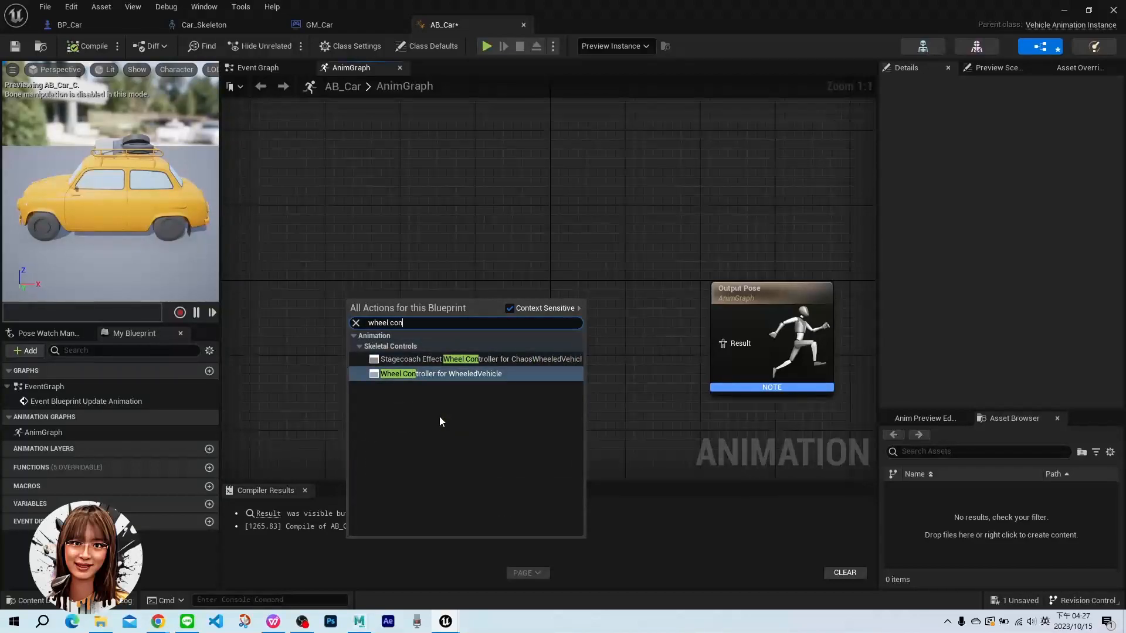
click(437, 375)
click(451, 304)
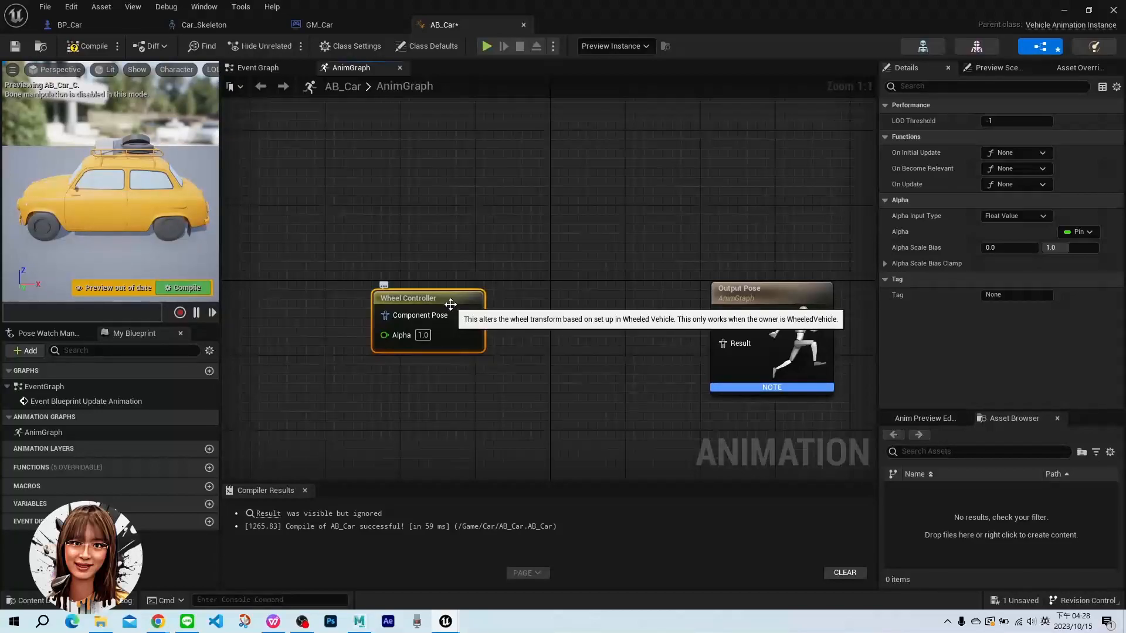
Connect the Wheel Controller's output to the Output Pose Result and align the Component To Local node between them
drag(471, 315, 725, 345)
right_drag(465, 257, 516, 251)
drag(647, 280, 647, 288)
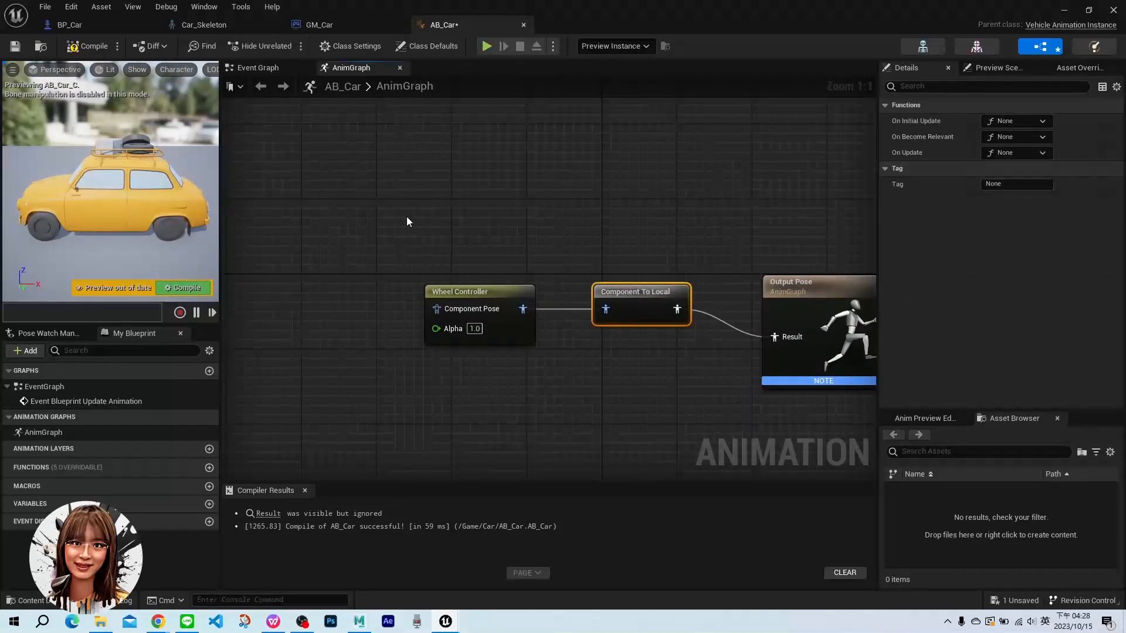
Add a Mesh Space Ref Pose node, connect it to the Wheel Controller's Component Pose, and compile and save AB_Car
right_drag(409, 221, 467, 221)
click(404, 268)
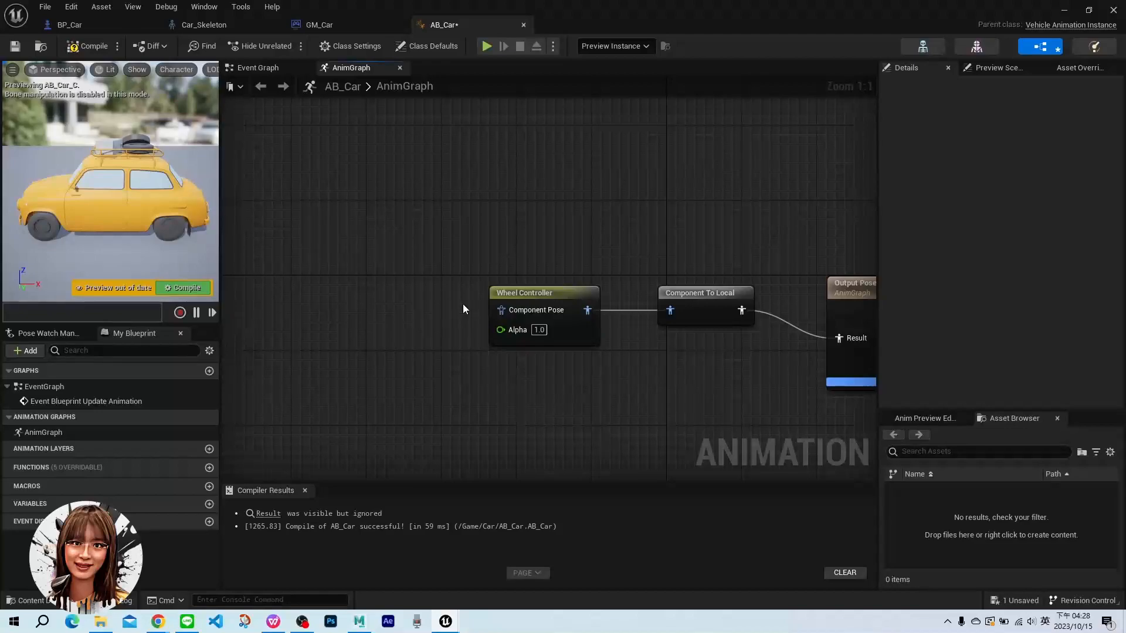
right_click(332, 295)
text(mesh)
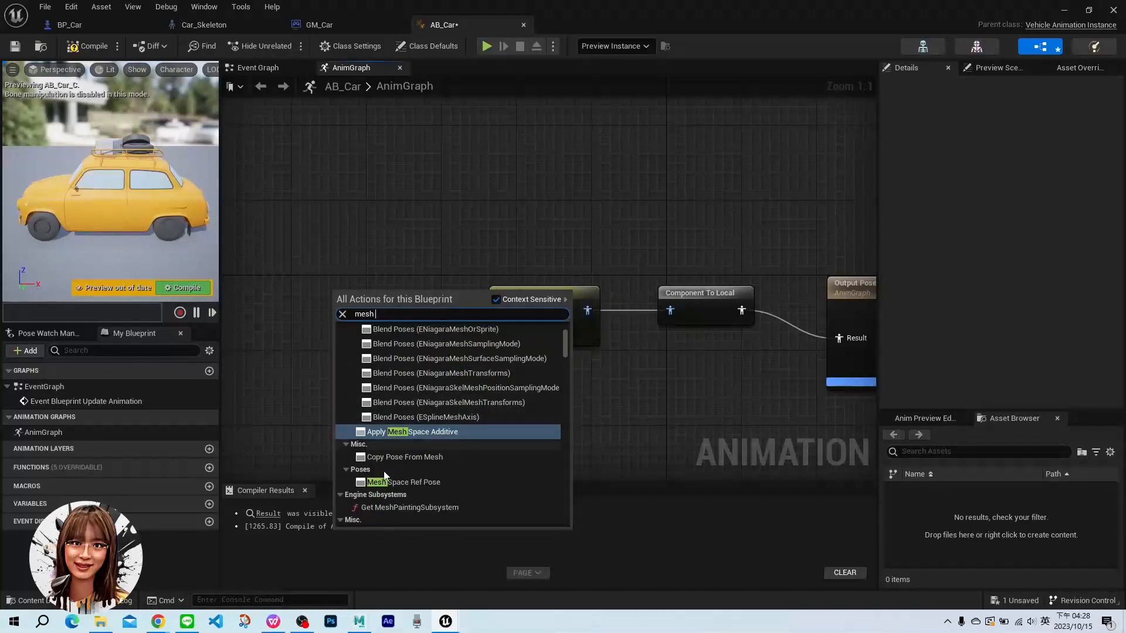
click(444, 481)
drag(451, 321, 501, 309)
click(87, 46)
click(15, 46)
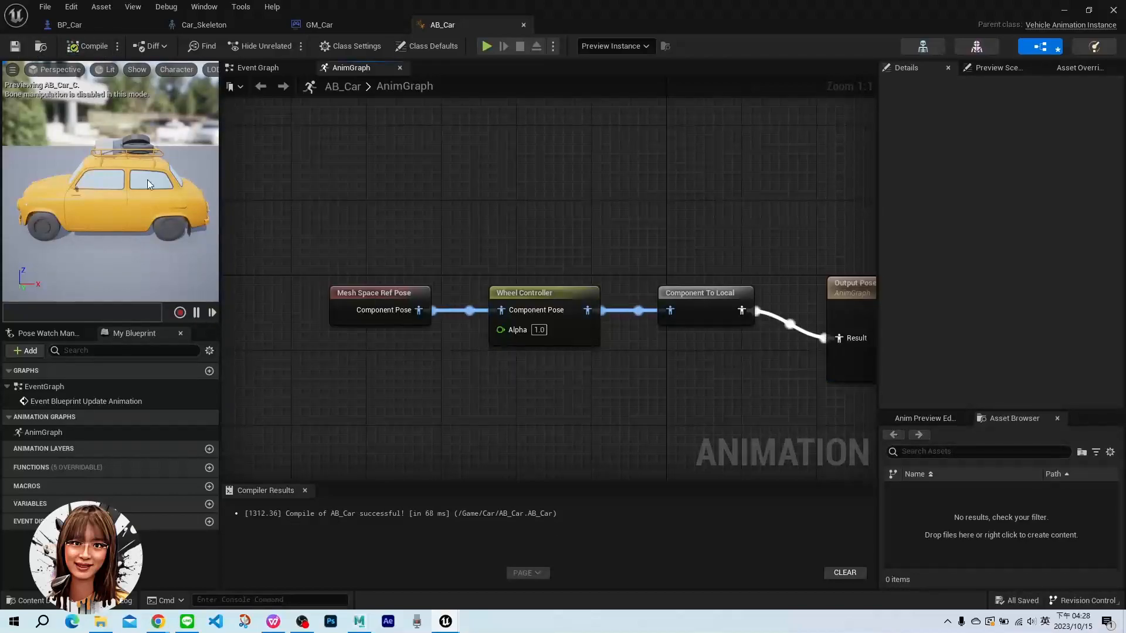
right_drag(626, 195, 527, 190)
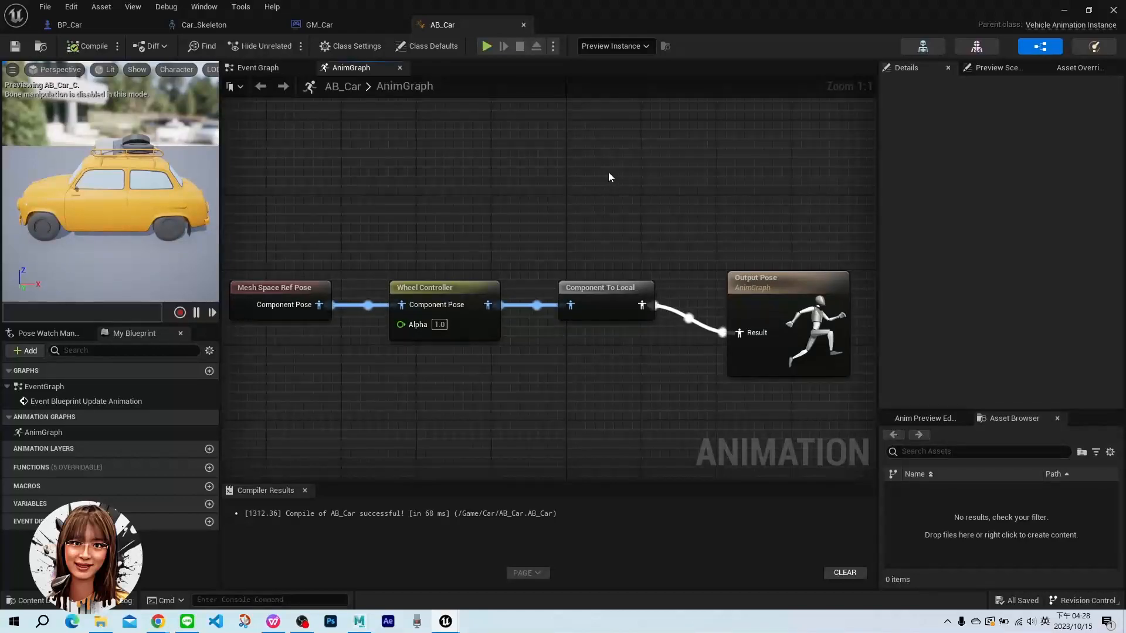
Assign AB_Car as the Anim Class of the vehicle mesh in BP_Car and save the blueprint
click(68, 26)
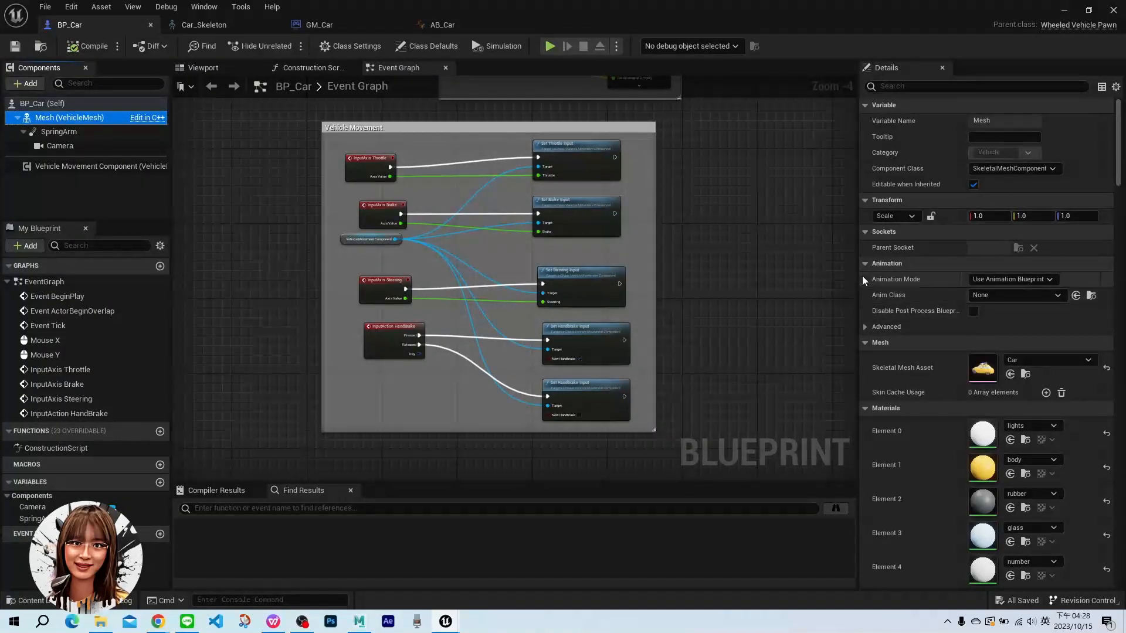
click(986, 295)
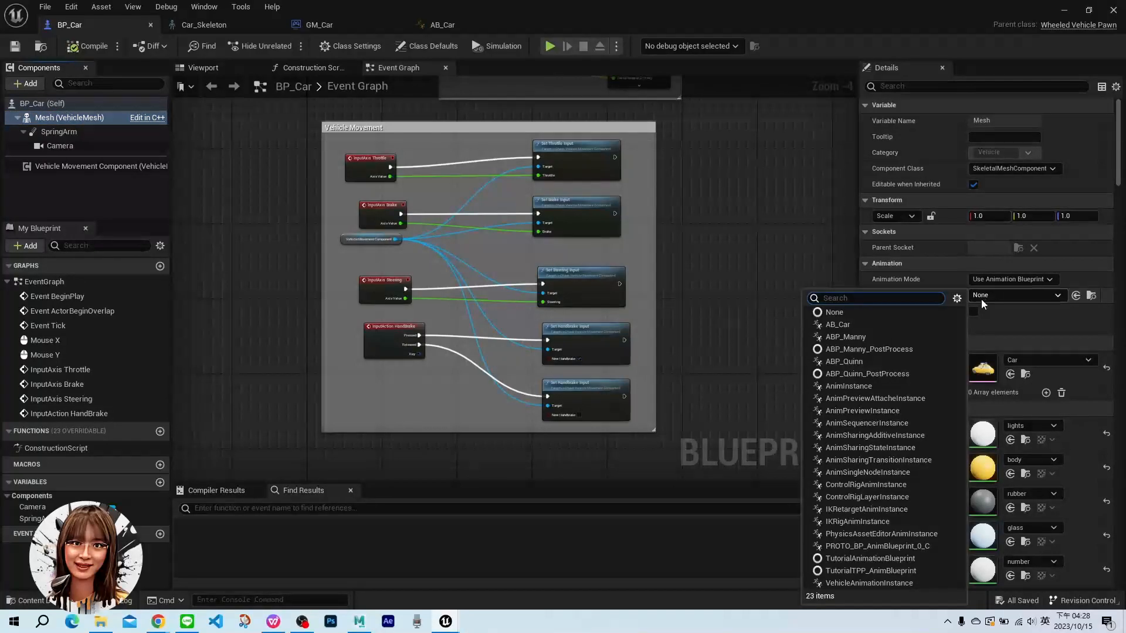
click(902, 323)
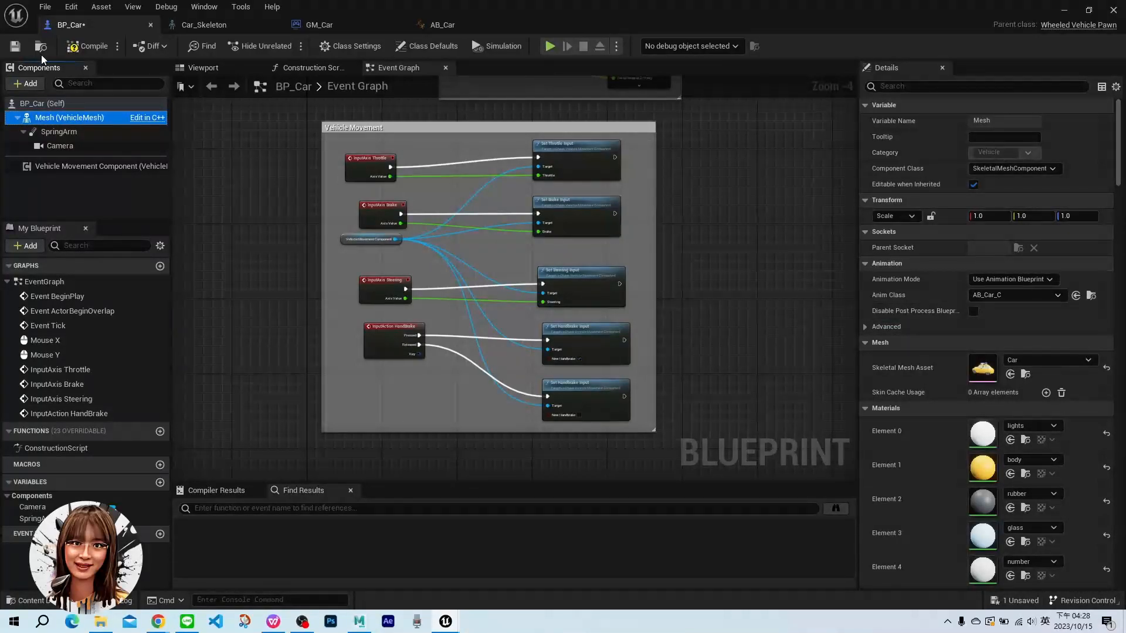
click(16, 47)
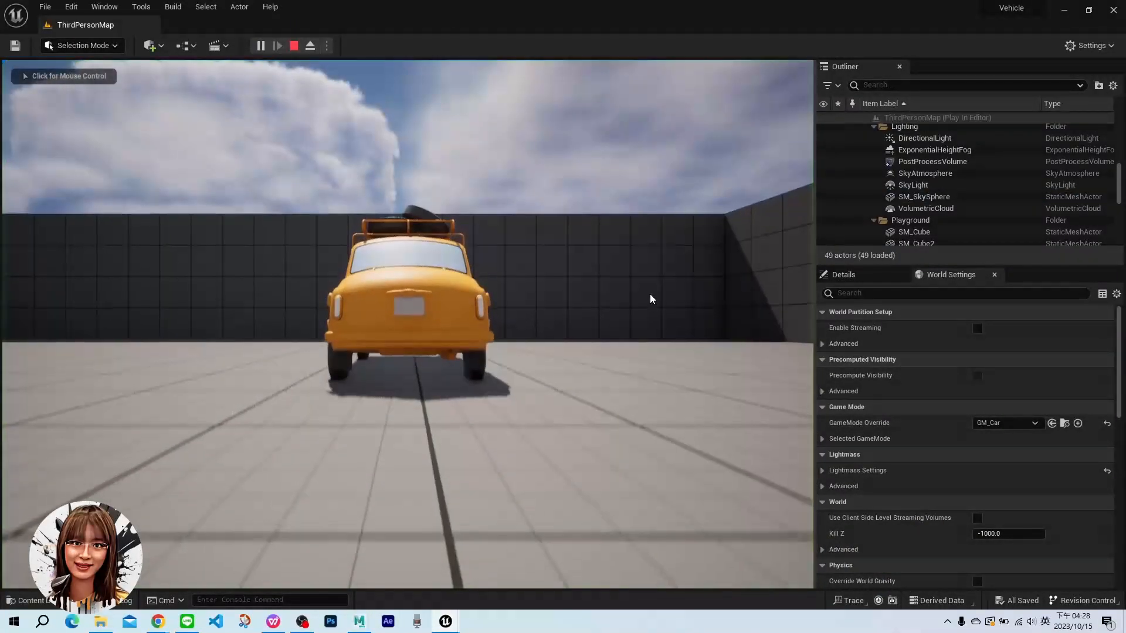
Play-test the car's wheel animation in the level with right steering and throttle, and end the play session
click(651, 299)
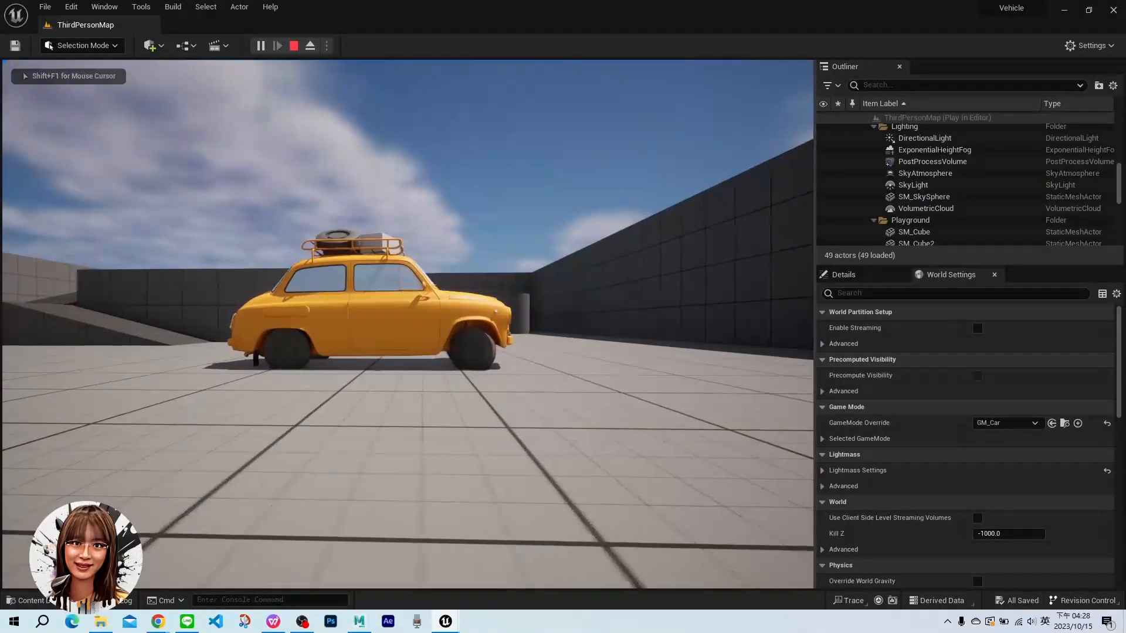
key(d)
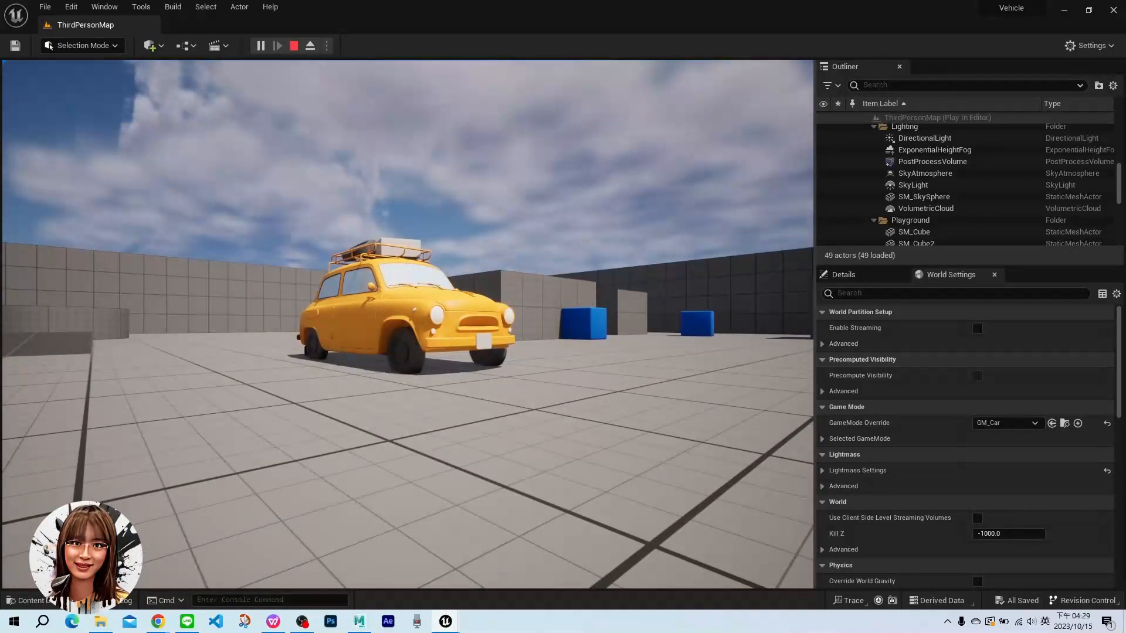
key(w)
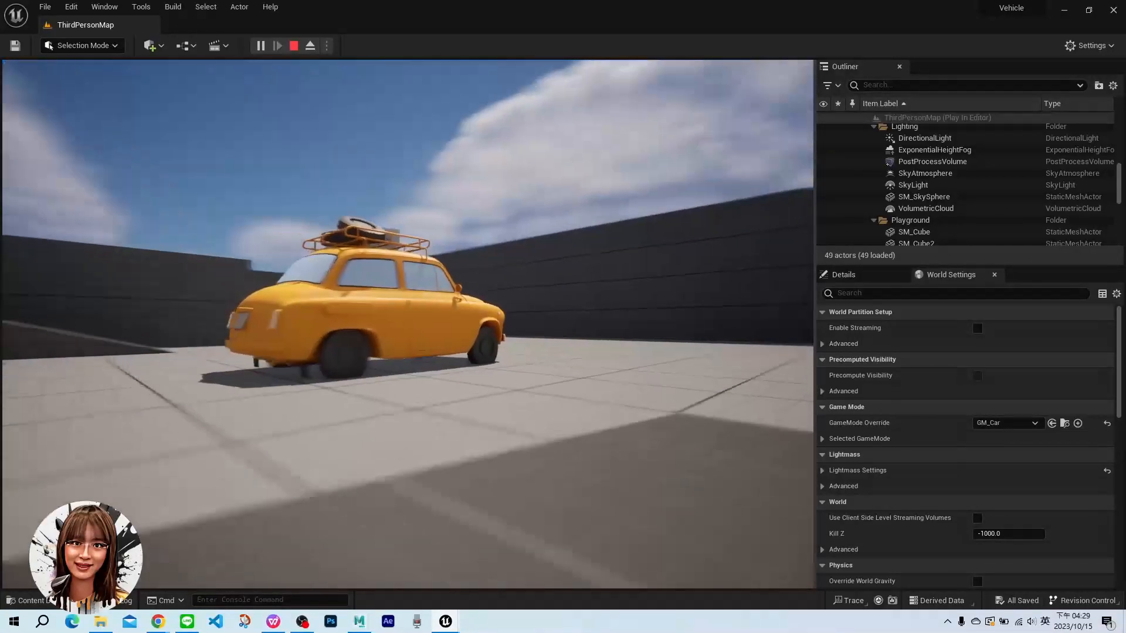
key(Escape)
Raise the SpringArm in BP_Car's viewport to a Z location of about 70, and compile and save the blueprint
key(ctrl+space)
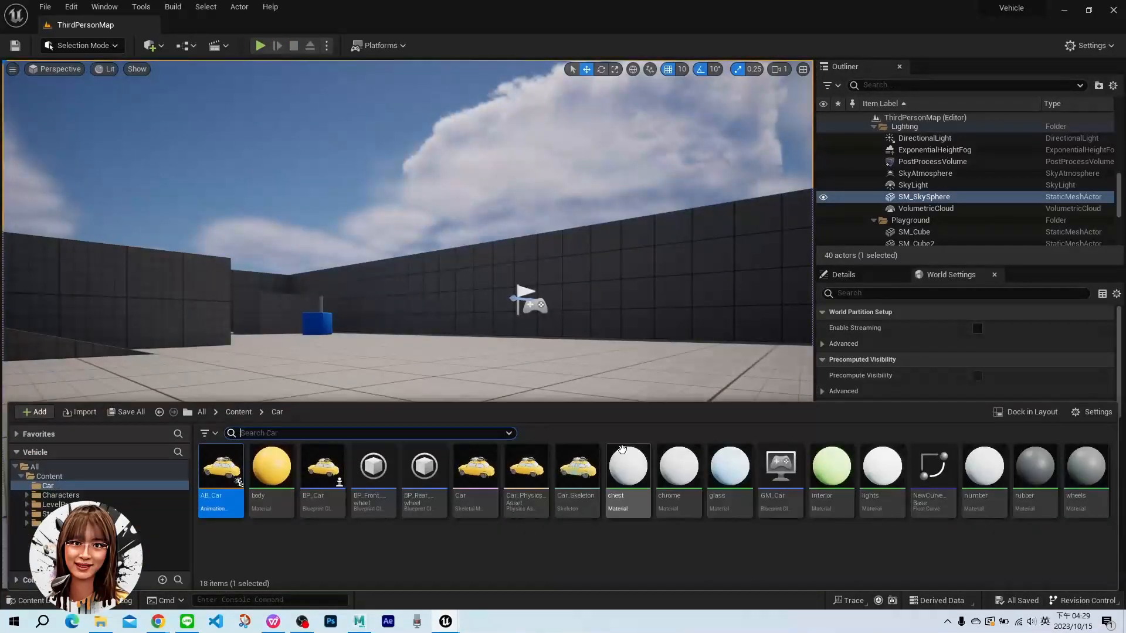
mouse_move(452, 622)
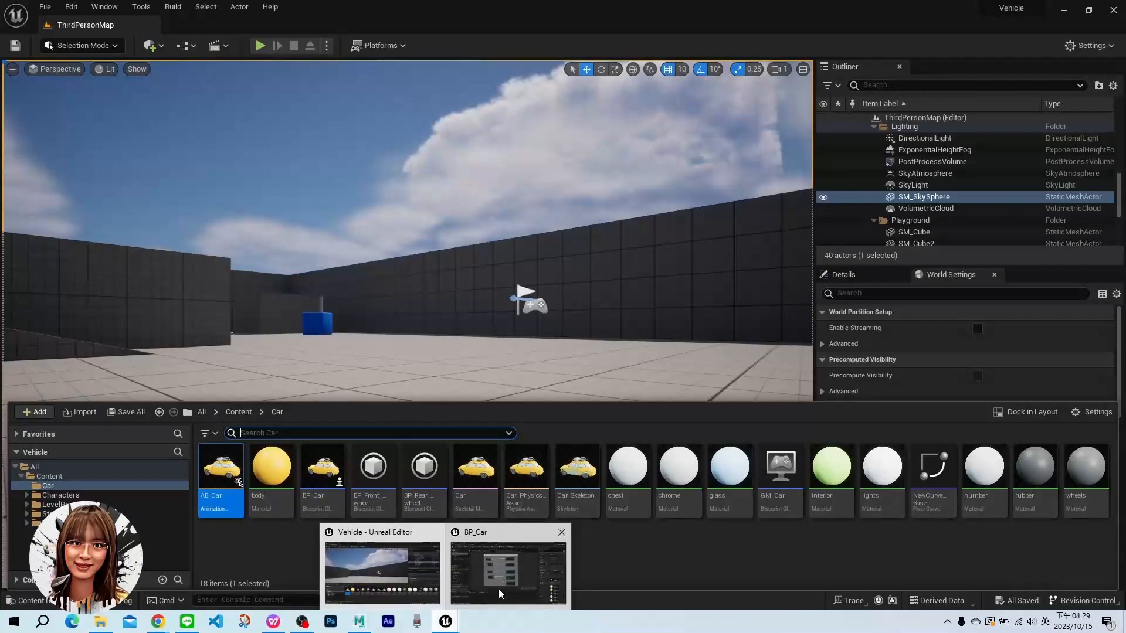
click(510, 564)
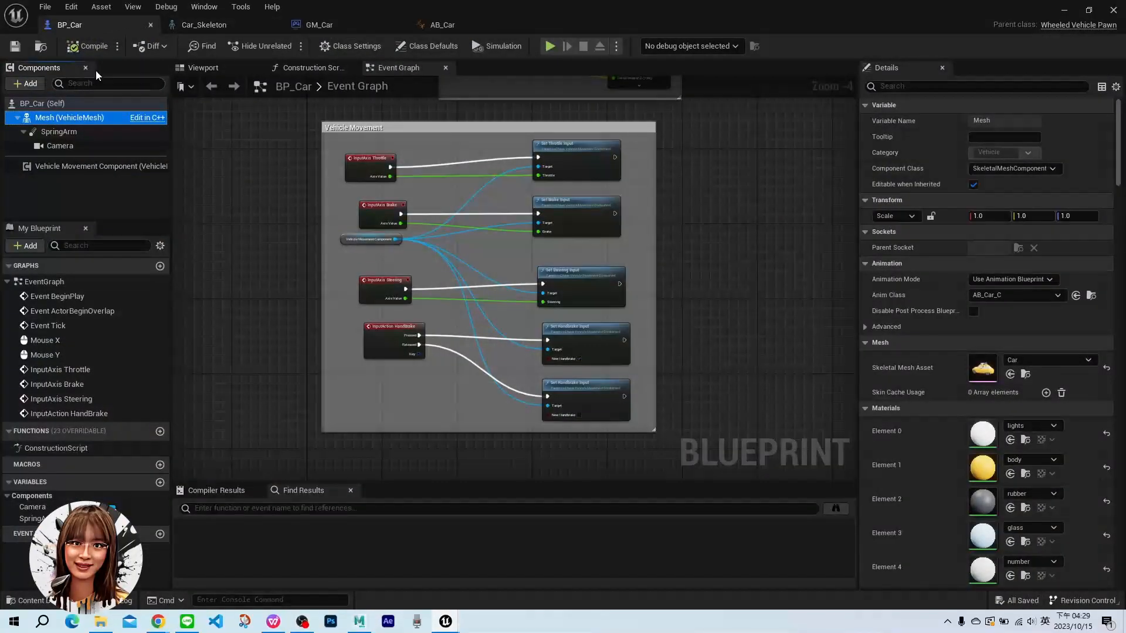
click(221, 68)
click(663, 255)
key(w)
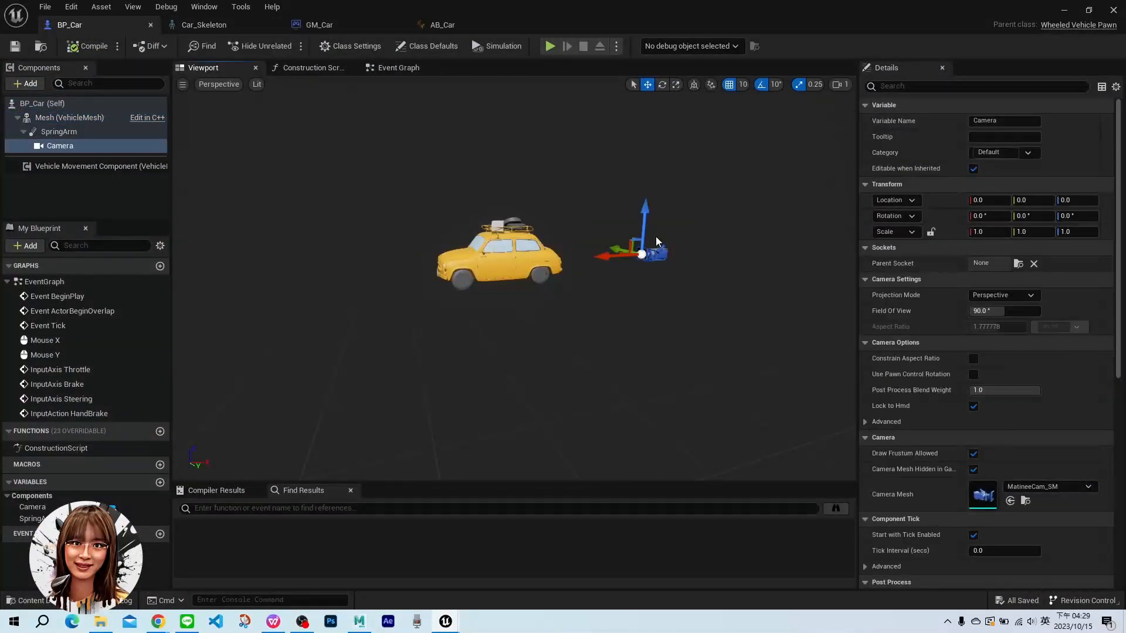
click(156, 130)
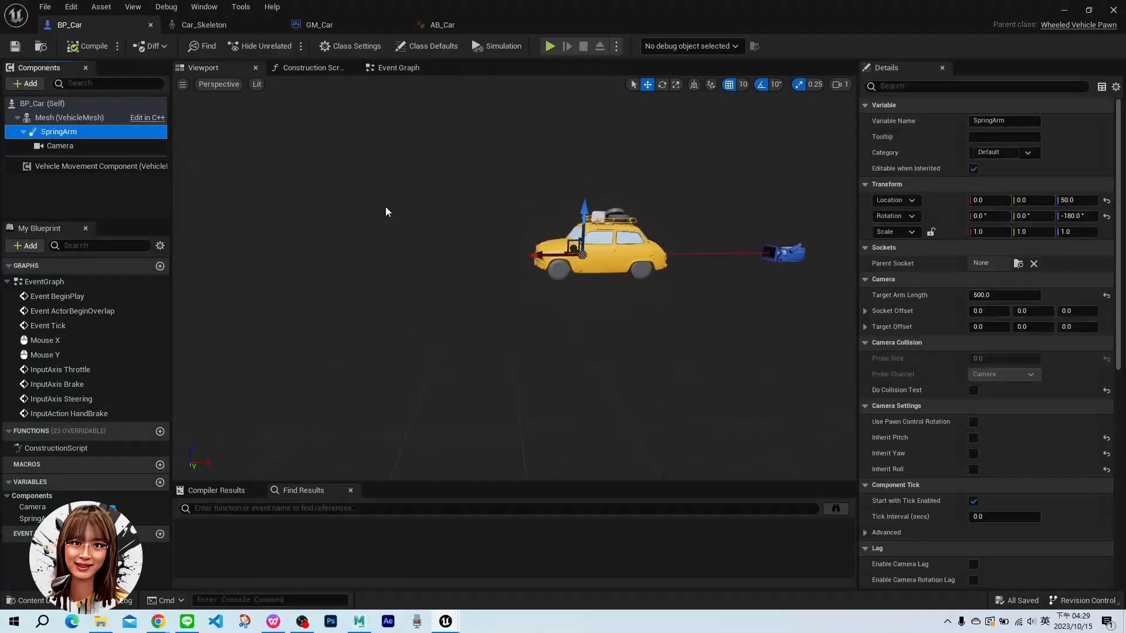
drag(584, 224, 584, 215)
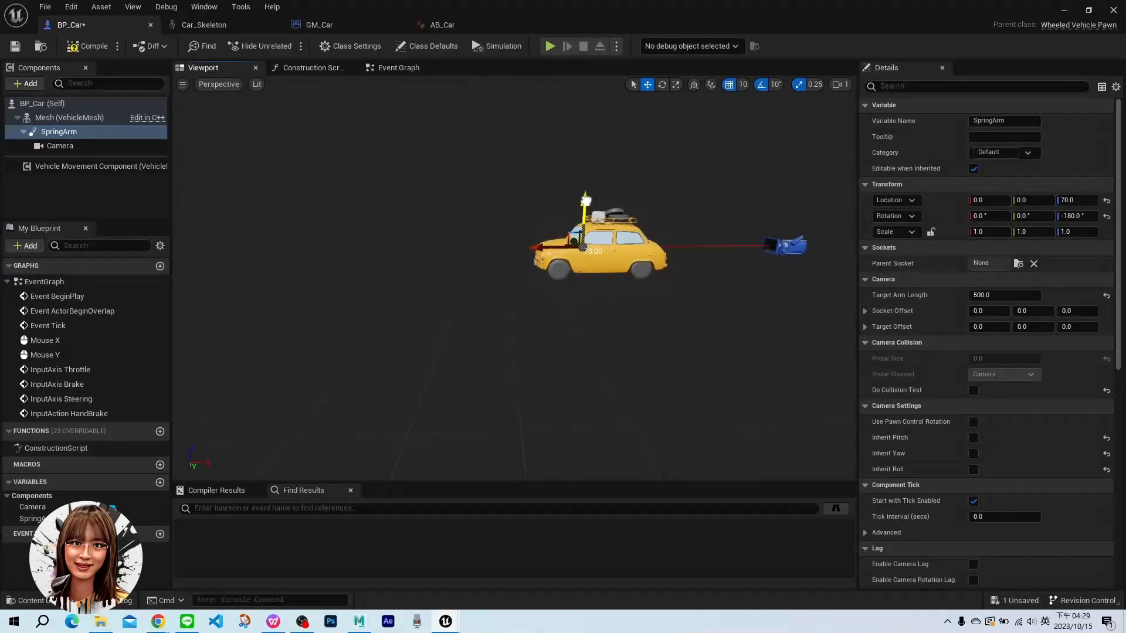
click(88, 46)
key(ctrl+s)
Return to the level editor and play-test the raised camera while driving with throttle, brake and right steering
click(1067, 14)
key(alt+p)
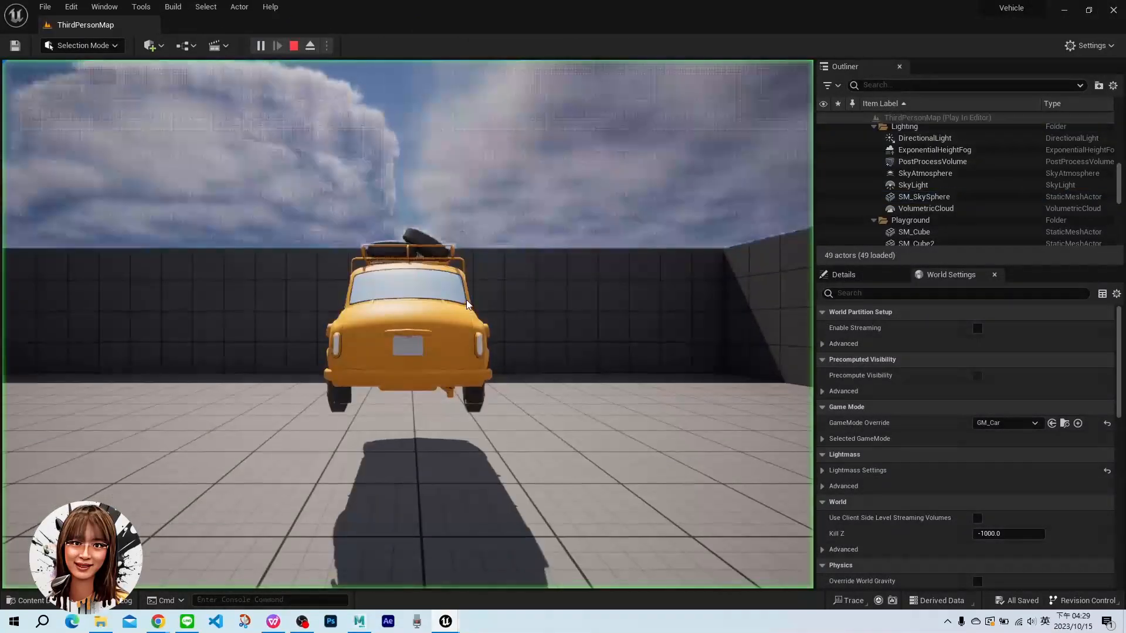
click(442, 358)
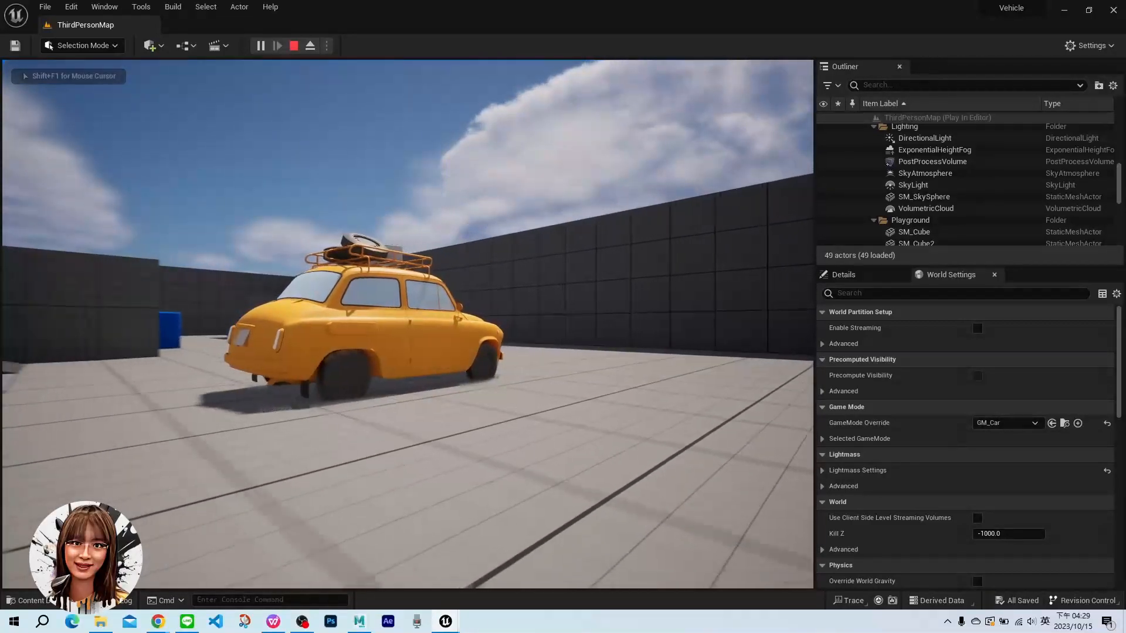
key(s)
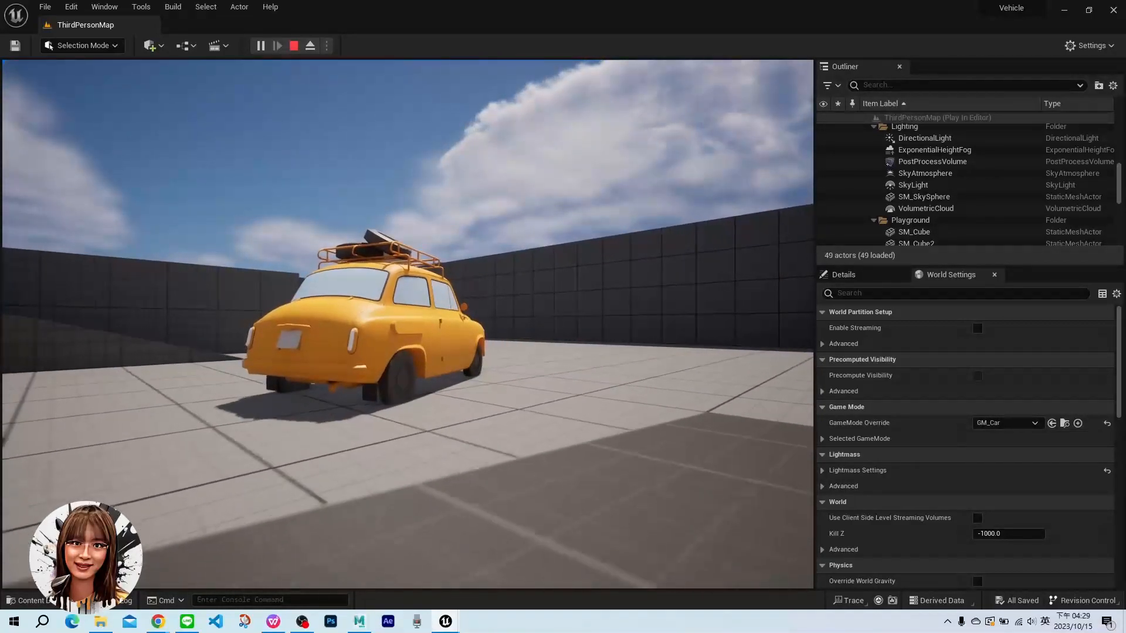
key(s)
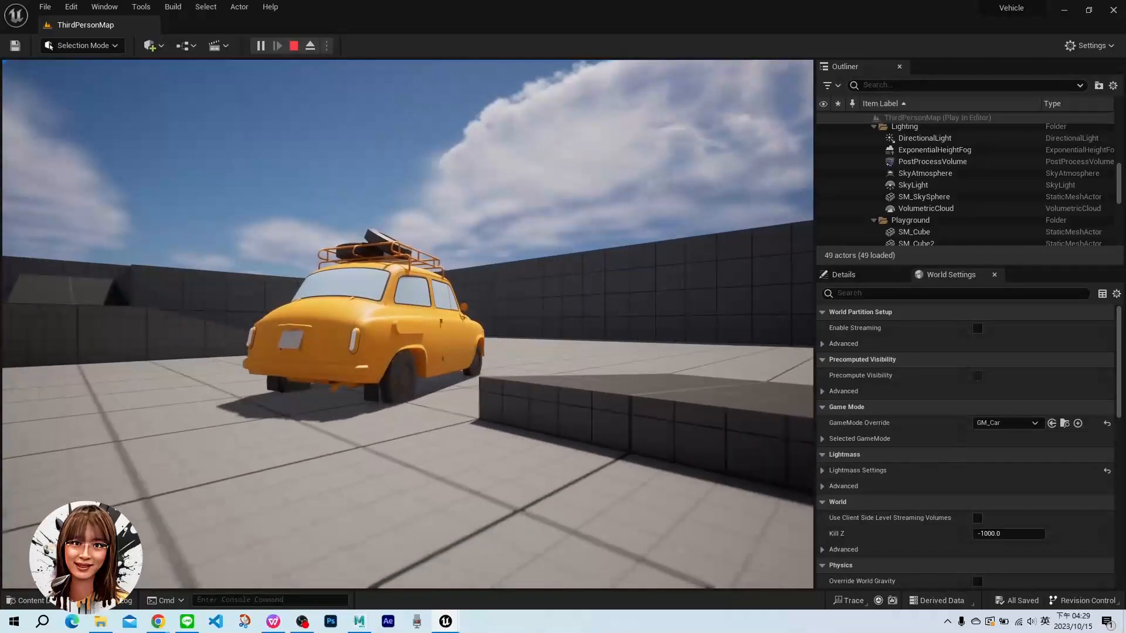
key(w)
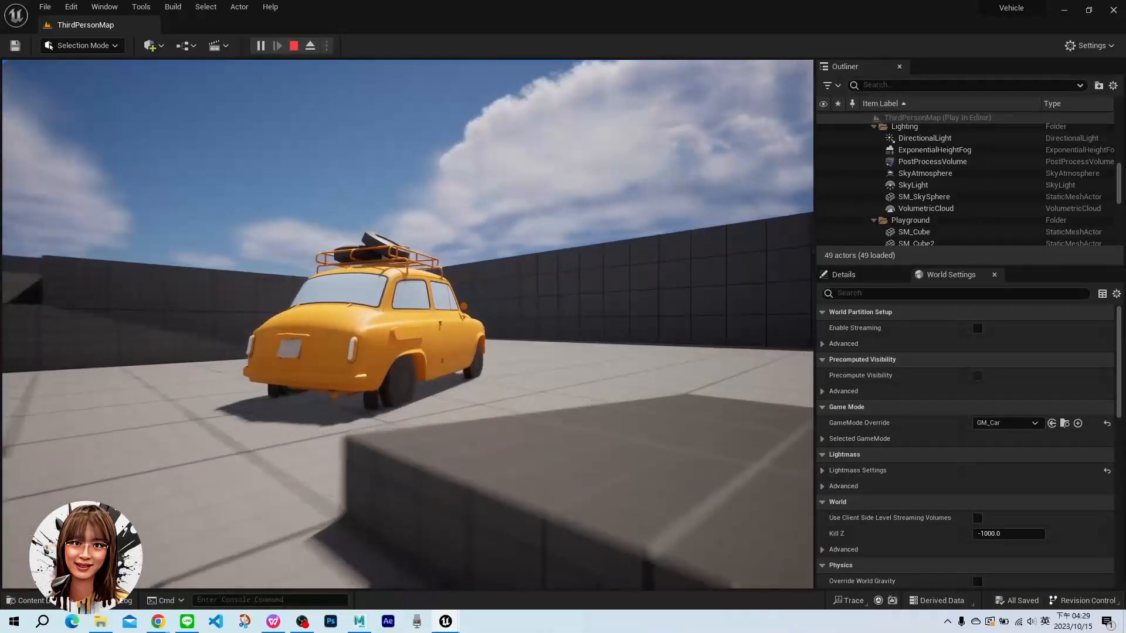
key(s)
key(d)
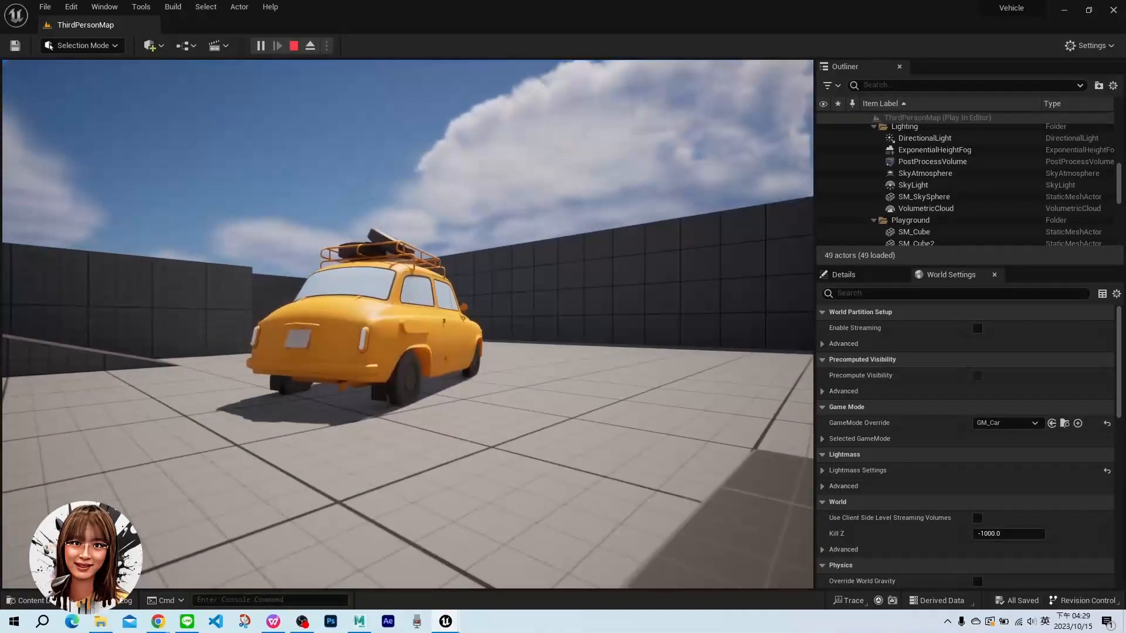
key(s)
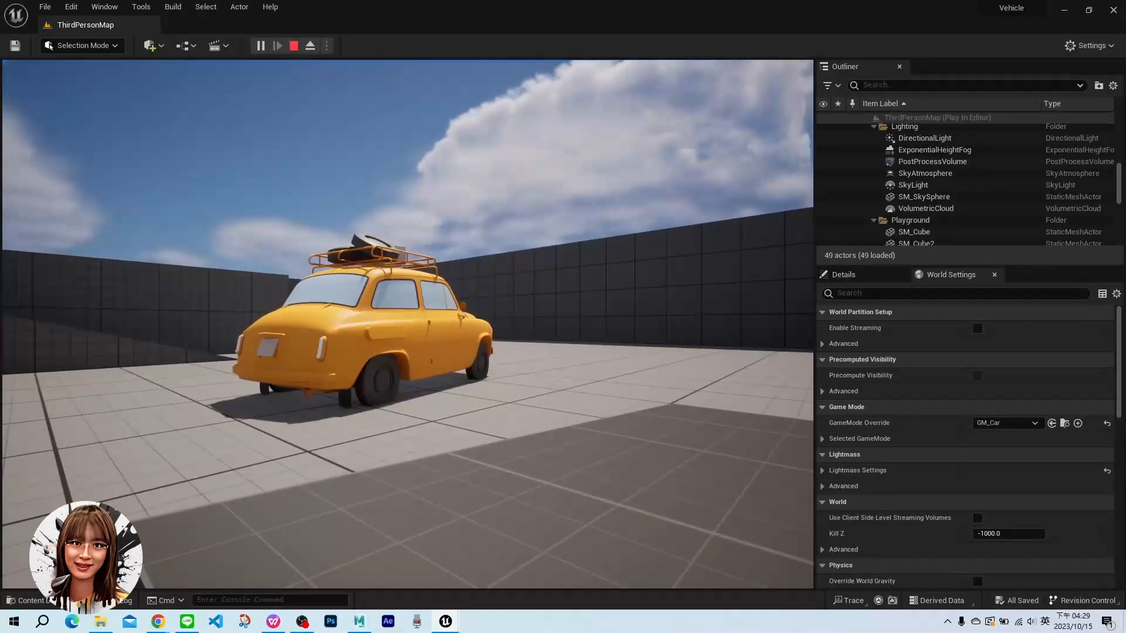